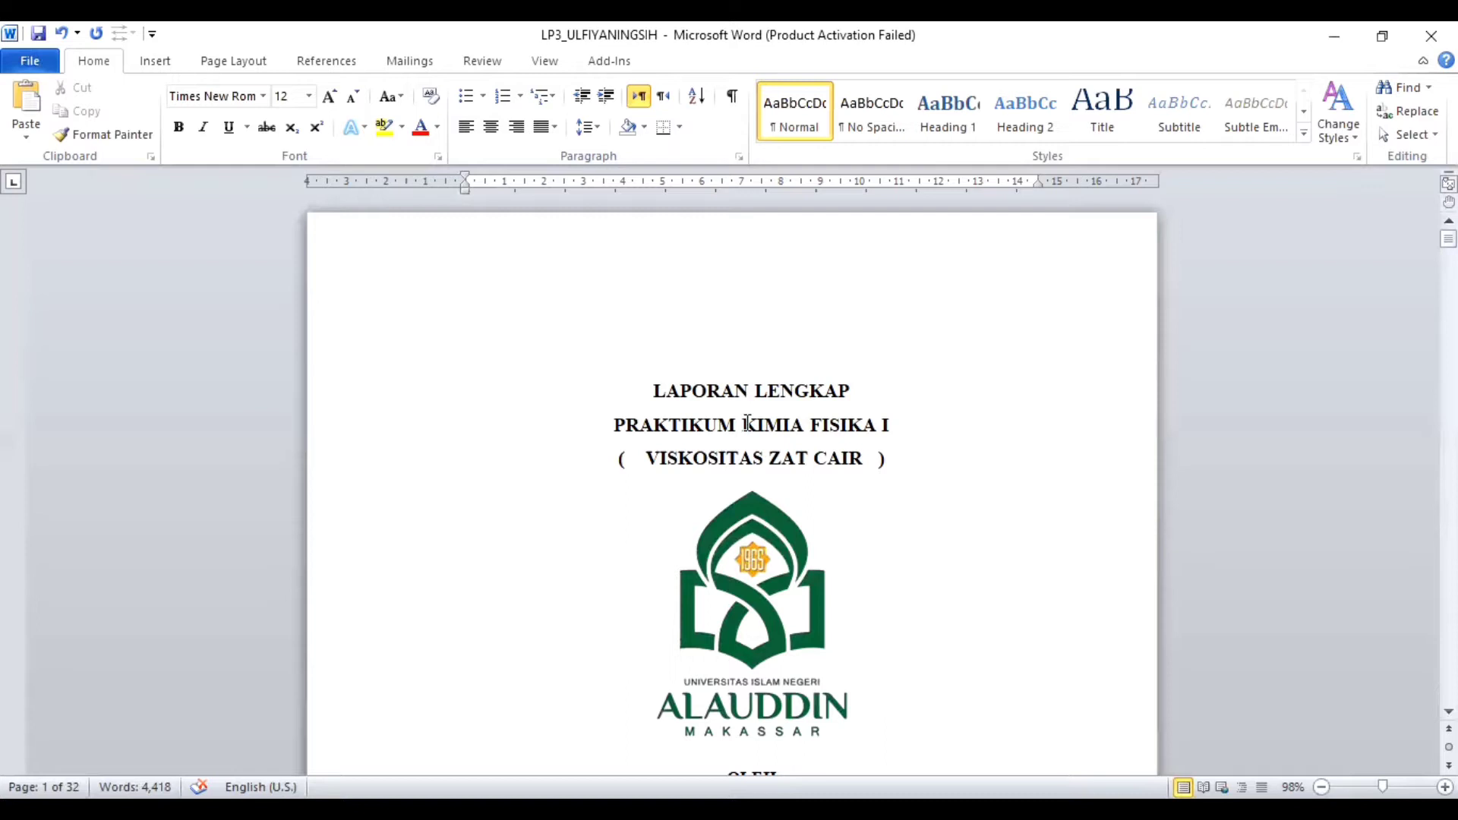
Examine the report from the cover page through the BAB I PENDAHULUAN heading and its Latar Belakang subheading
{"action": "scroll", "coordinate": [840, 426], "scroll_direction": "down", "scroll_amount": 3}
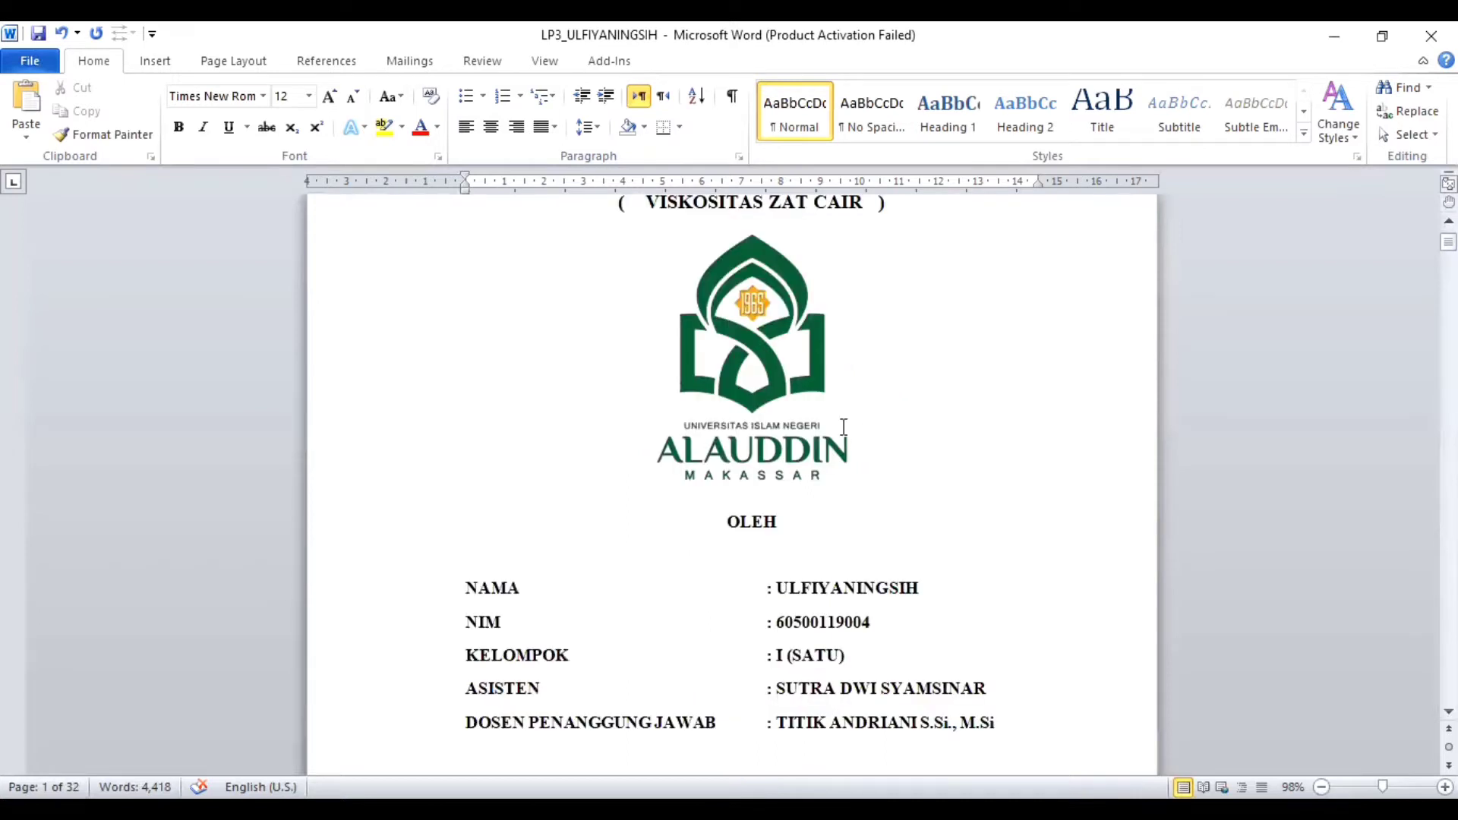
{"action": "scroll", "coordinate": [843, 427], "scroll_direction": "down", "scroll_amount": 5}
{"action": "scroll", "coordinate": [843, 427], "scroll_direction": "down", "scroll_amount": 8}
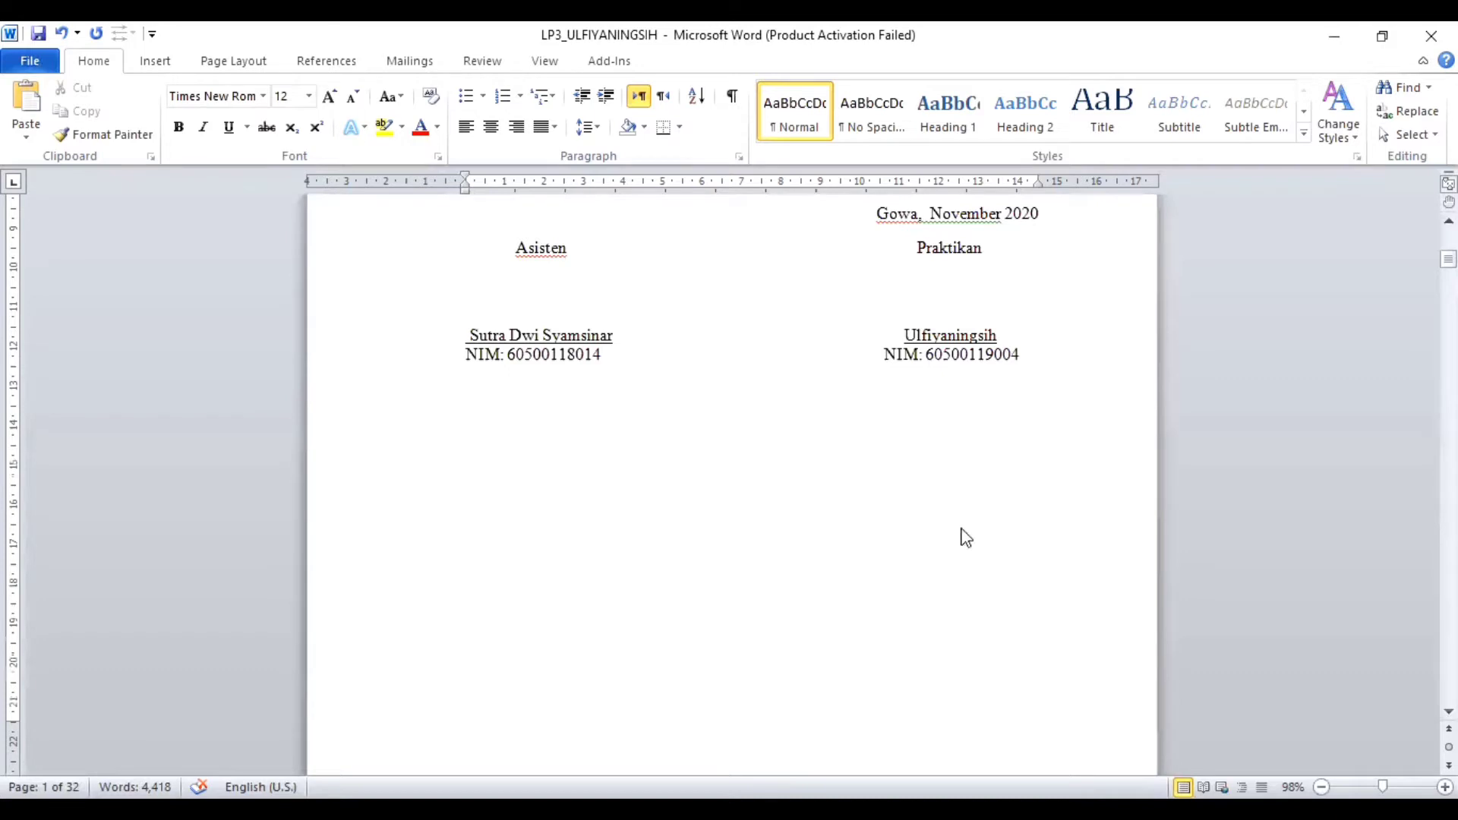
{"action": "scroll", "coordinate": [964, 537], "scroll_direction": "down", "scroll_amount": 5}
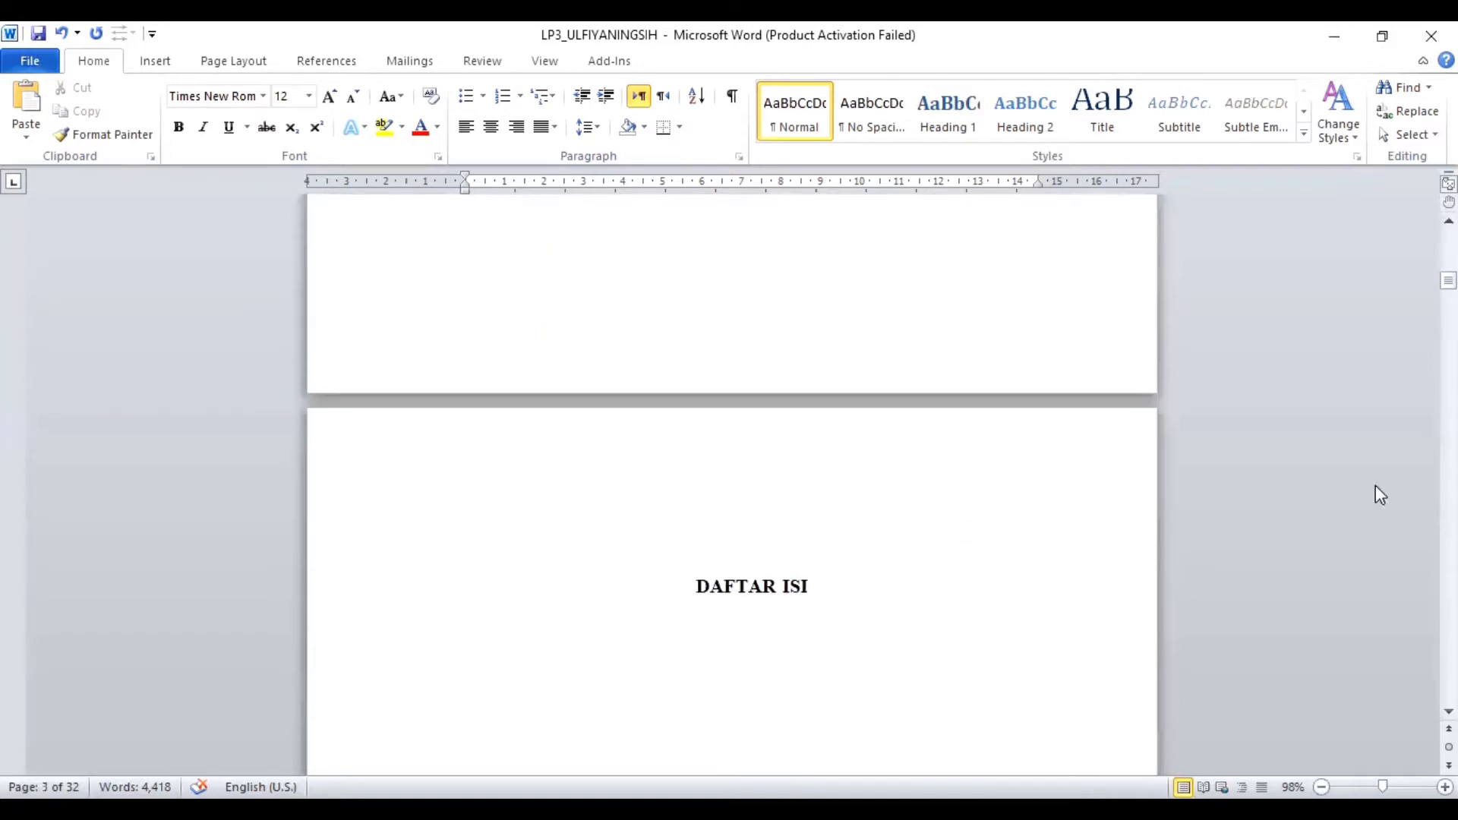
{"action": "left_click_drag", "start_coordinate": [1449, 281], "coordinate": [1449, 323]}
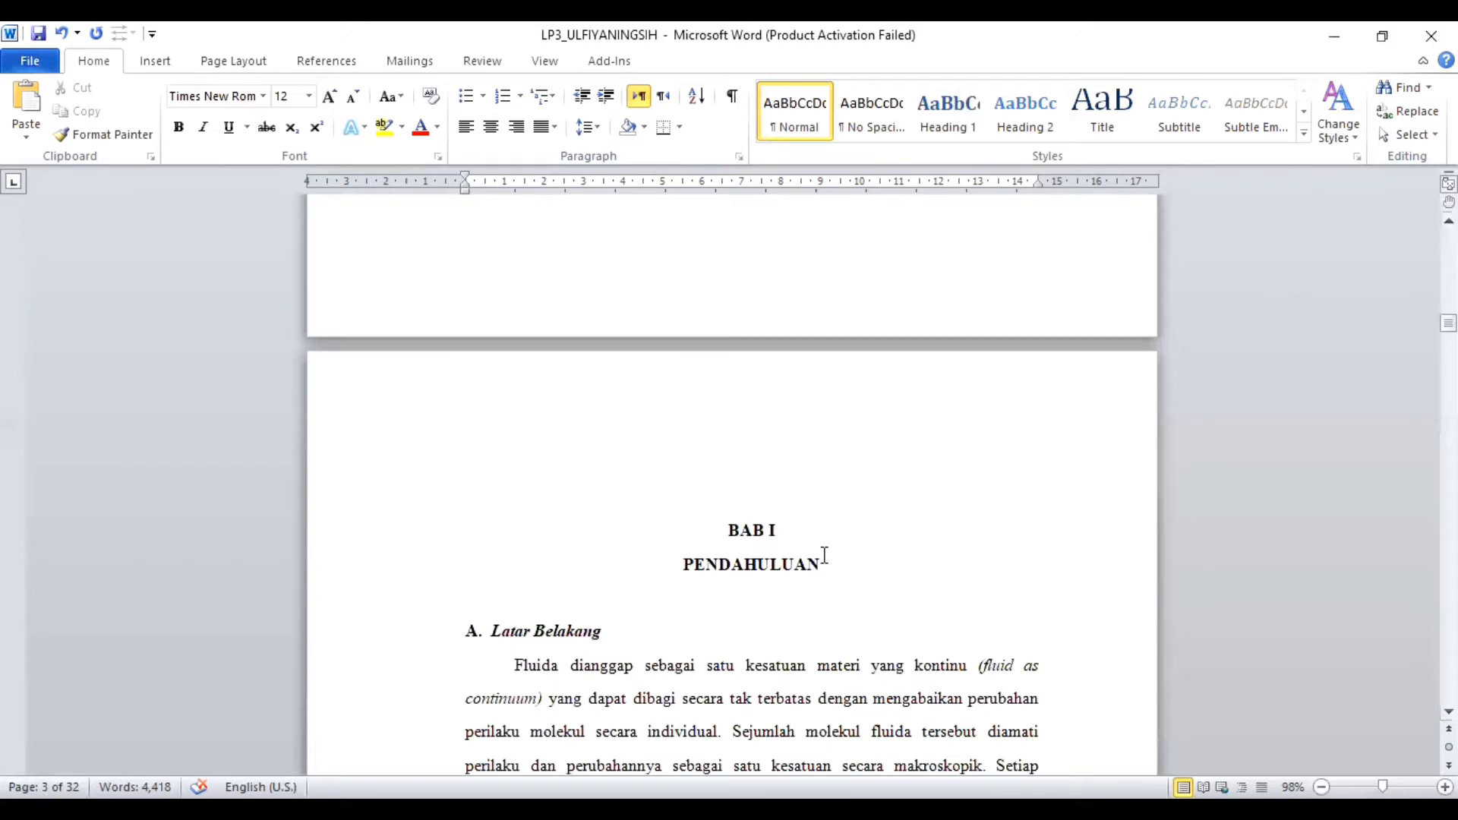
{"action": "scroll", "coordinate": [825, 555], "scroll_direction": "down", "scroll_amount": 2}
{"action": "scroll", "coordinate": [824, 555], "scroll_direction": "down", "scroll_amount": 1}
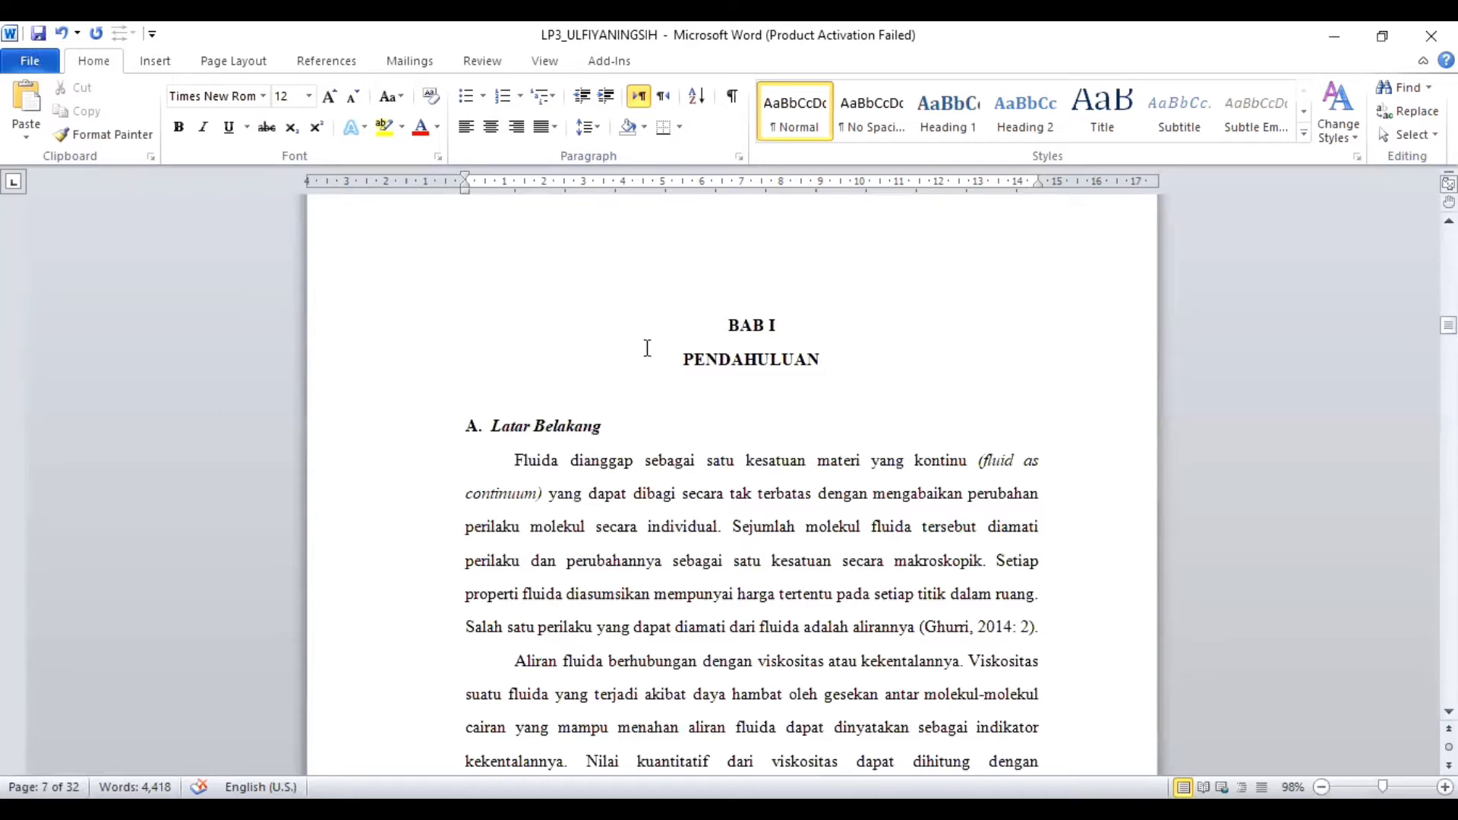
{"action": "scroll", "coordinate": [1028, 355], "scroll_direction": "up", "scroll_amount": 3}
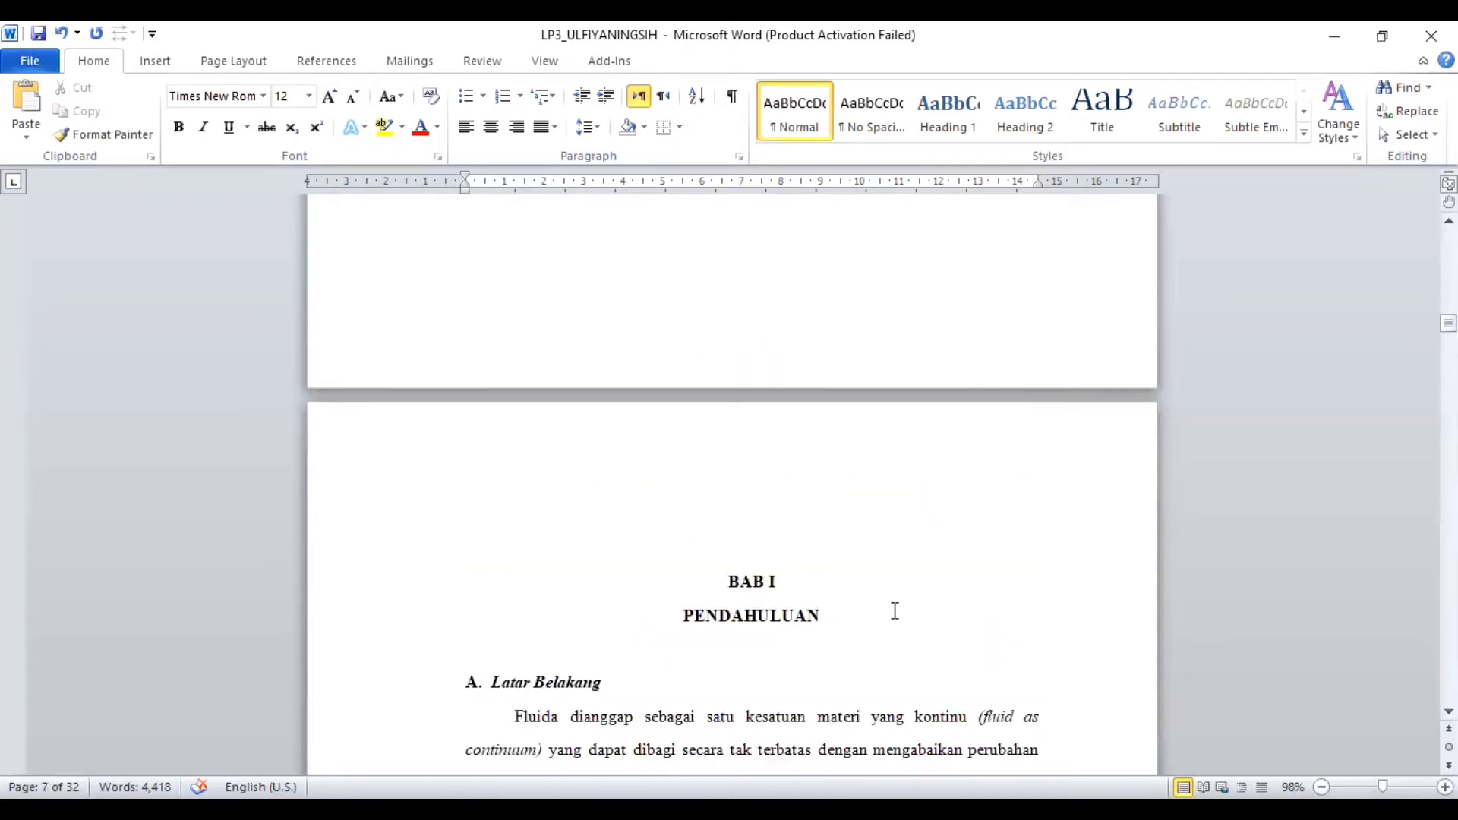
{"action": "scroll", "coordinate": [895, 610], "scroll_direction": "down", "scroll_amount": 1}
{"action": "scroll", "coordinate": [925, 622], "scroll_direction": "down", "scroll_amount": 4}
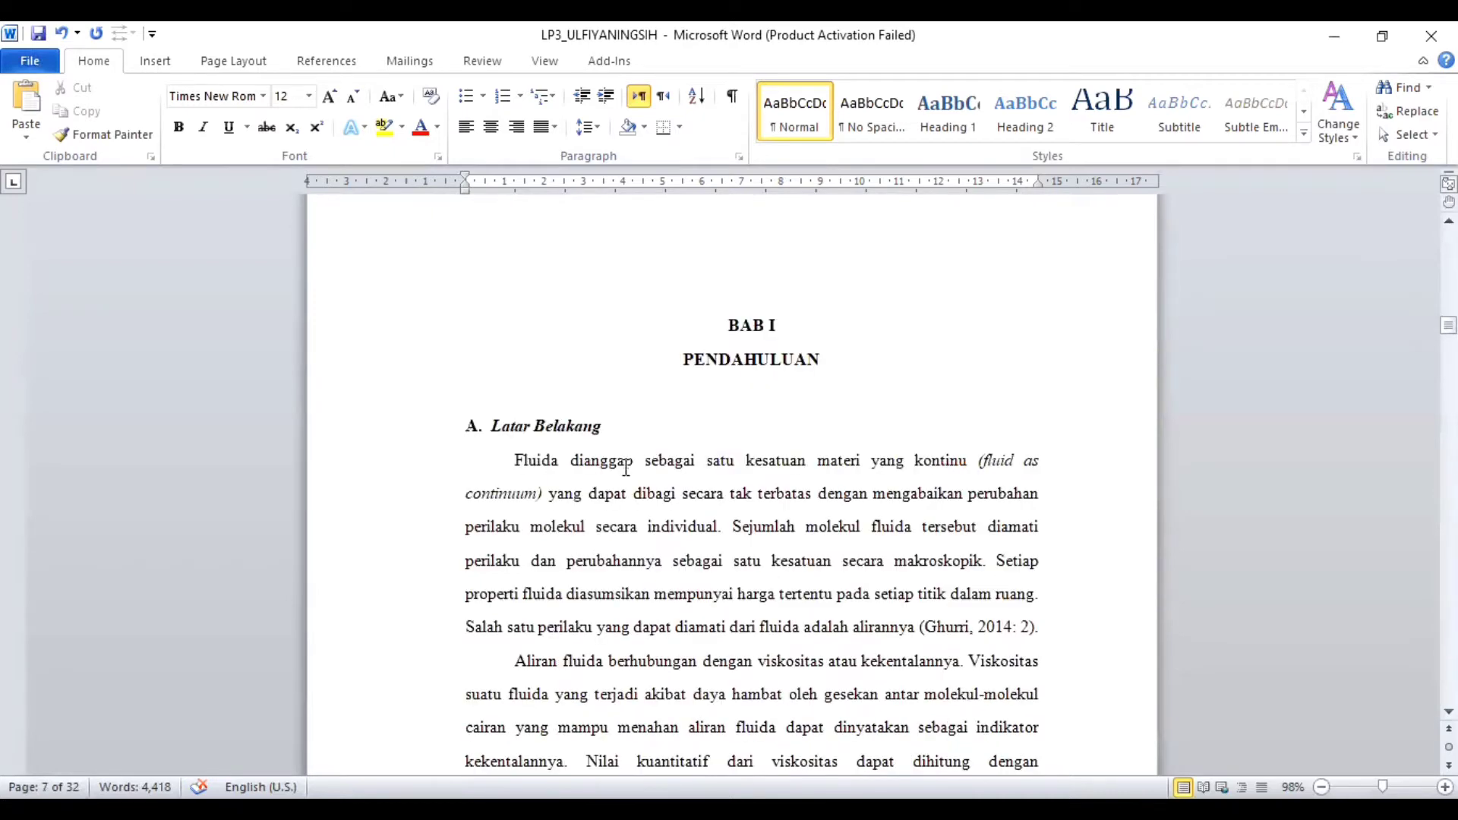
{"action": "scroll", "coordinate": [838, 450], "scroll_direction": "up", "scroll_amount": 1}
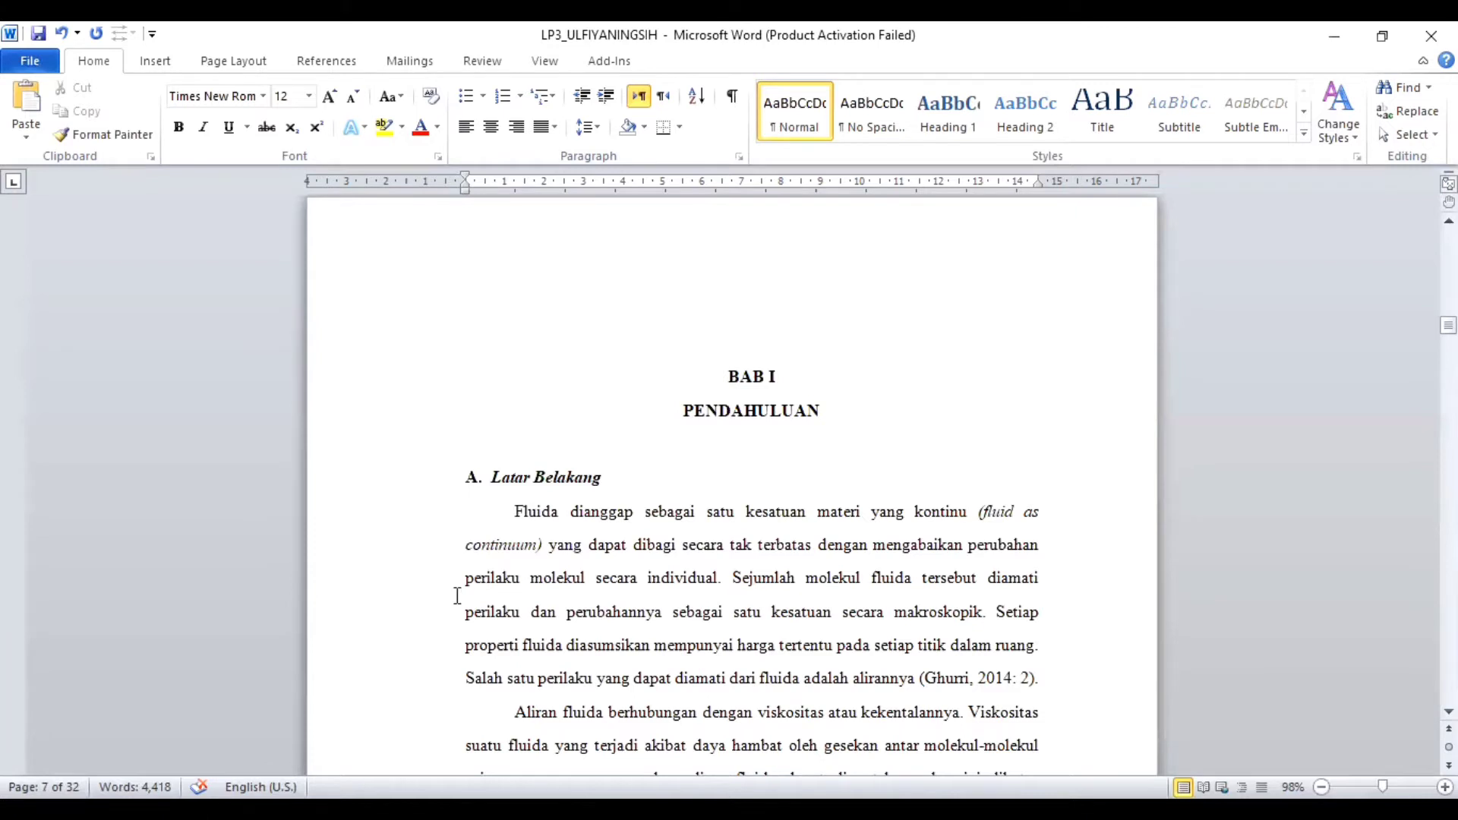
{"action": "left_click", "coordinate": [842, 411]}
{"action": "left_click", "coordinate": [754, 373], "text": "shift"}
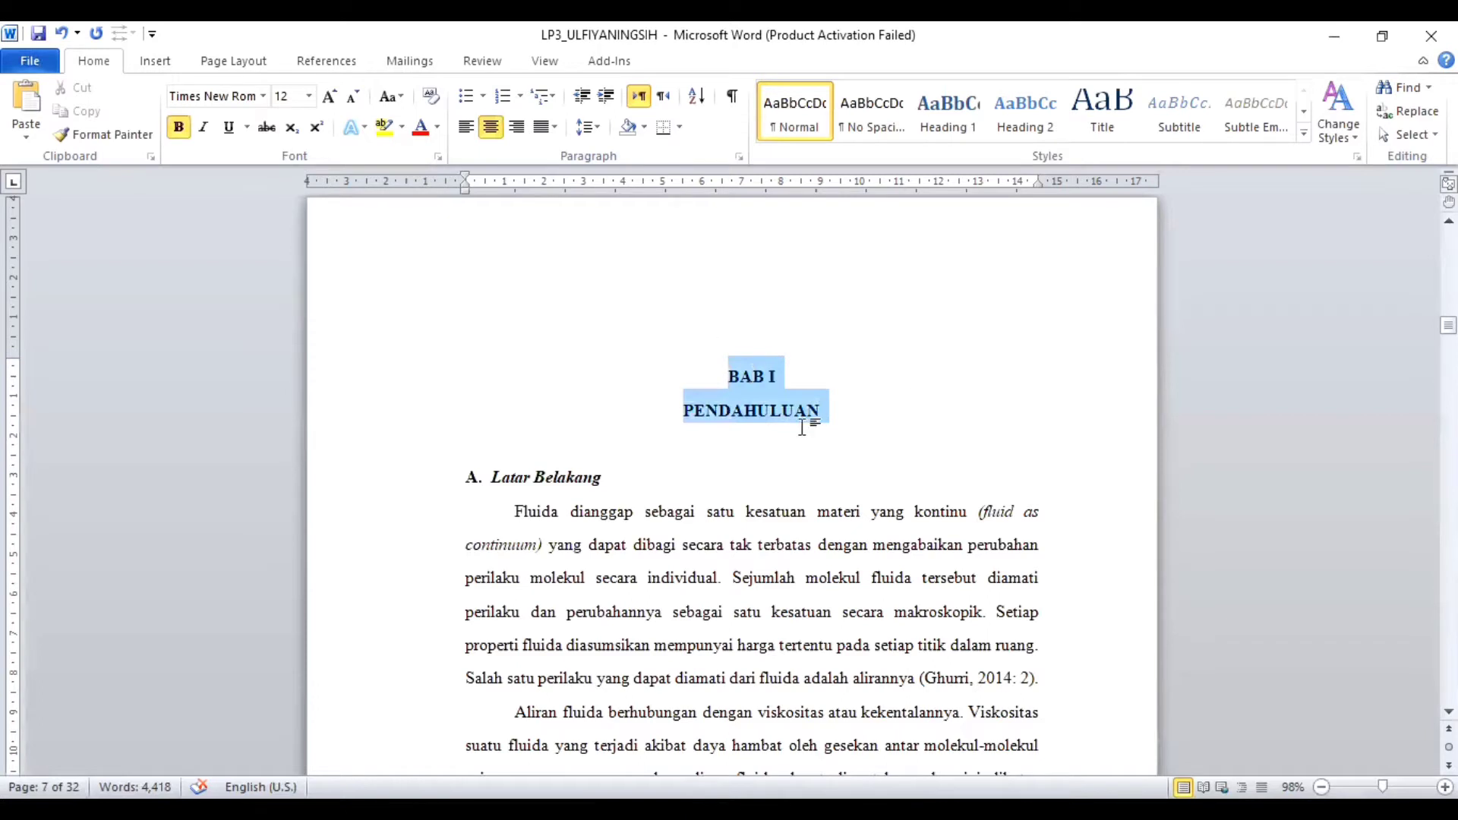
{"action": "left_click", "coordinate": [628, 481]}
{"action": "left_click_drag", "start_coordinate": [613, 485], "coordinate": [476, 471]}
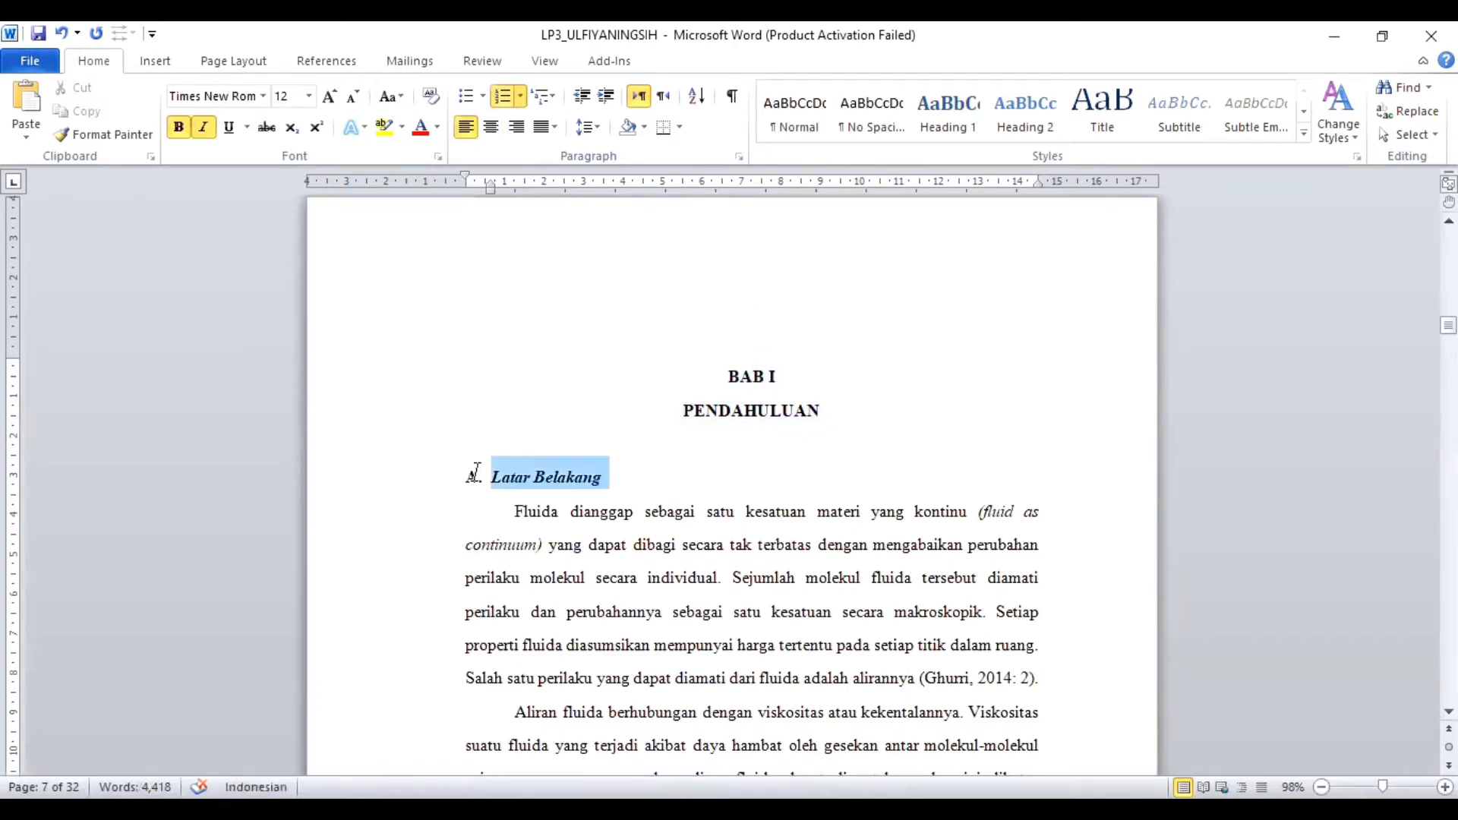
{"action": "left_click", "coordinate": [790, 510]}
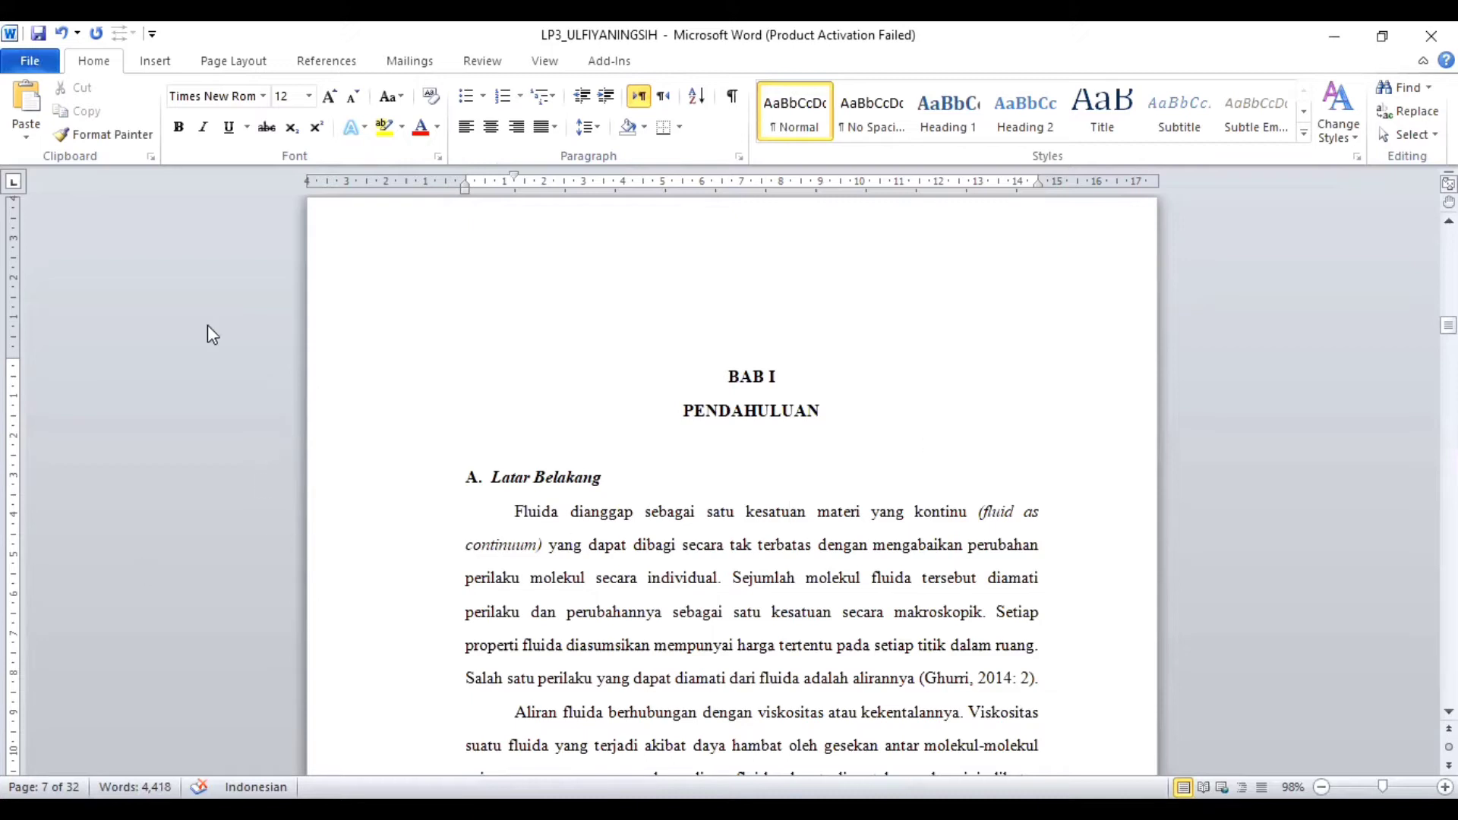
Insert Plain Number 2 page numbers at the bottom of the pages, starting from the beginning of the document
{"action": "key", "text": "ctrl+Home"}
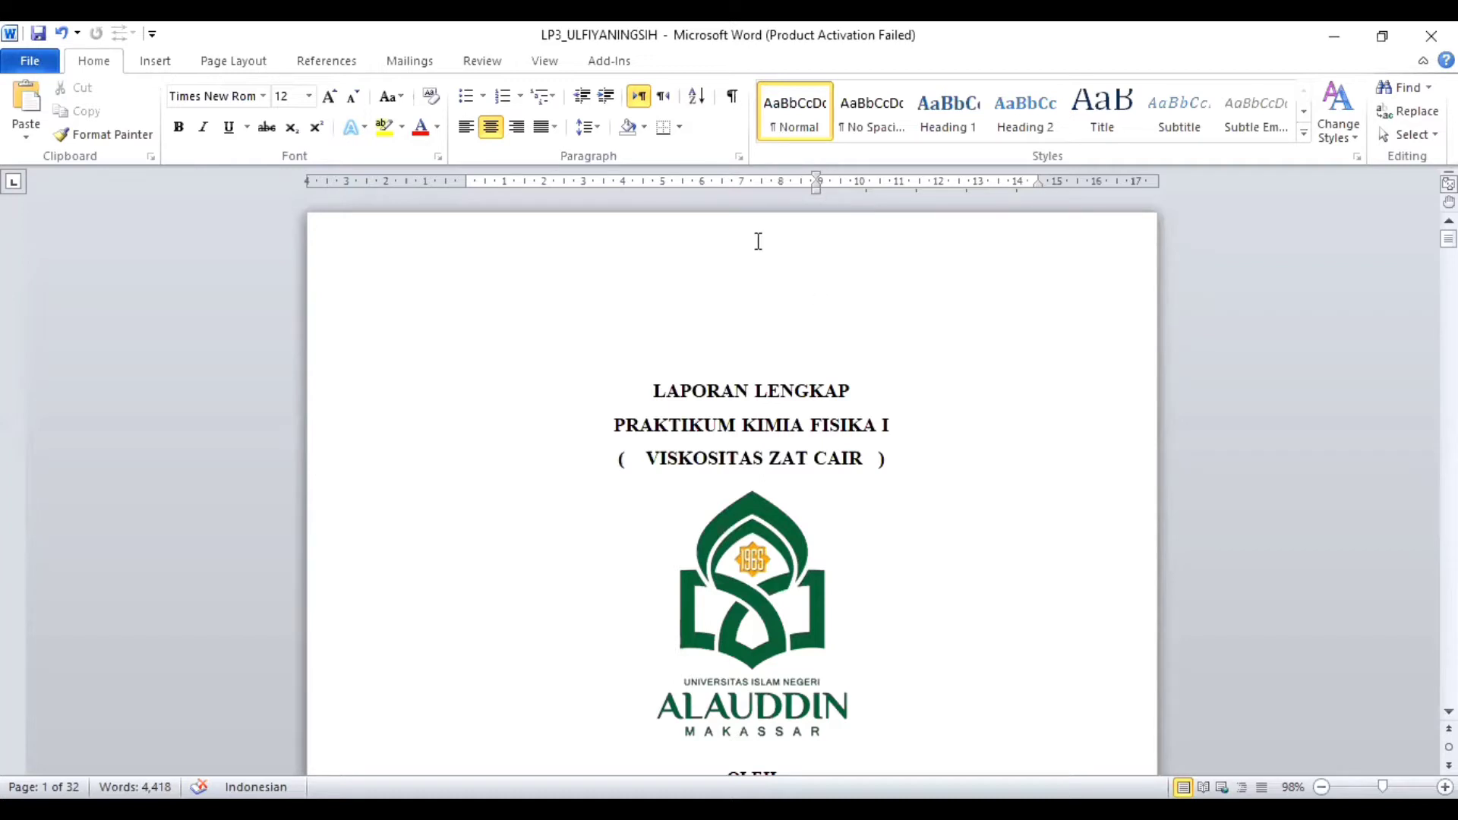
{"action": "left_click", "coordinate": [169, 71]}
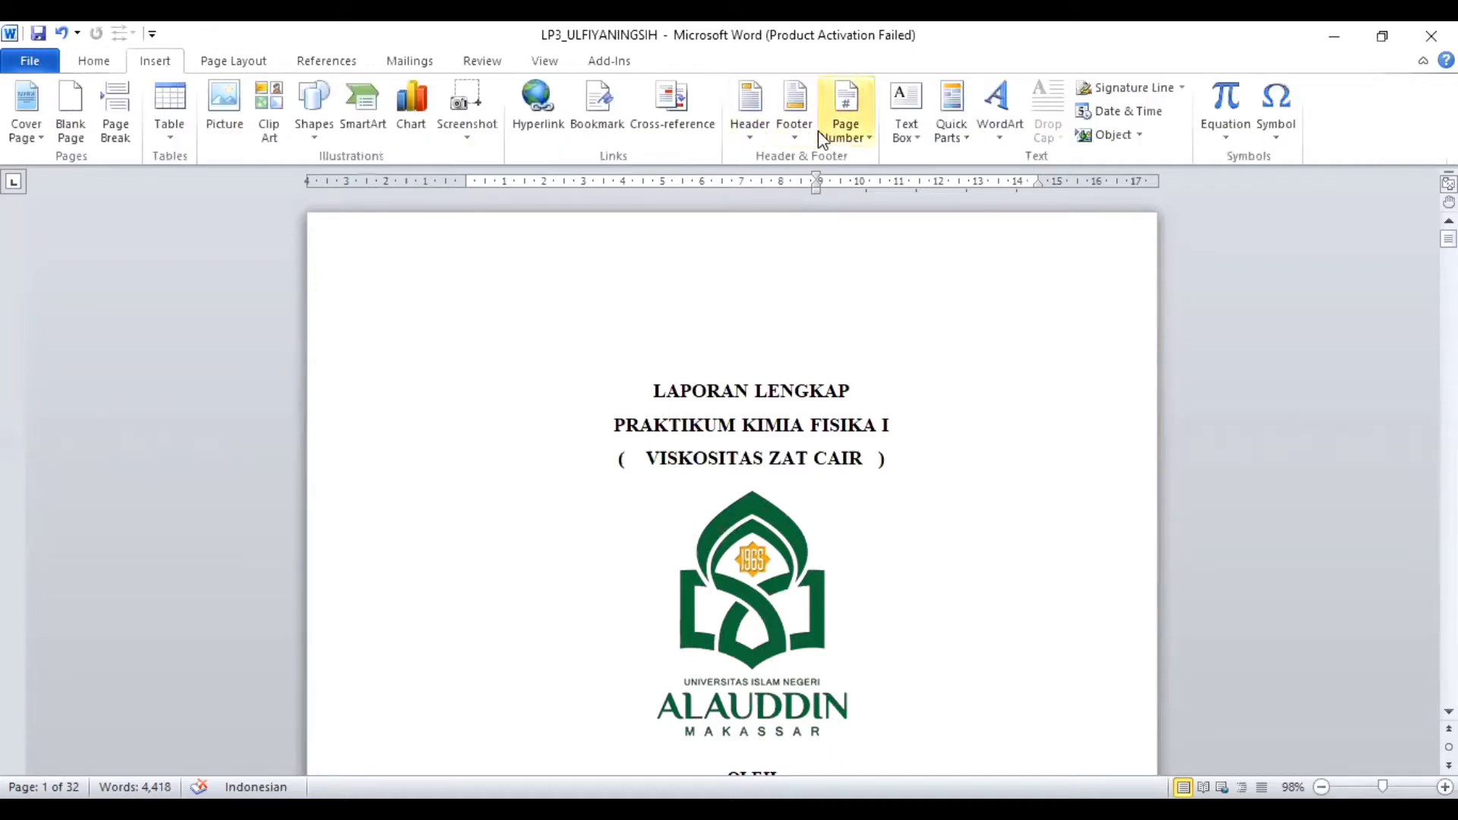
{"action": "left_click", "coordinate": [838, 139]}
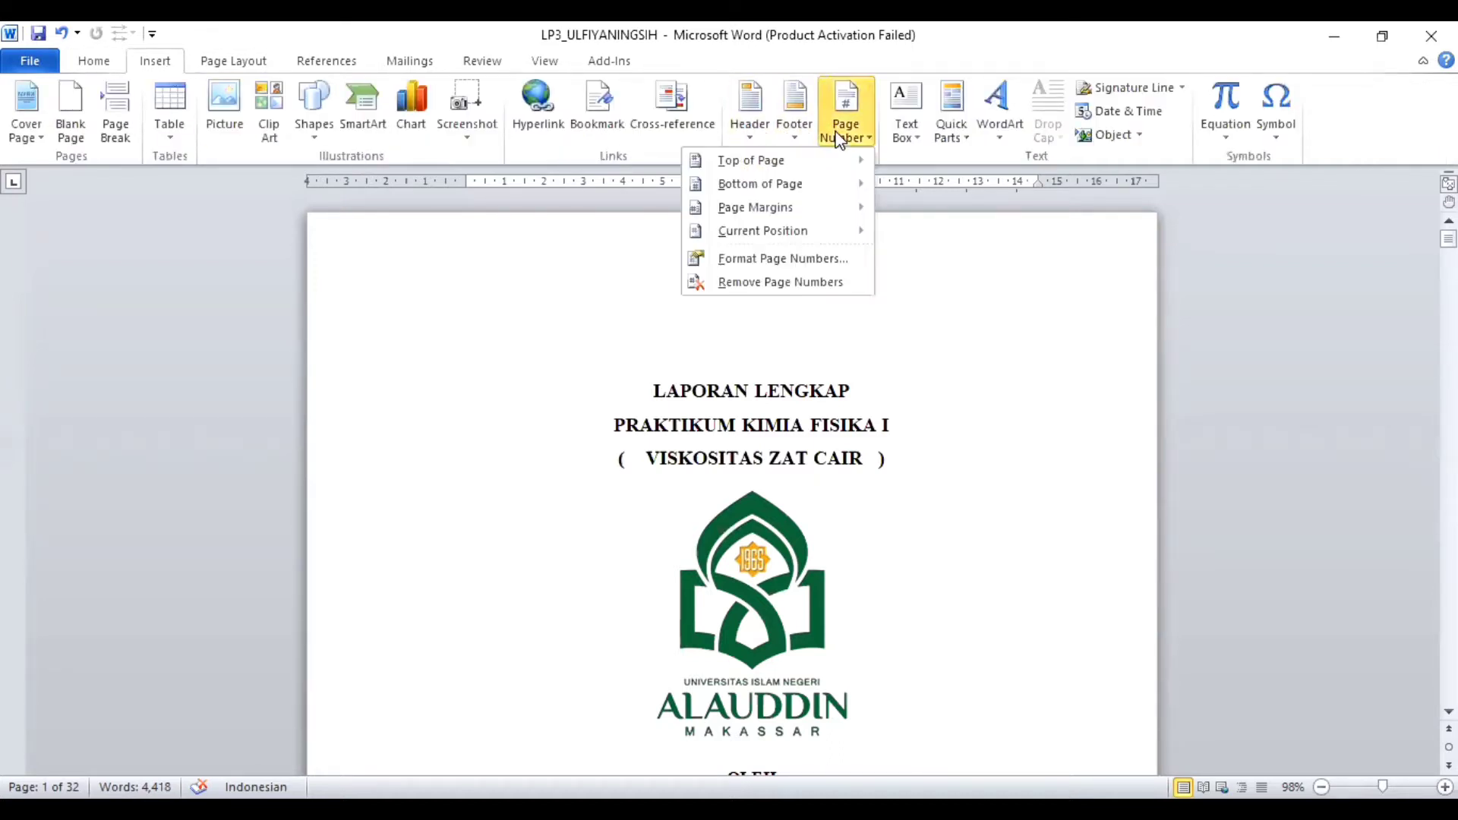
{"action": "mouse_move", "coordinate": [838, 183]}
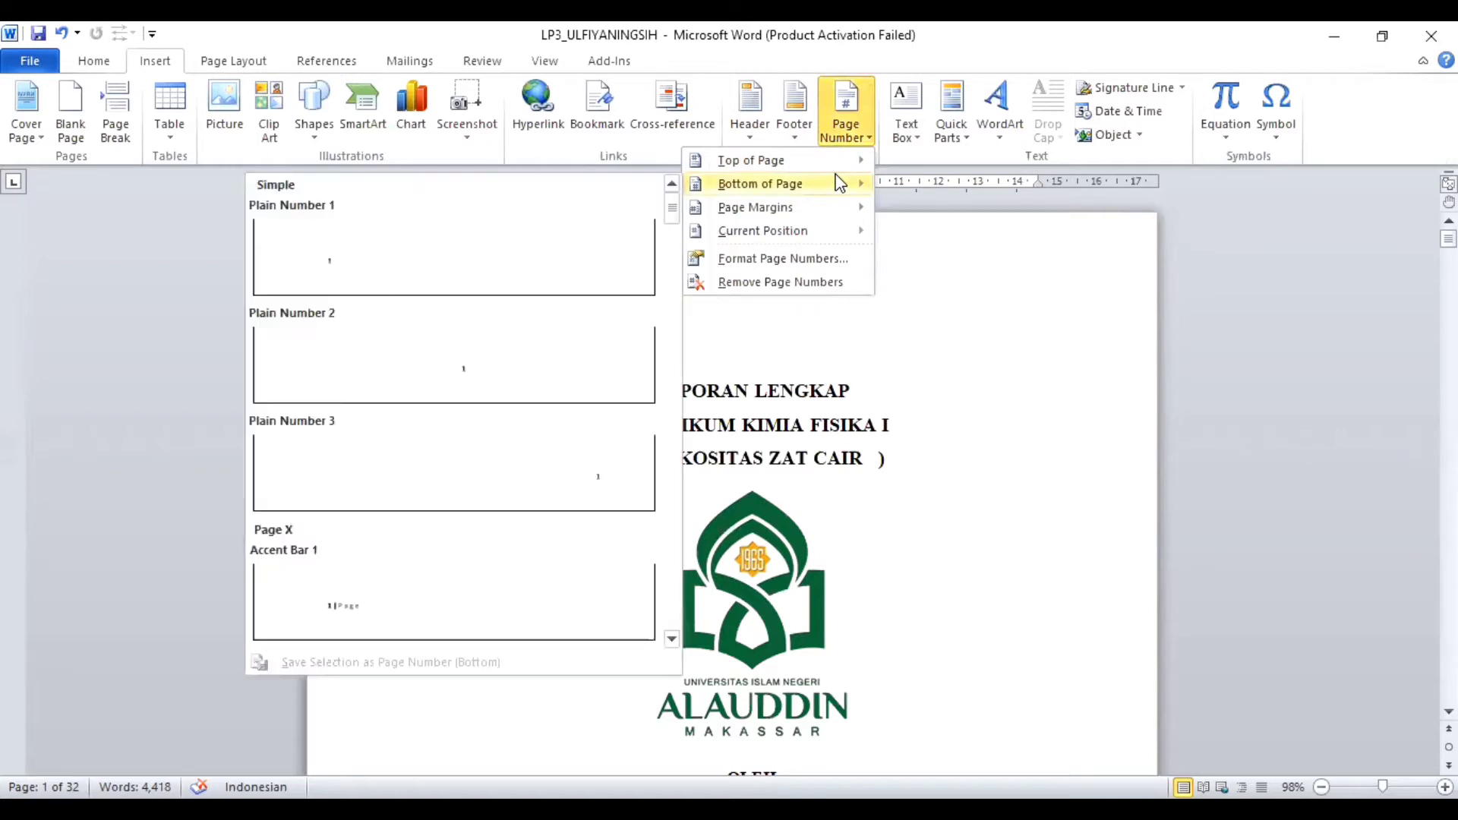
{"action": "left_click", "coordinate": [477, 364]}
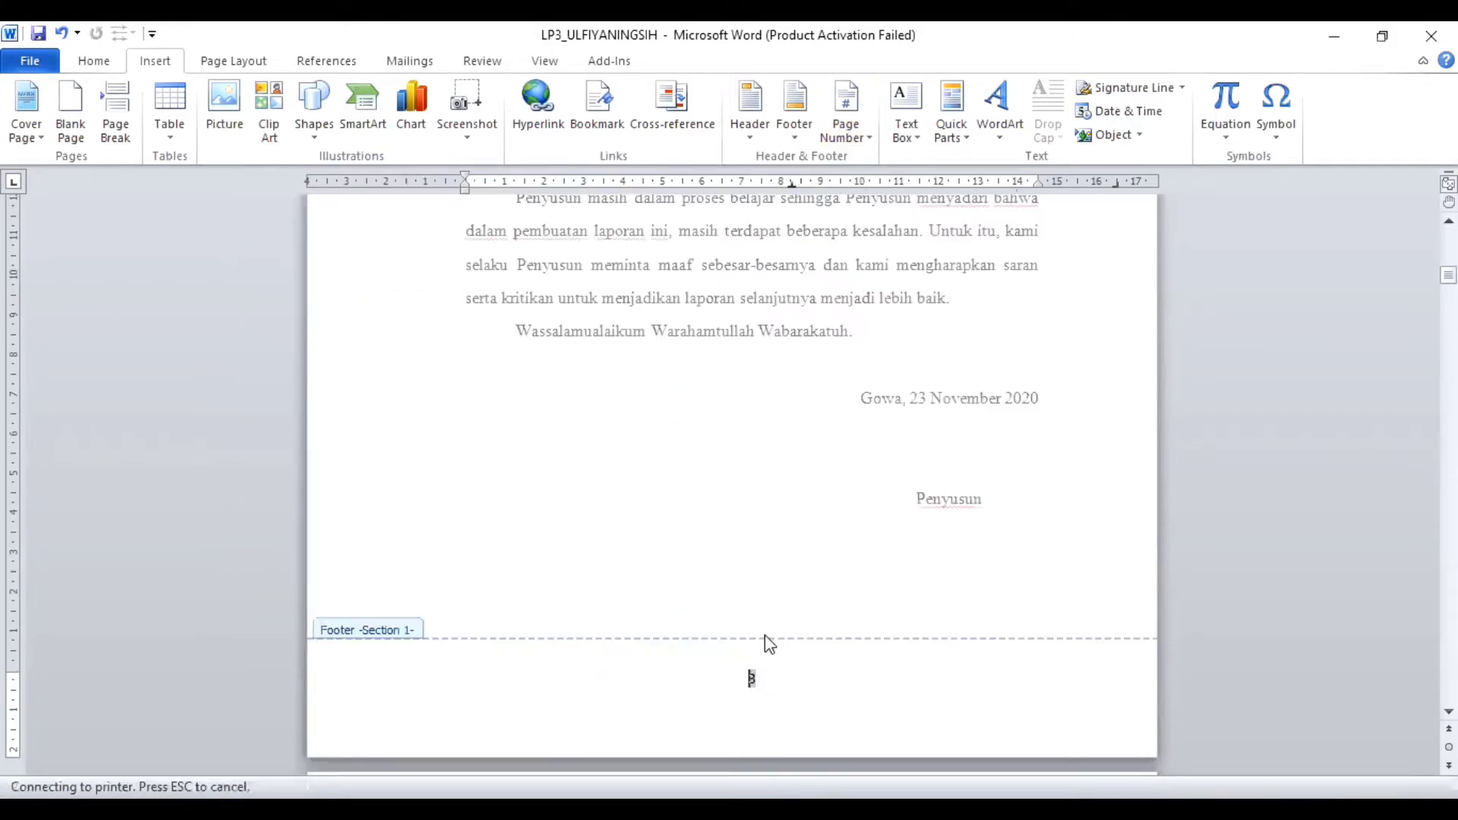
Set the page number format in the cover page's footer to i, ii, iii, keeping the numbering starting at i
{"action": "scroll", "coordinate": [978, 463], "scroll_direction": "up", "scroll_amount": 15}
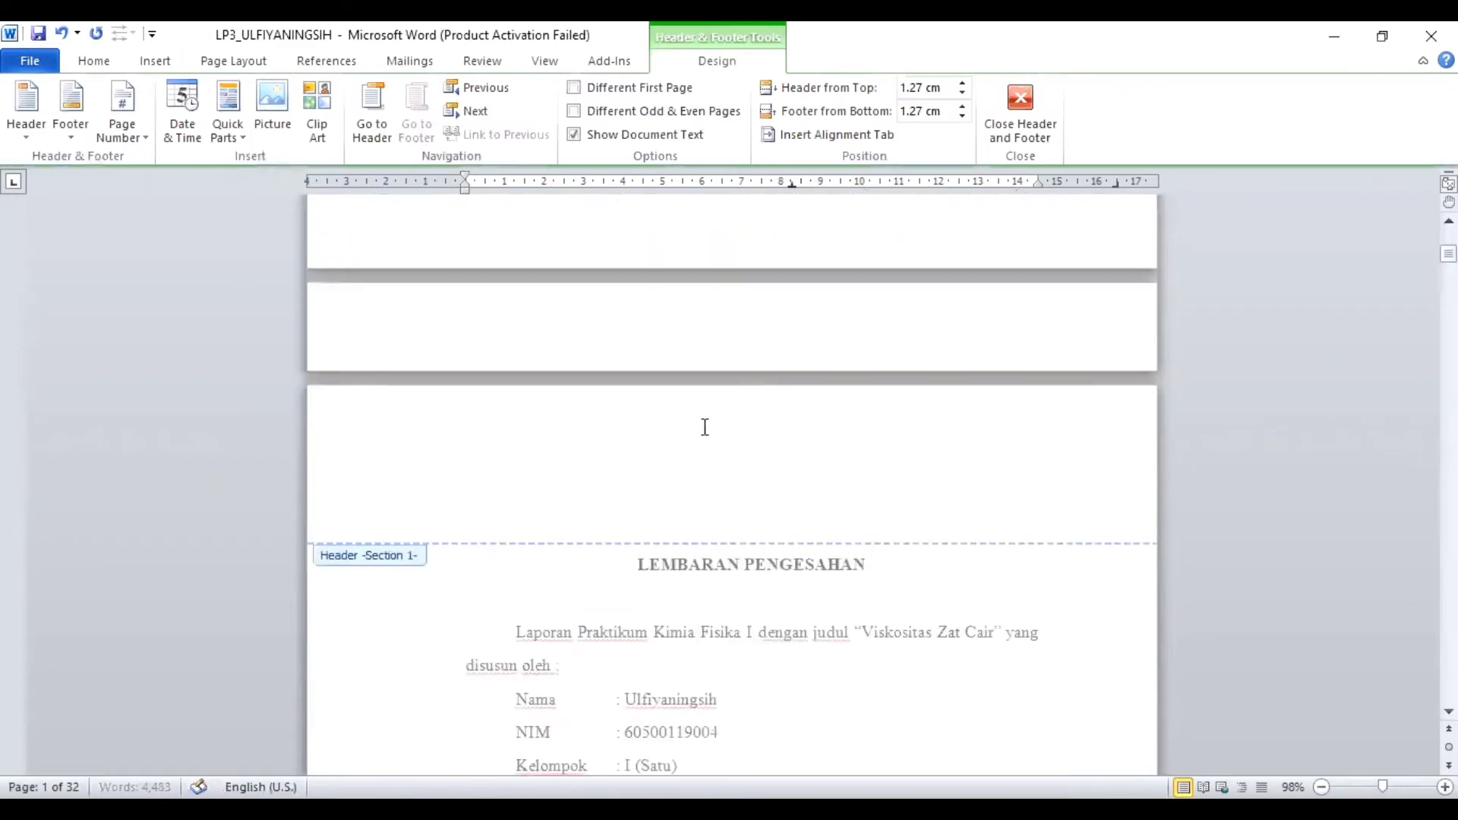
{"action": "scroll", "coordinate": [703, 424], "scroll_direction": "up", "scroll_amount": 12}
{"action": "scroll", "coordinate": [714, 440], "scroll_direction": "down", "scroll_amount": 7}
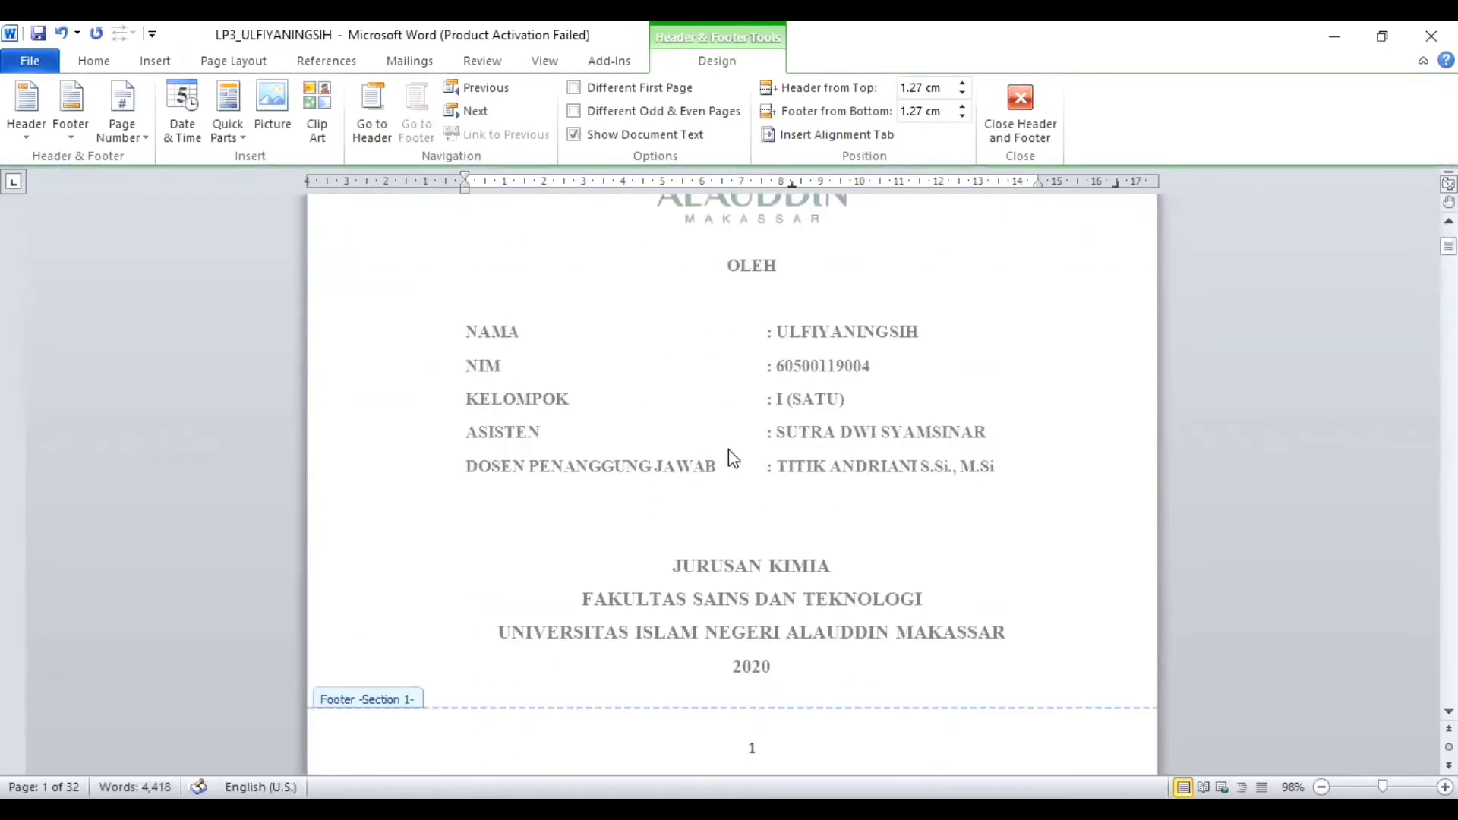
{"action": "scroll", "coordinate": [732, 486], "scroll_direction": "down", "scroll_amount": 3}
{"action": "left_click", "coordinate": [799, 560]}
{"action": "left_click", "coordinate": [799, 538]}
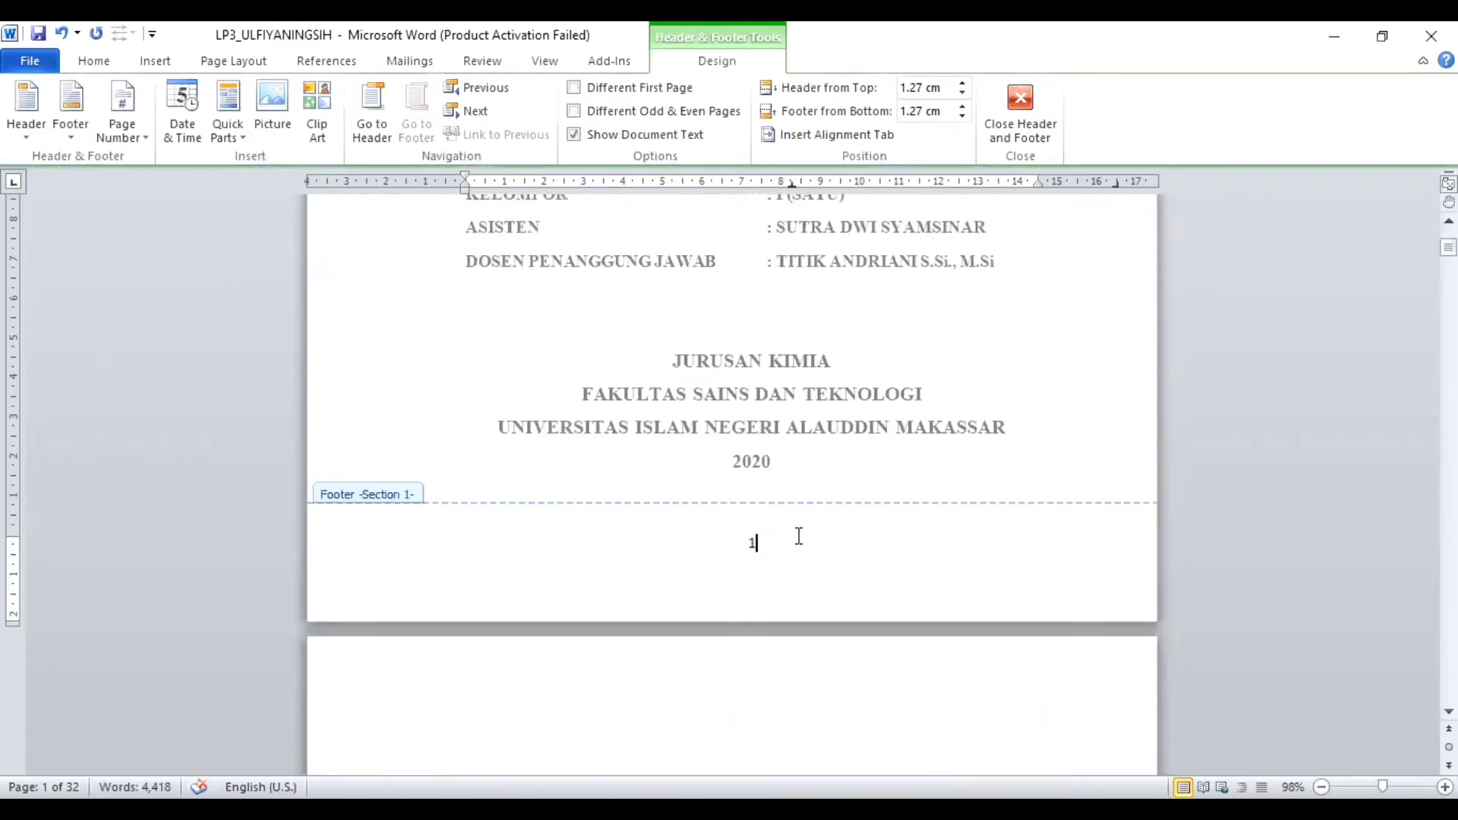
{"action": "left_click_drag", "start_coordinate": [799, 538], "coordinate": [669, 530]}
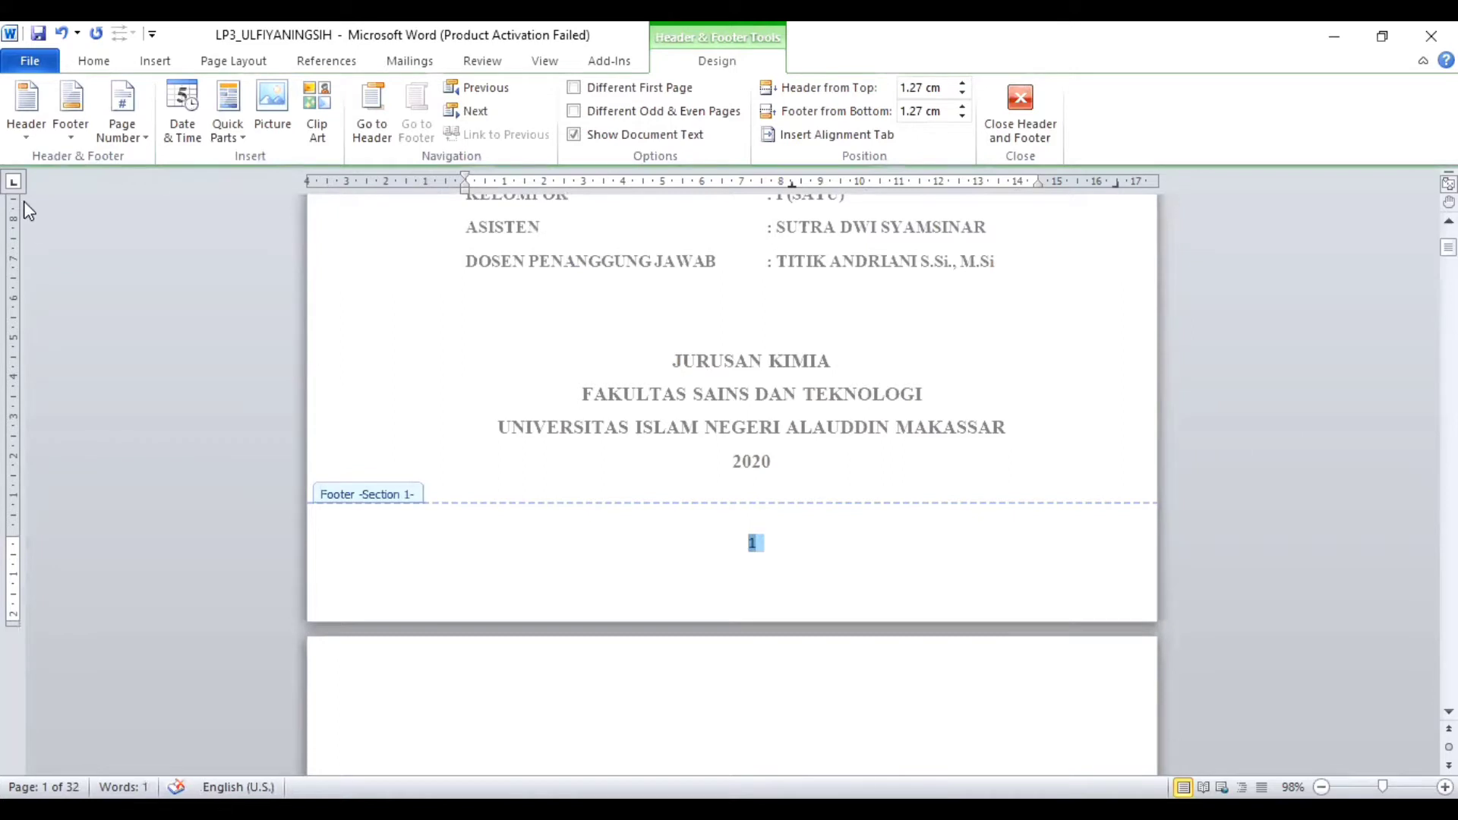
{"action": "left_click", "coordinate": [119, 137]}
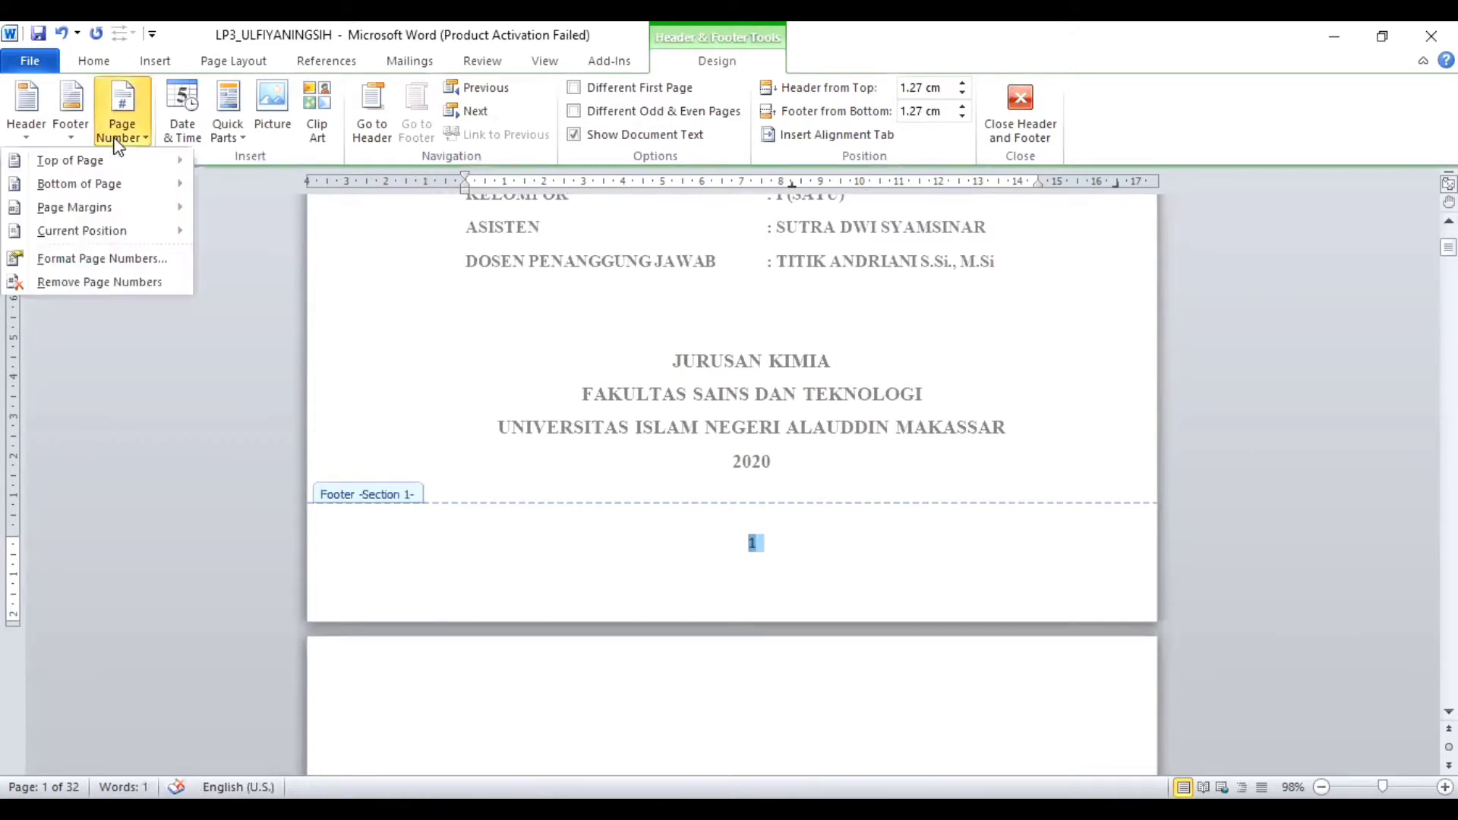
{"action": "left_click", "coordinate": [150, 256]}
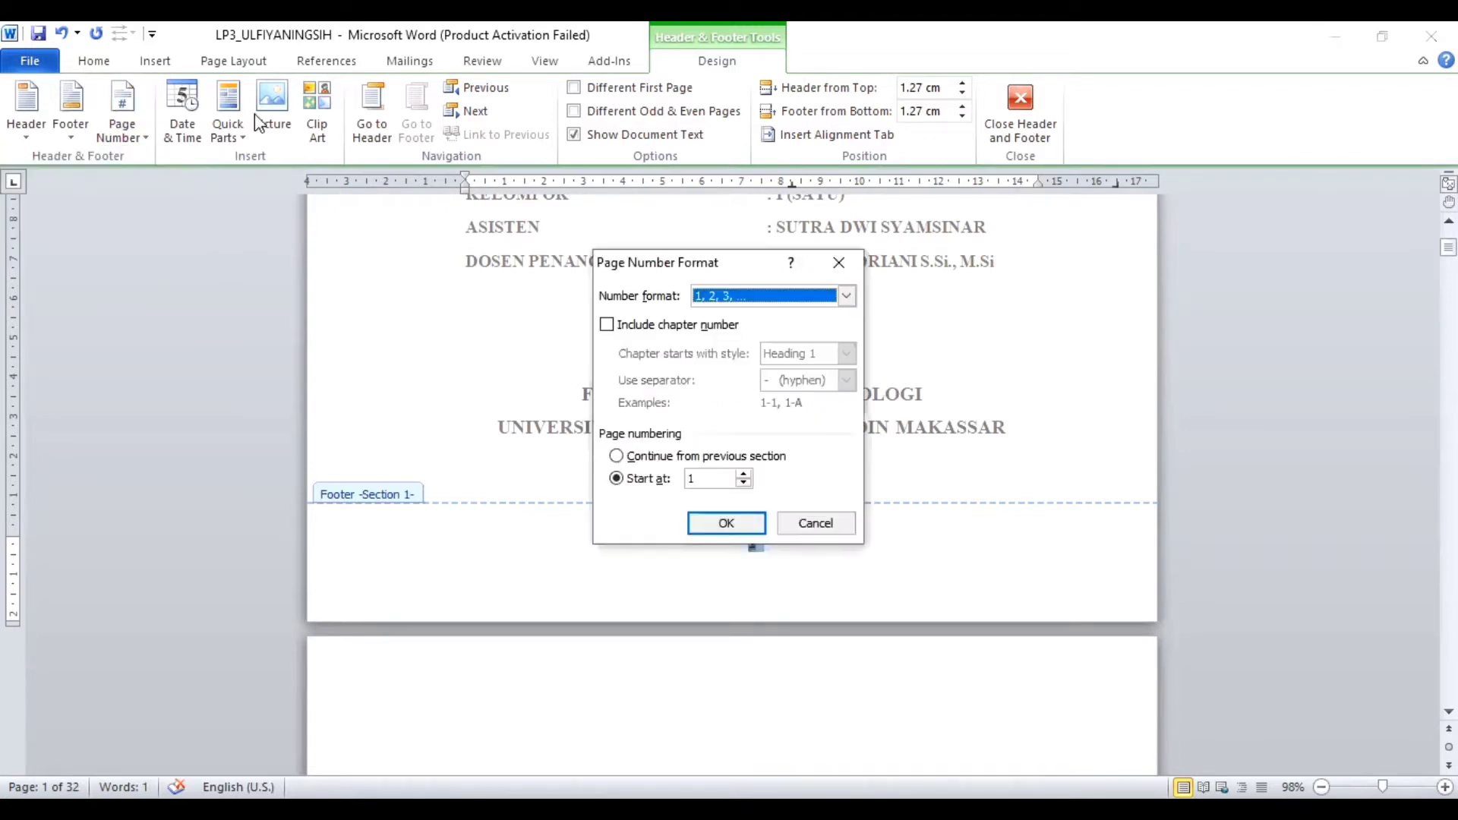
{"action": "left_click", "coordinate": [846, 297]}
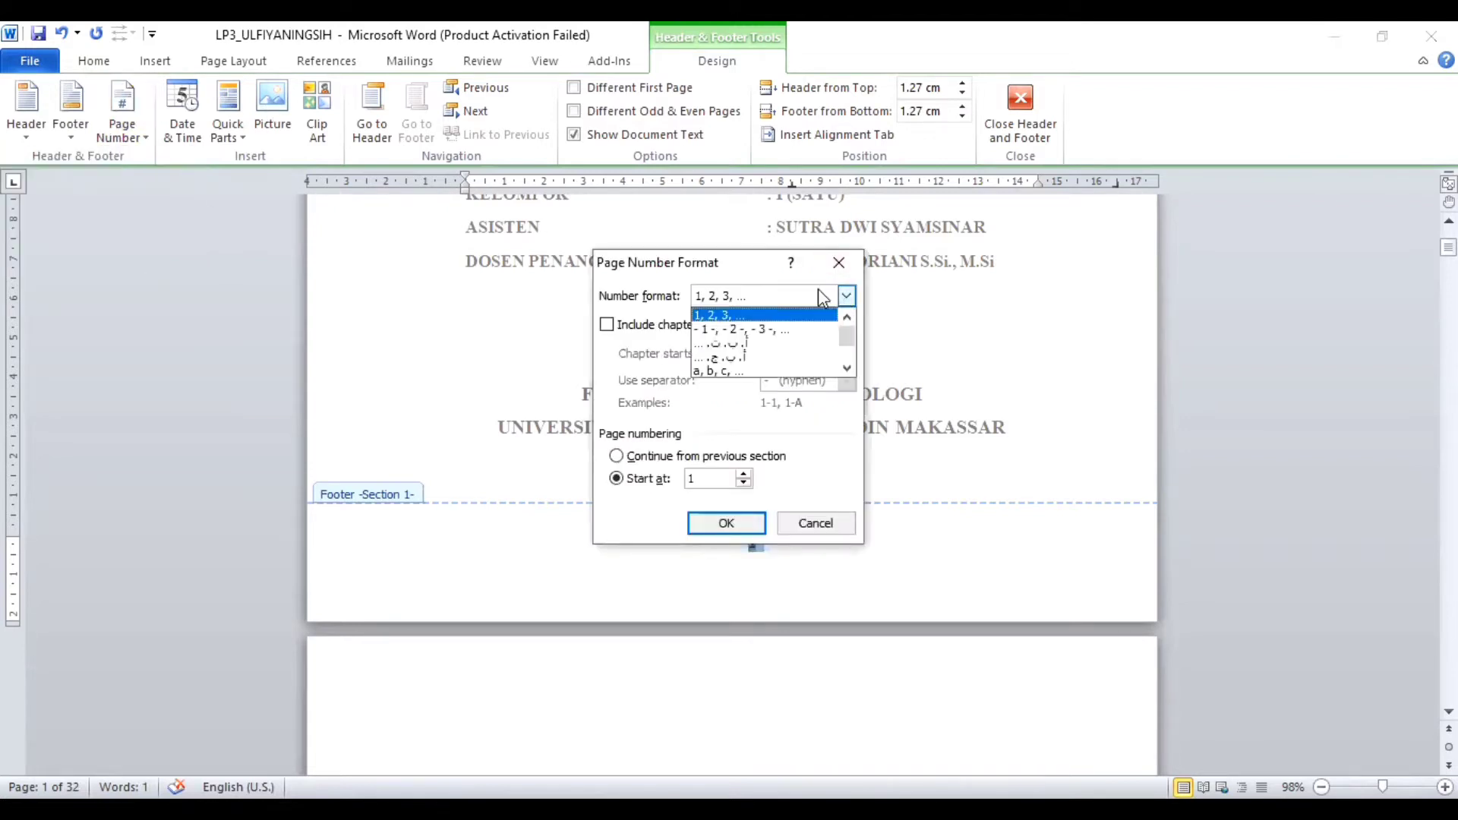
{"action": "scroll", "coordinate": [774, 363], "scroll_direction": "down", "scroll_amount": 2}
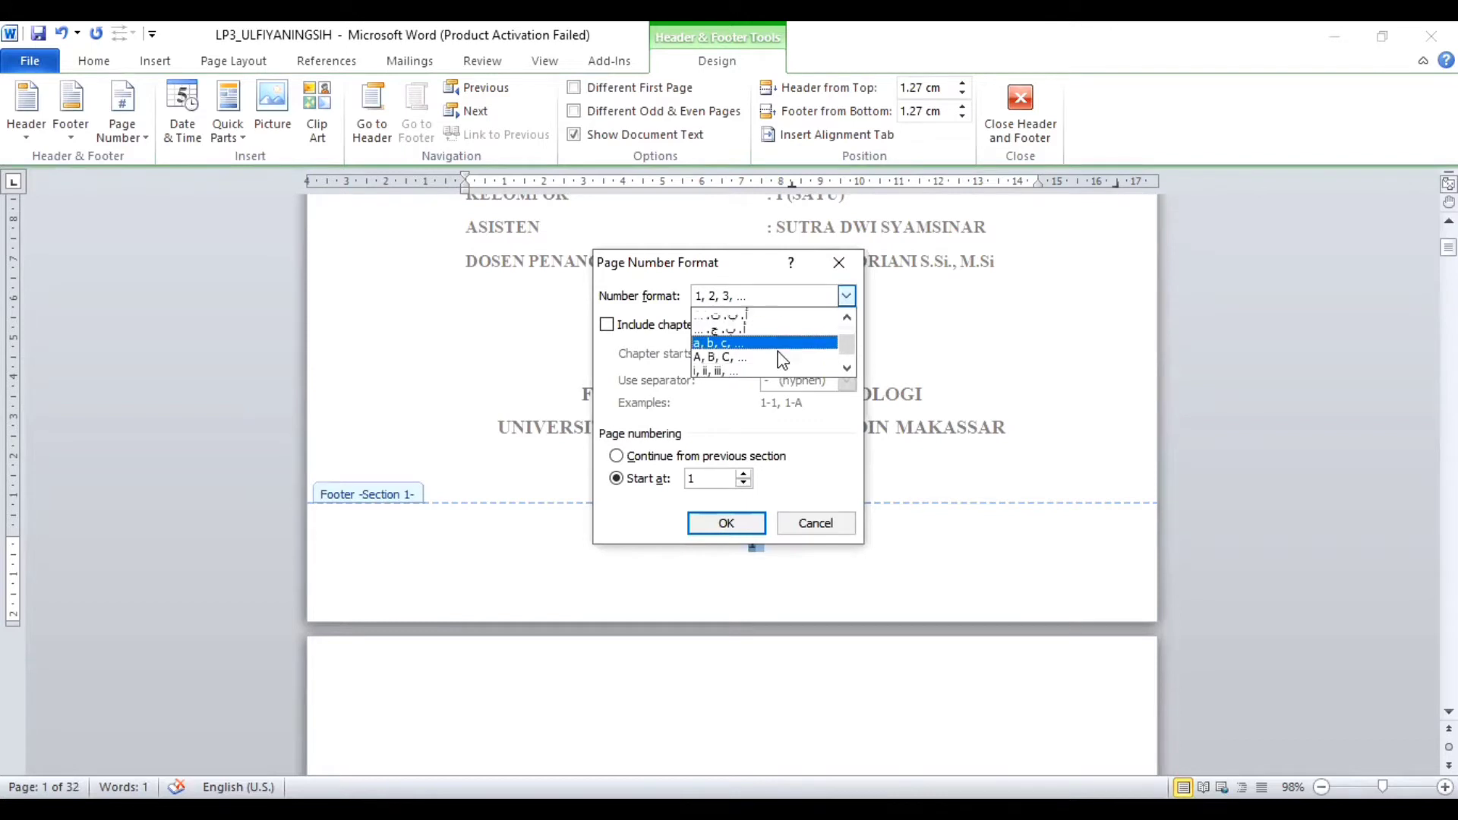
{"action": "left_click", "coordinate": [766, 355]}
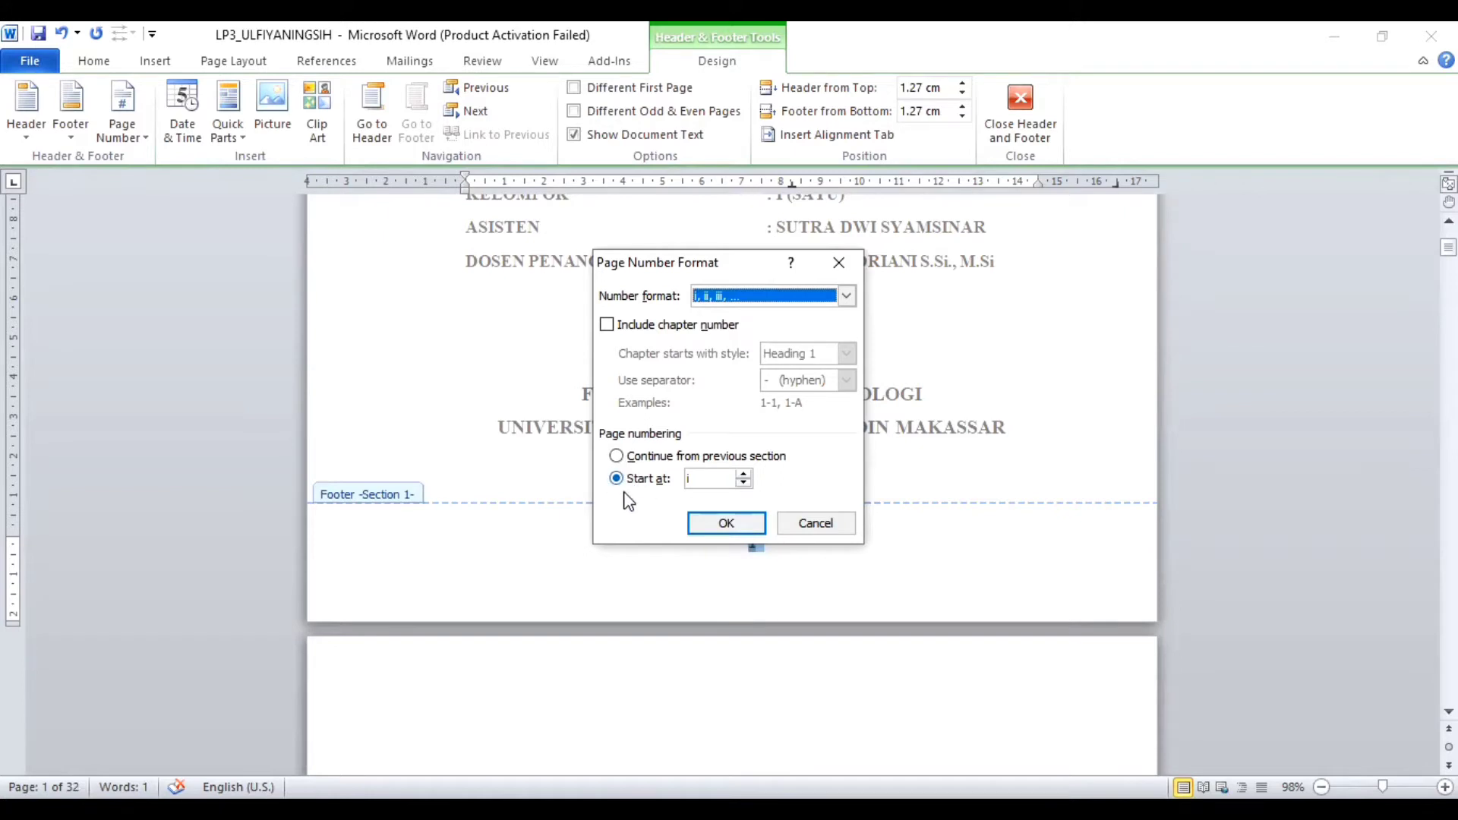
{"action": "left_click", "coordinate": [747, 525]}
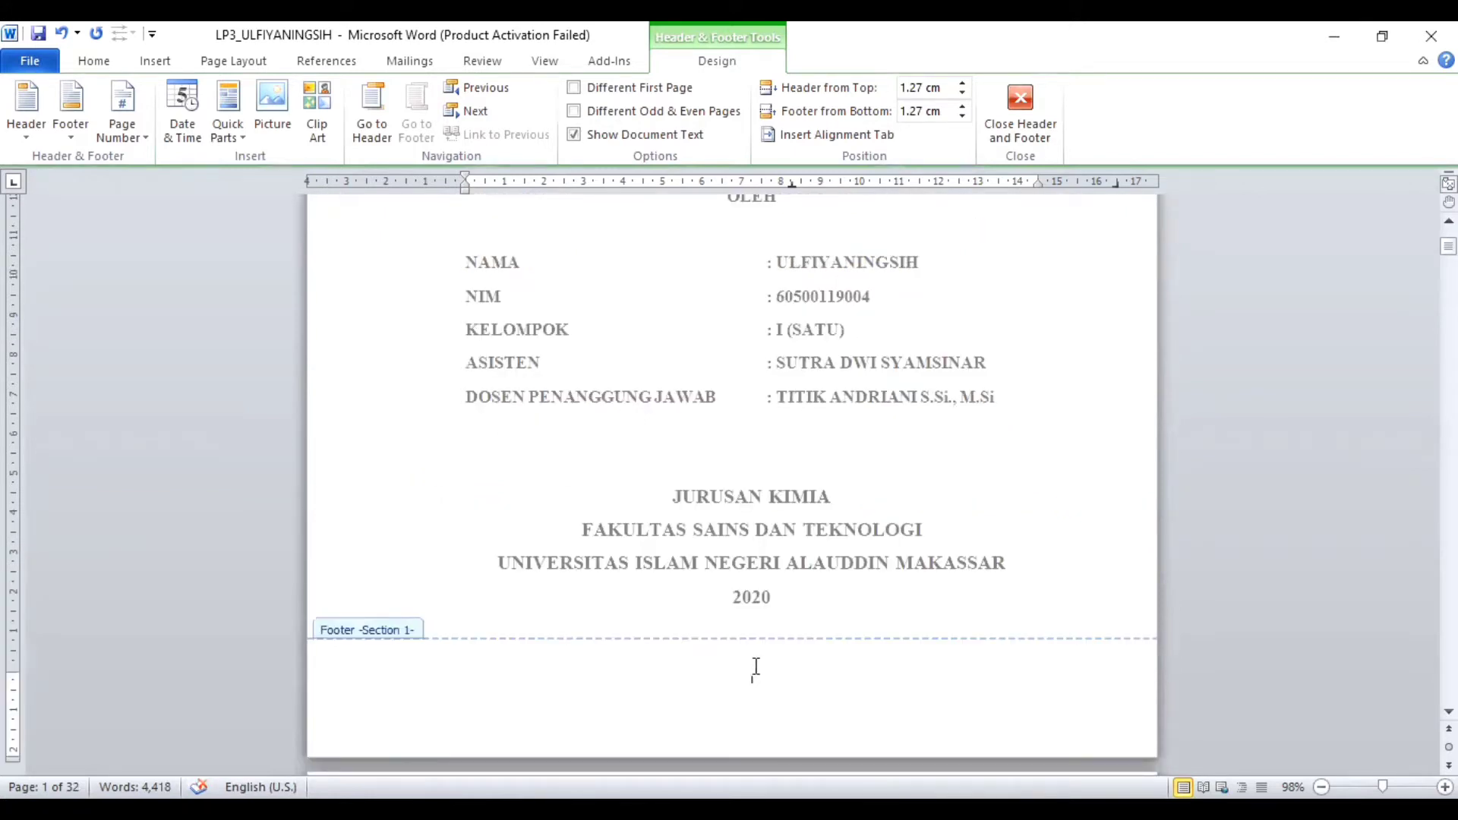
Format the footer page number in Times New Roman at size 10
{"action": "double_click", "coordinate": [754, 673]}
{"action": "left_click", "coordinate": [94, 61]}
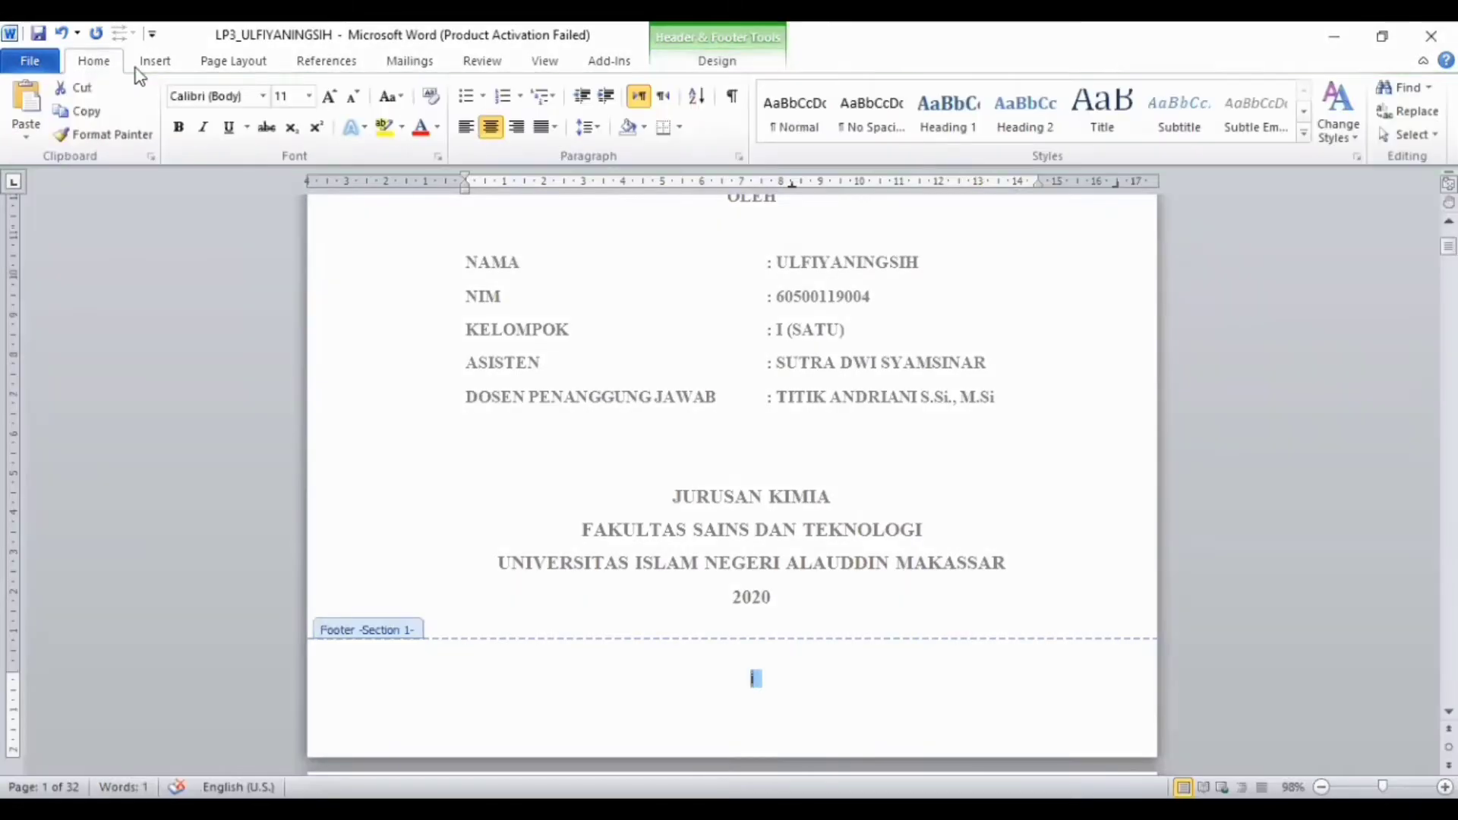
{"action": "left_click", "coordinate": [261, 97]}
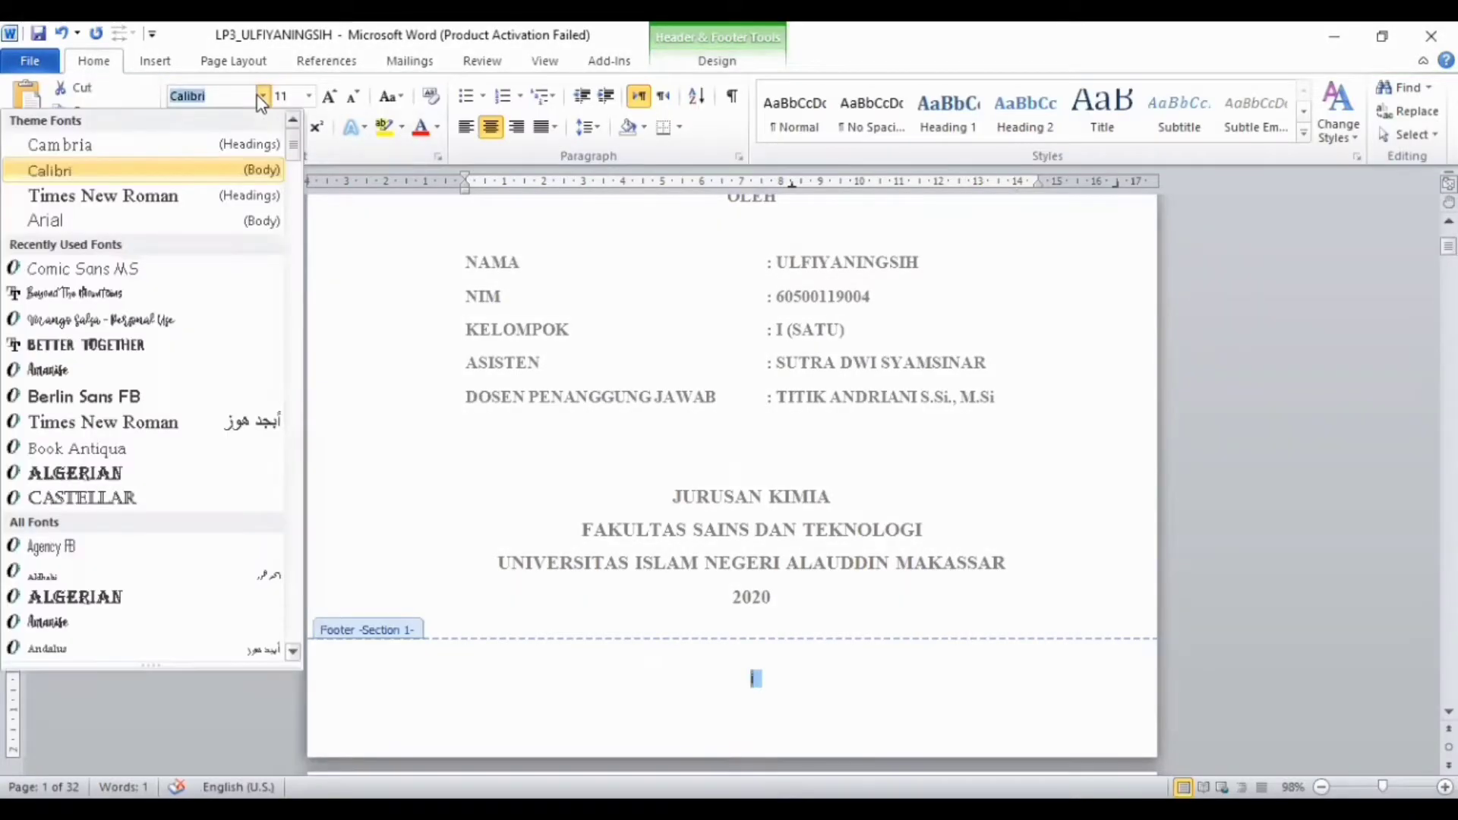
{"action": "left_click", "coordinate": [193, 202]}
{"action": "left_click", "coordinate": [349, 103]}
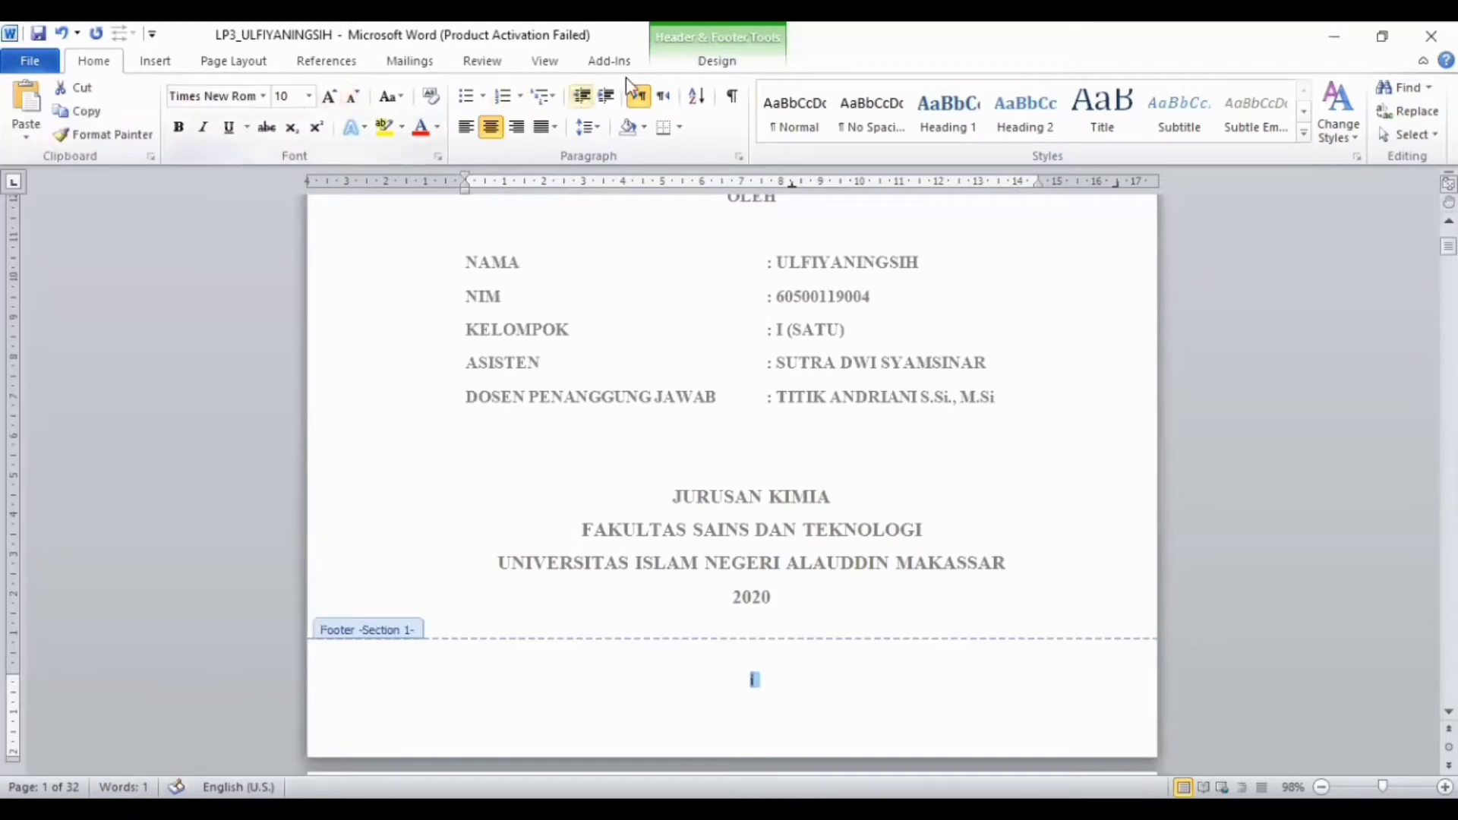
Enable a different first page for the cover's footer and leave footer editing
{"action": "left_click", "coordinate": [717, 63]}
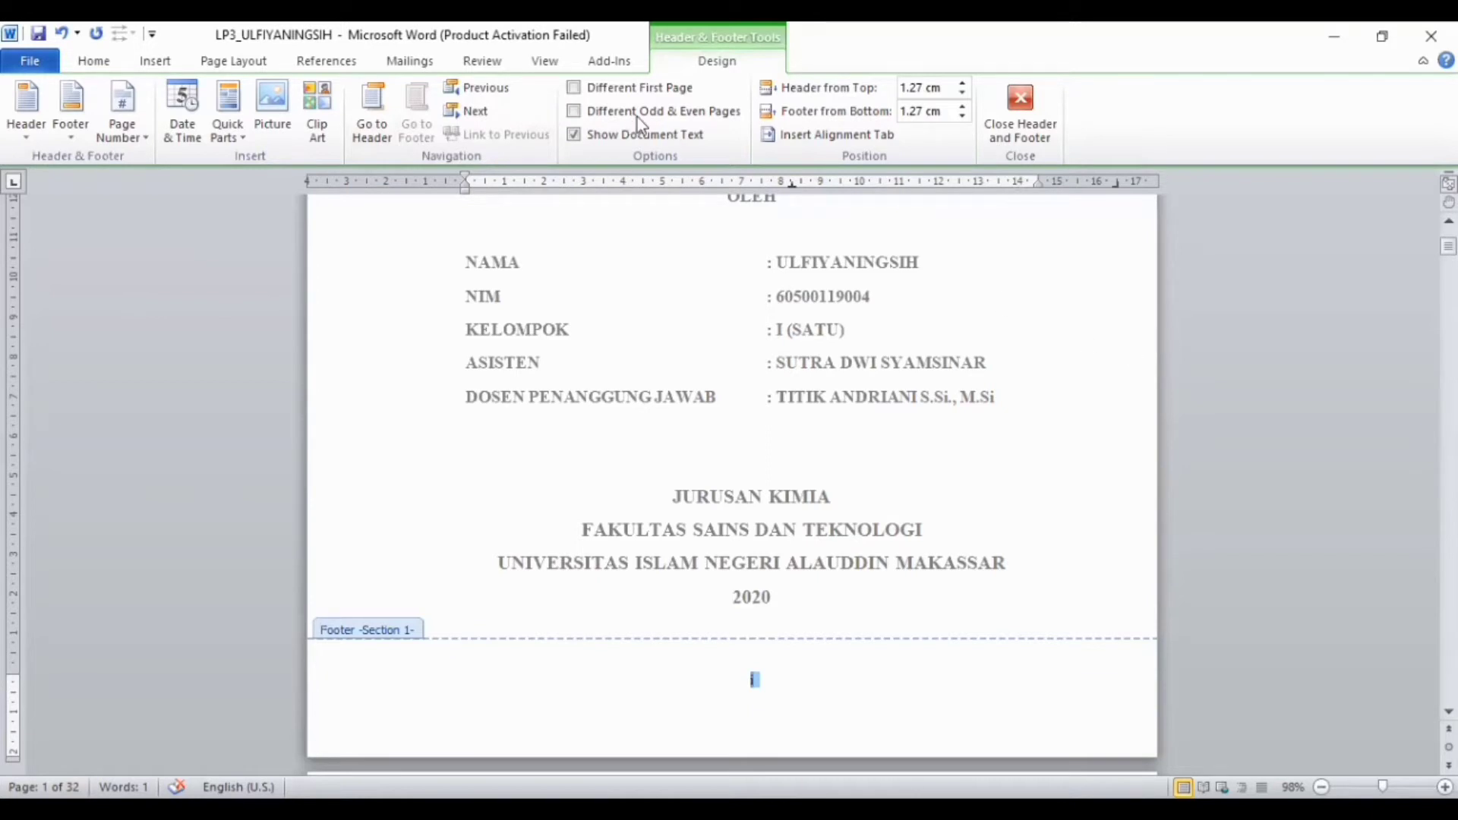
{"action": "left_click", "coordinate": [574, 88]}
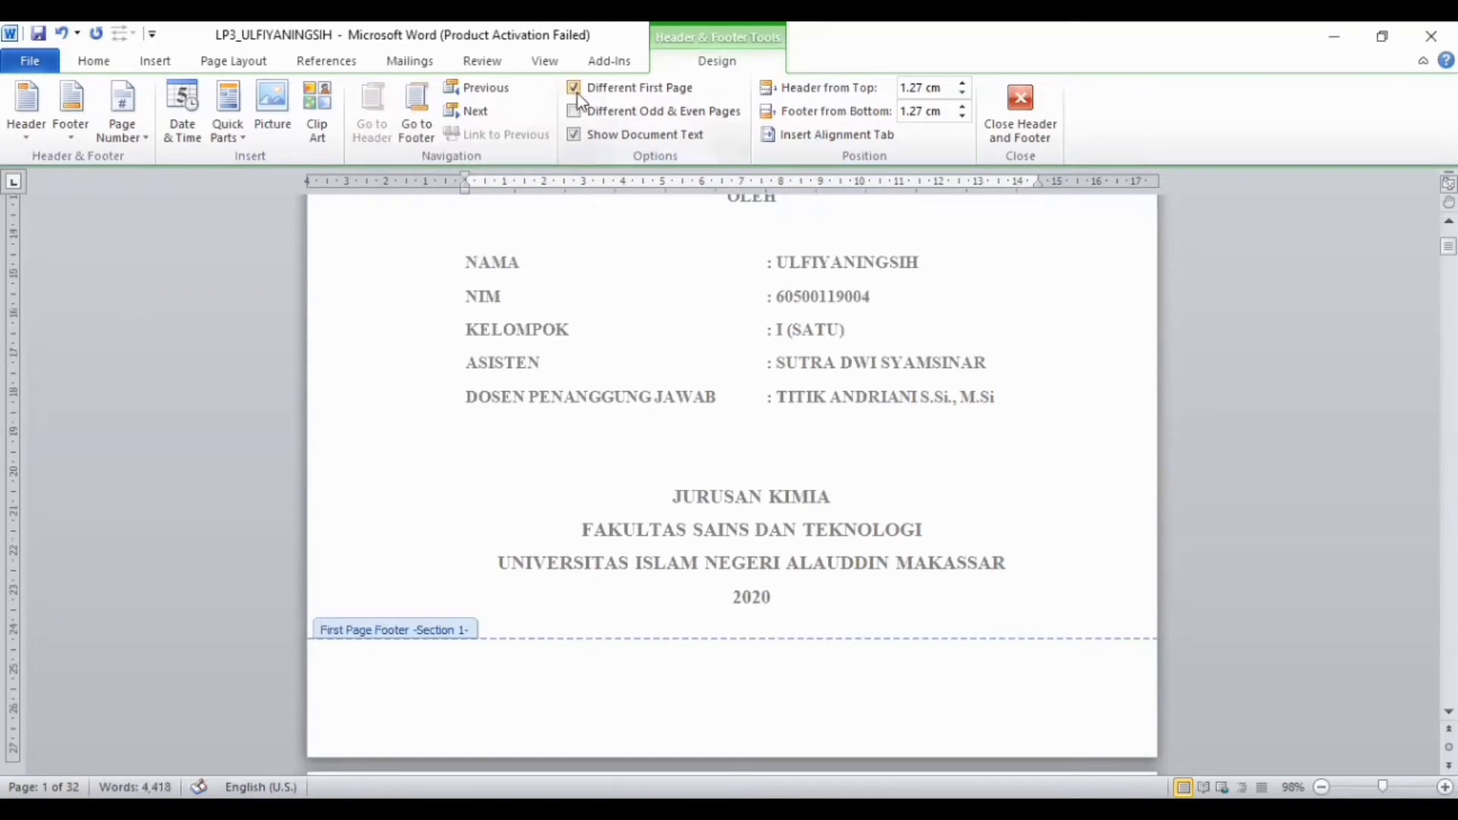
{"action": "double_click", "coordinate": [909, 580]}
Review the footer page numbers from the cover through the front matter to the first pages of BAB I
{"action": "scroll", "coordinate": [884, 568], "scroll_direction": "down", "scroll_amount": 15}
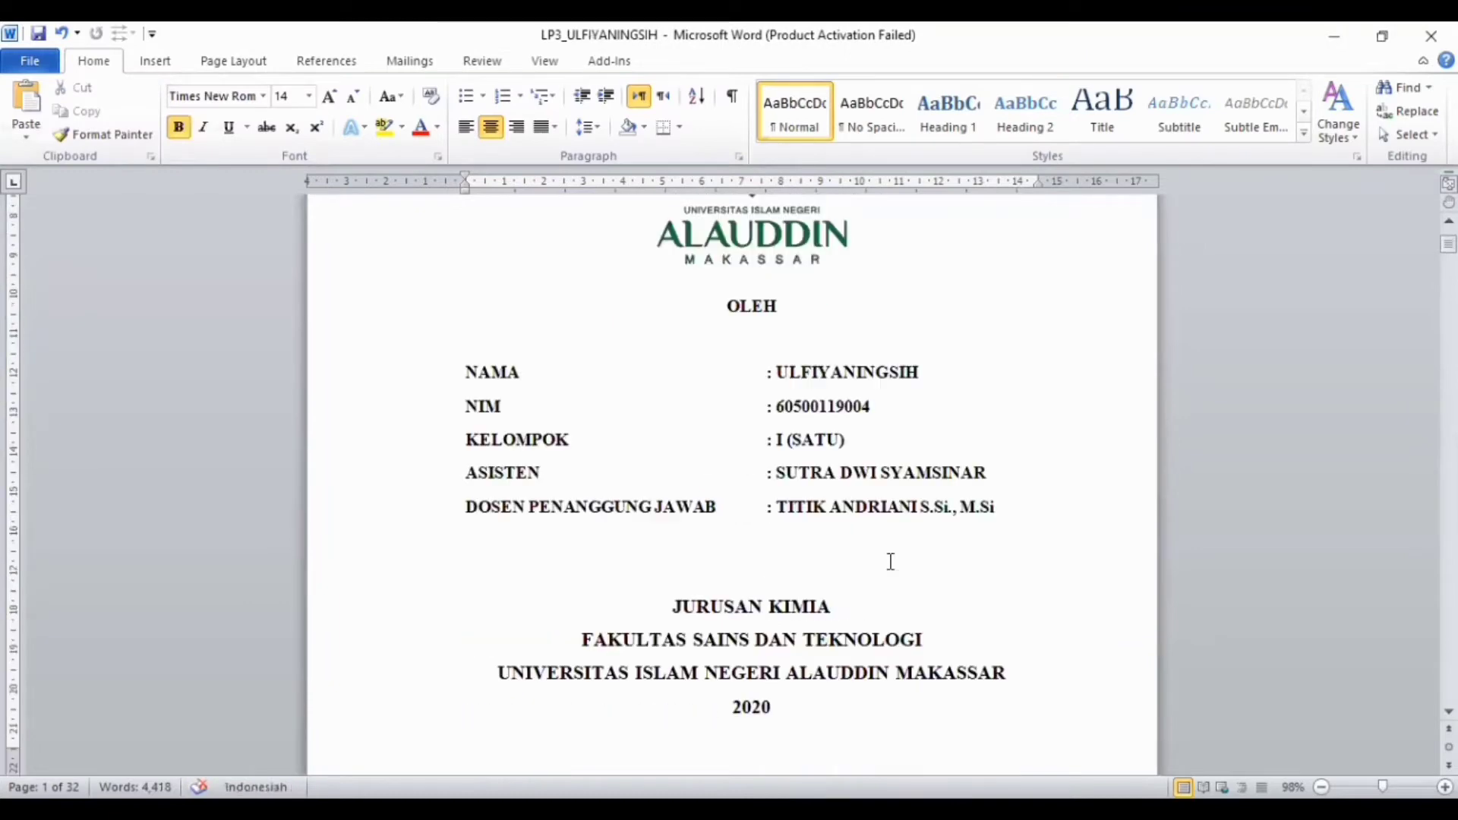
{"action": "scroll", "coordinate": [889, 566], "scroll_direction": "down", "scroll_amount": 15}
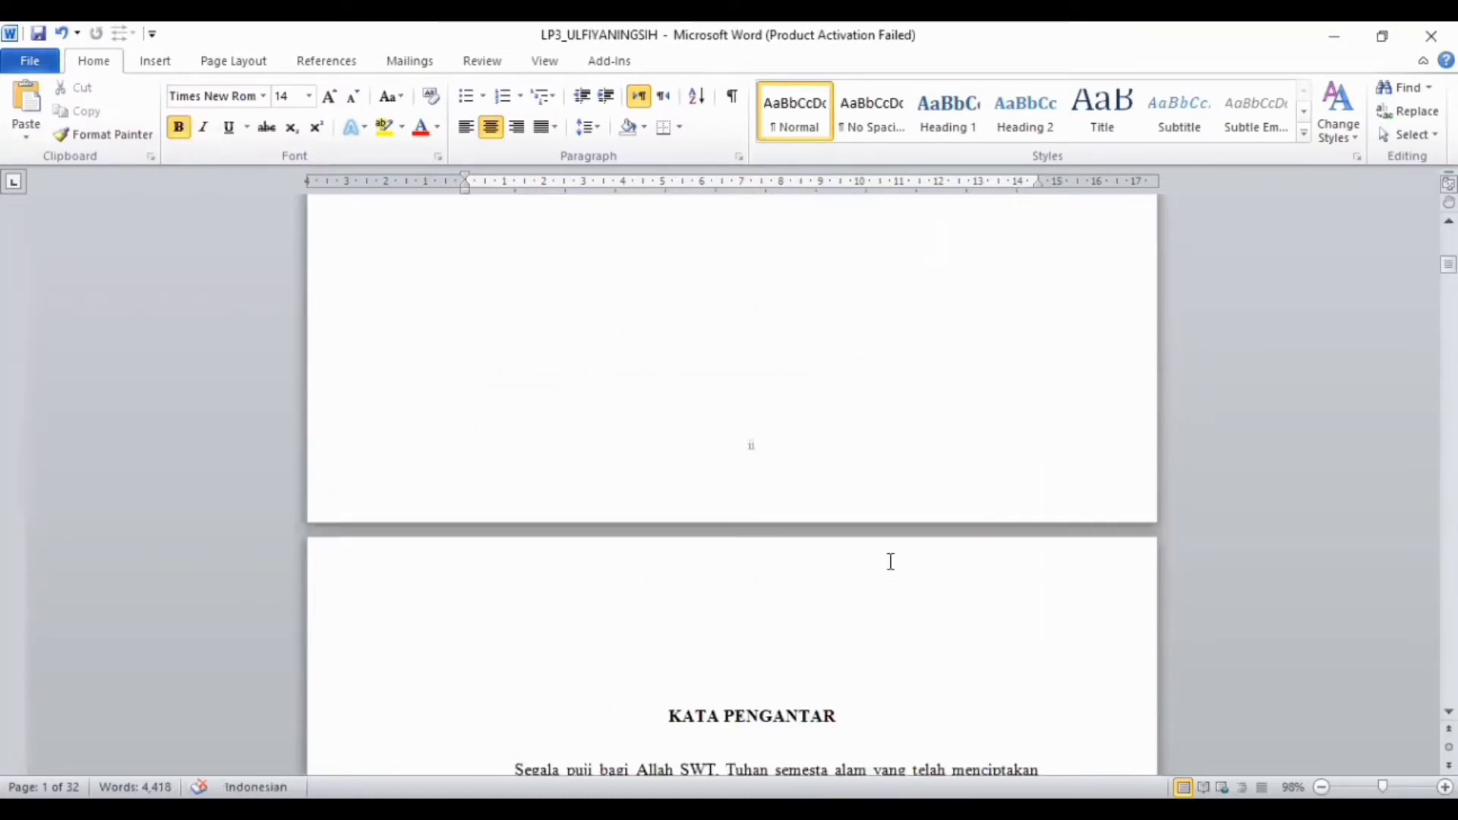
{"action": "scroll", "coordinate": [875, 577], "scroll_direction": "down", "scroll_amount": 15}
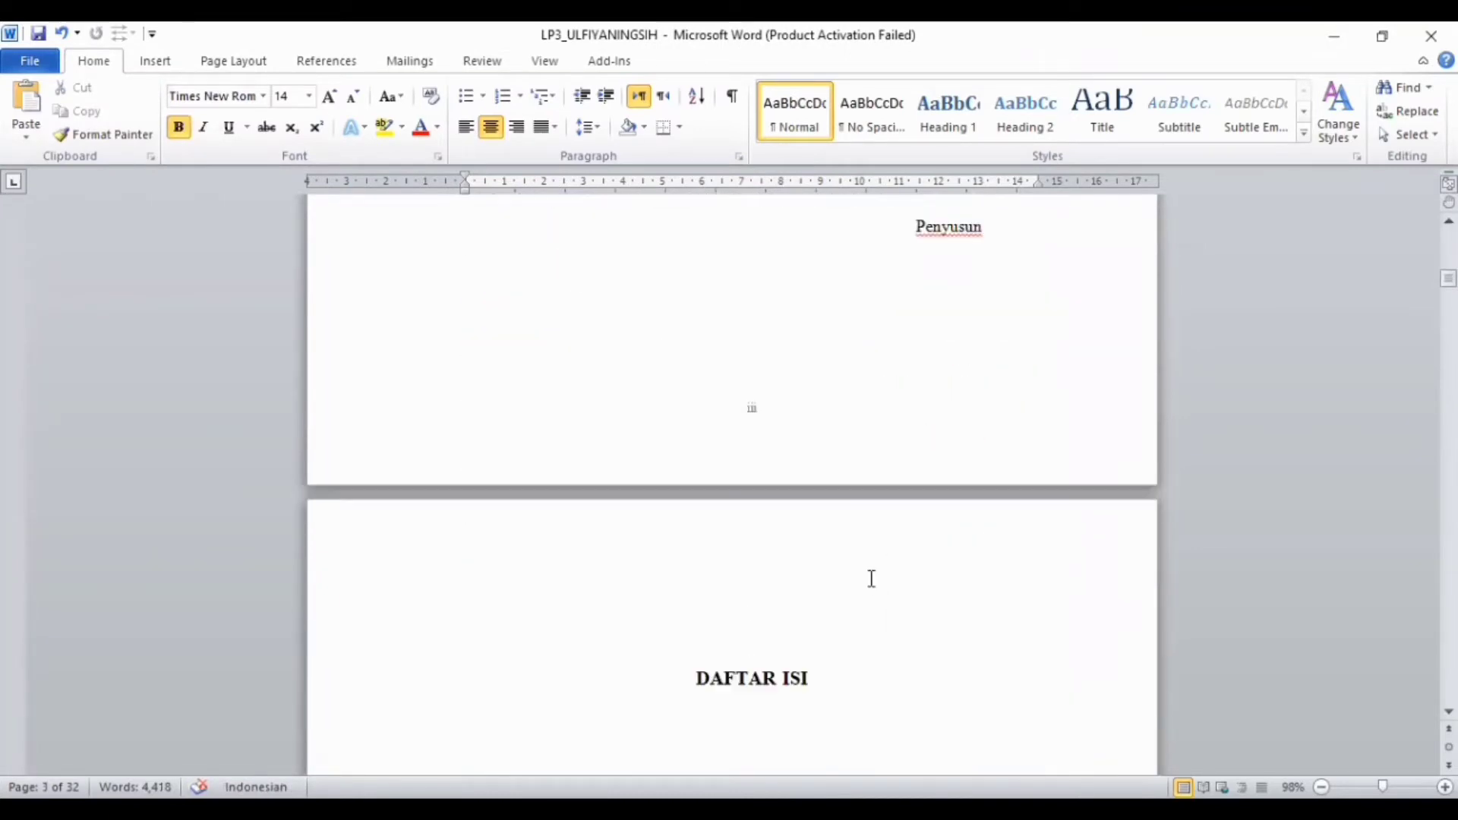
{"action": "scroll", "coordinate": [872, 579], "scroll_direction": "down", "scroll_amount": 15}
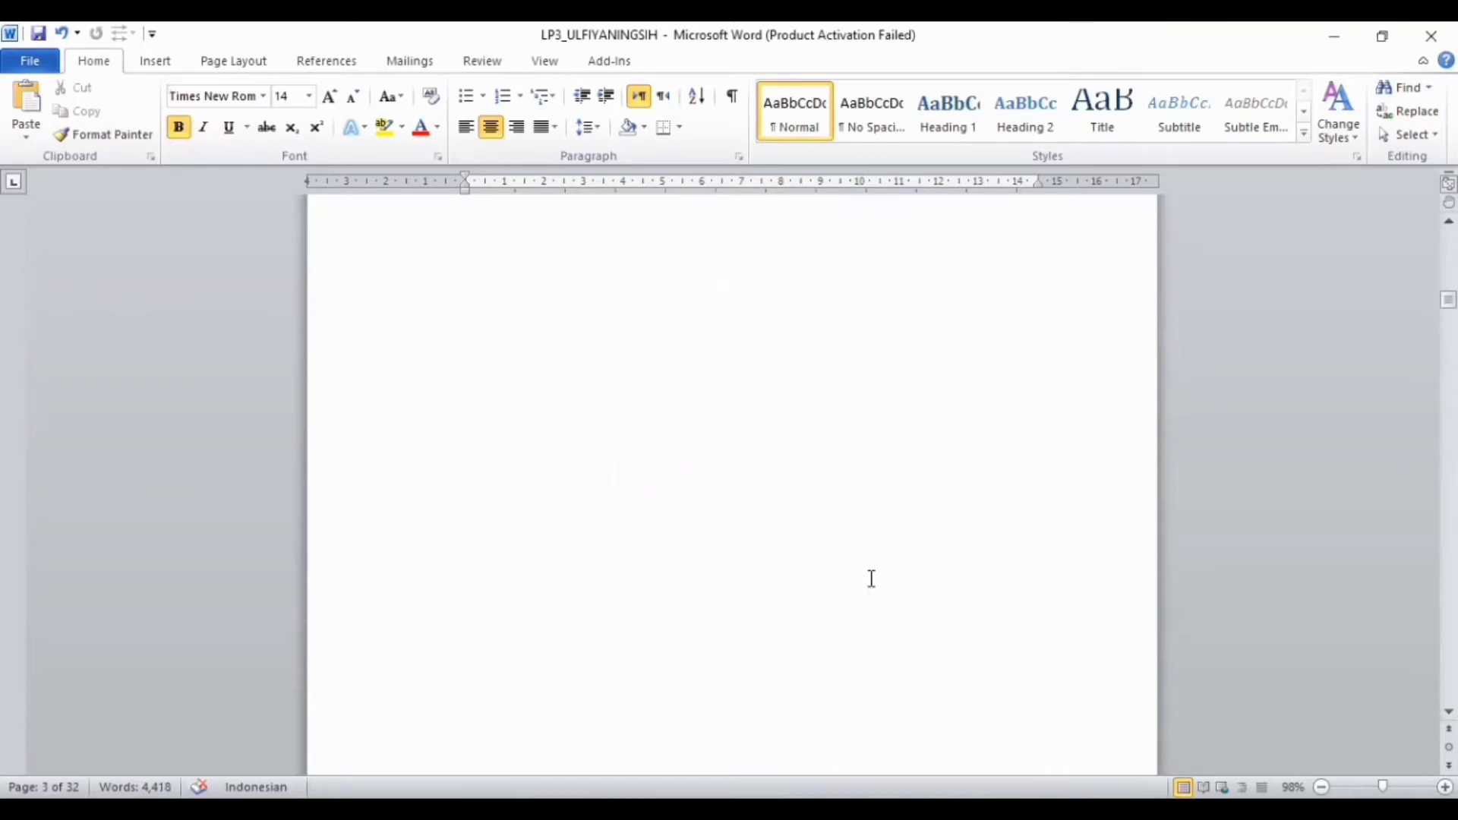
{"action": "scroll", "coordinate": [849, 585], "scroll_direction": "down", "scroll_amount": 15}
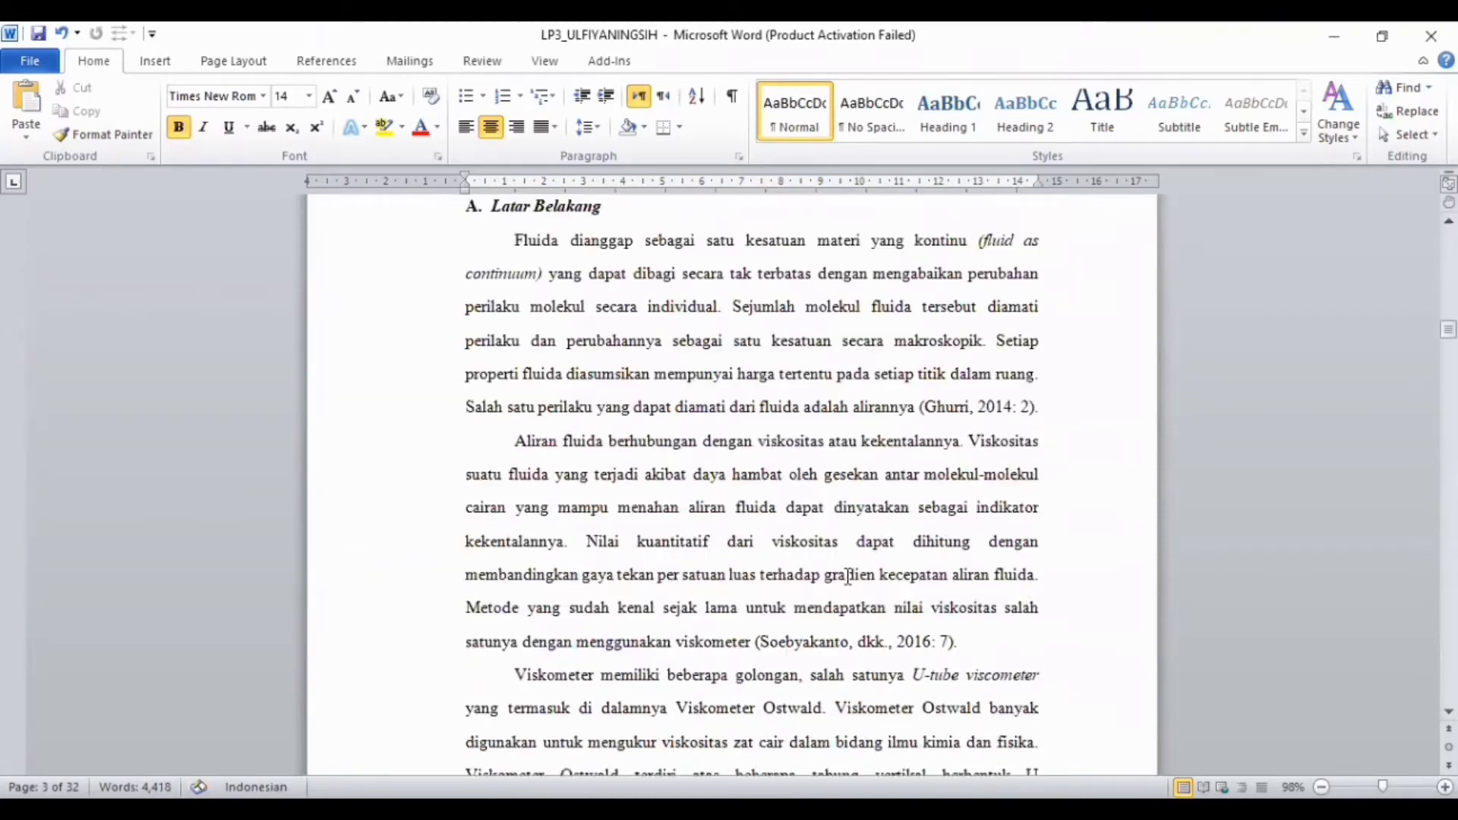
{"action": "scroll", "coordinate": [849, 579], "scroll_direction": "up", "scroll_amount": 6}
{"action": "scroll", "coordinate": [848, 577], "scroll_direction": "up", "scroll_amount": 8}
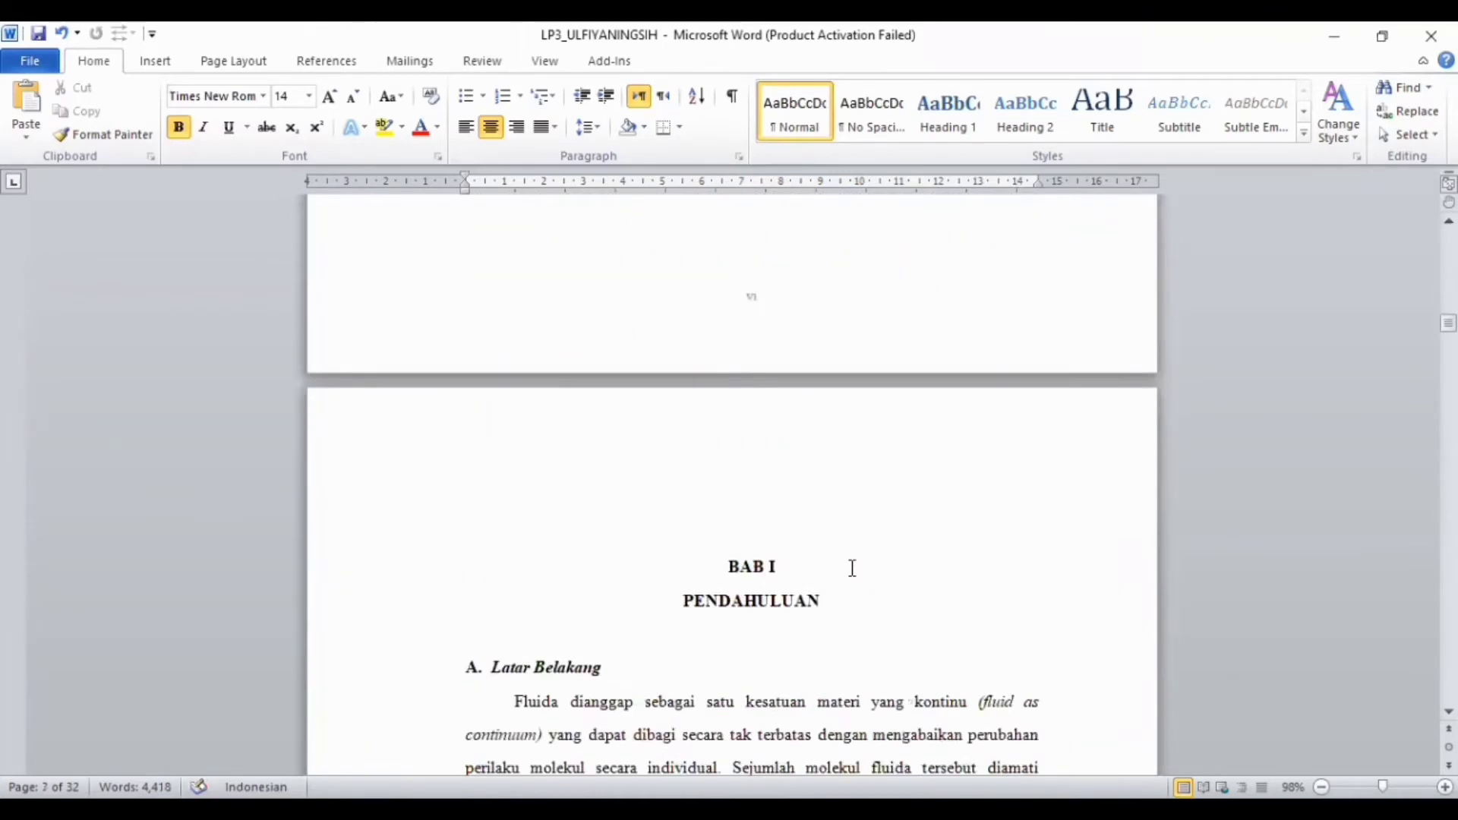
{"action": "scroll", "coordinate": [852, 569], "scroll_direction": "down", "scroll_amount": 12}
{"action": "scroll", "coordinate": [852, 568], "scroll_direction": "down", "scroll_amount": 12}
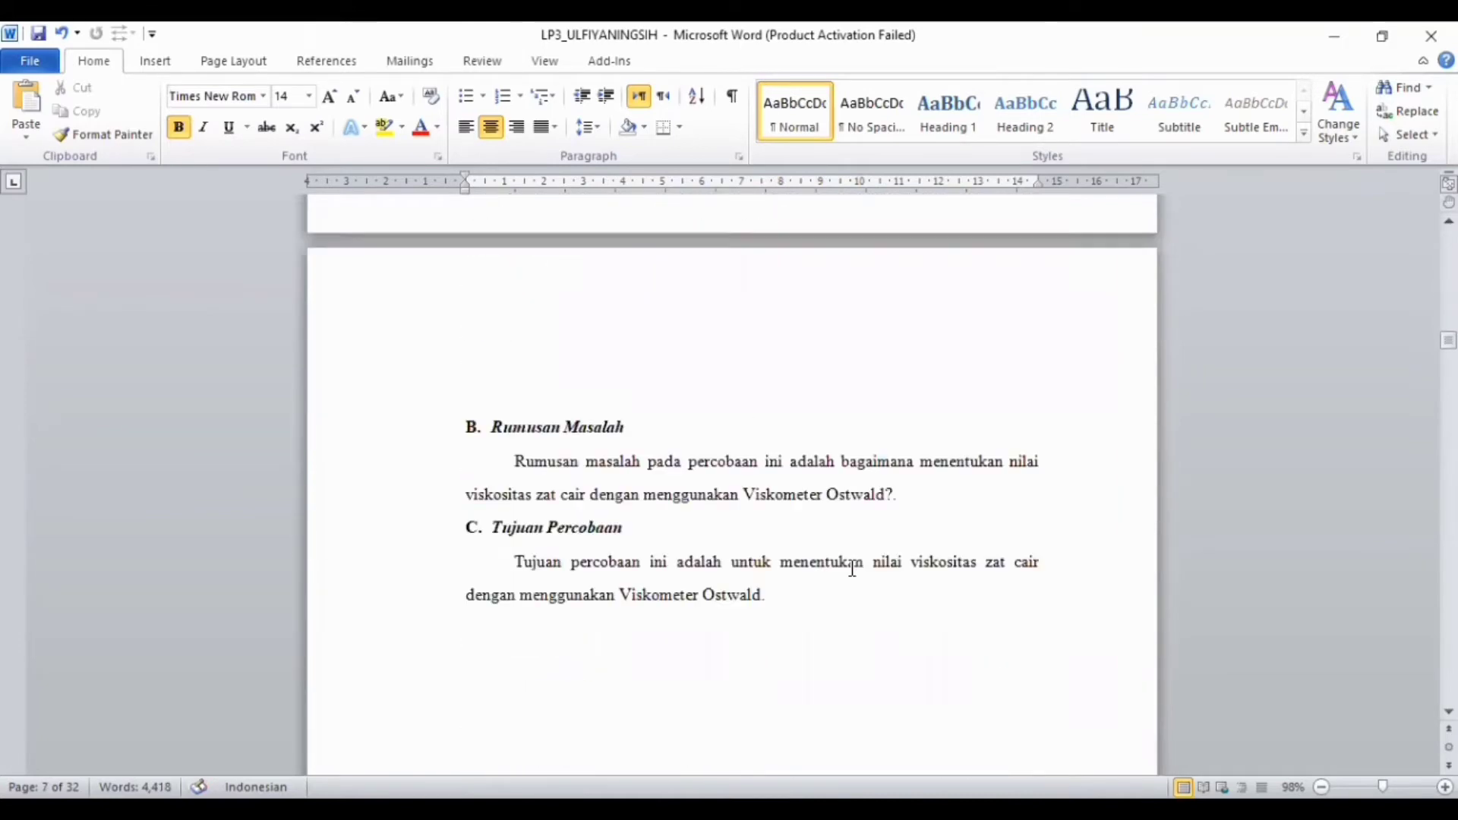
{"action": "scroll", "coordinate": [853, 568], "scroll_direction": "up", "scroll_amount": 15}
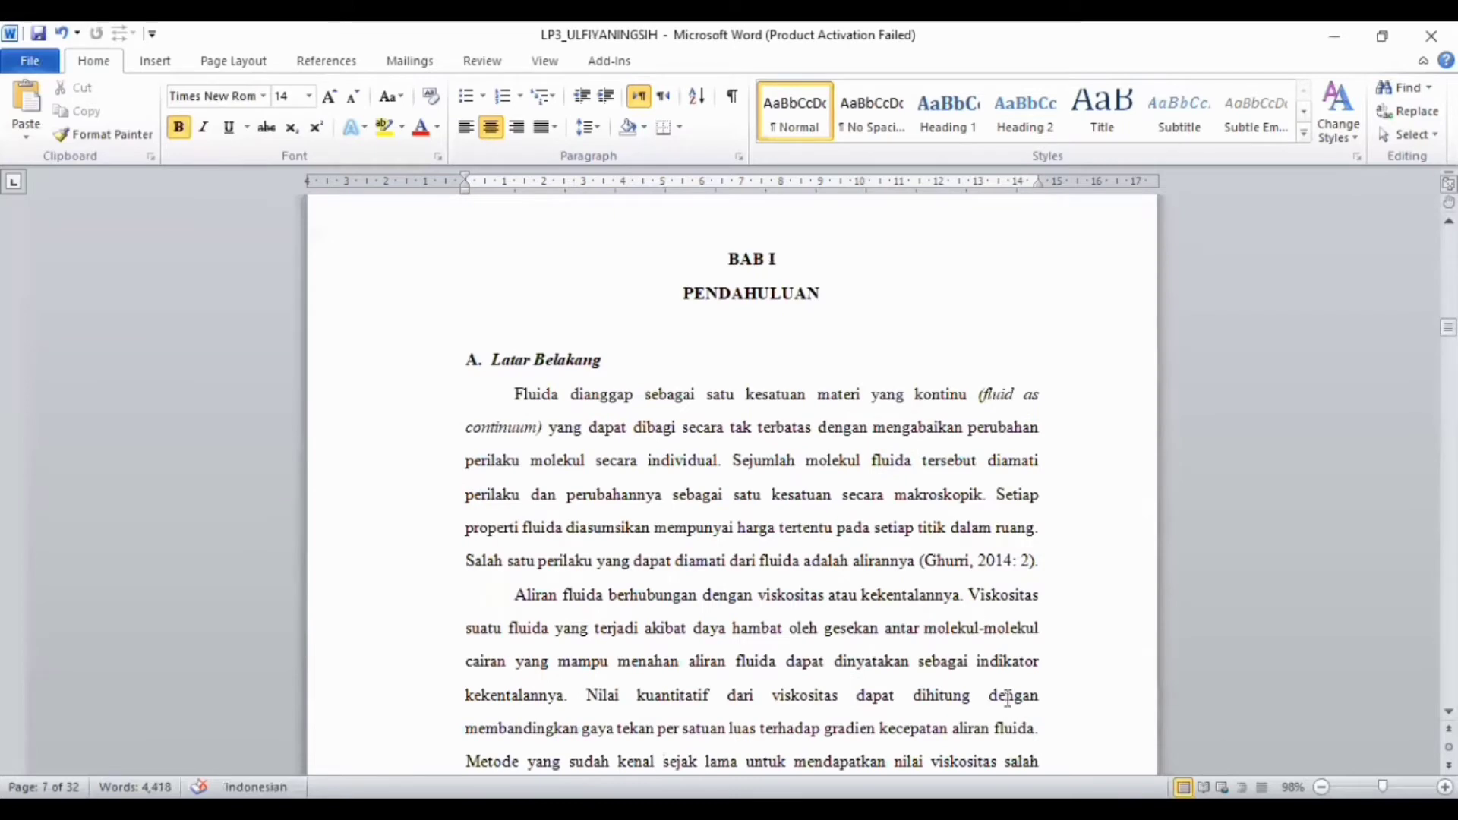
{"action": "scroll", "coordinate": [995, 676], "scroll_direction": "up", "scroll_amount": 3}
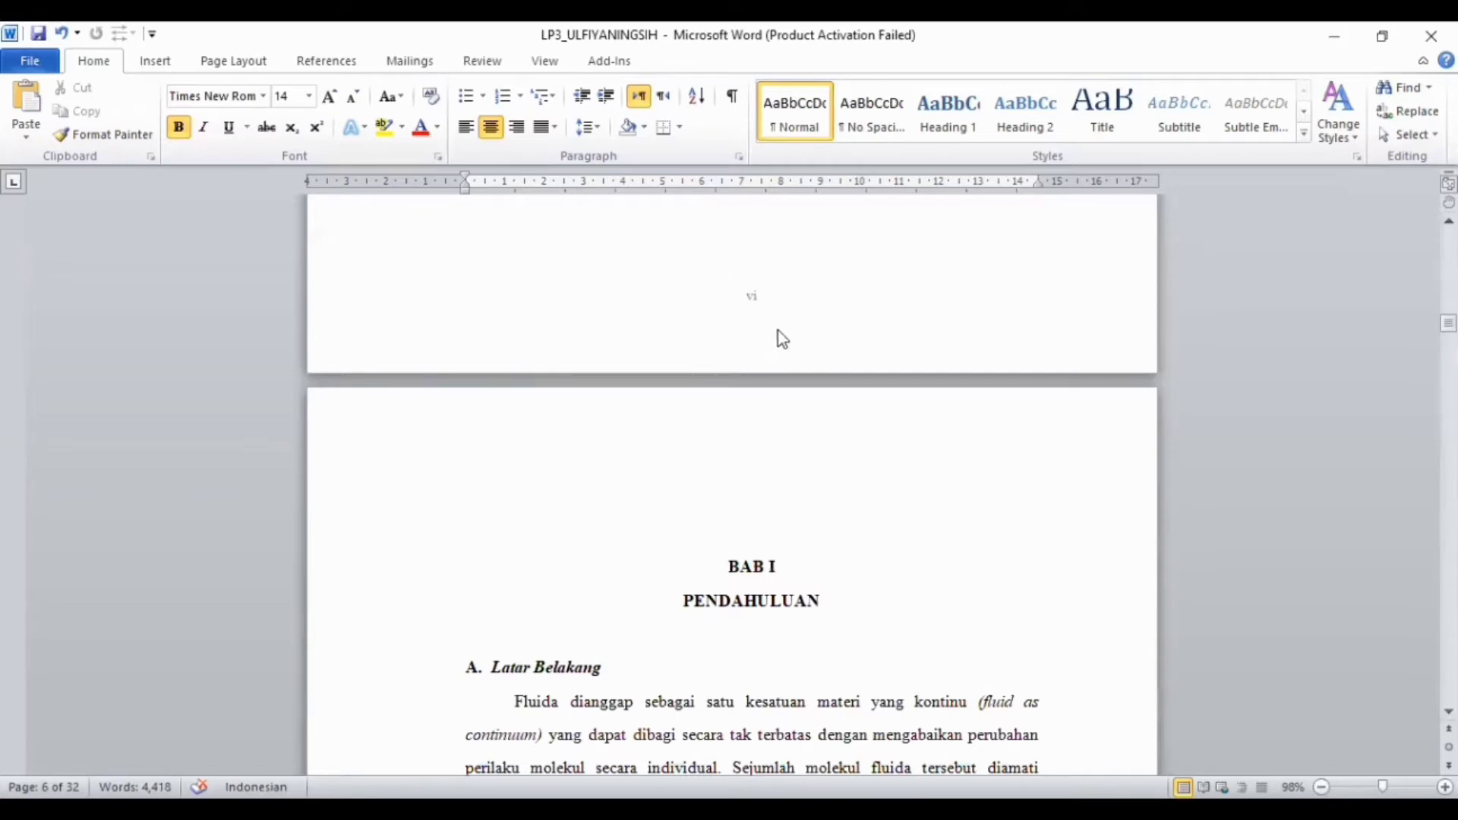
{"action": "scroll", "coordinate": [782, 604], "scroll_direction": "down", "scroll_amount": 2}
{"action": "scroll", "coordinate": [782, 603], "scroll_direction": "down", "scroll_amount": 5}
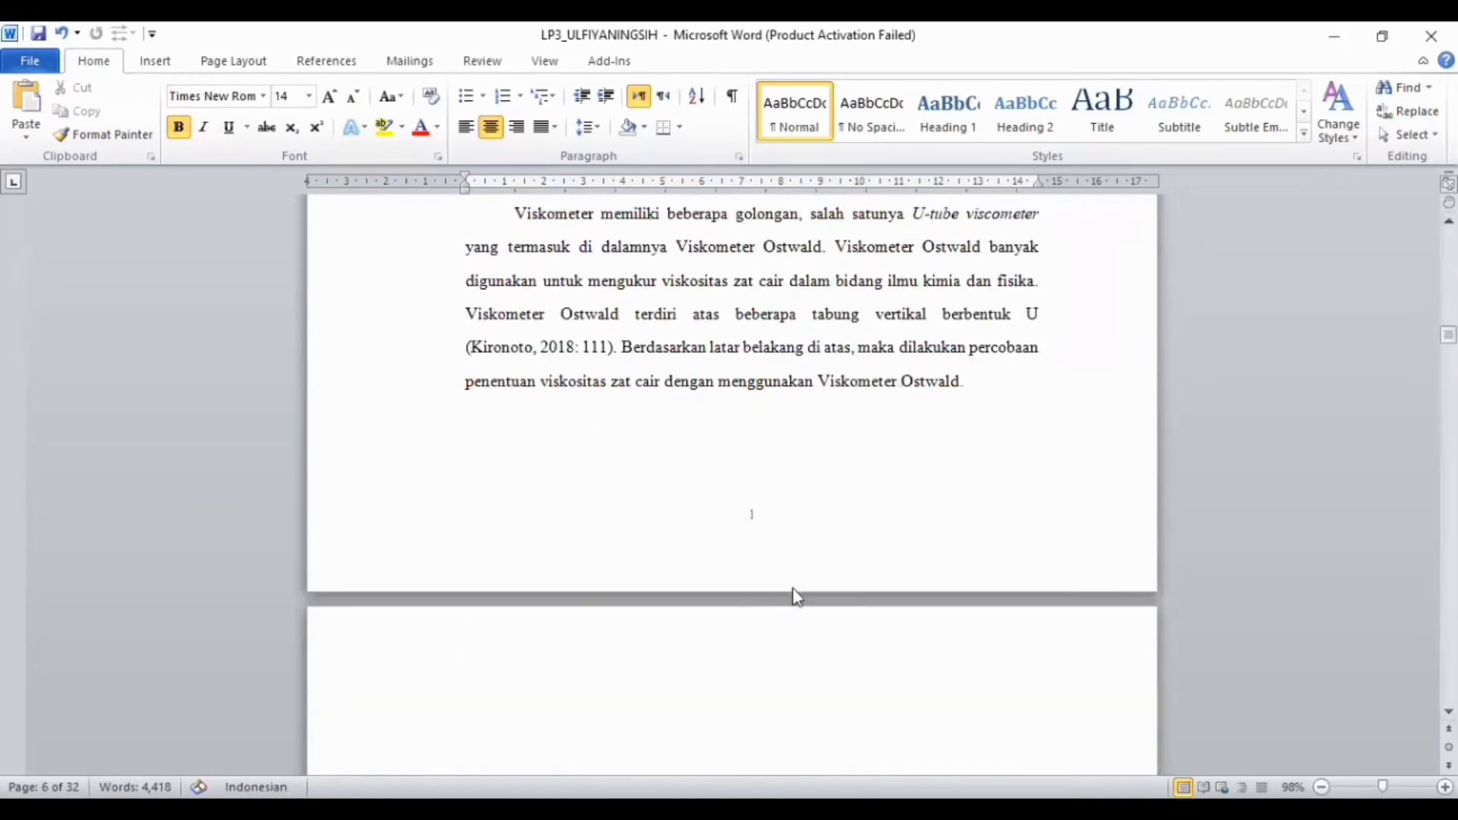
{"action": "scroll", "coordinate": [735, 478], "scroll_direction": "up", "scroll_amount": 15}
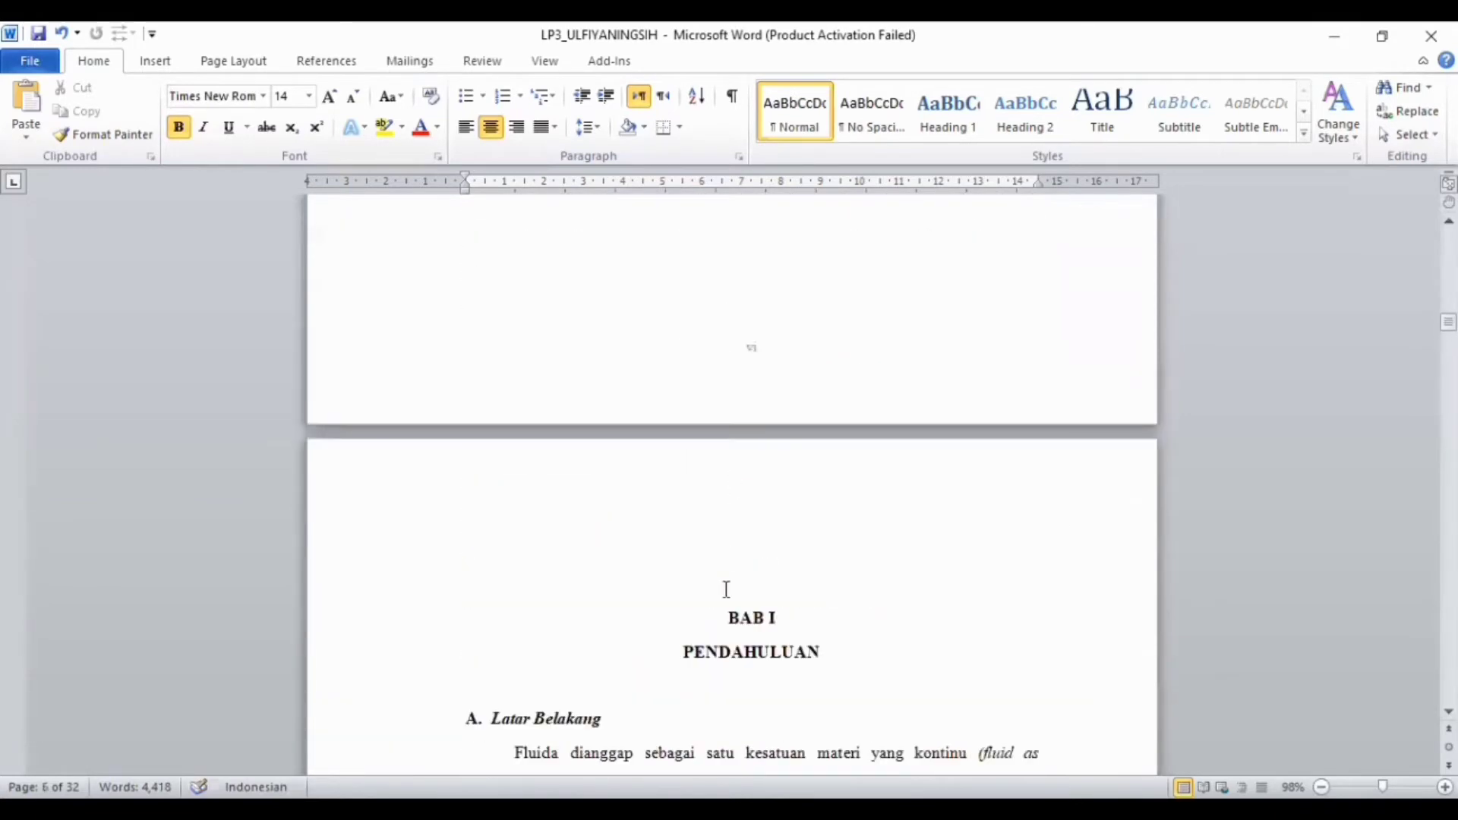
Insert a Next Page section break directly before the BAB I heading and check the surrounding pages' footers
{"action": "left_click", "coordinate": [717, 623]}
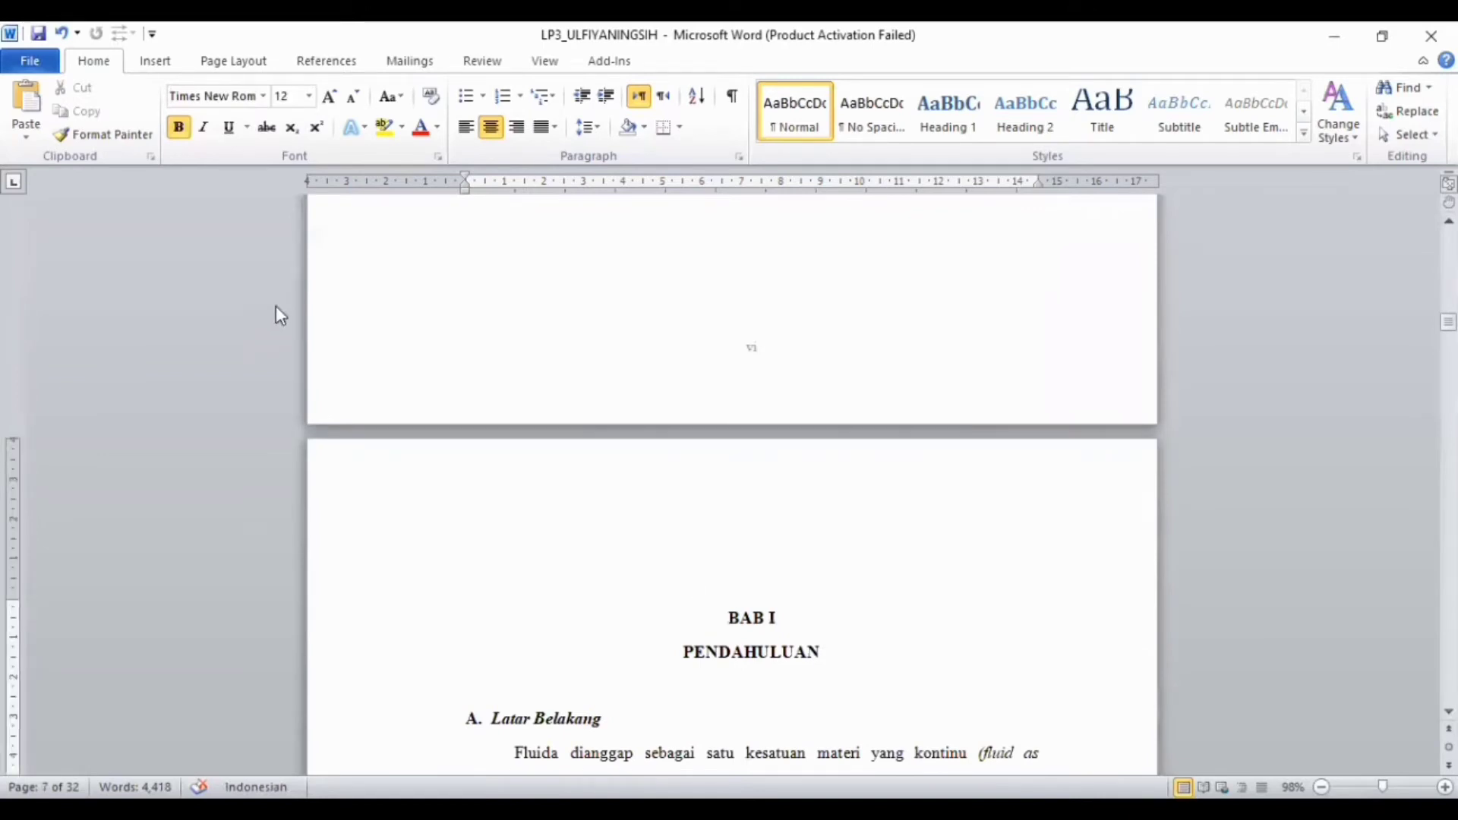
{"action": "left_click", "coordinate": [231, 60]}
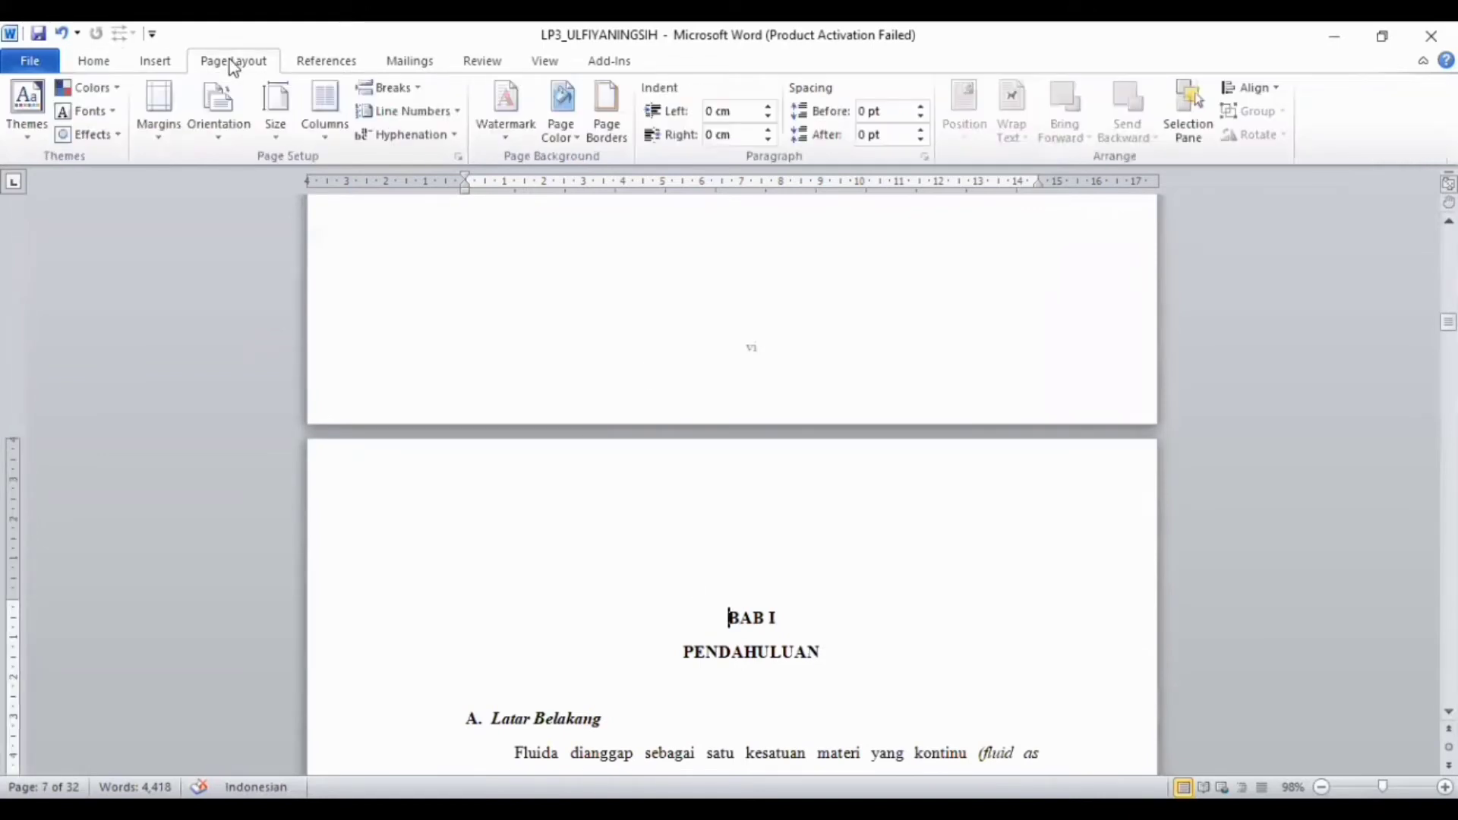
{"action": "left_click", "coordinate": [390, 89]}
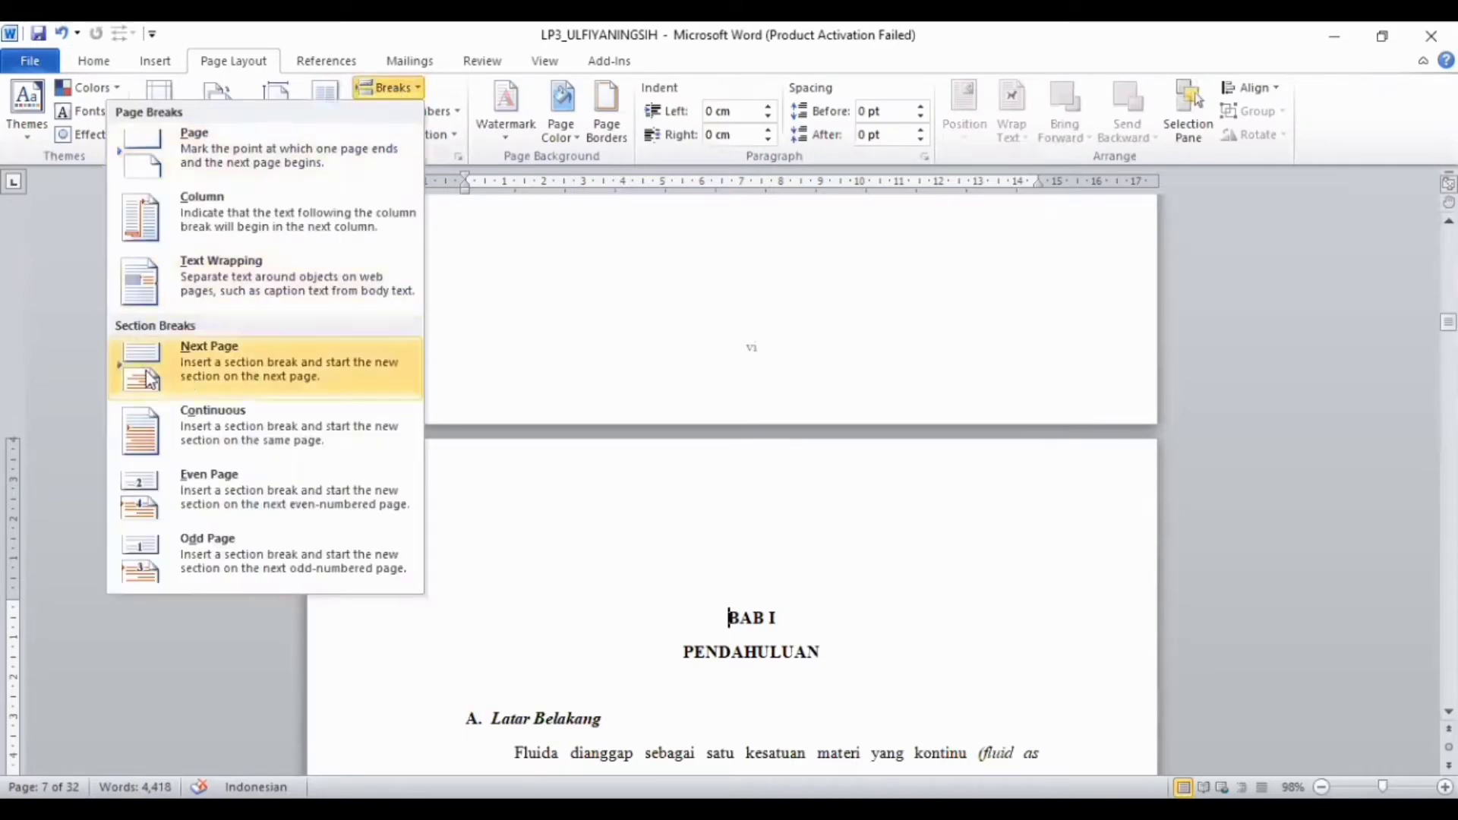
{"action": "left_click", "coordinate": [188, 386]}
{"action": "scroll", "coordinate": [339, 521], "scroll_direction": "down", "scroll_amount": 10}
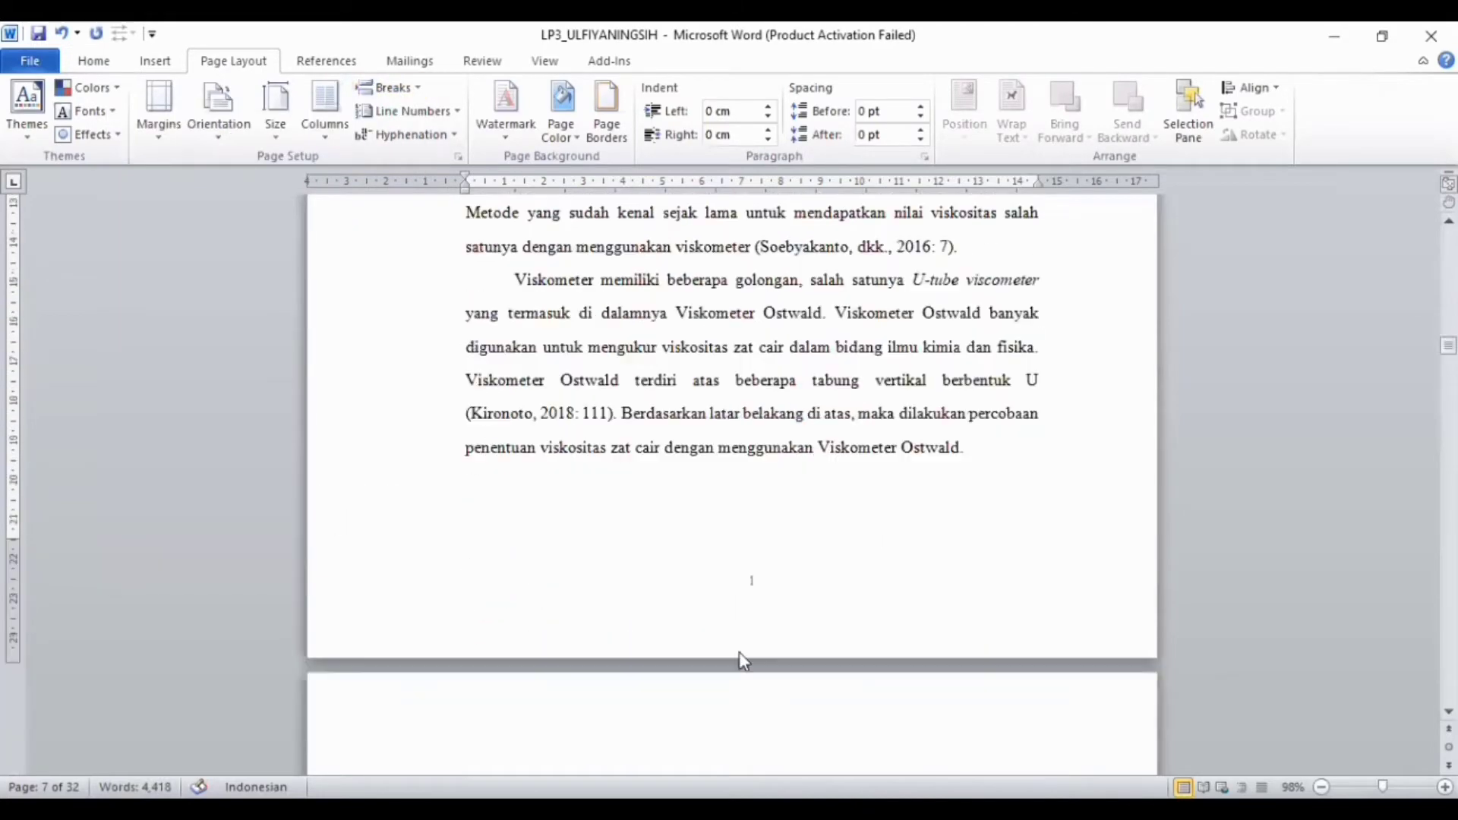
{"action": "scroll", "coordinate": [740, 653], "scroll_direction": "up", "scroll_amount": 15}
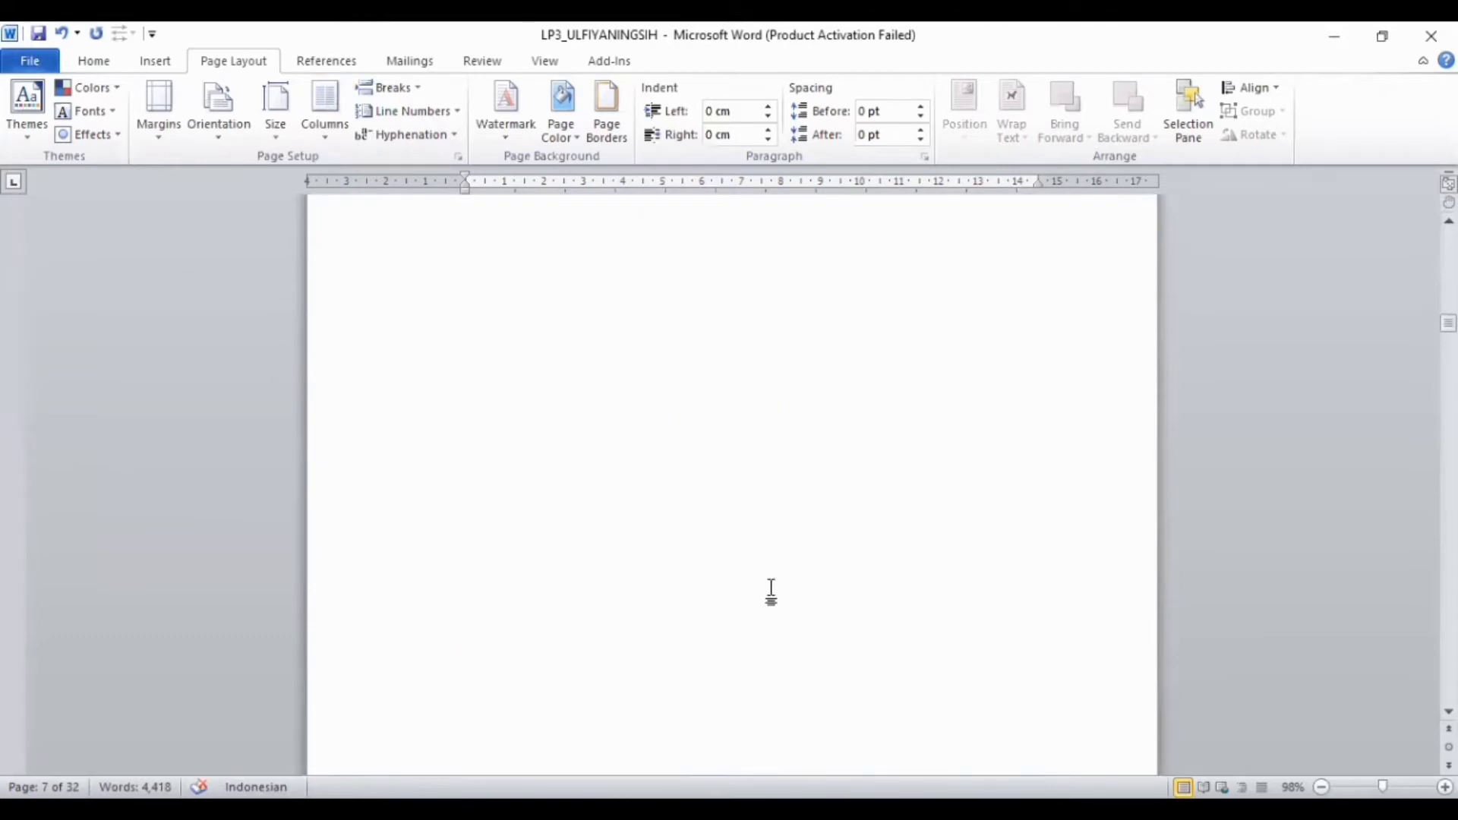
{"action": "scroll", "coordinate": [771, 592], "scroll_direction": "up", "scroll_amount": 10}
{"action": "scroll", "coordinate": [743, 629], "scroll_direction": "down", "scroll_amount": 3}
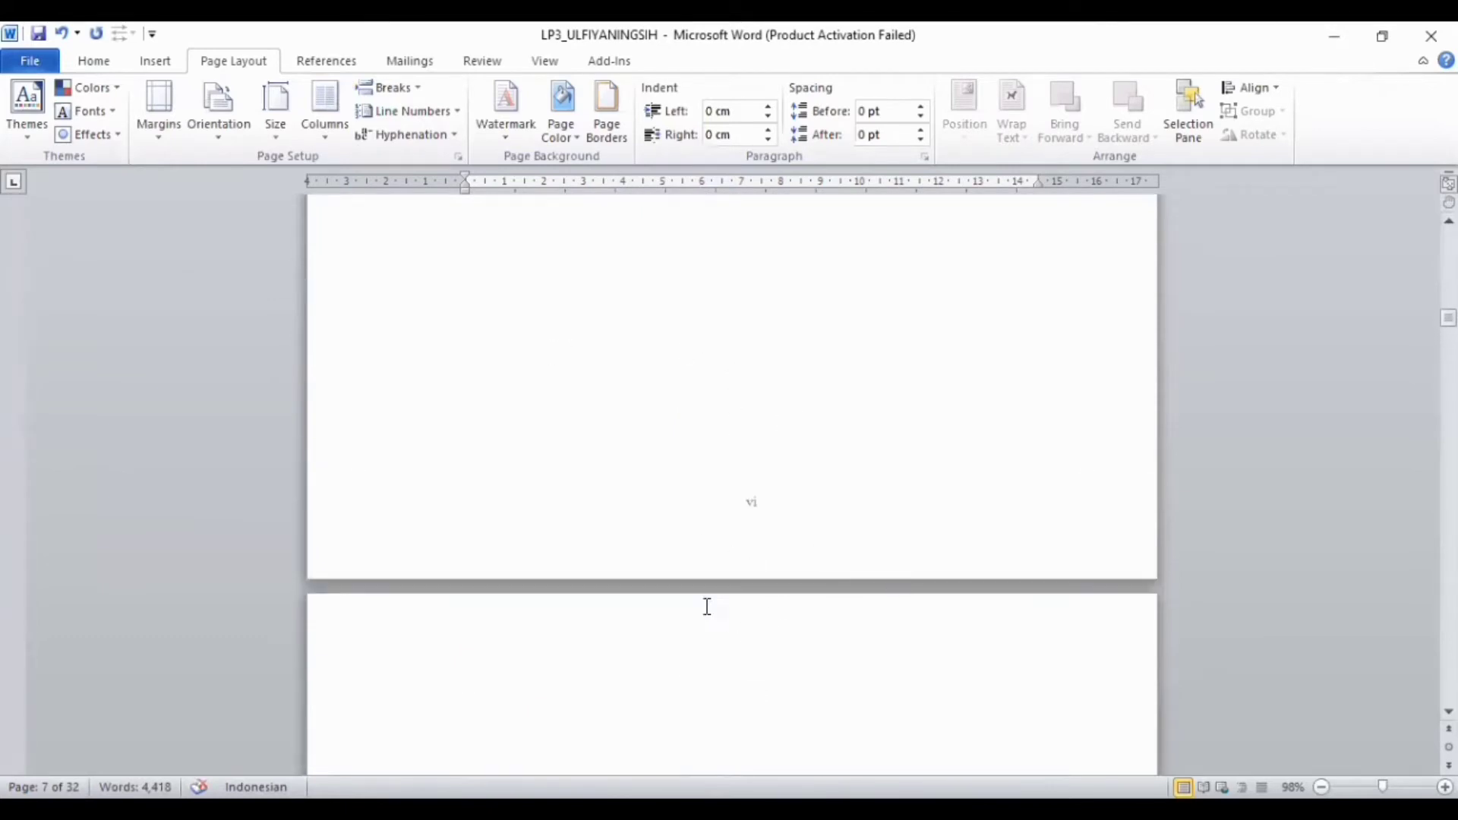
{"action": "scroll", "coordinate": [710, 630], "scroll_direction": "down", "scroll_amount": 15}
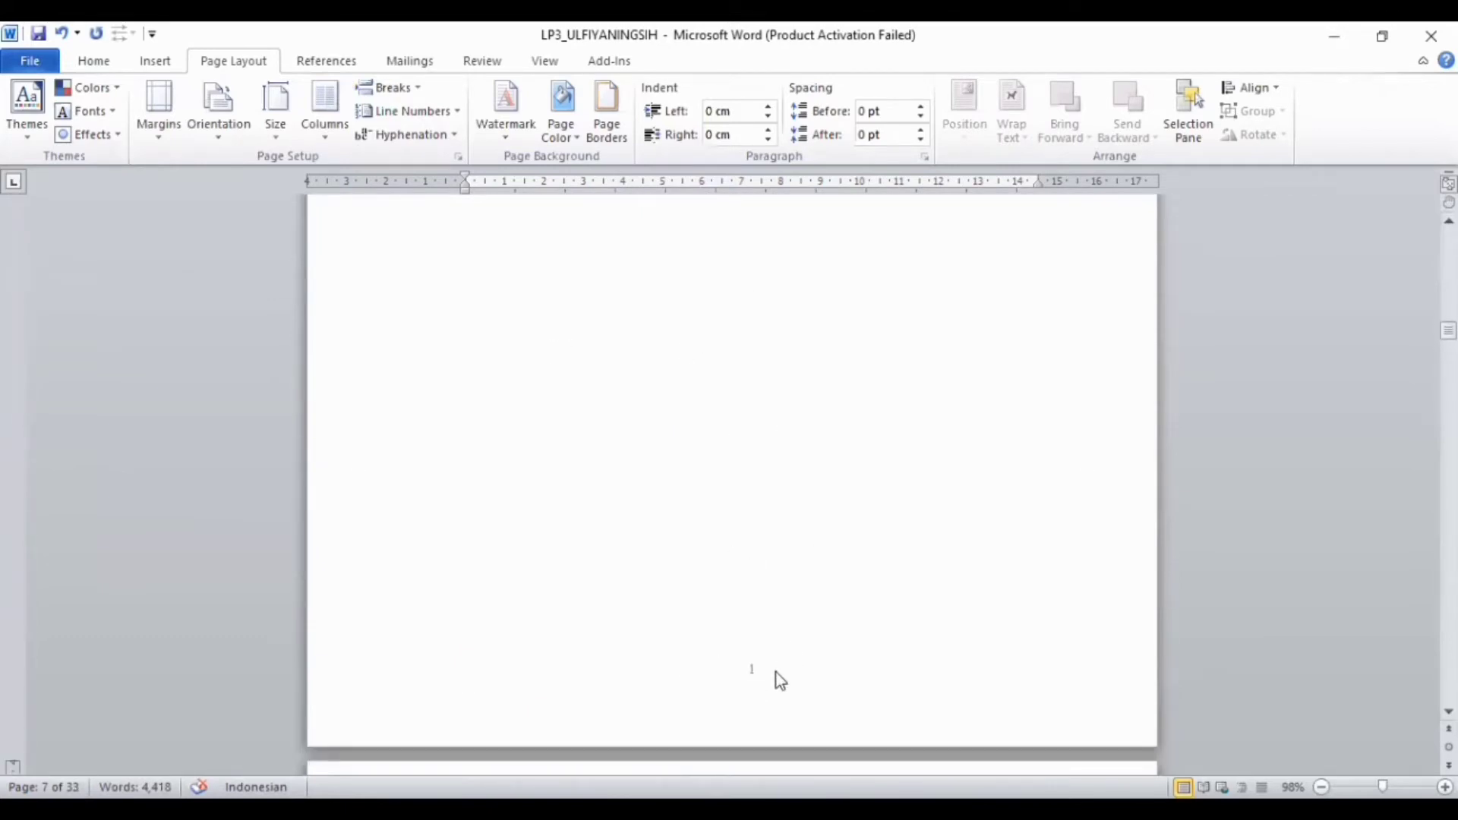
Check the page number format options for the Section 2 footer and leave the settings unapplied
{"action": "double_click", "coordinate": [780, 679]}
{"action": "double_click", "coordinate": [723, 667]}
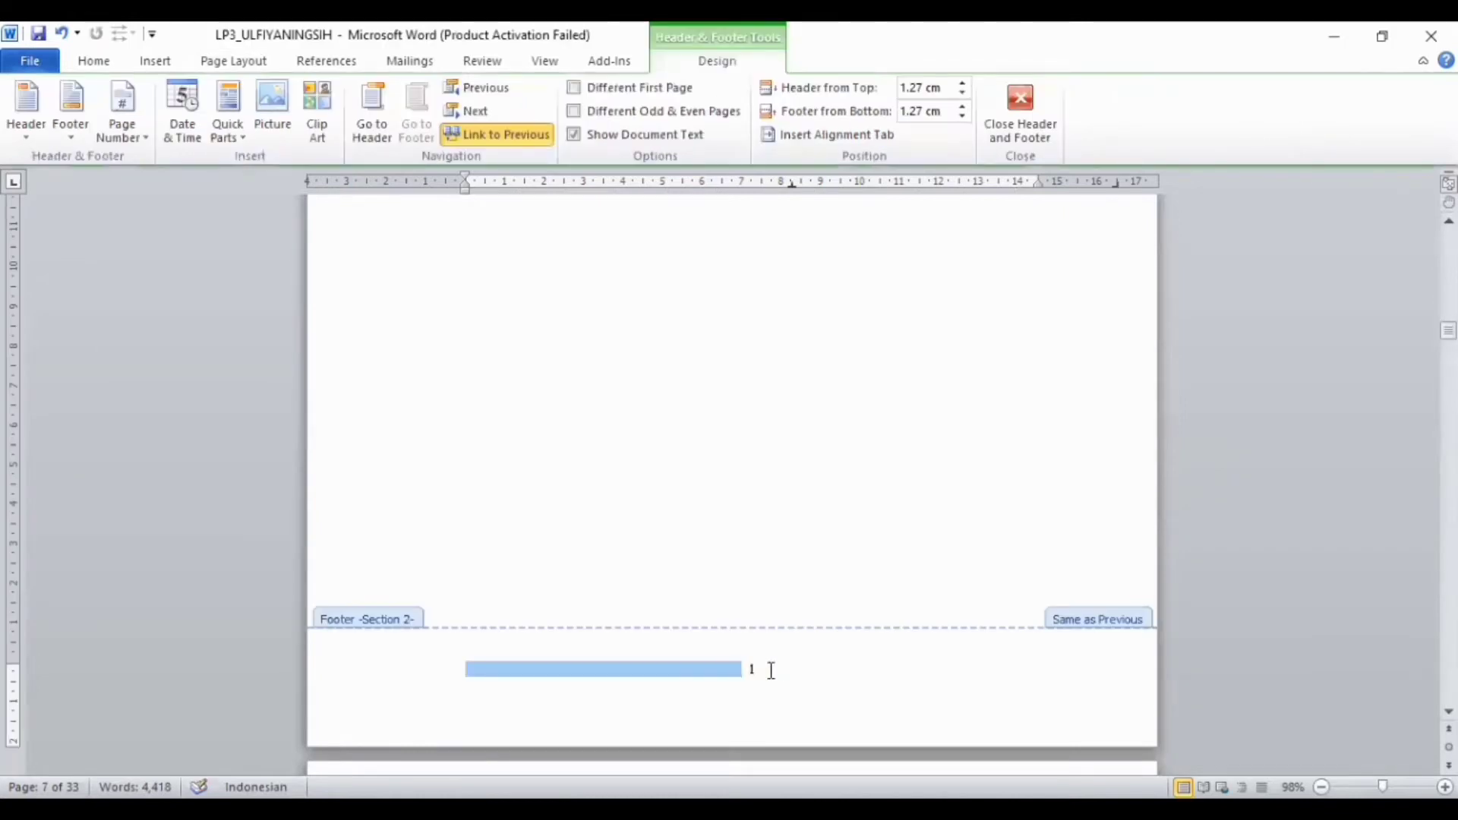
{"action": "double_click", "coordinate": [752, 670]}
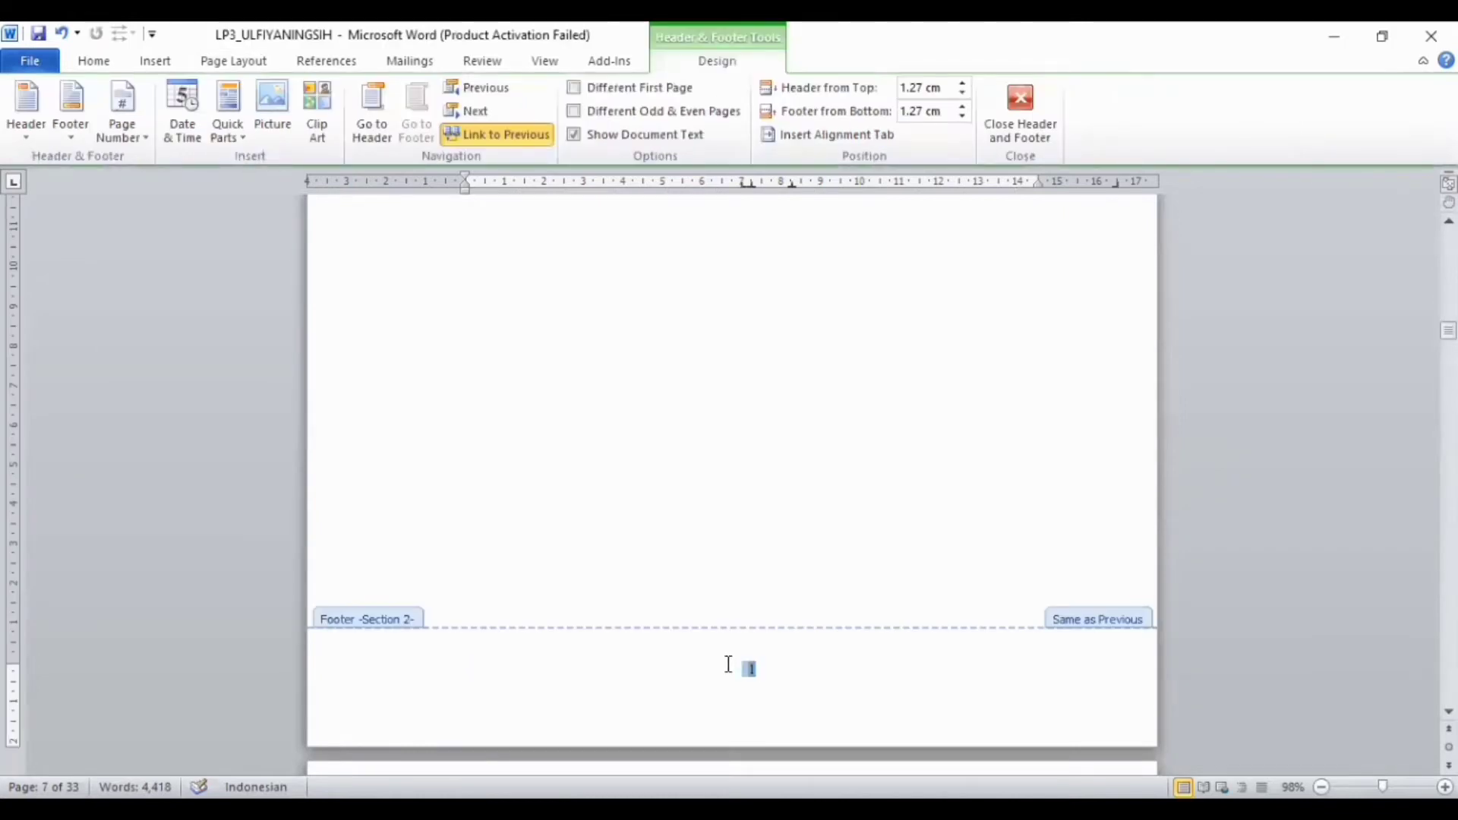
{"action": "left_click", "coordinate": [137, 95]}
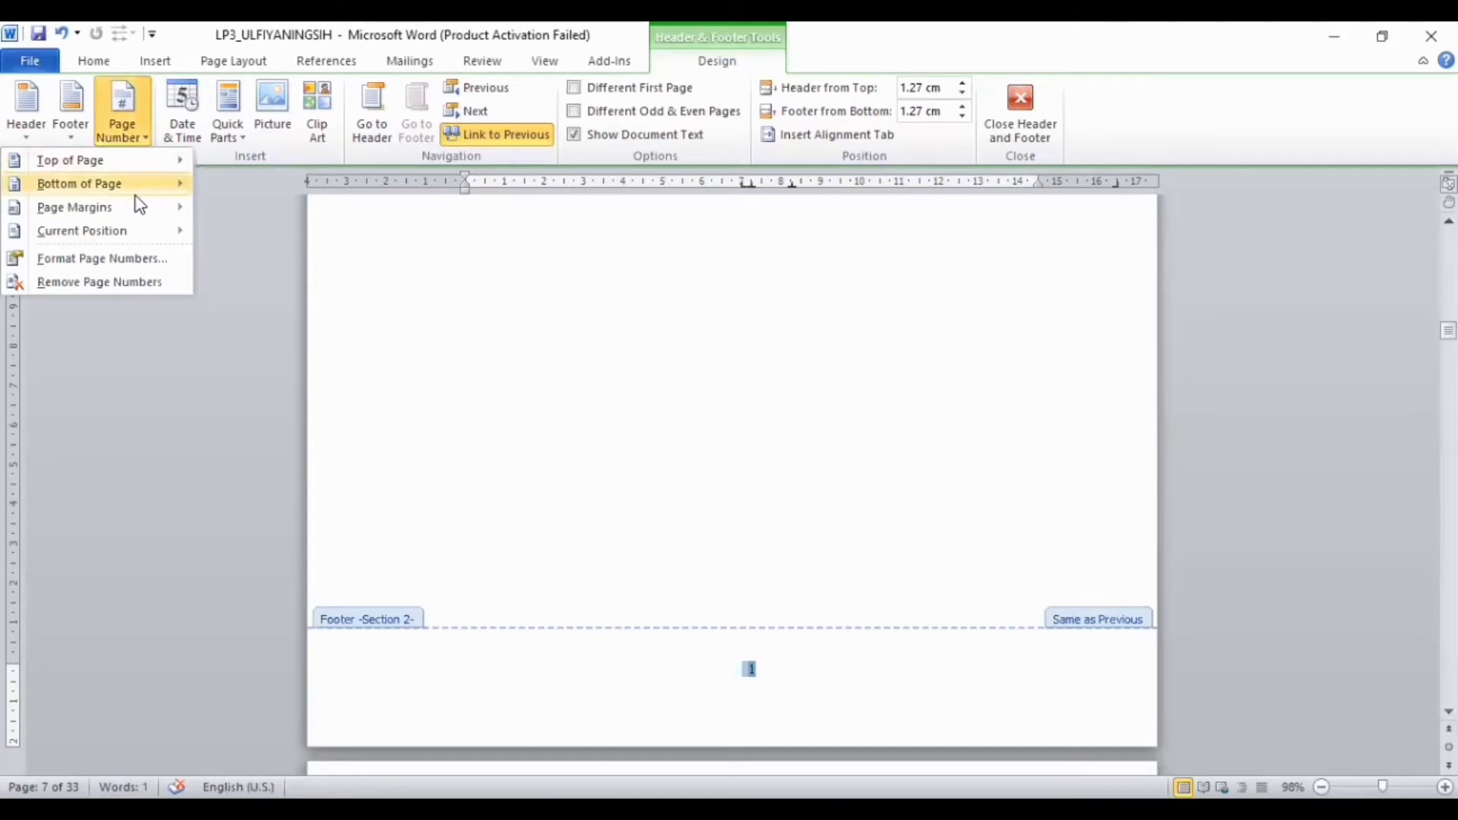
{"action": "mouse_move", "coordinate": [139, 205]}
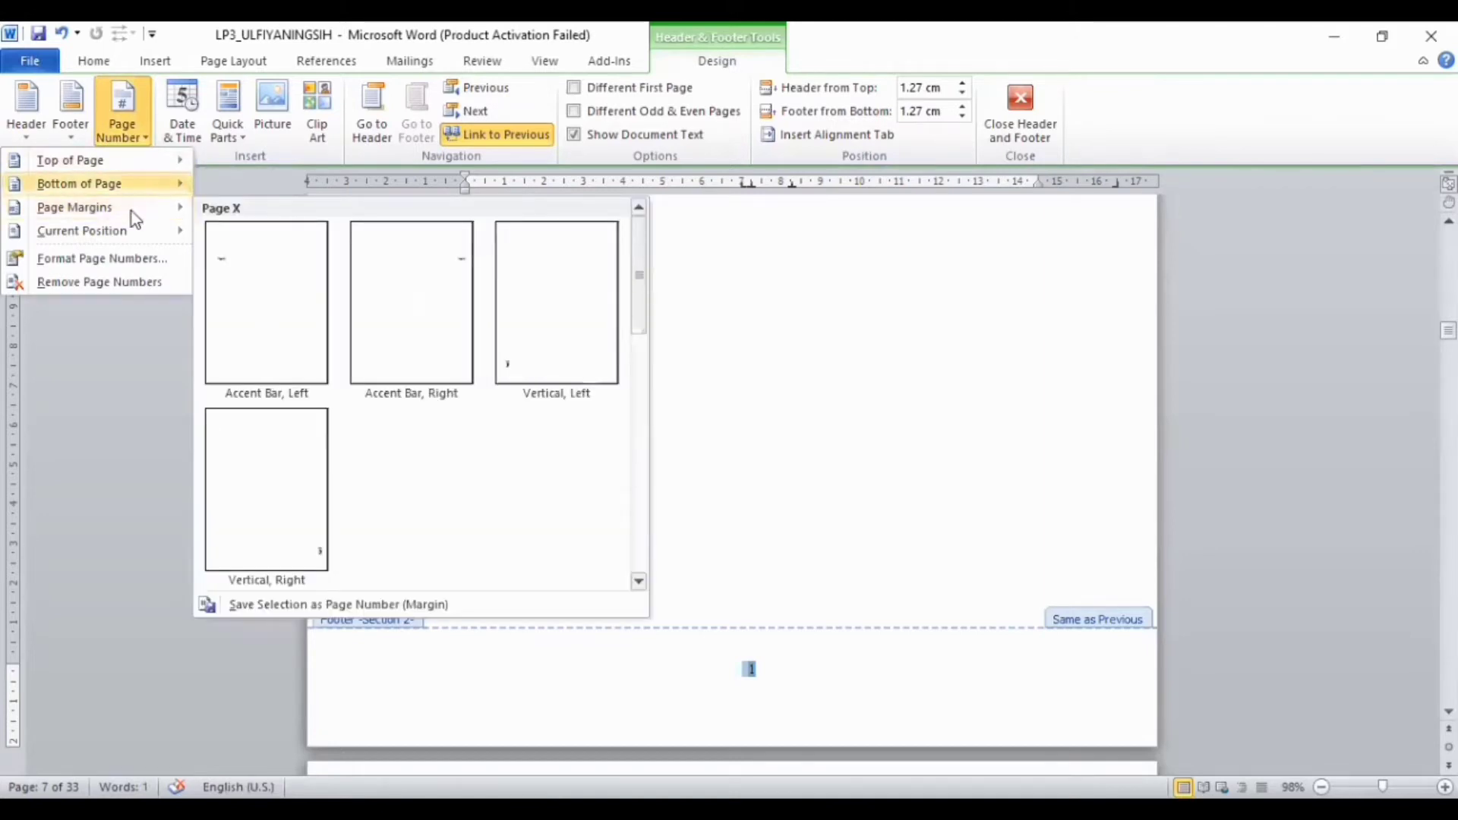
{"action": "left_click", "coordinate": [153, 262]}
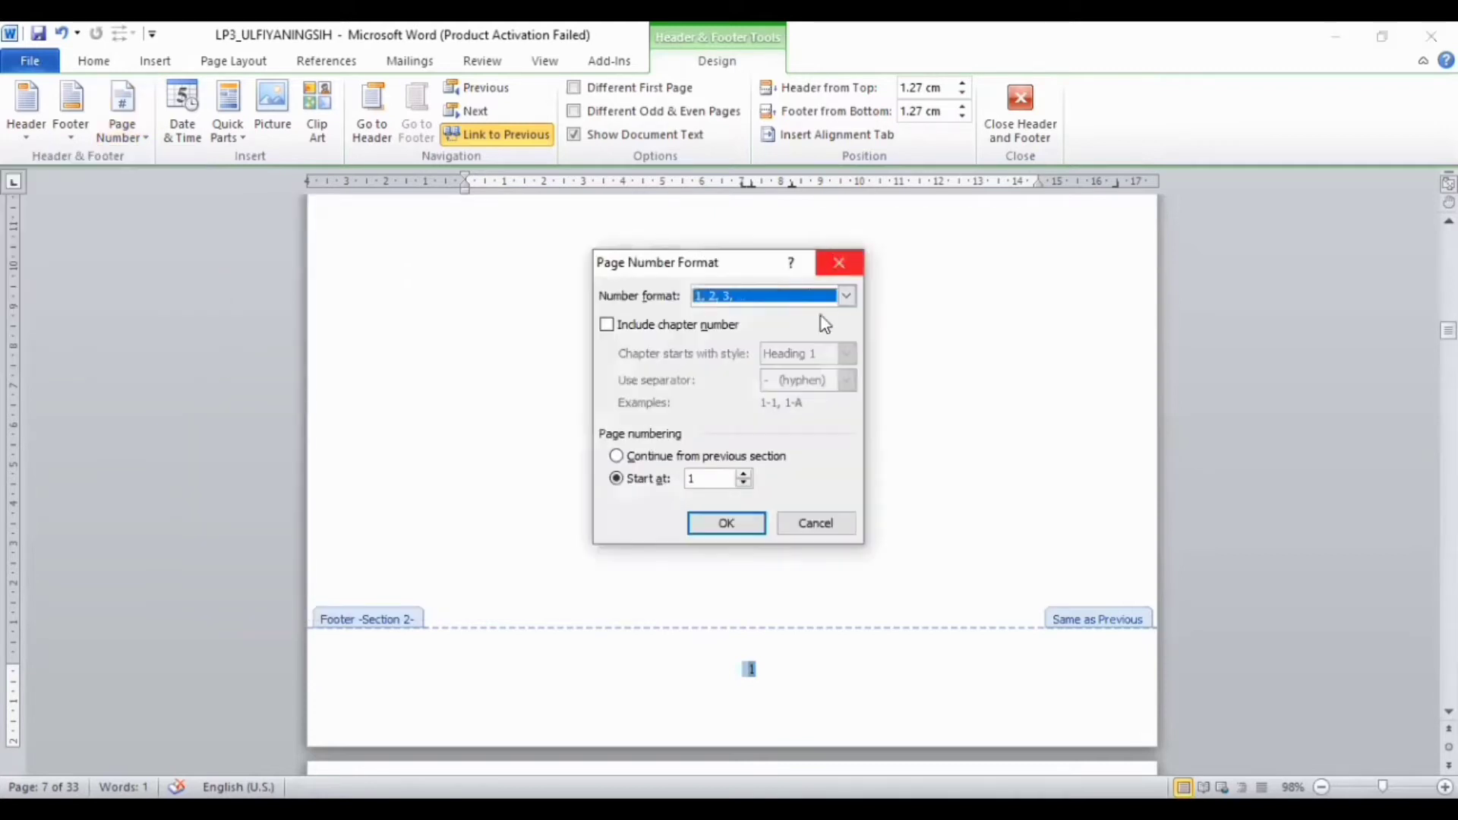
{"action": "left_click", "coordinate": [846, 296]}
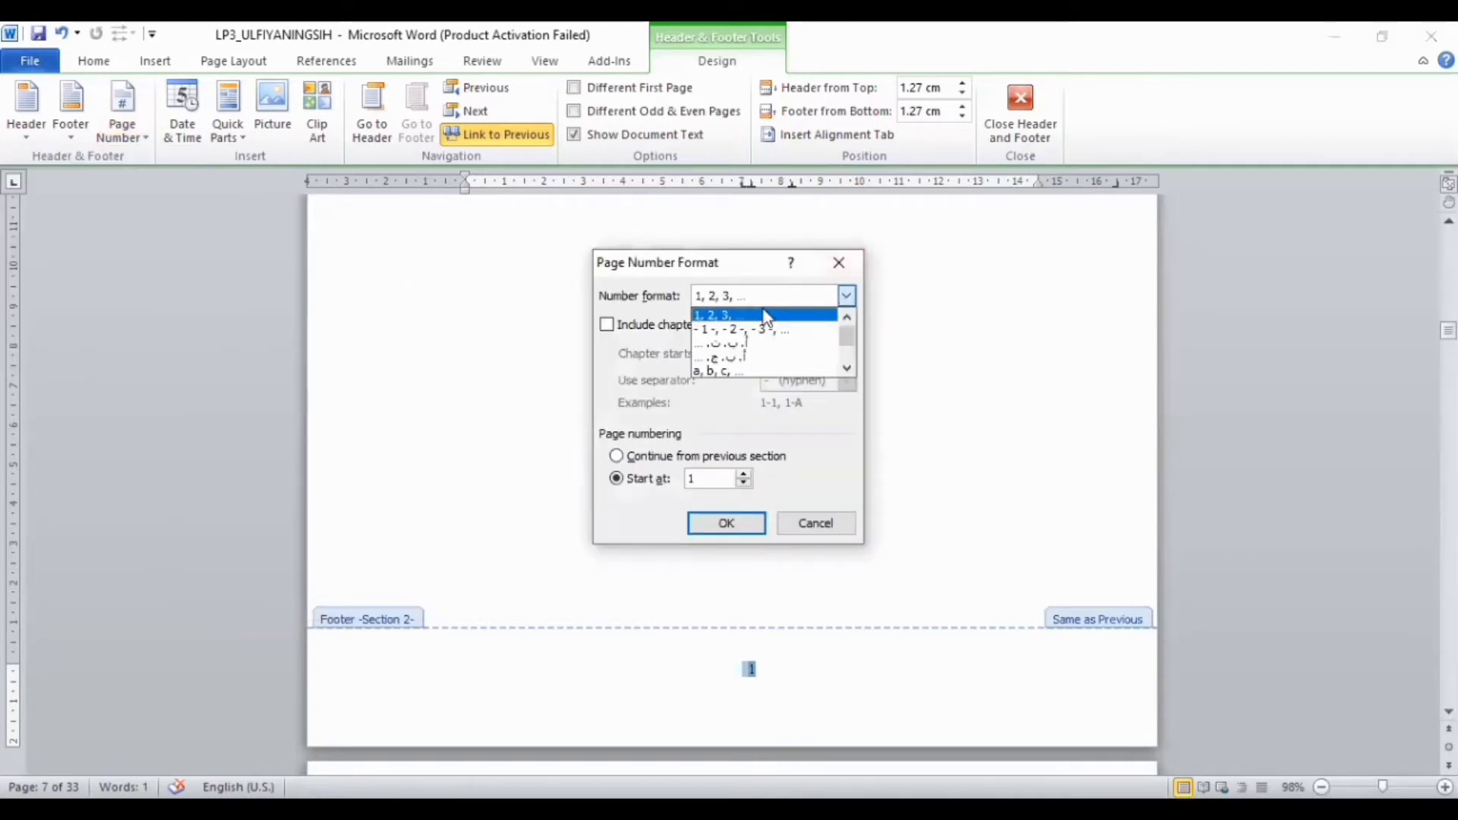
{"action": "left_click", "coordinate": [828, 265]}
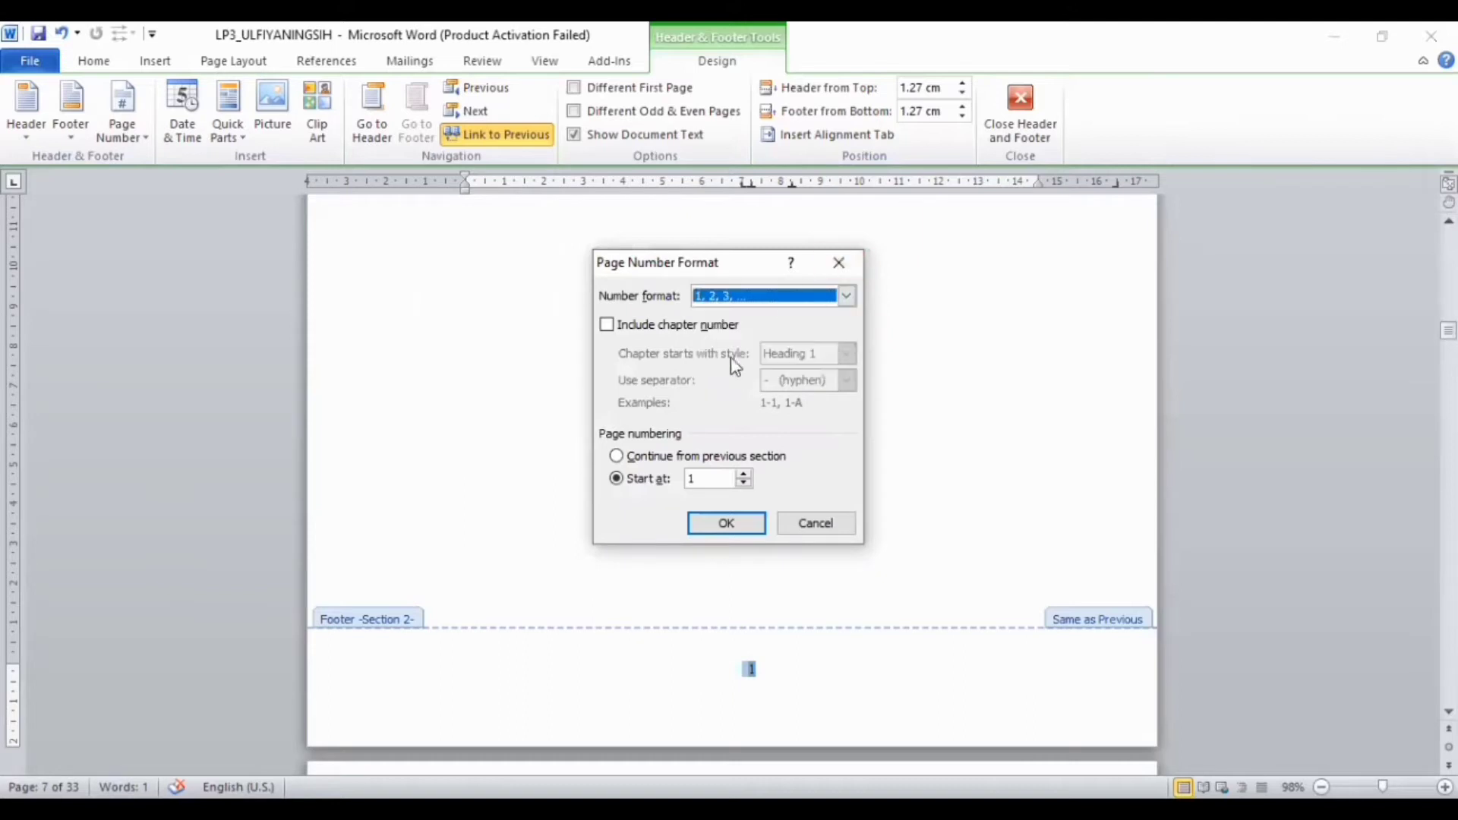
{"action": "left_click", "coordinate": [835, 264]}
Try deleting the page number from the Section 2 footer, undo the deletion and the added section break, and leave footer editing
{"action": "left_click_drag", "start_coordinate": [840, 716], "coordinate": [707, 645]}
{"action": "key", "text": "Delete"}
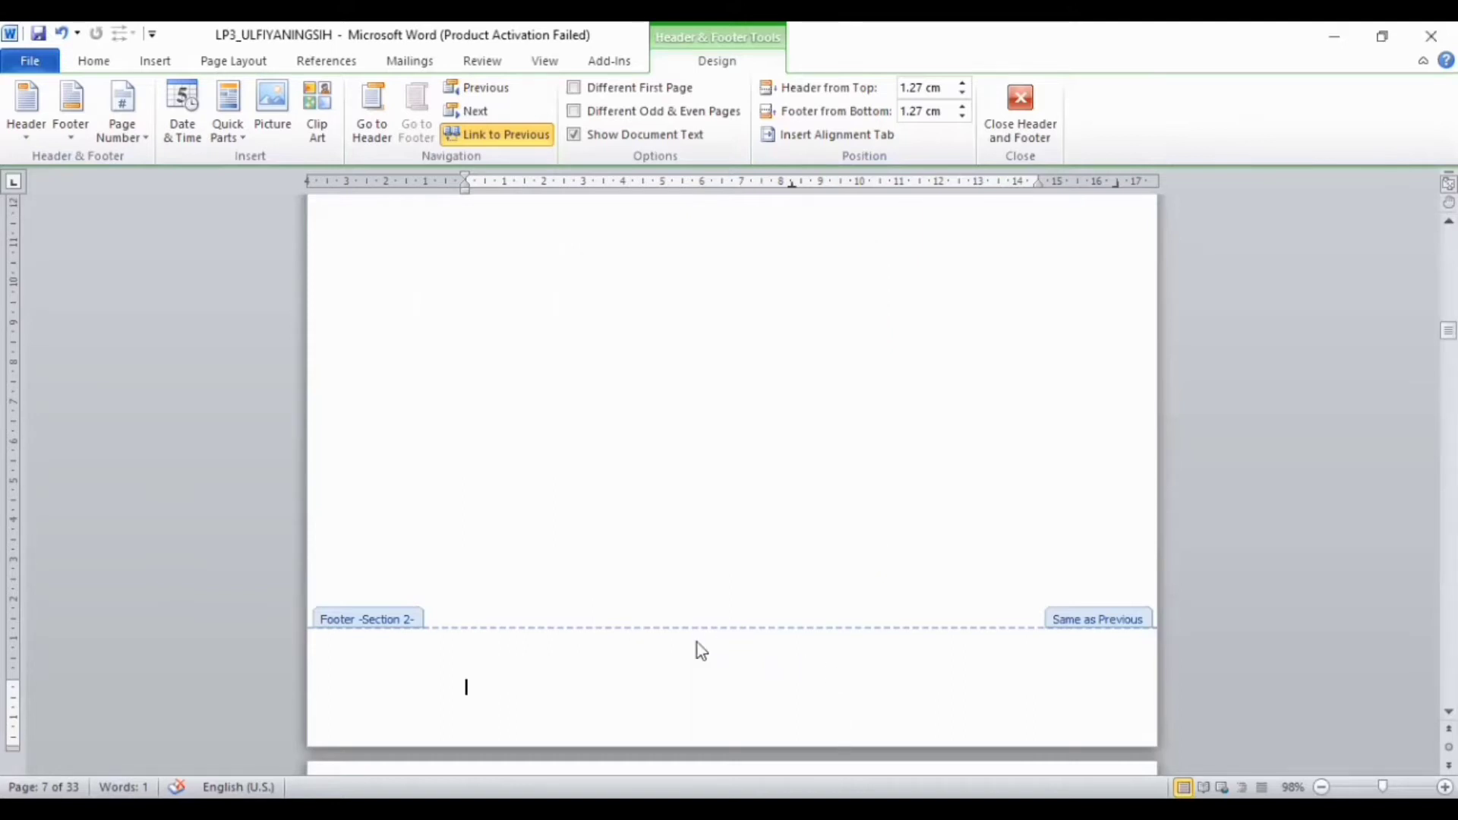
{"action": "key", "text": "ctrl+z"}
{"action": "key", "text": "Escape"}
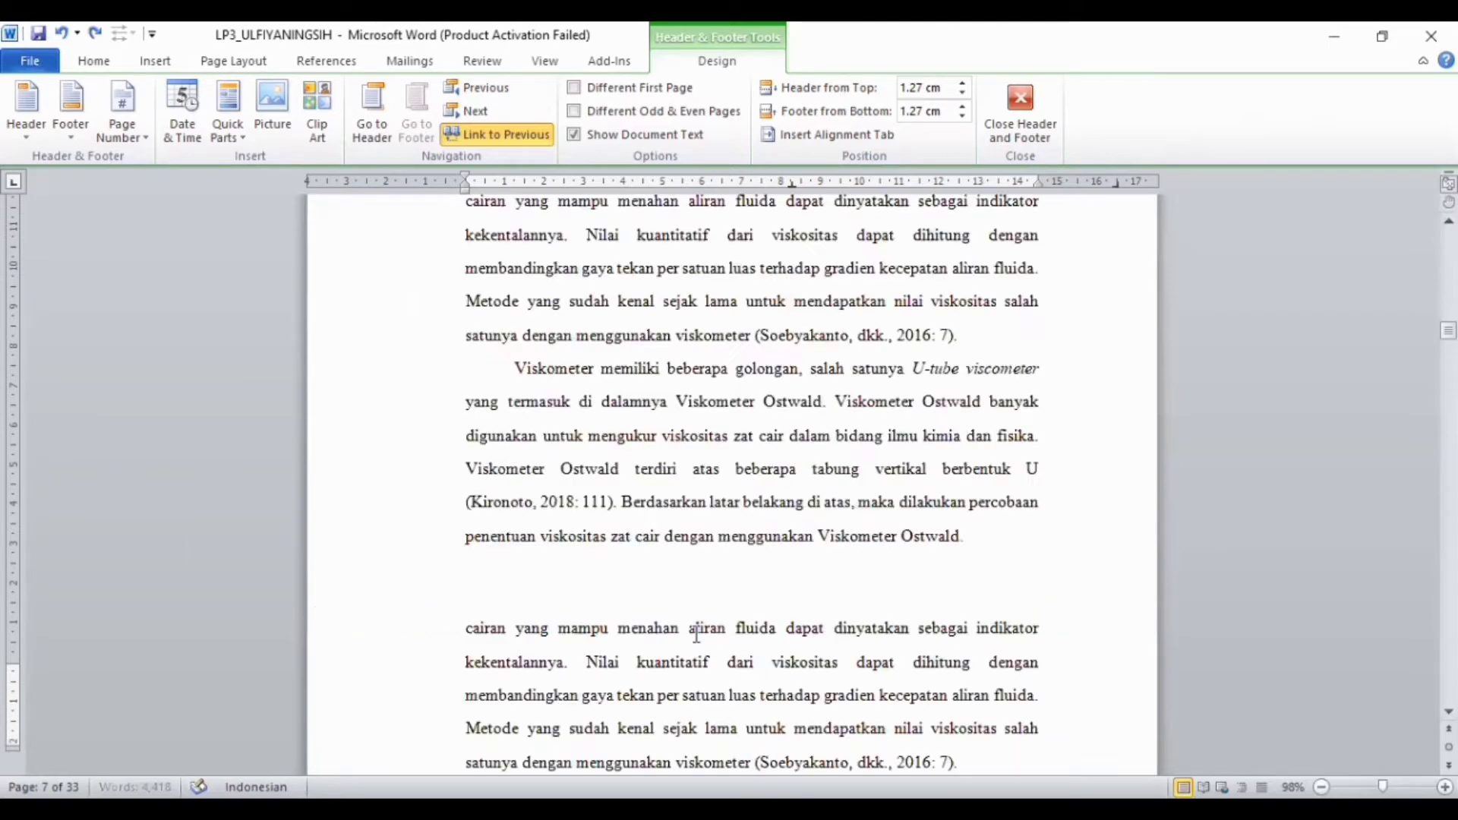
Open the footer on the first BAB I page and compare its page number with the last front-matter page's
{"action": "scroll", "coordinate": [695, 637], "scroll_direction": "down", "scroll_amount": 11}
{"action": "scroll", "coordinate": [731, 659], "scroll_direction": "up", "scroll_amount": 11}
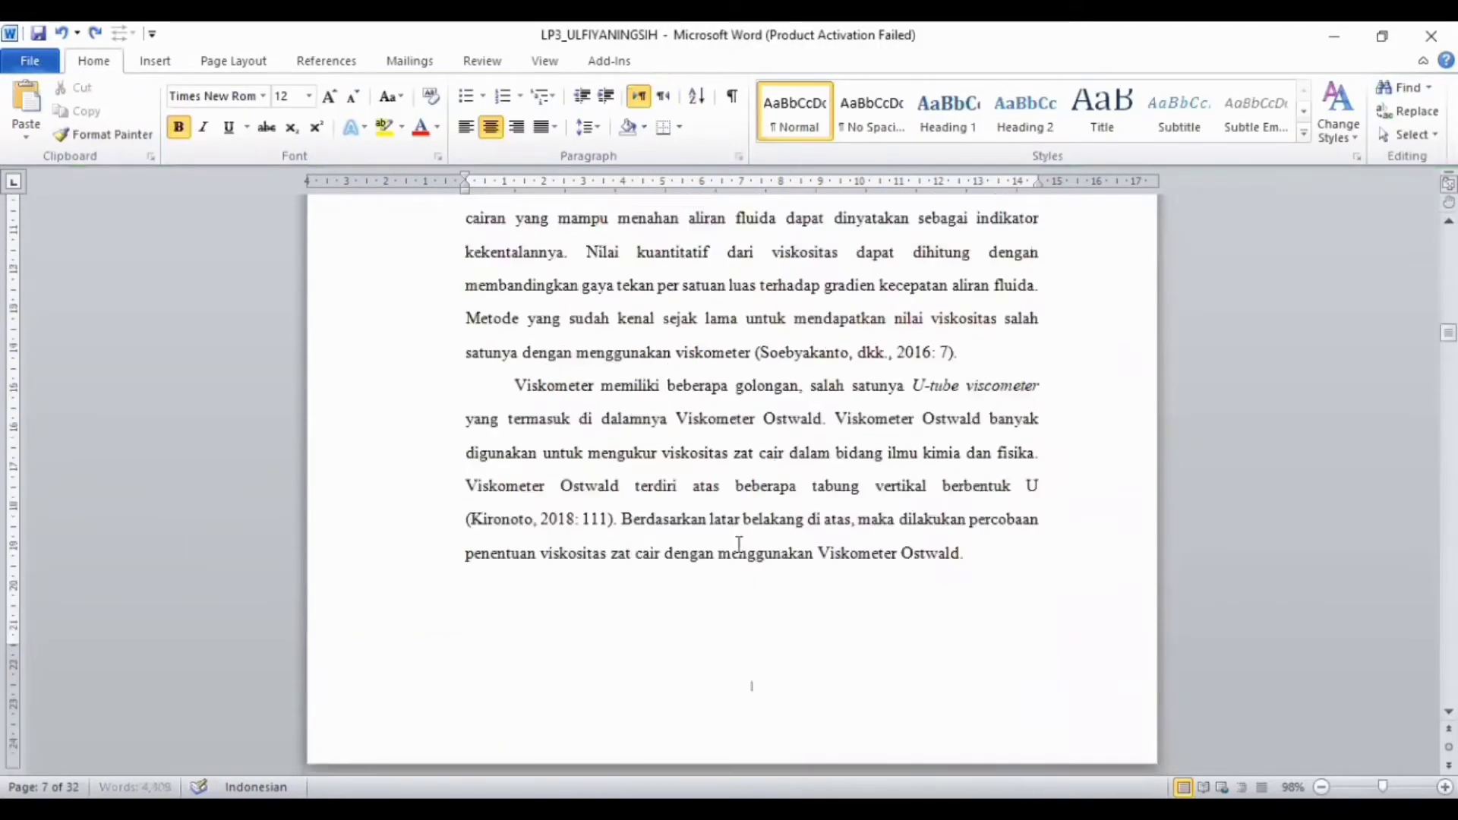
{"action": "scroll", "coordinate": [731, 534], "scroll_direction": "down", "scroll_amount": 5}
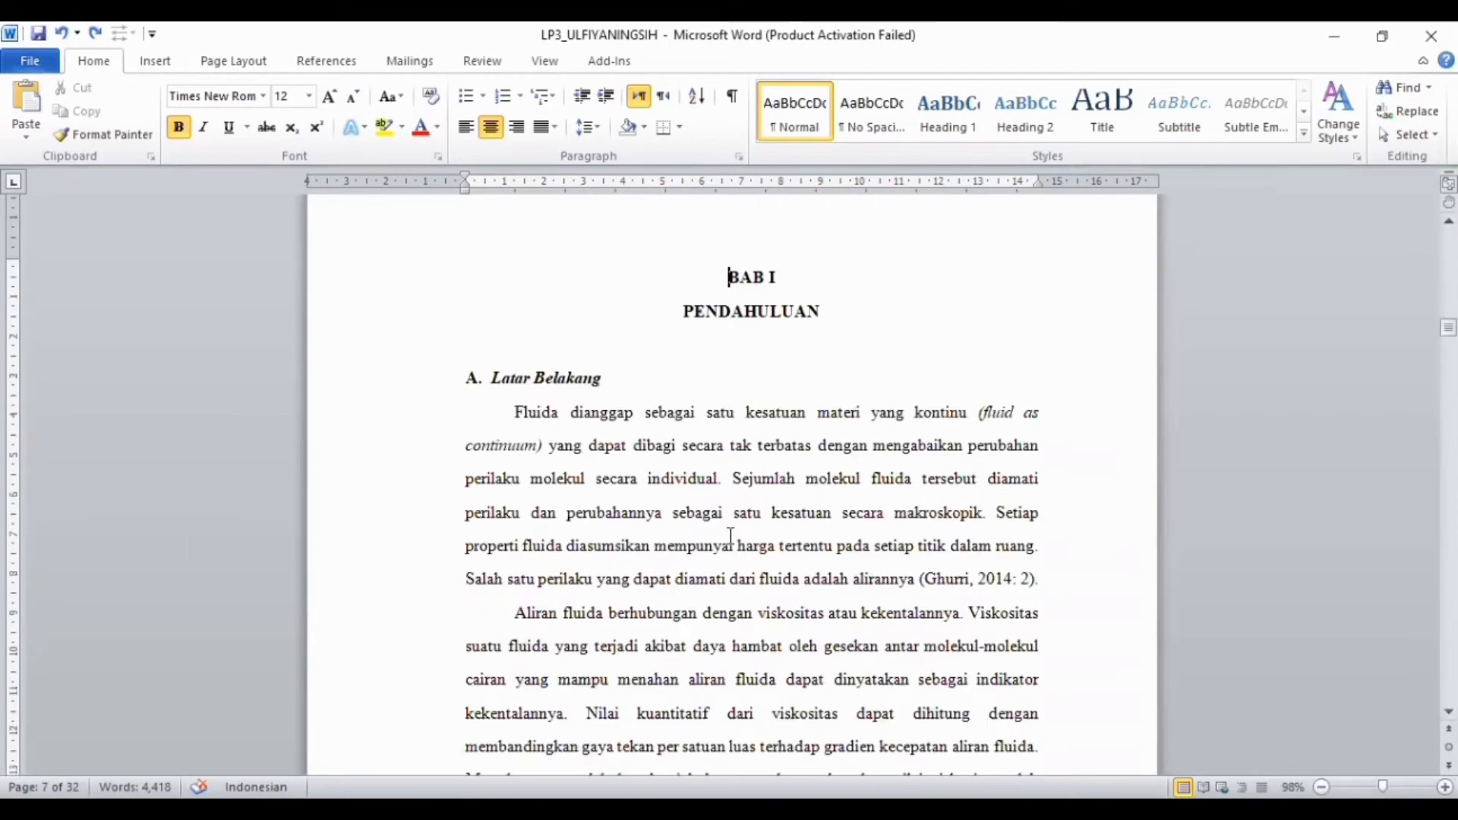
{"action": "left_click", "coordinate": [731, 536]}
{"action": "scroll", "coordinate": [731, 536], "scroll_direction": "down", "scroll_amount": 2}
{"action": "scroll", "coordinate": [731, 537], "scroll_direction": "up", "scroll_amount": 5}
{"action": "scroll", "coordinate": [731, 536], "scroll_direction": "down", "scroll_amount": 10}
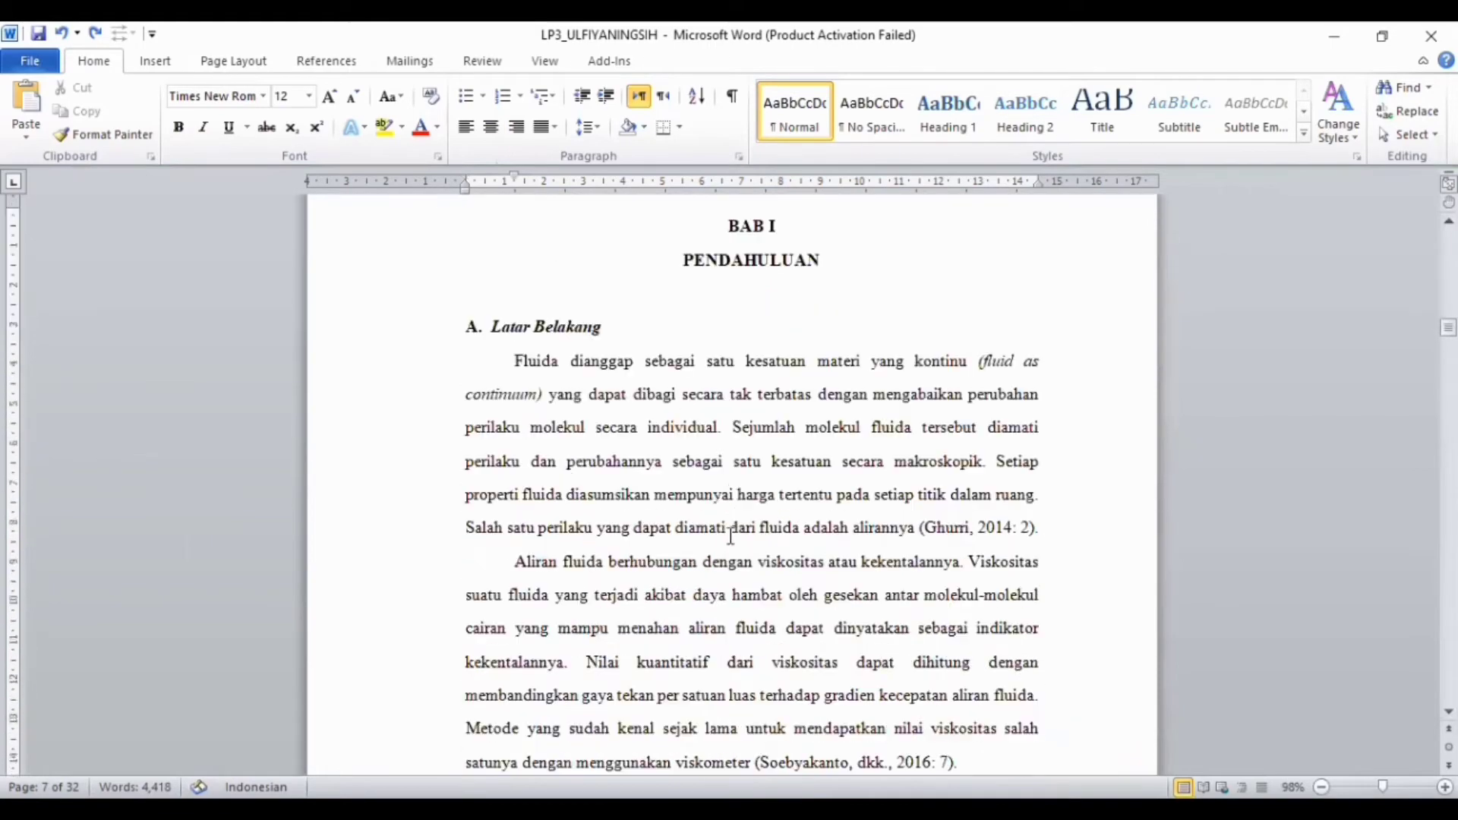
{"action": "double_click", "coordinate": [781, 635]}
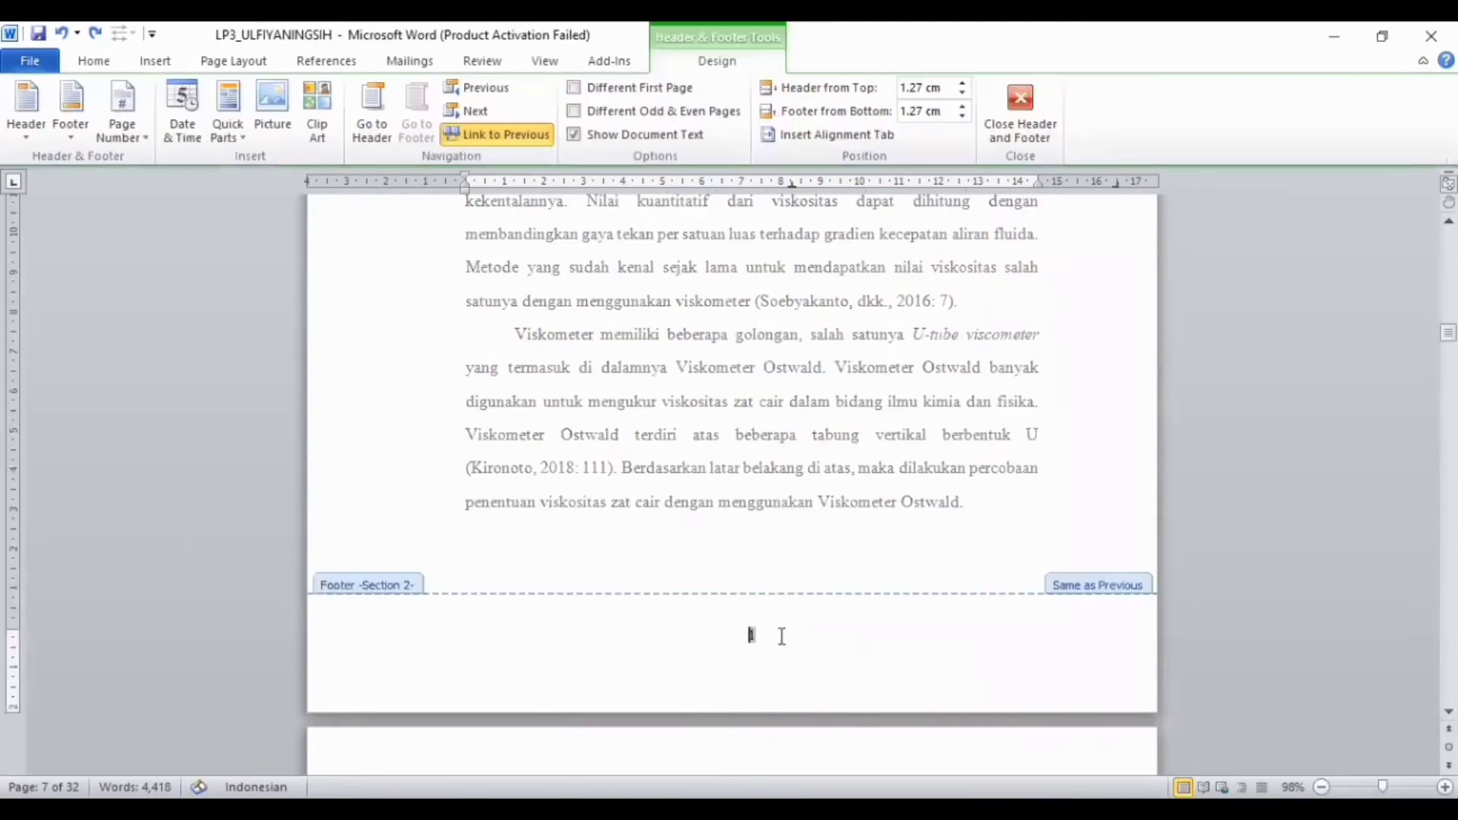
{"action": "scroll", "coordinate": [787, 633], "scroll_direction": "up", "scroll_amount": 12}
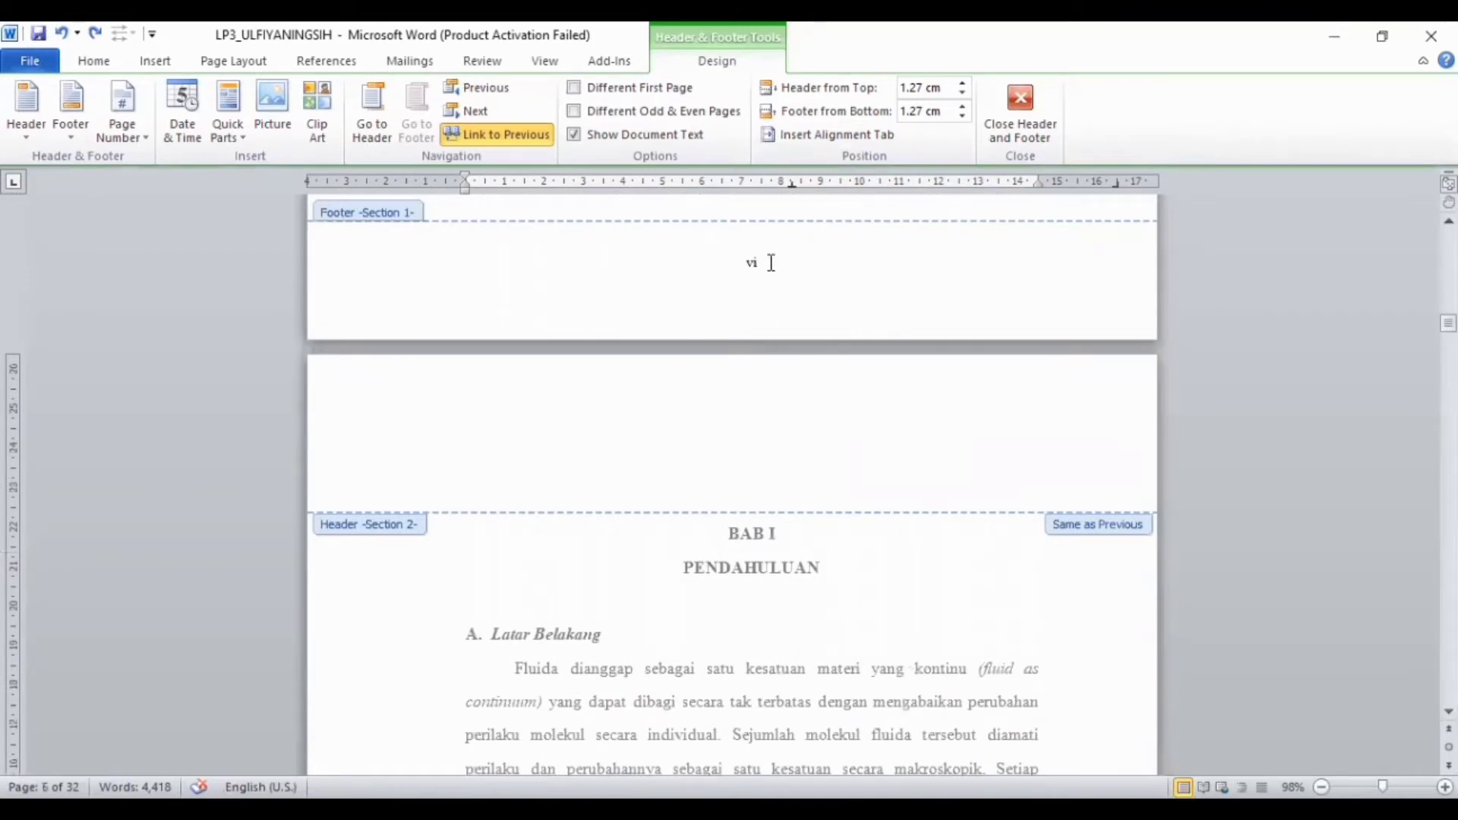
{"action": "scroll", "coordinate": [757, 523], "scroll_direction": "down", "scroll_amount": 3}
{"action": "scroll", "coordinate": [763, 511], "scroll_direction": "up", "scroll_amount": 4}
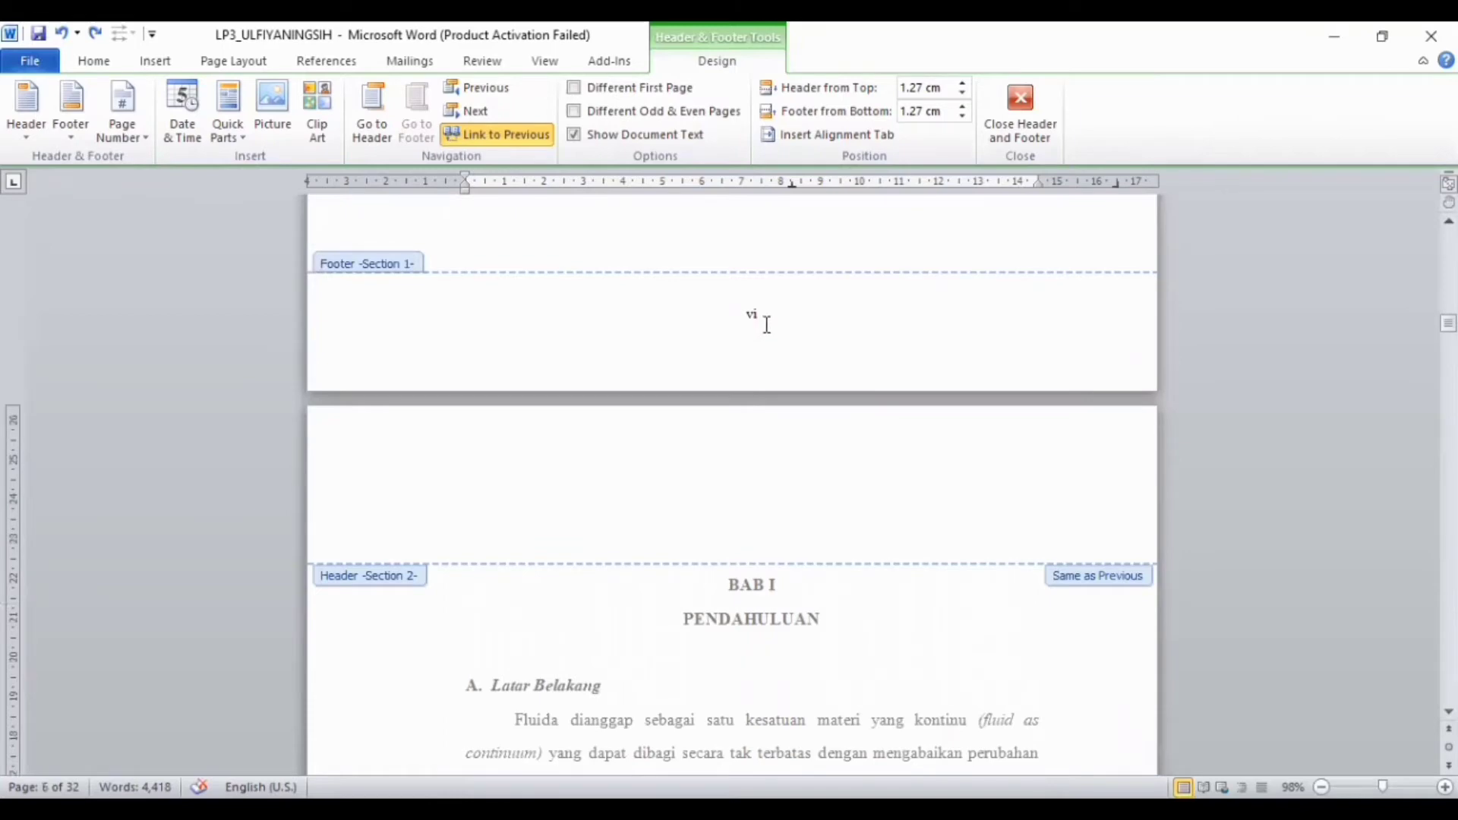
{"action": "scroll", "coordinate": [789, 429], "scroll_direction": "down", "scroll_amount": 3}
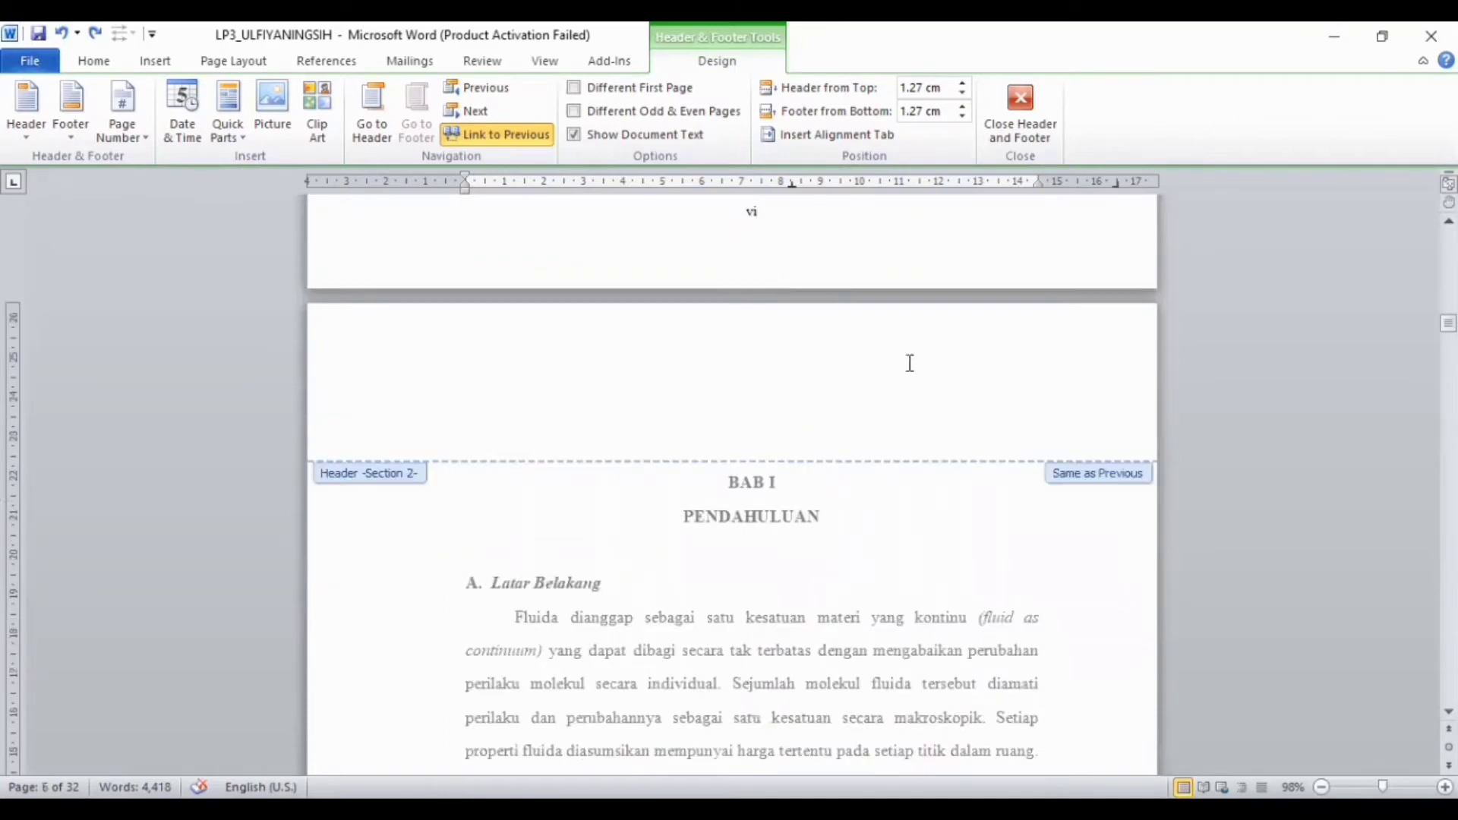
{"action": "scroll", "coordinate": [957, 712], "scroll_direction": "down", "scroll_amount": 15}
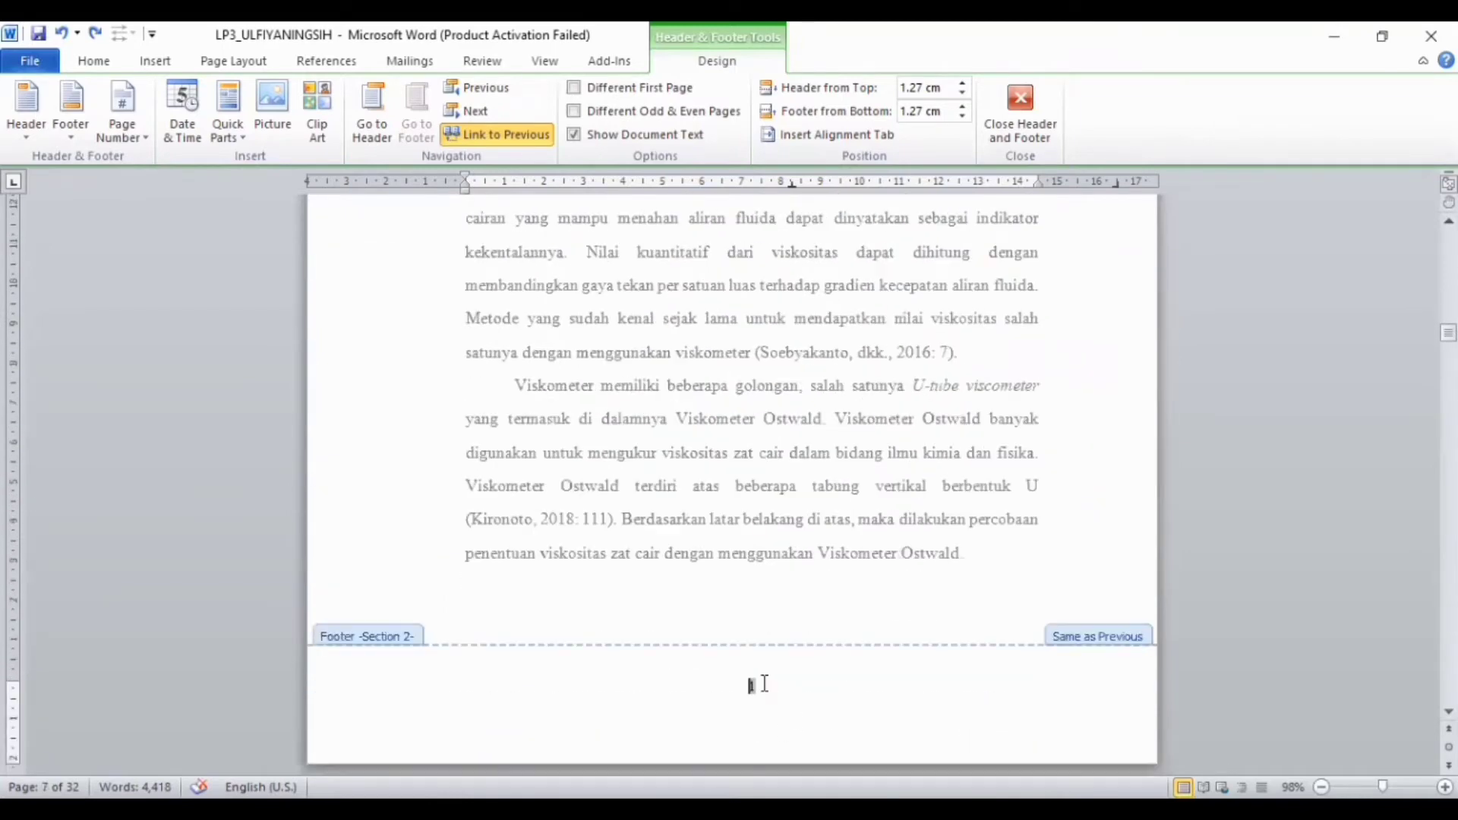
Right-align the page number in the Section 1 footer on the last front-matter page
{"action": "scroll", "coordinate": [765, 684], "scroll_direction": "up", "scroll_amount": 14}
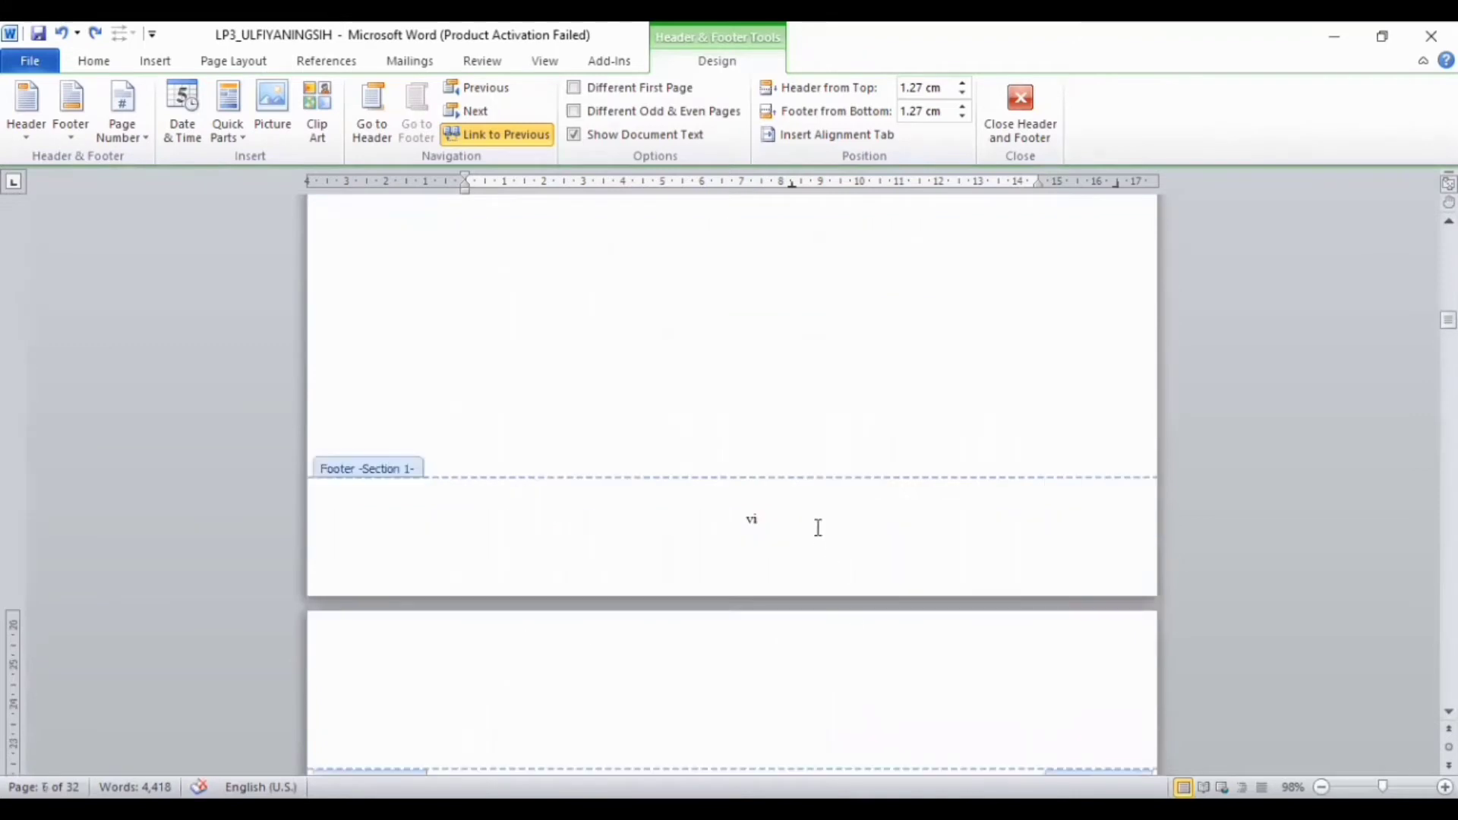
{"action": "double_click", "coordinate": [784, 521]}
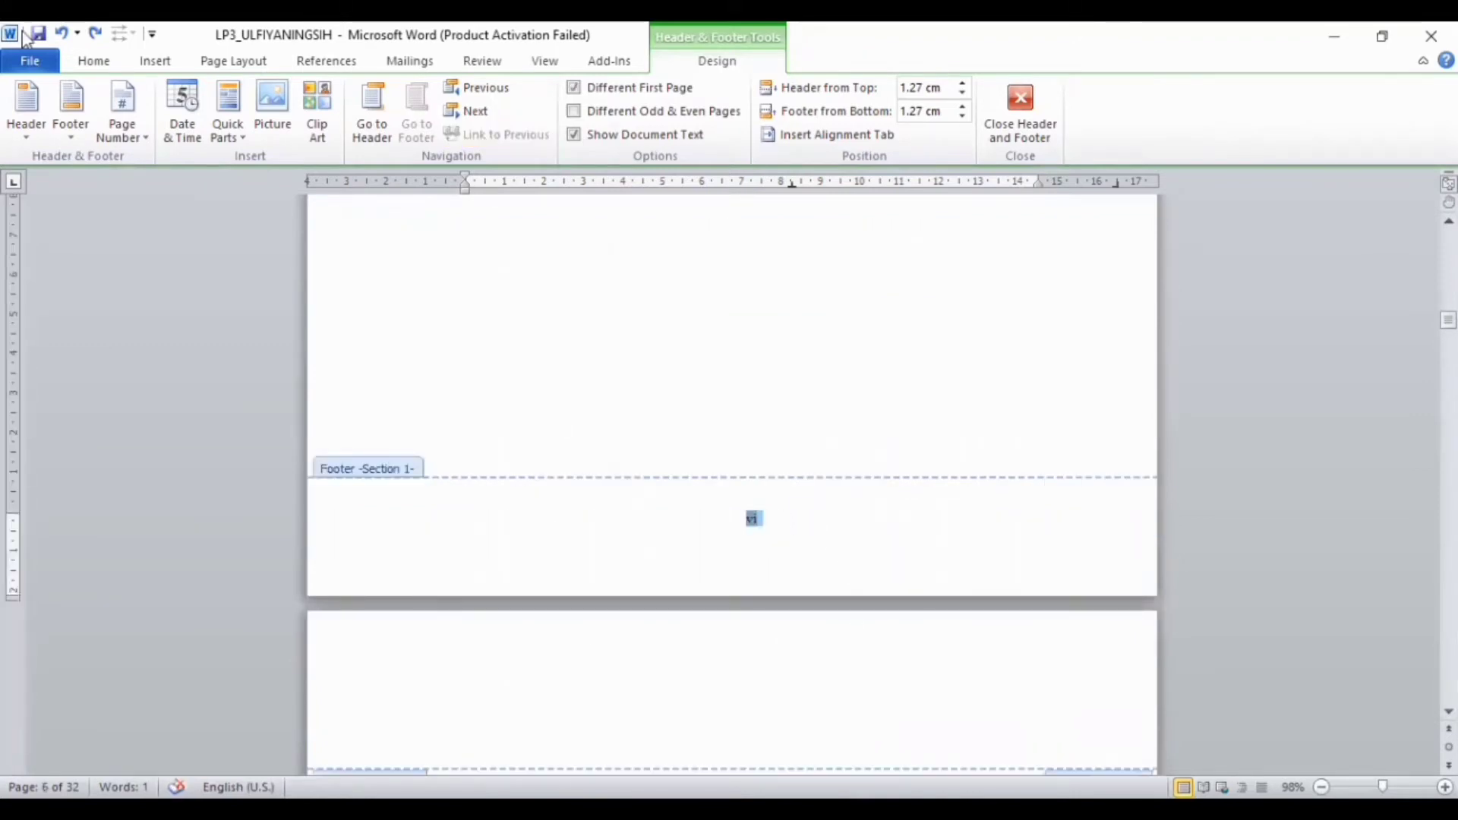
{"action": "left_click", "coordinate": [93, 61]}
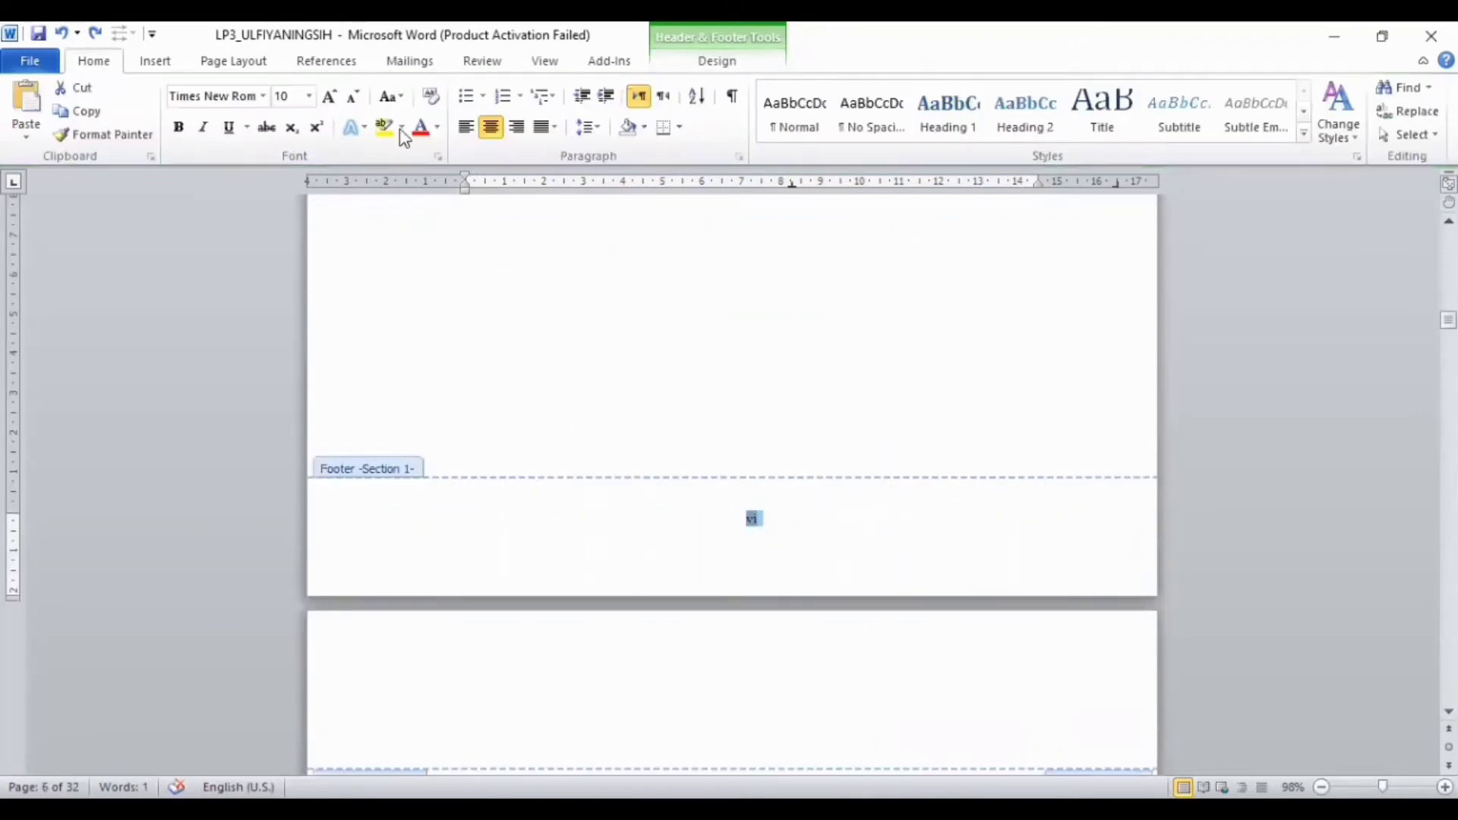
{"action": "left_click", "coordinate": [530, 139]}
Compare the page number alignment in the last front-matter footer with that in the first BAB I footer
{"action": "scroll", "coordinate": [707, 482], "scroll_direction": "down", "scroll_amount": 15}
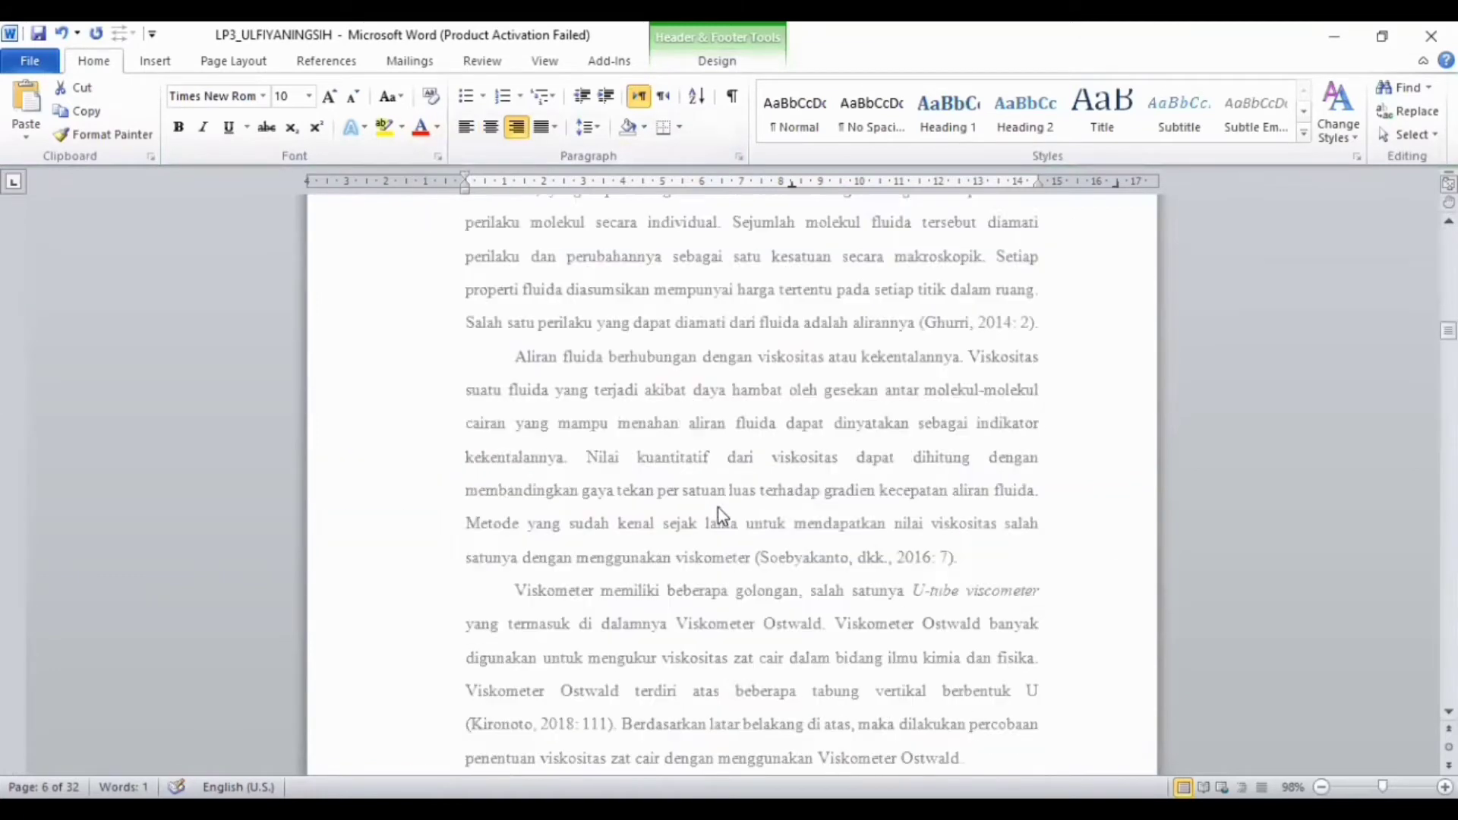
{"action": "scroll", "coordinate": [1053, 664], "scroll_direction": "up", "scroll_amount": 15}
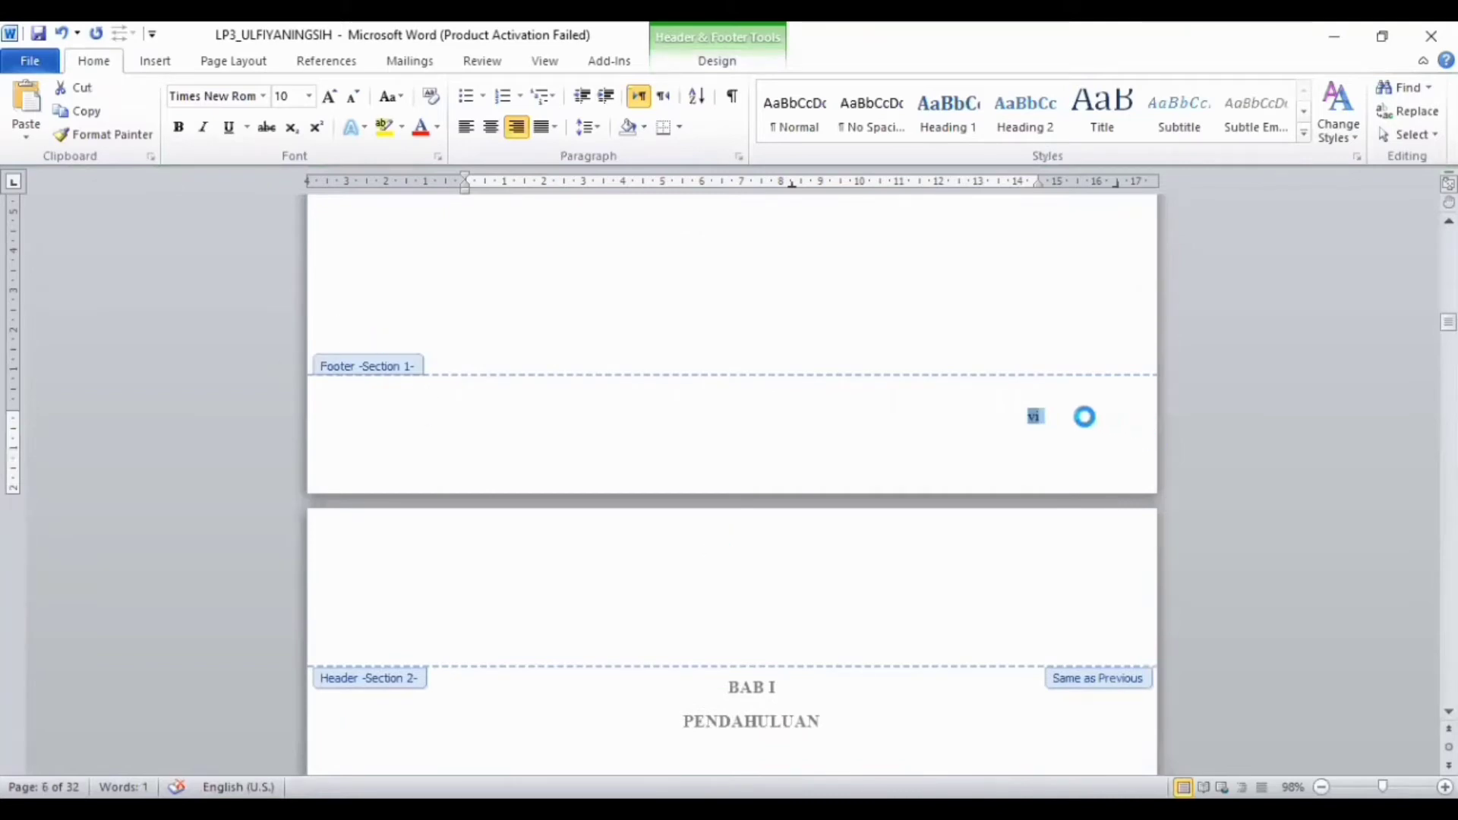
{"action": "scroll", "coordinate": [1023, 426], "scroll_direction": "down", "scroll_amount": 12}
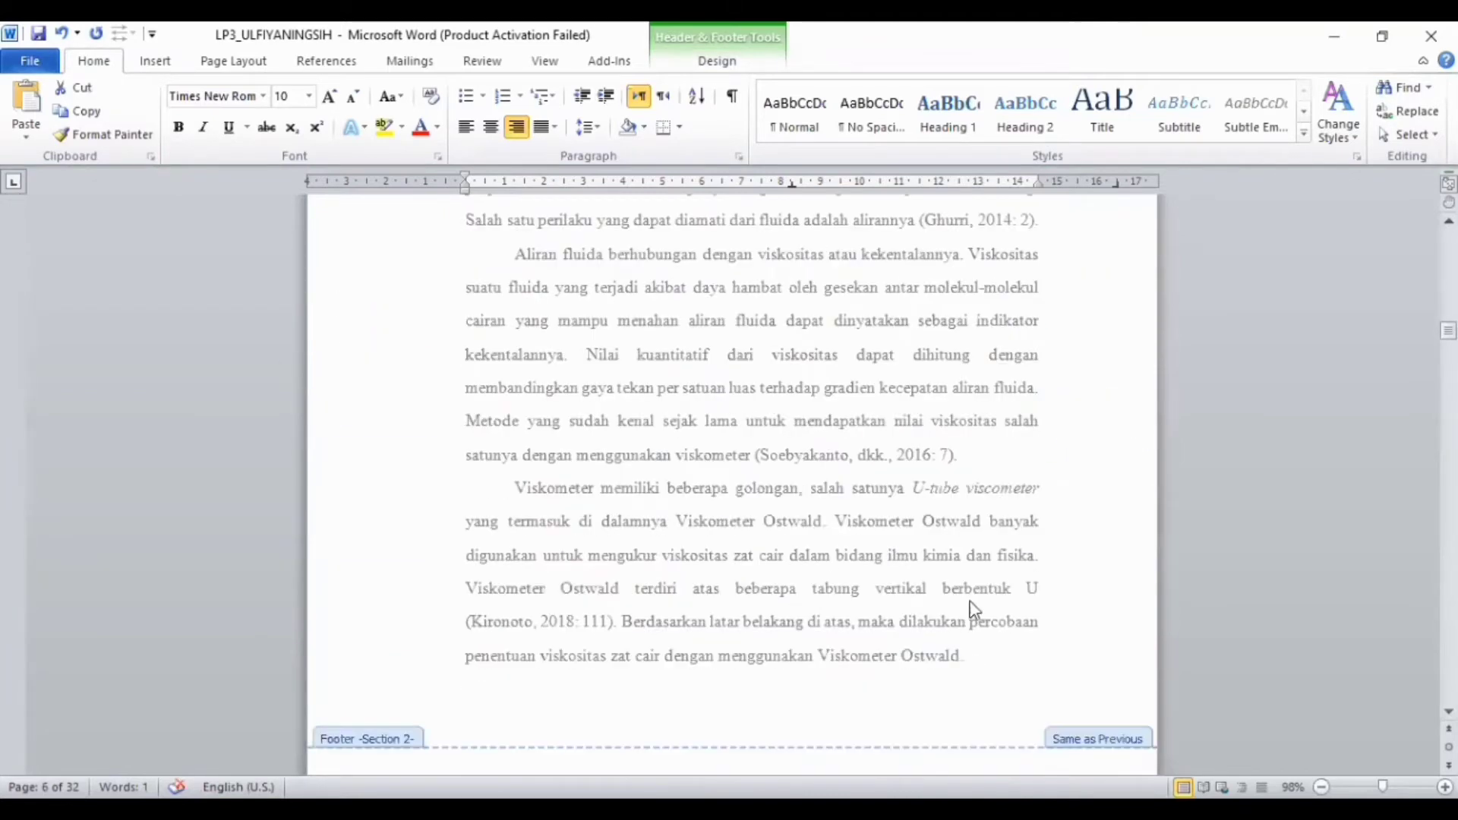
{"action": "scroll", "coordinate": [974, 607], "scroll_direction": "down", "scroll_amount": 8}
{"action": "scroll", "coordinate": [982, 499], "scroll_direction": "up", "scroll_amount": 12}
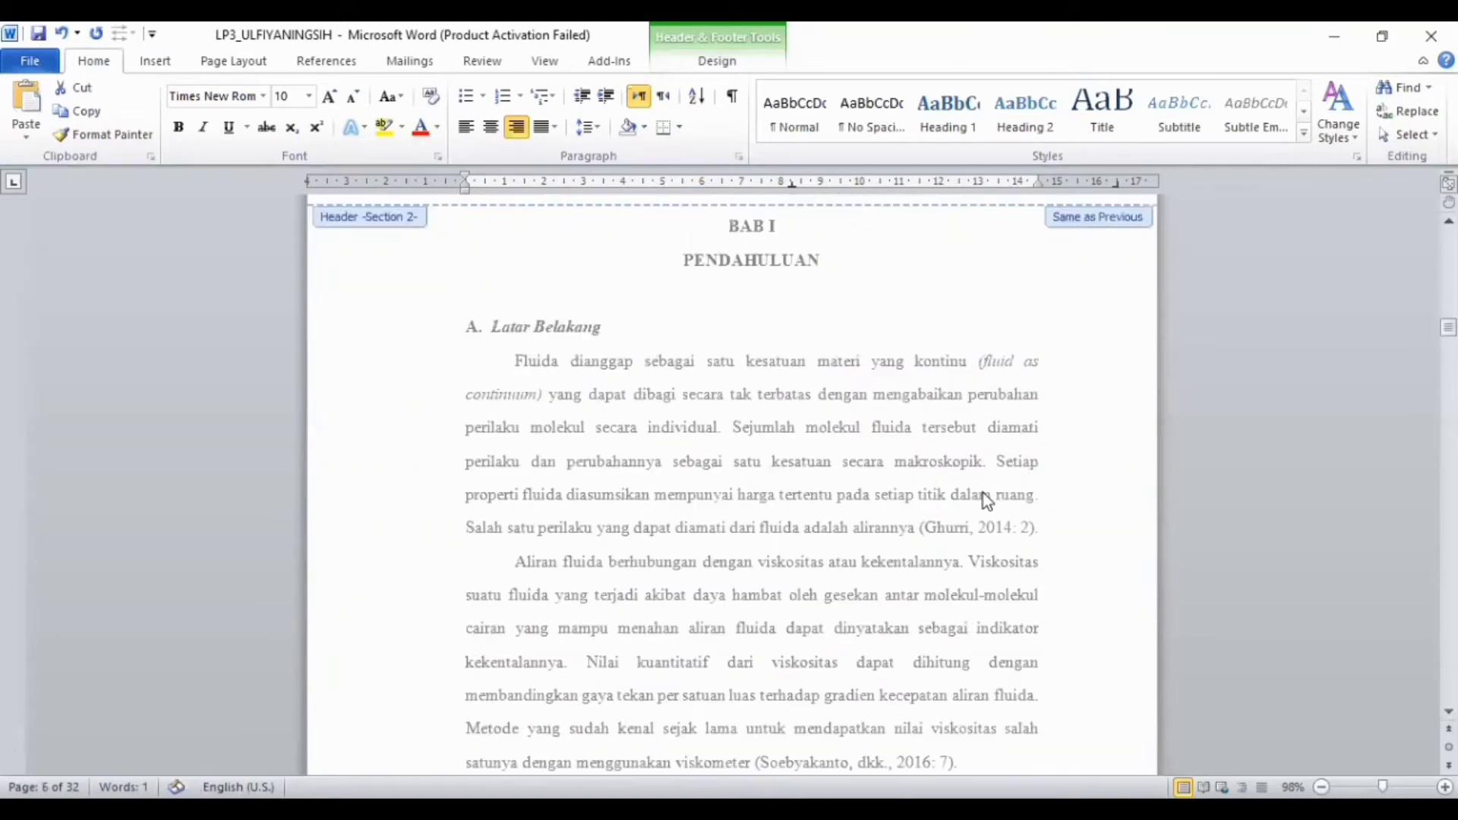
{"action": "scroll", "coordinate": [985, 499], "scroll_direction": "up", "scroll_amount": 3}
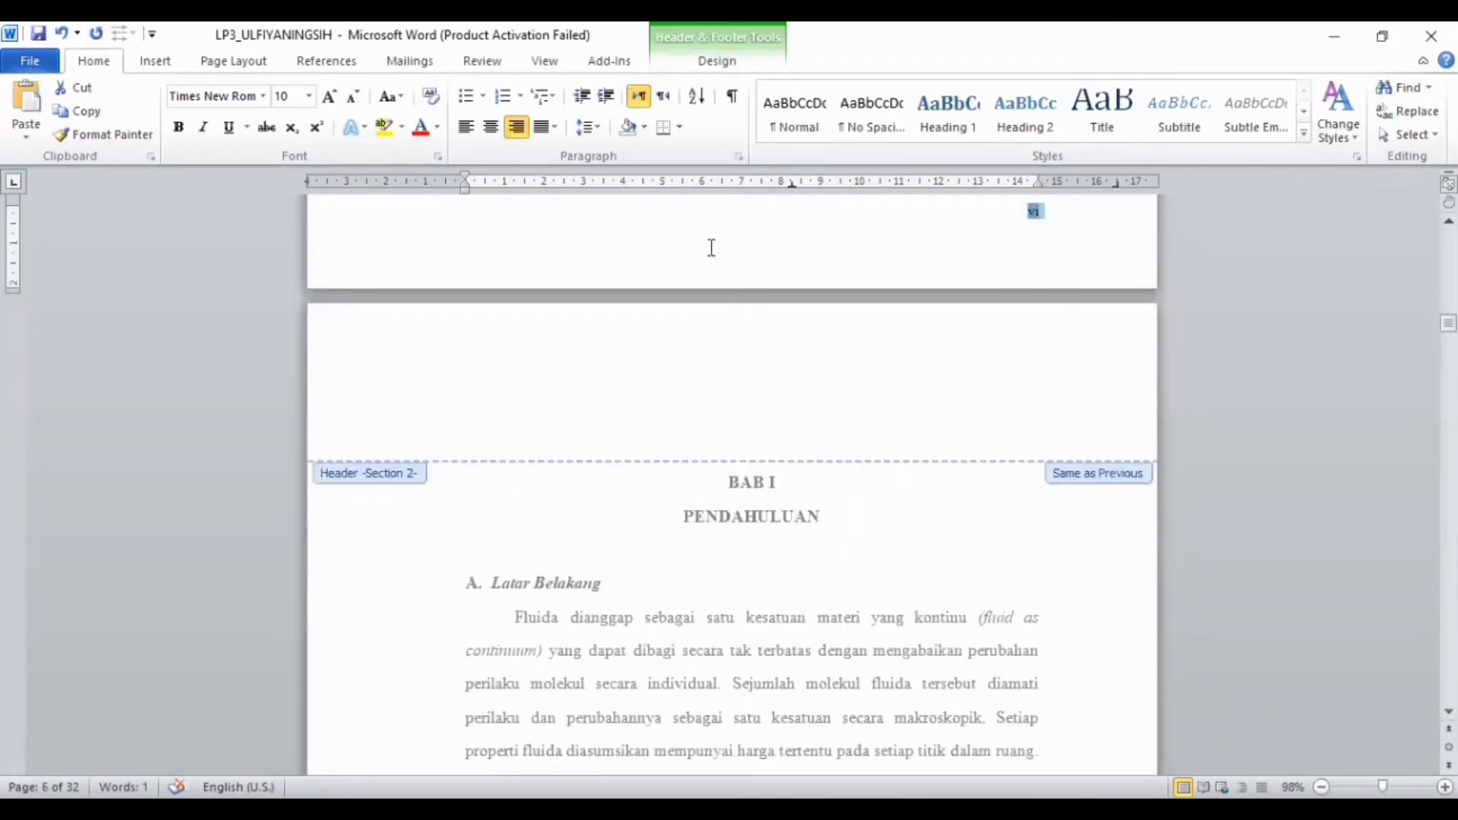
{"action": "scroll", "coordinate": [934, 617], "scroll_direction": "down", "scroll_amount": 8}
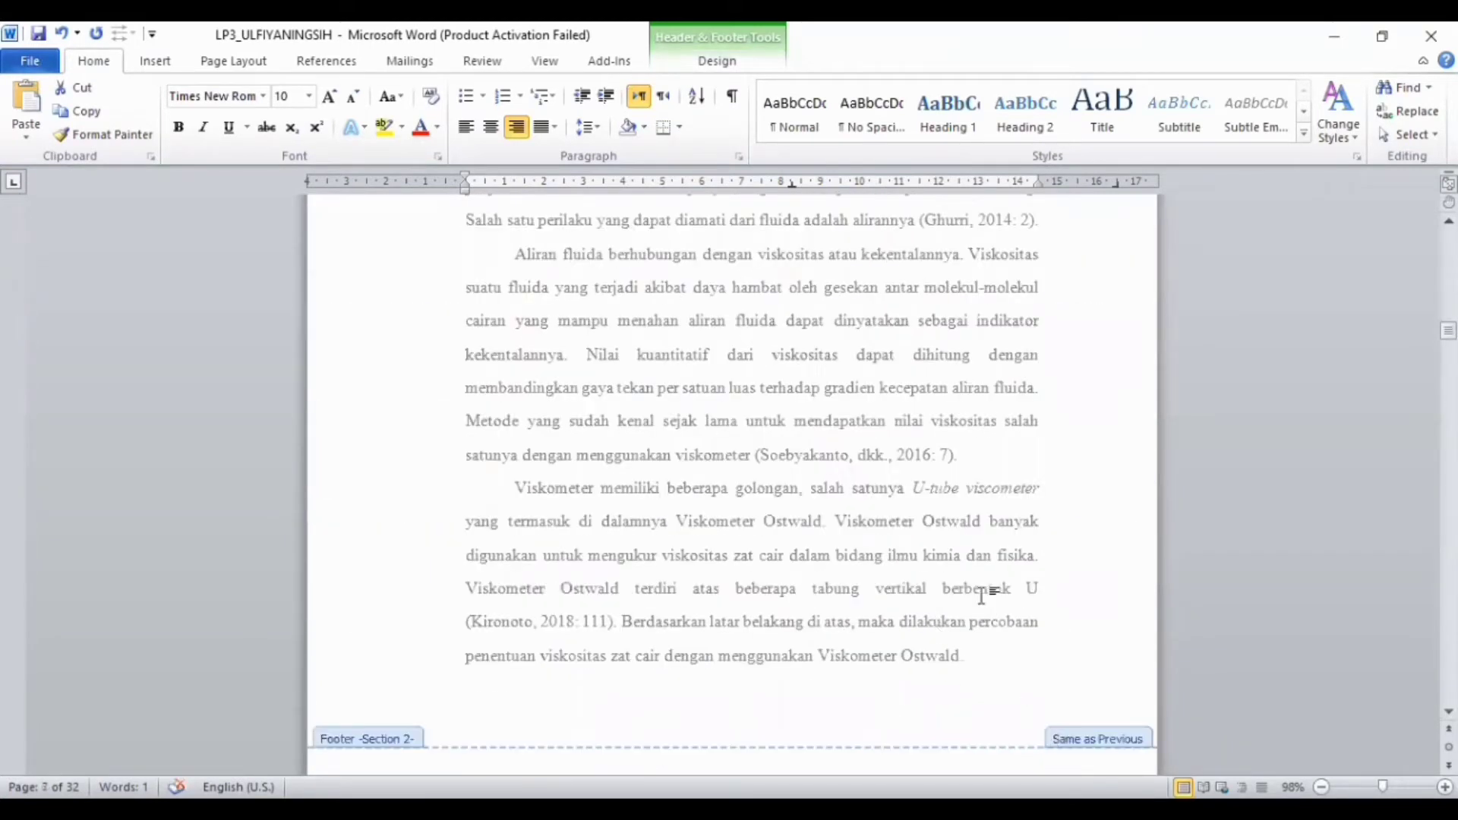
{"action": "scroll", "coordinate": [982, 596], "scroll_direction": "up", "scroll_amount": 6}
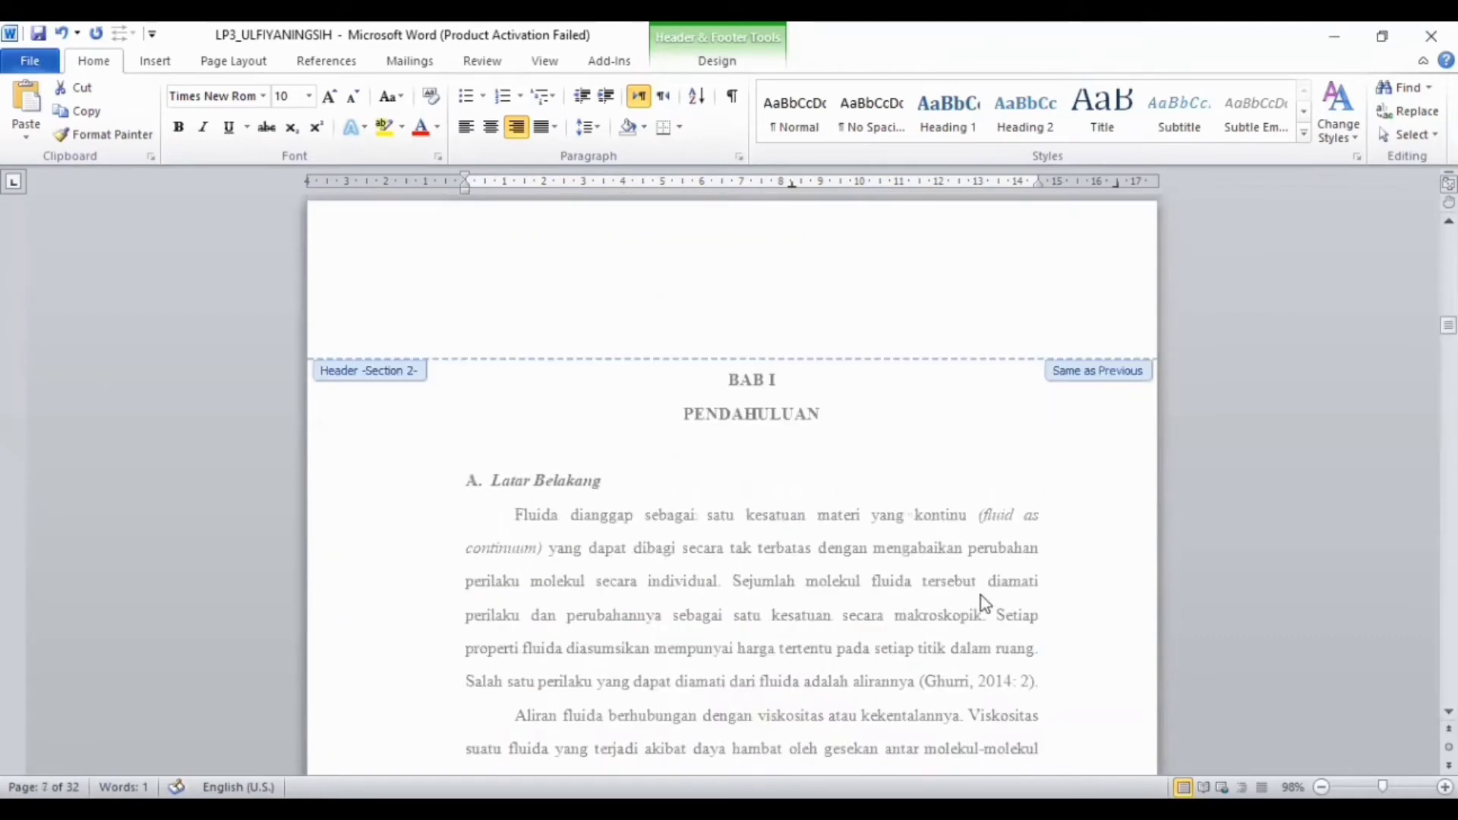
{"action": "scroll", "coordinate": [982, 596], "scroll_direction": "down", "scroll_amount": 5}
{"action": "scroll", "coordinate": [967, 632], "scroll_direction": "up", "scroll_amount": 10}
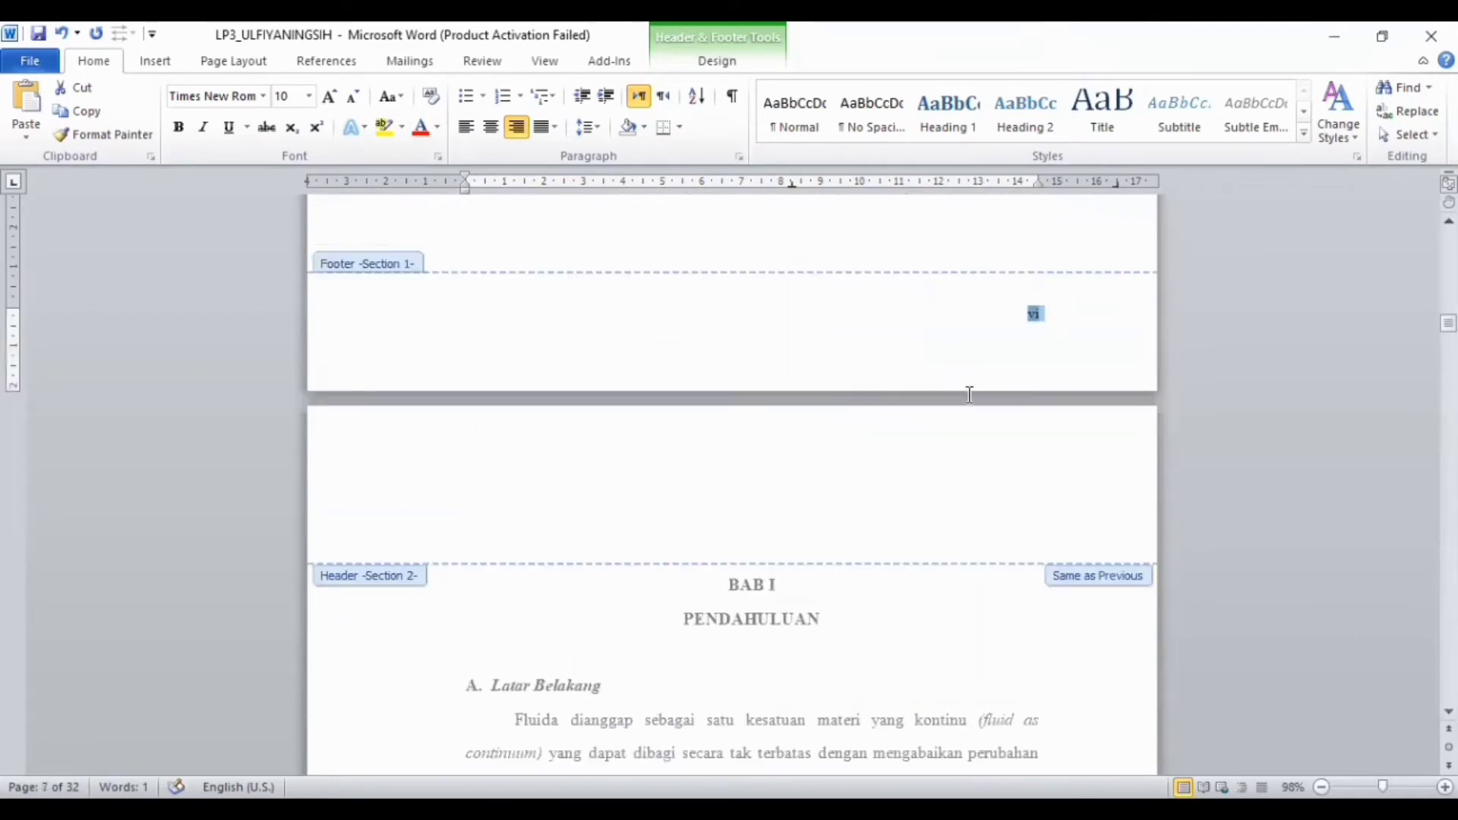
{"action": "scroll", "coordinate": [936, 578], "scroll_direction": "down", "scroll_amount": 10}
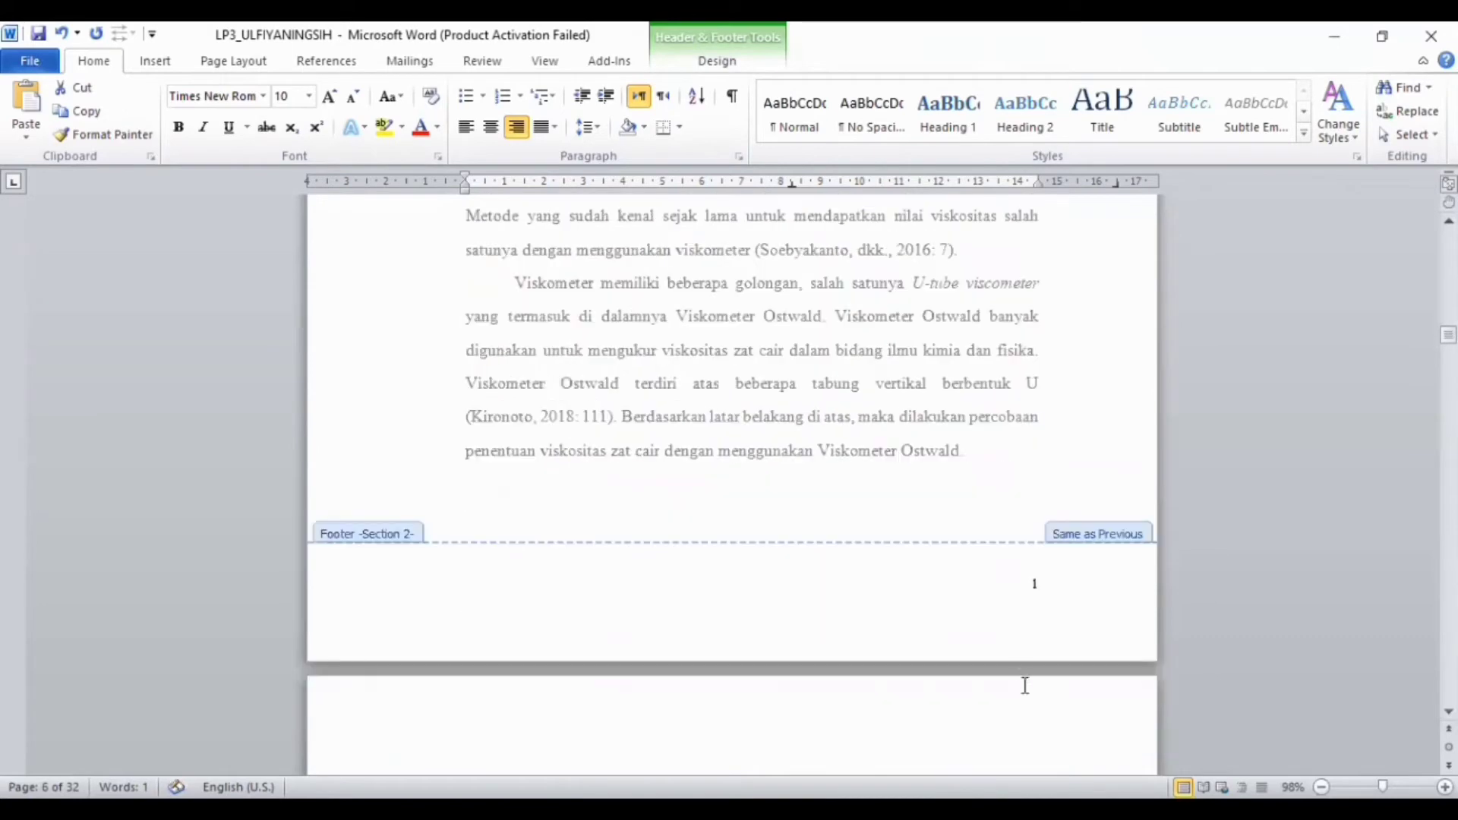
{"action": "scroll", "coordinate": [1029, 676], "scroll_direction": "up", "scroll_amount": 5}
{"action": "scroll", "coordinate": [1033, 674], "scroll_direction": "up", "scroll_amount": 5}
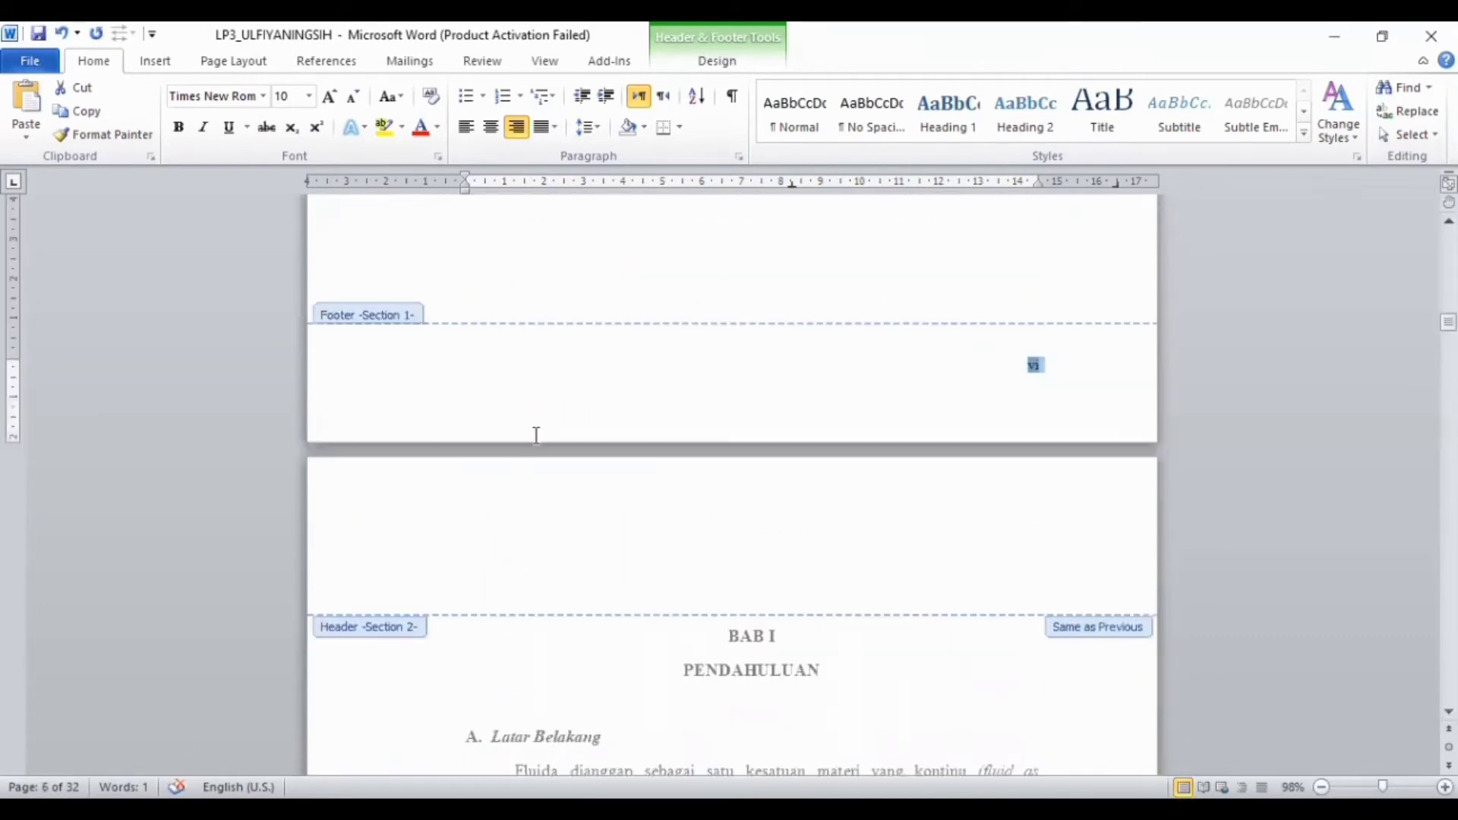
Centre the page number in the Section 1 footer again and leave footer editing
{"action": "key", "text": "ctrl+e"}
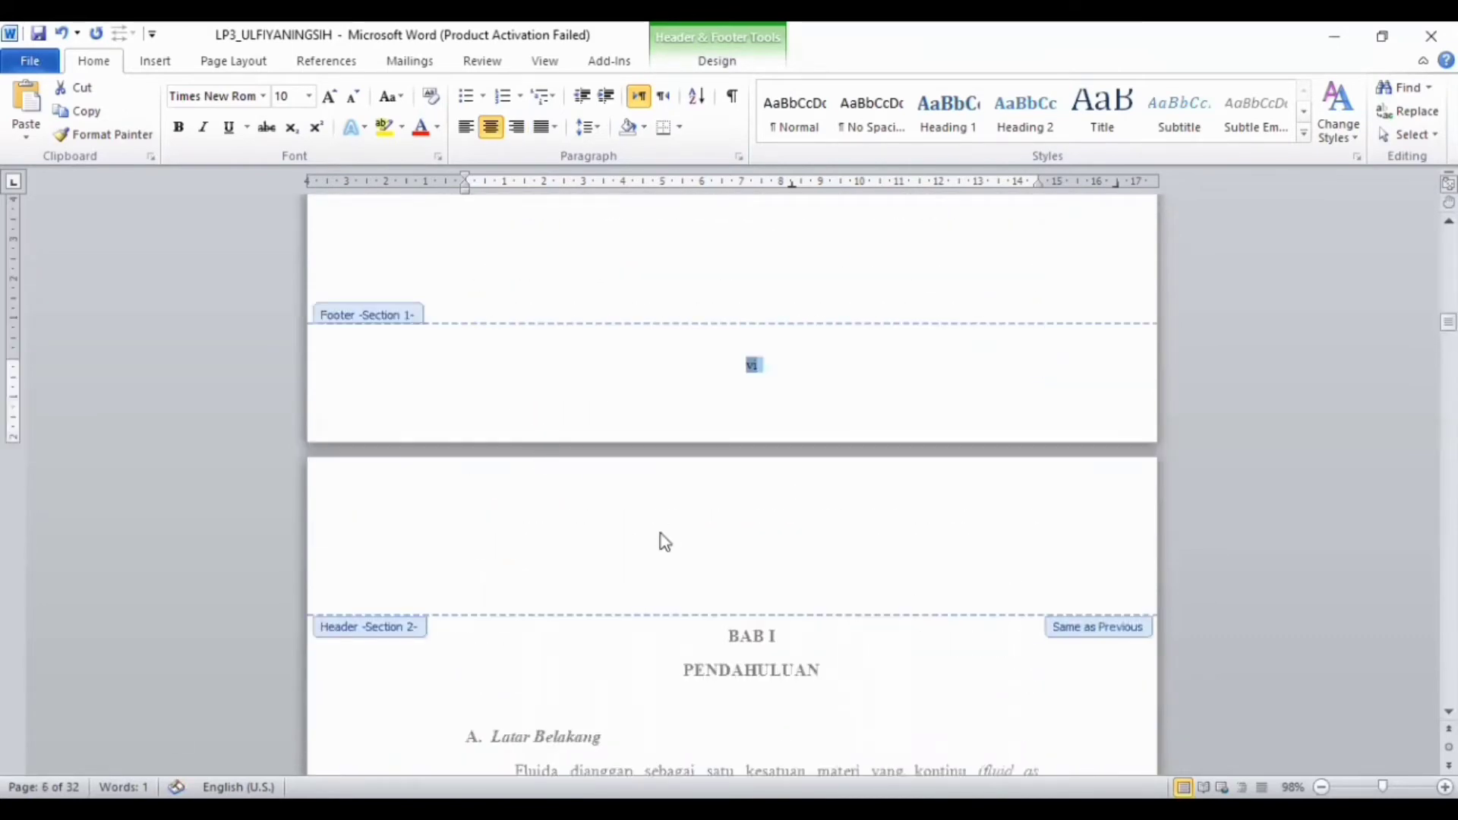
{"action": "scroll", "coordinate": [668, 532], "scroll_direction": "down", "scroll_amount": 10}
{"action": "scroll", "coordinate": [692, 521], "scroll_direction": "up", "scroll_amount": 1}
{"action": "scroll", "coordinate": [693, 520], "scroll_direction": "down", "scroll_amount": 4}
{"action": "double_click", "coordinate": [695, 511]}
{"action": "scroll", "coordinate": [694, 511], "scroll_direction": "down", "scroll_amount": 5}
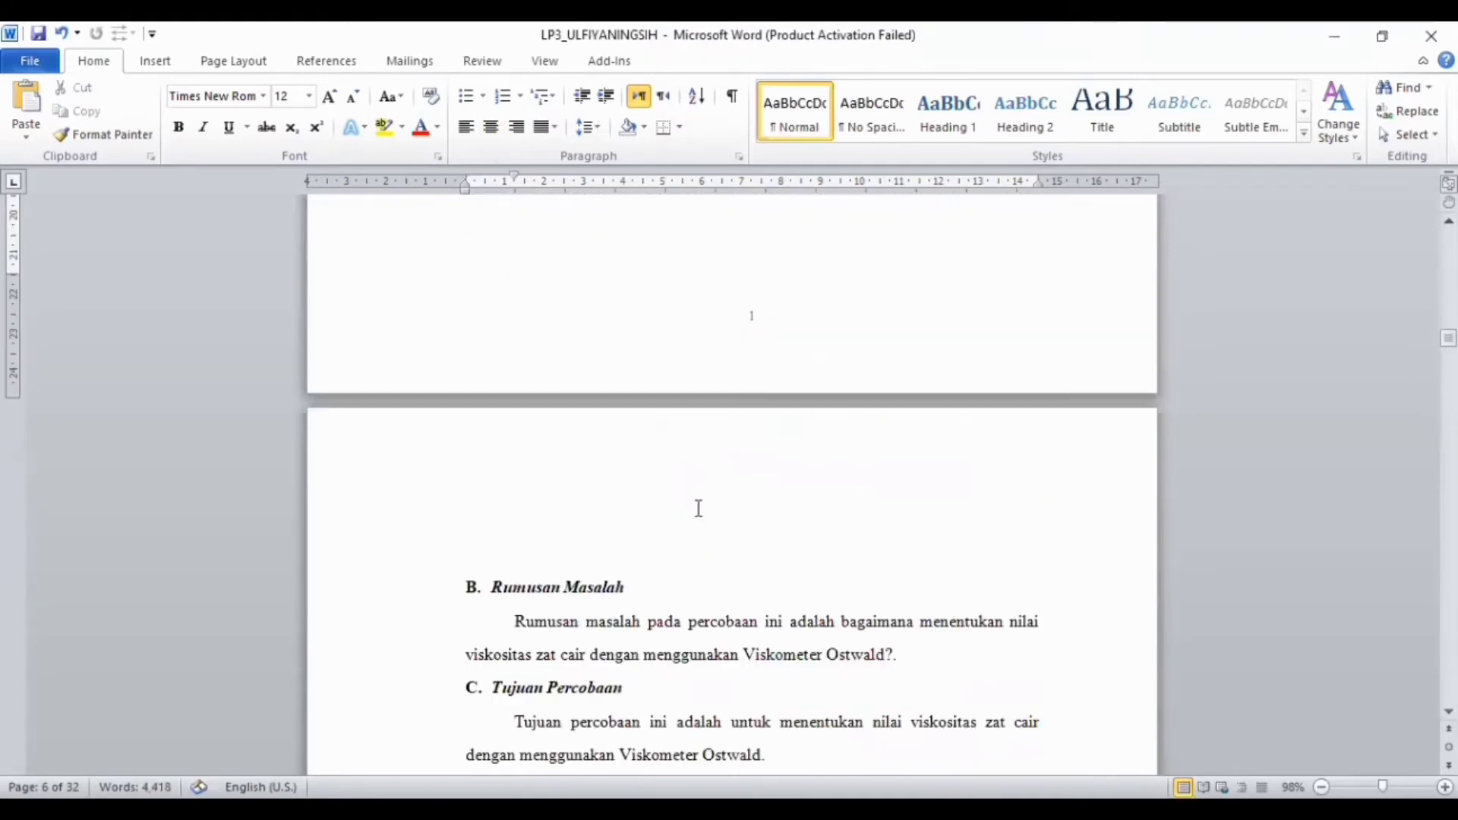
Unlink the Section 2 footer on the first BAB I page from the previous section's footer
{"action": "double_click", "coordinate": [745, 316]}
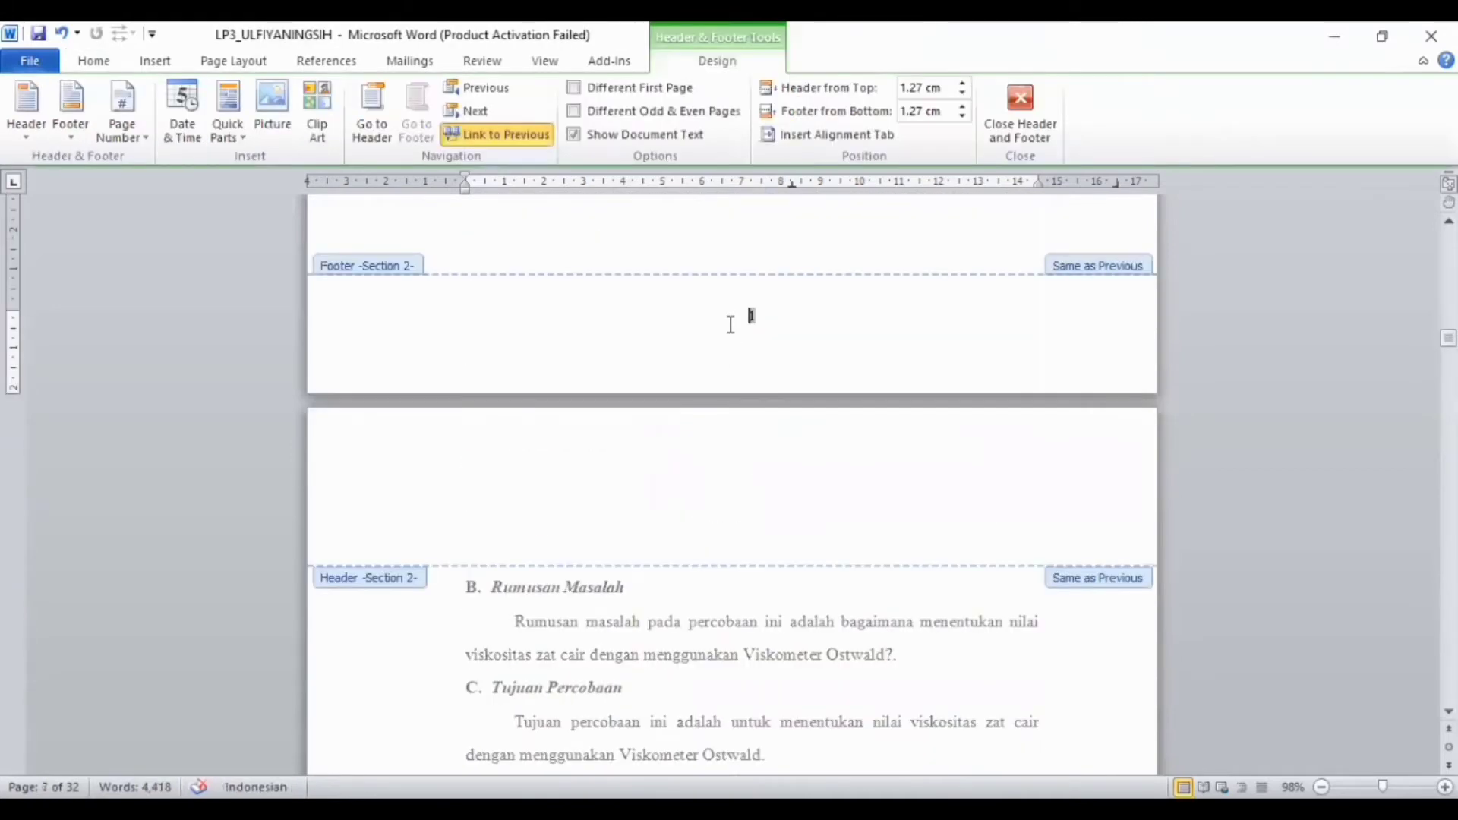
{"action": "left_click", "coordinate": [497, 135]}
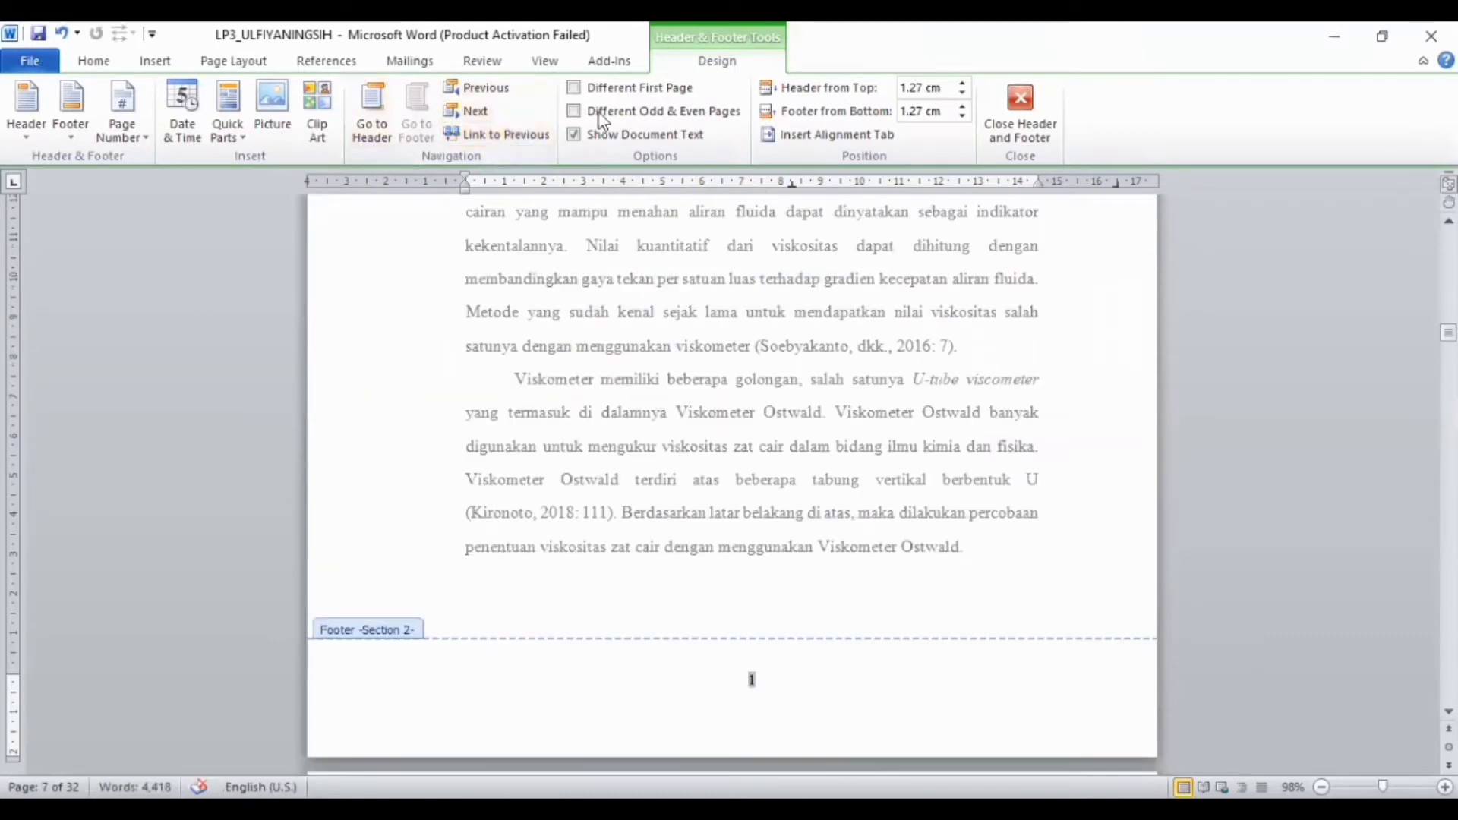
{"action": "scroll", "coordinate": [888, 600], "scroll_direction": "up", "scroll_amount": 10}
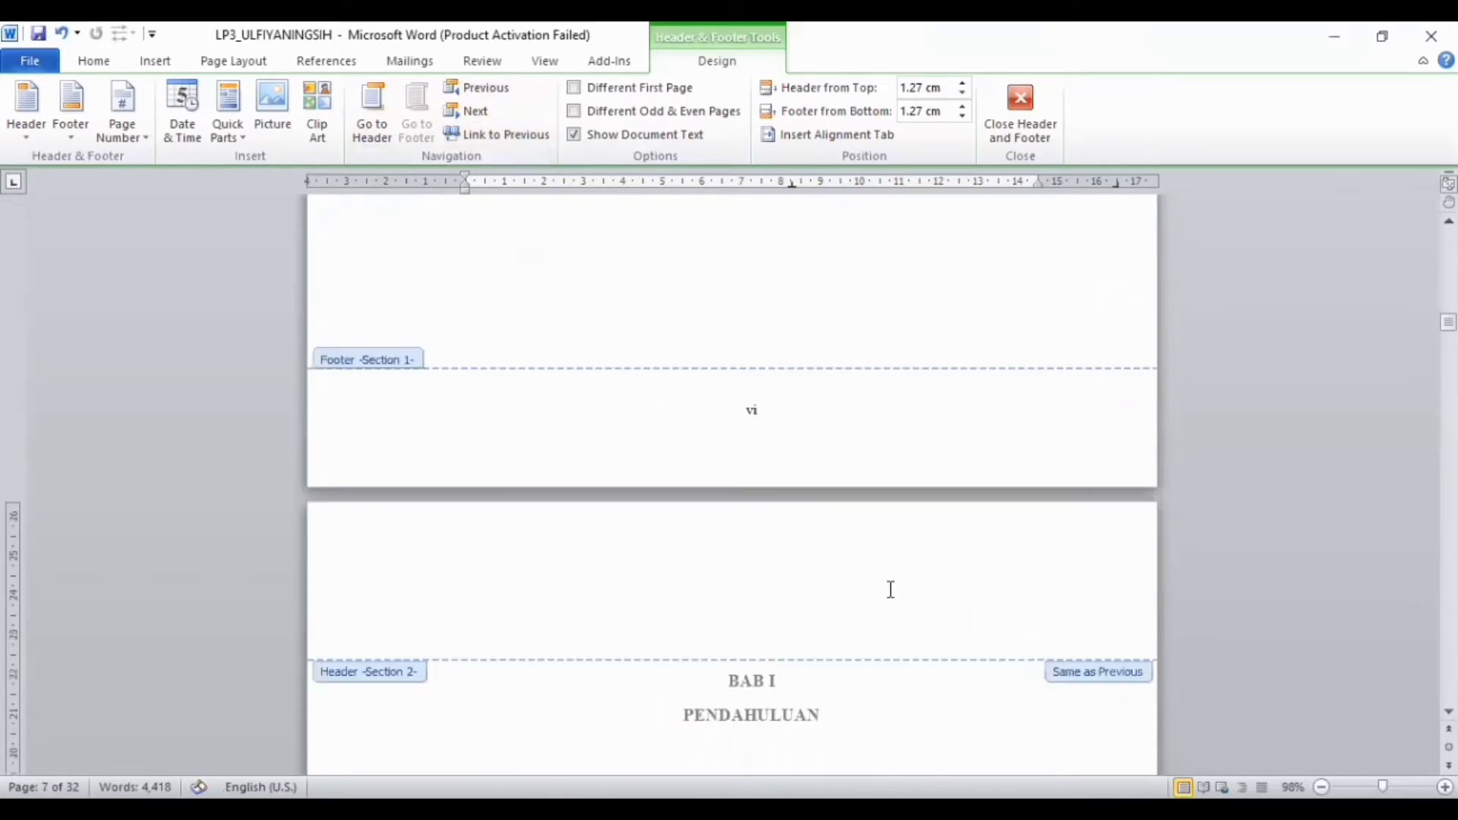
{"action": "scroll", "coordinate": [739, 426], "scroll_direction": "down", "scroll_amount": 10}
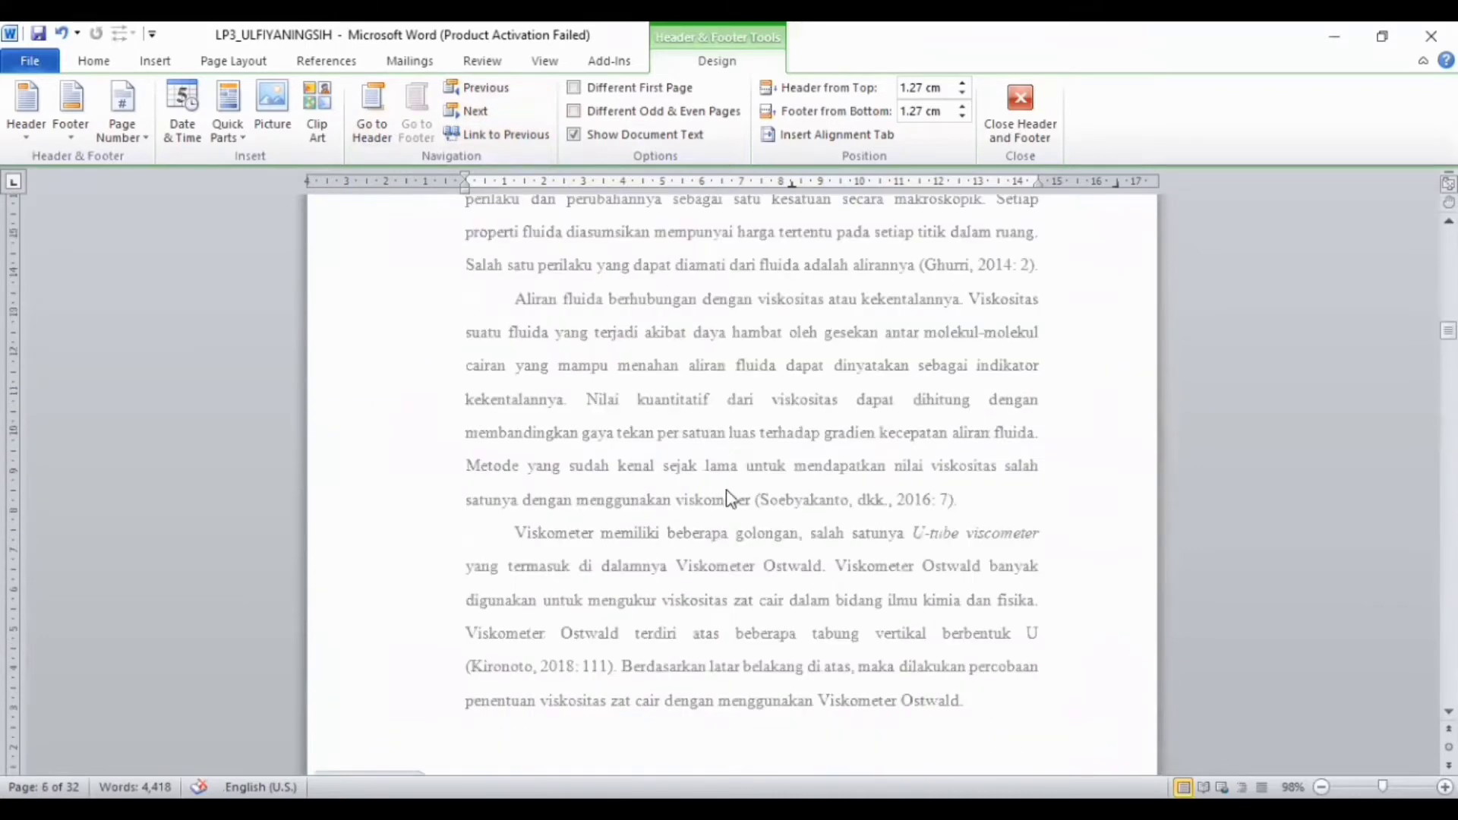
Right-align the page number in the Section 2 footer and leave footer editing
{"action": "left_click_drag", "start_coordinate": [780, 424], "coordinate": [714, 424]}
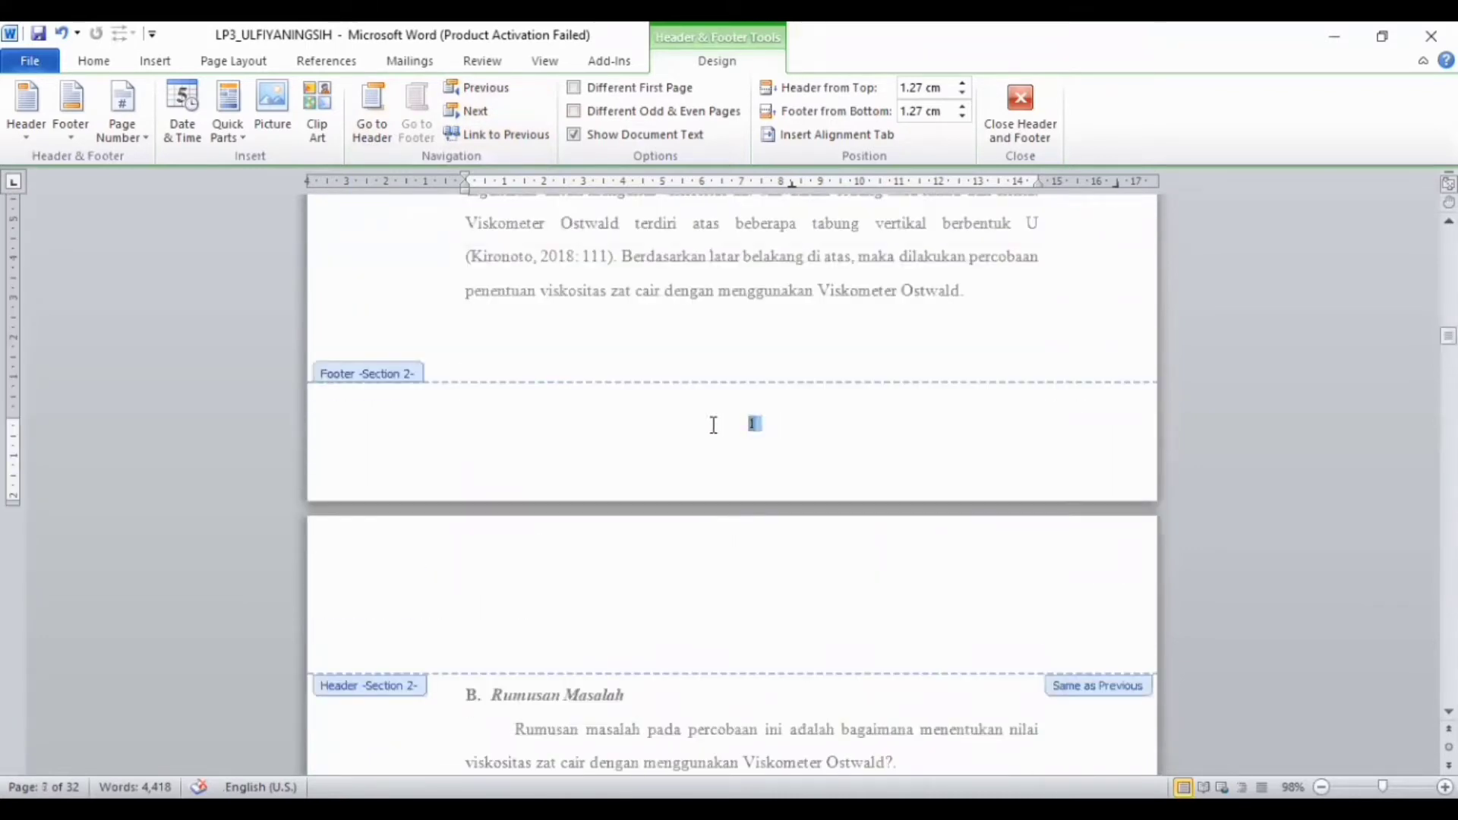
{"action": "left_click", "coordinate": [93, 61]}
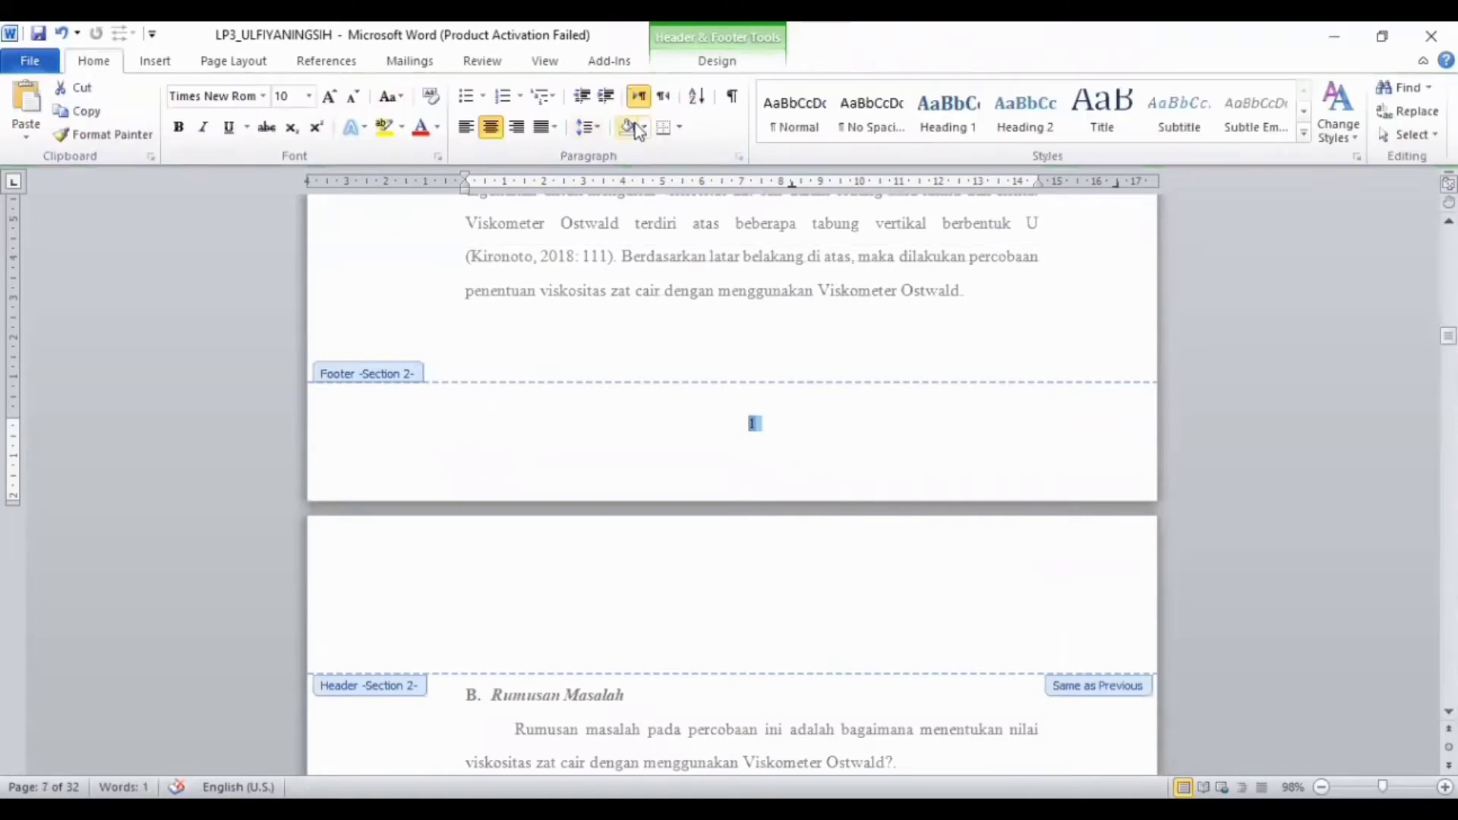
{"action": "left_click", "coordinate": [516, 132]}
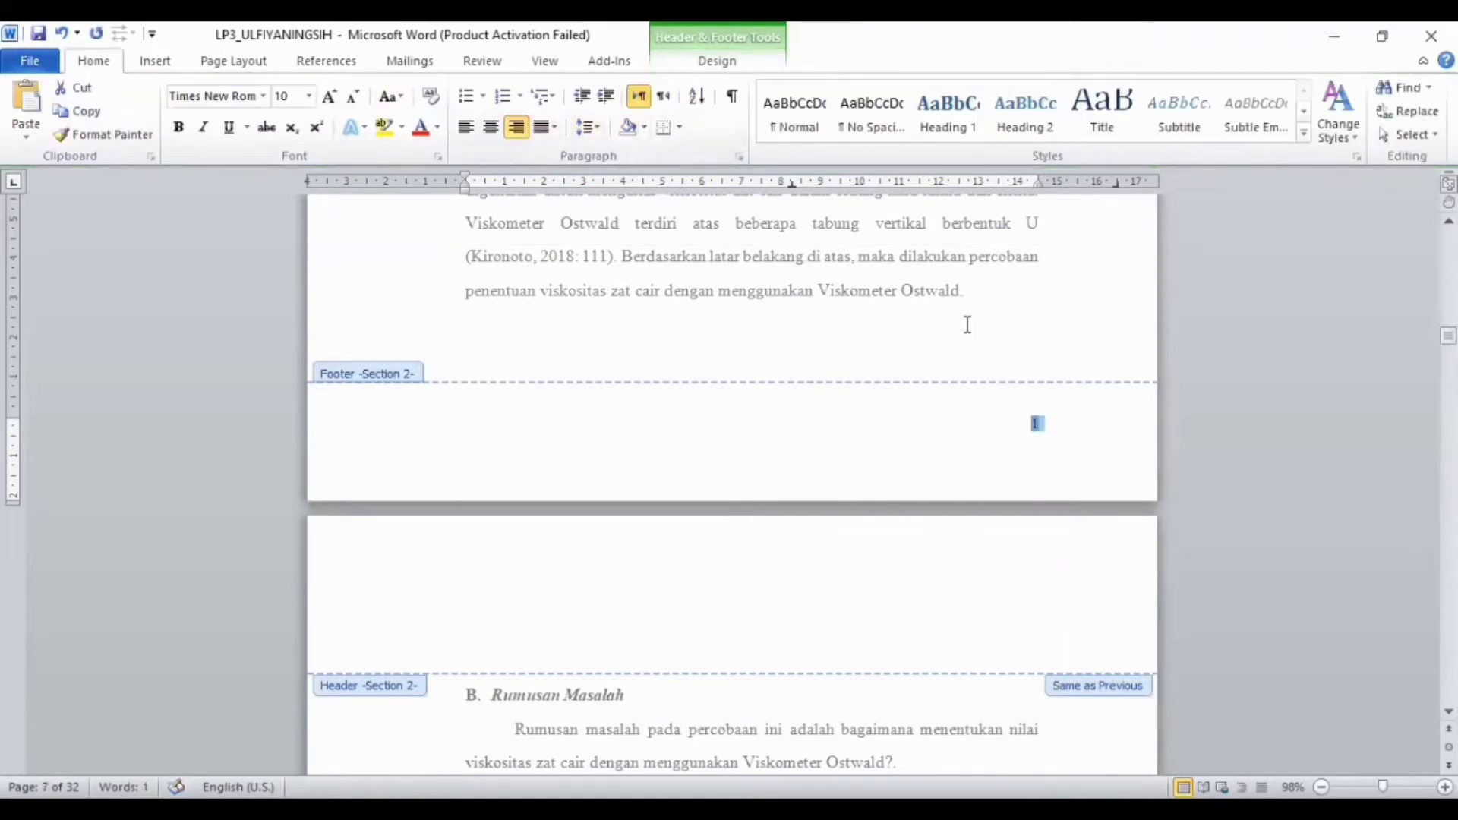
{"action": "double_click", "coordinate": [968, 326]}
Check the page number format and alignment on the last front-matter page and the first BAB I page
{"action": "scroll", "coordinate": [968, 325], "scroll_direction": "up", "scroll_amount": 11}
{"action": "scroll", "coordinate": [762, 451], "scroll_direction": "down", "scroll_amount": 2}
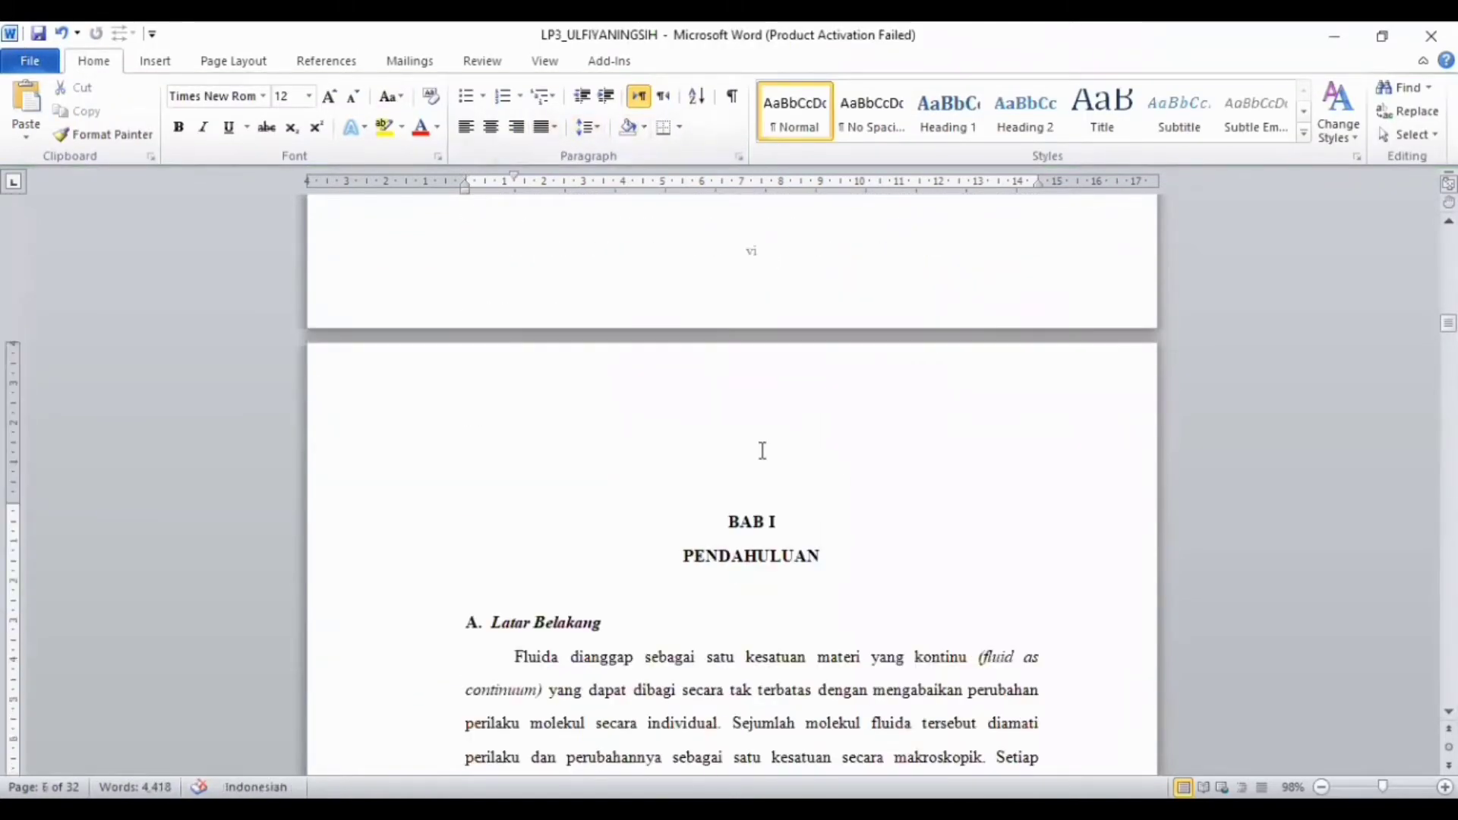
{"action": "scroll", "coordinate": [762, 451], "scroll_direction": "down", "scroll_amount": 15}
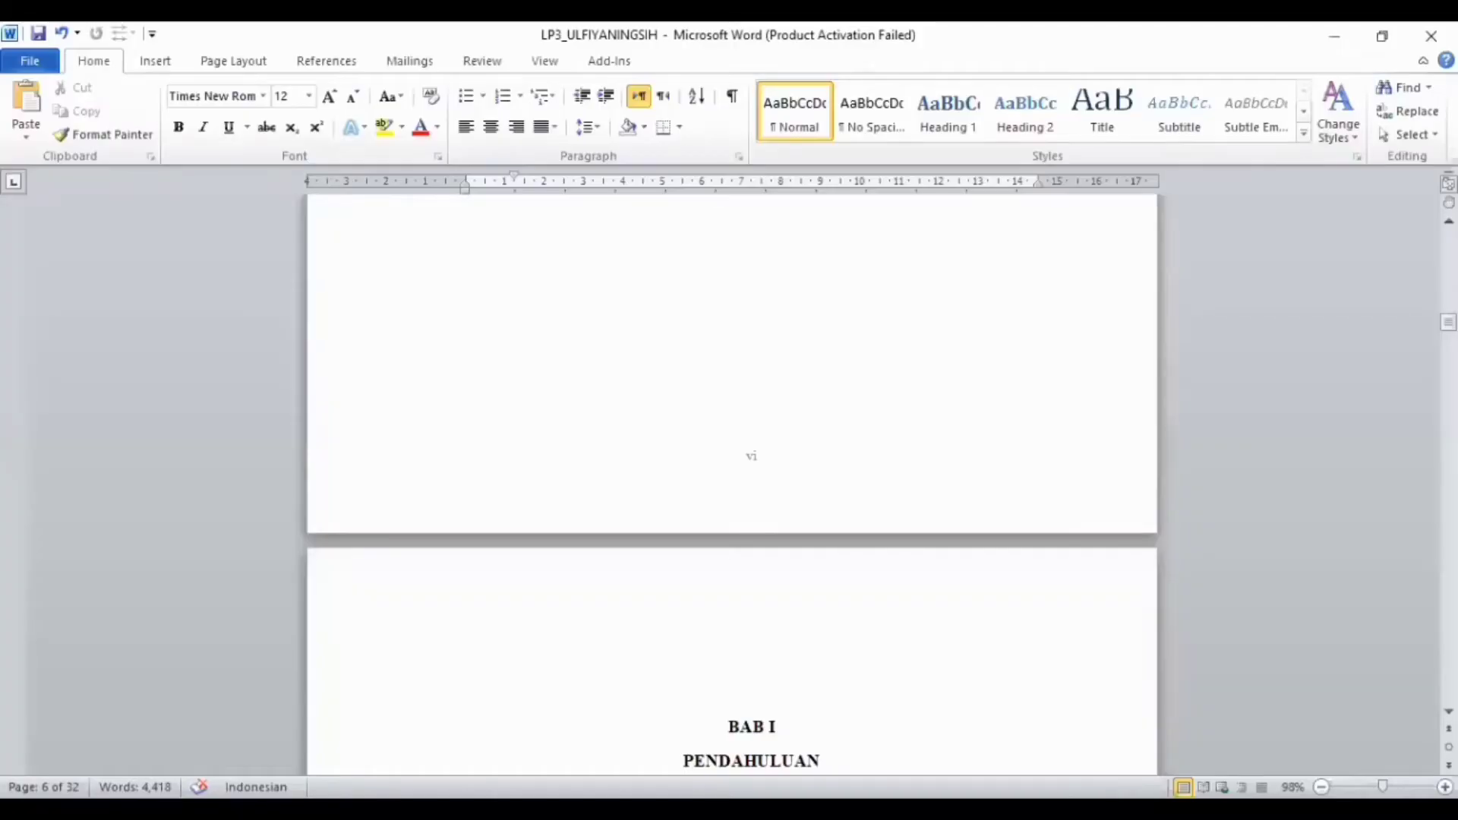
{"action": "scroll", "coordinate": [976, 574], "scroll_direction": "up", "scroll_amount": 10}
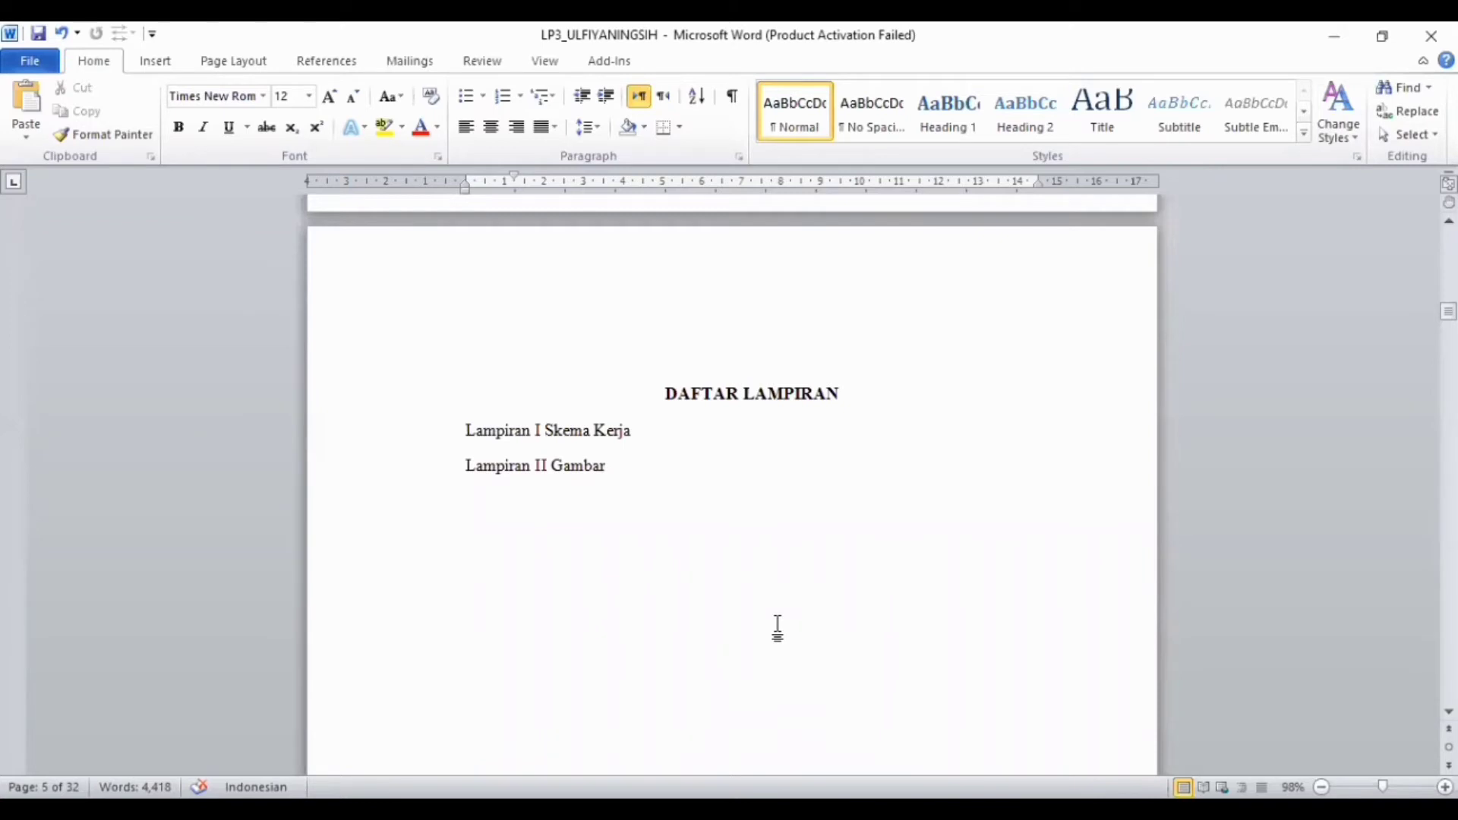
{"action": "scroll", "coordinate": [778, 629], "scroll_direction": "down", "scroll_amount": 5}
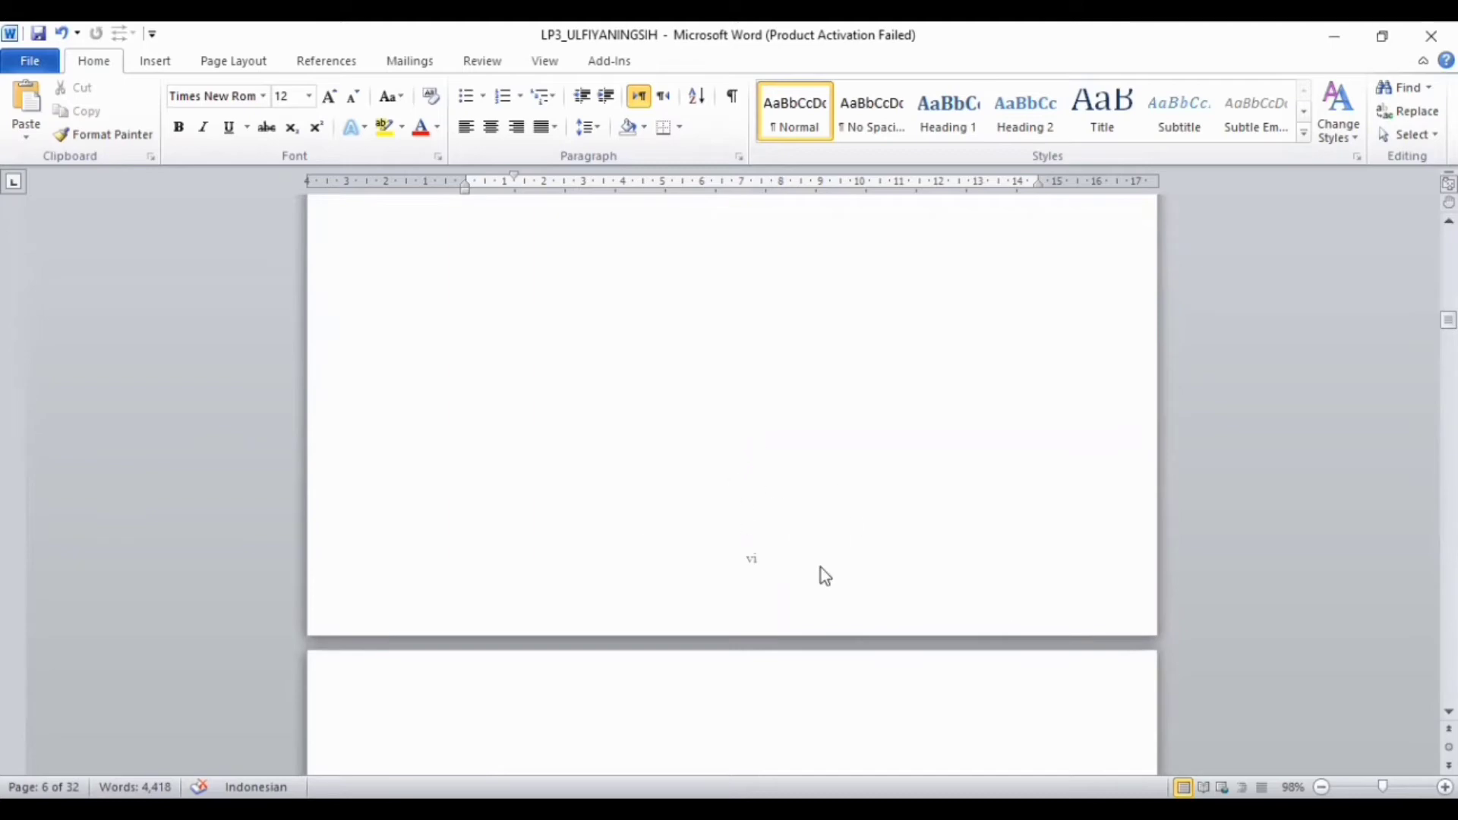
{"action": "scroll", "coordinate": [759, 585], "scroll_direction": "down", "scroll_amount": 8}
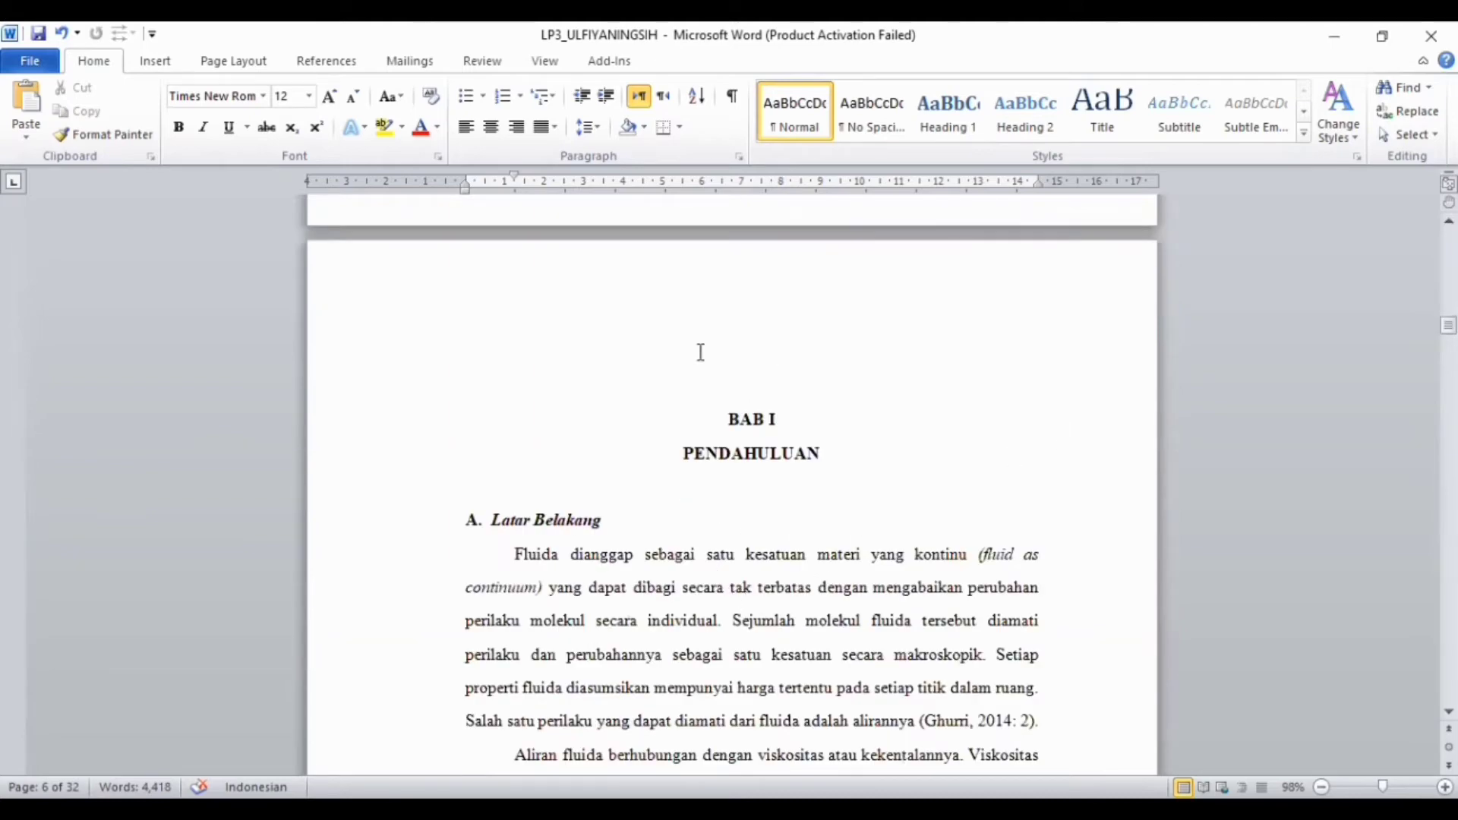
{"action": "scroll", "coordinate": [1071, 514], "scroll_direction": "down", "scroll_amount": 6}
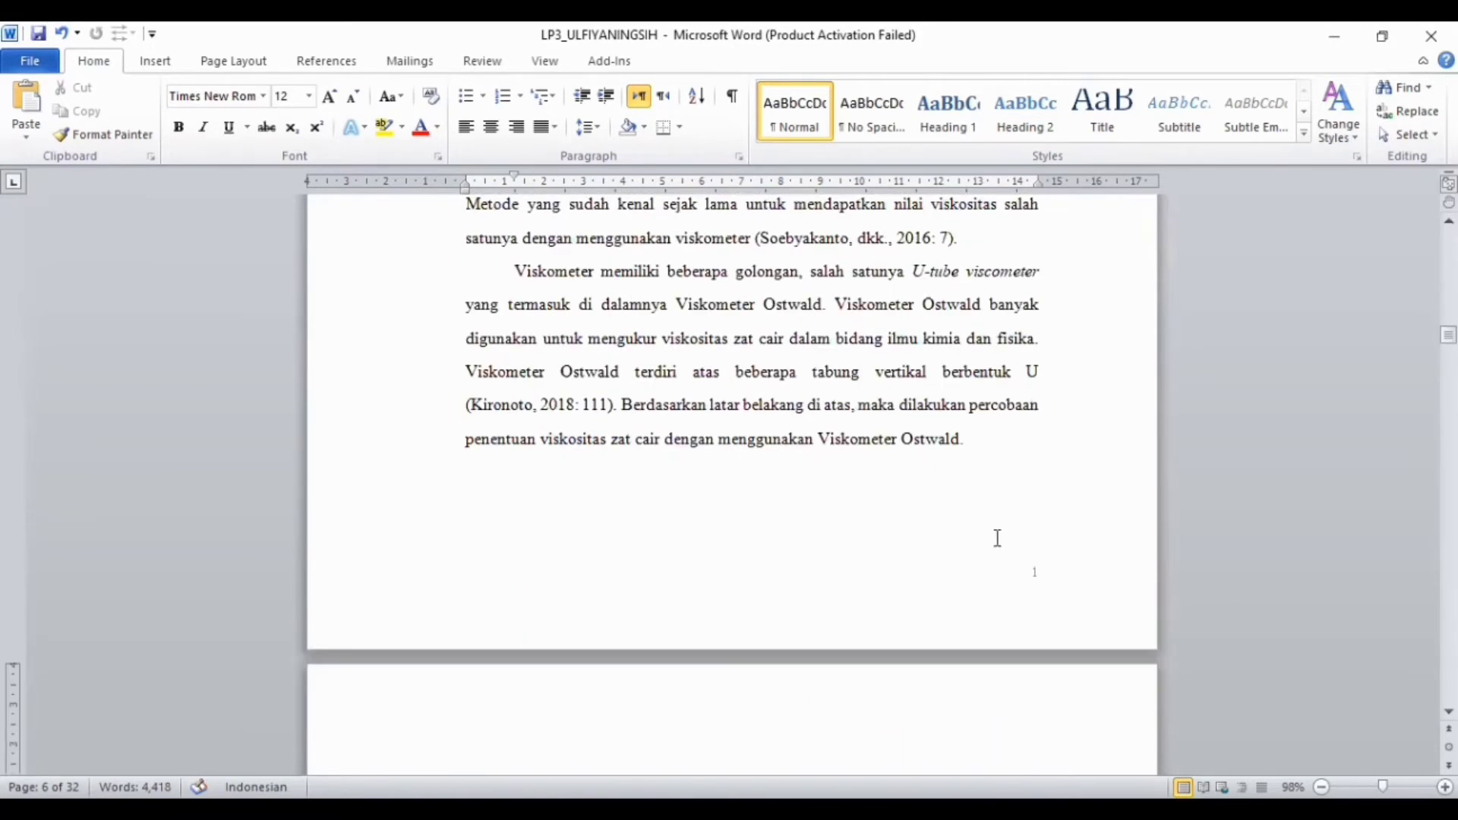
{"action": "double_click", "coordinate": [1022, 586]}
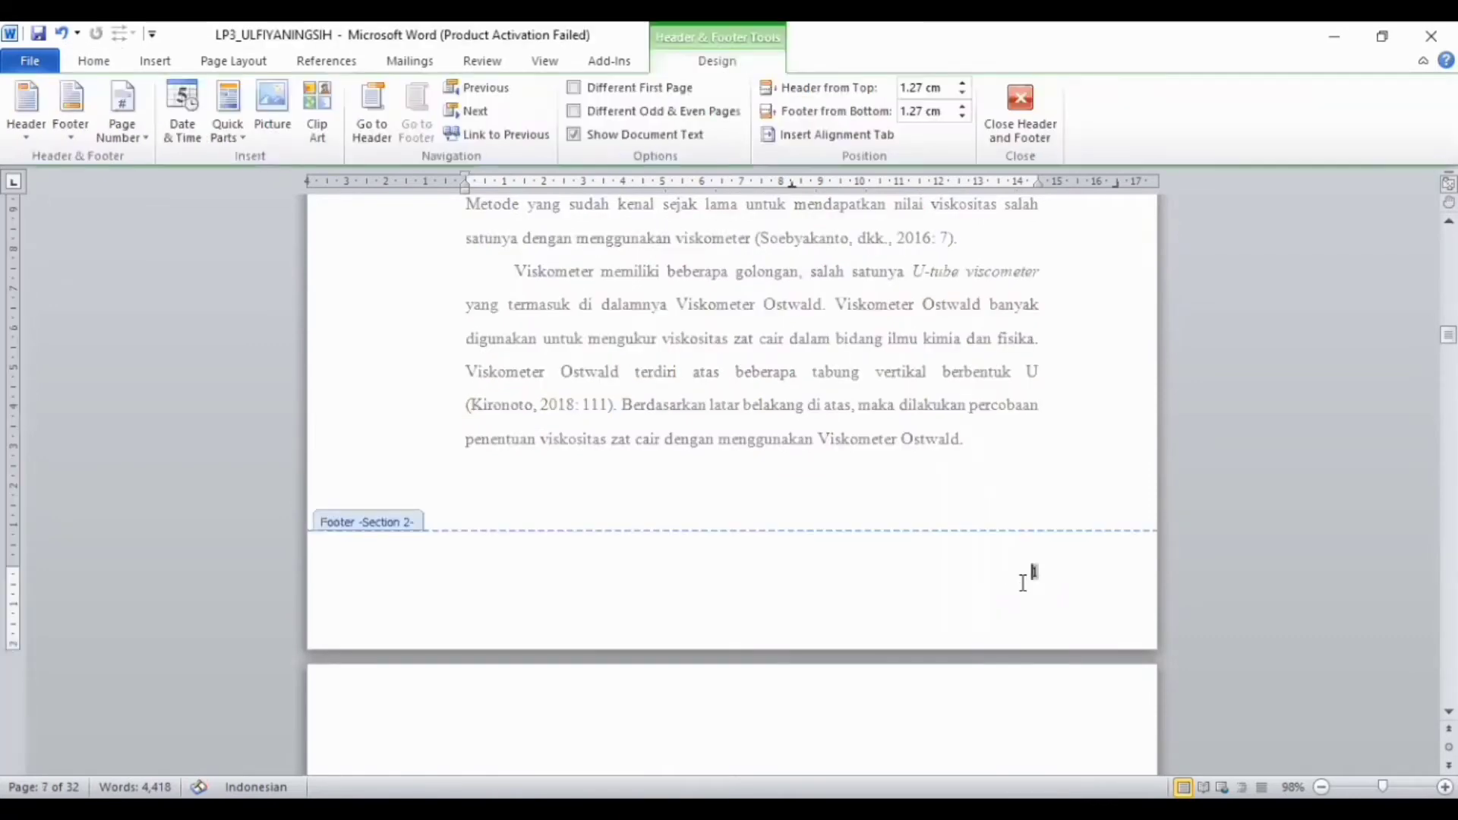
{"action": "double_click", "coordinate": [1022, 440]}
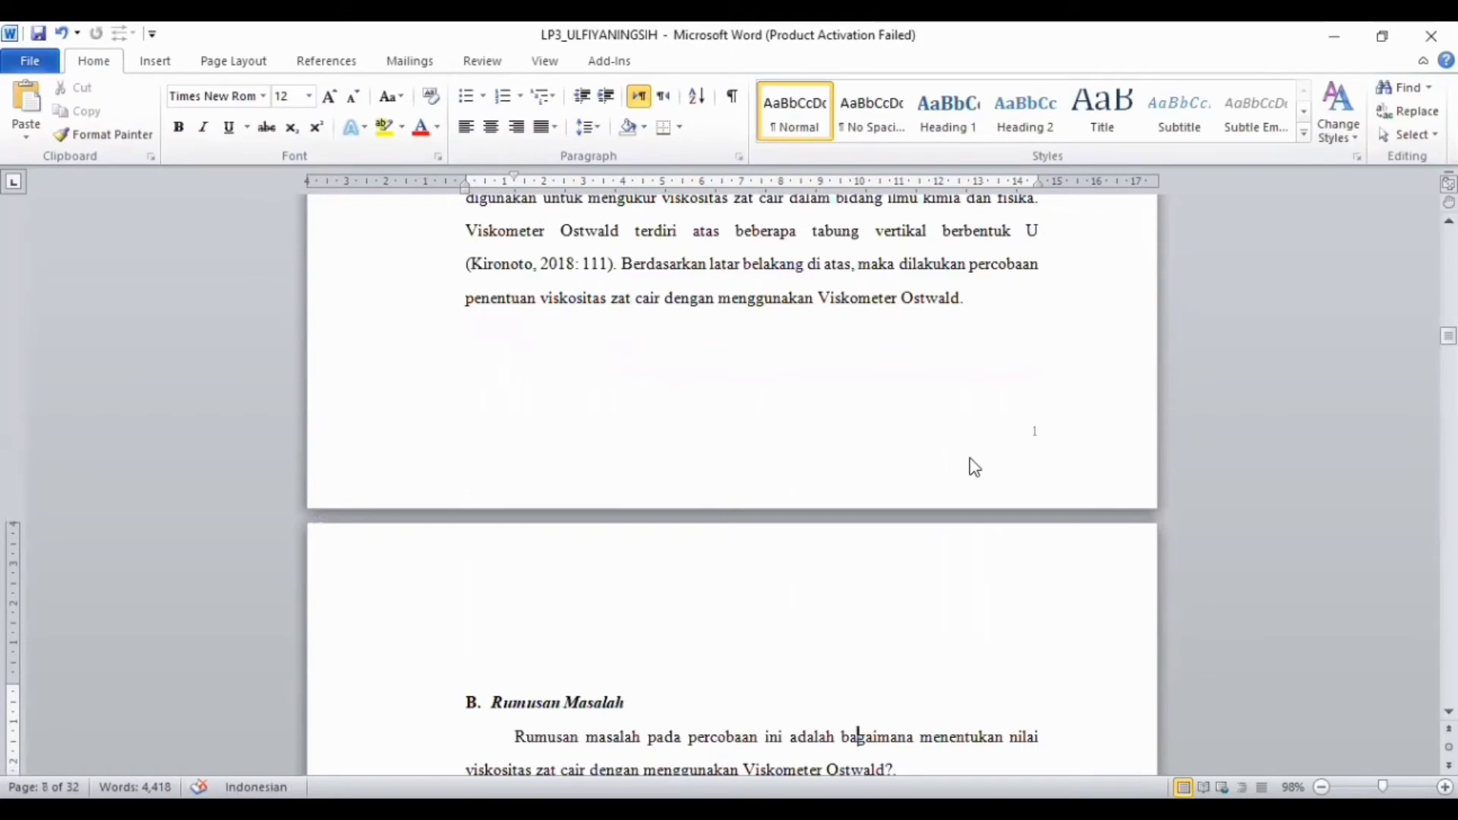
{"action": "scroll", "coordinate": [971, 464], "scroll_direction": "up", "scroll_amount": 9}
{"action": "scroll", "coordinate": [972, 459], "scroll_direction": "up", "scroll_amount": 6}
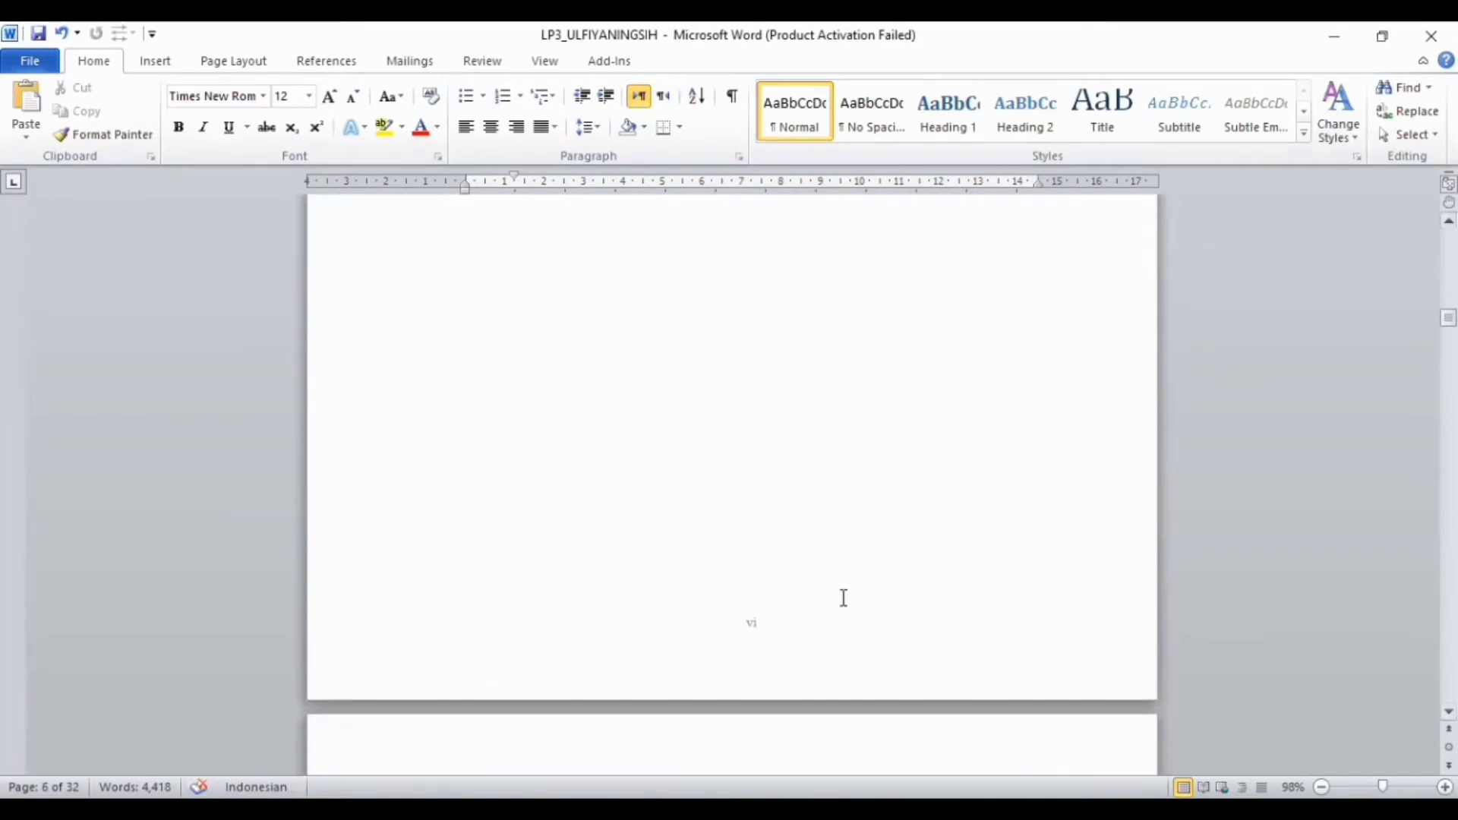
{"action": "scroll", "coordinate": [800, 544], "scroll_direction": "up", "scroll_amount": 3}
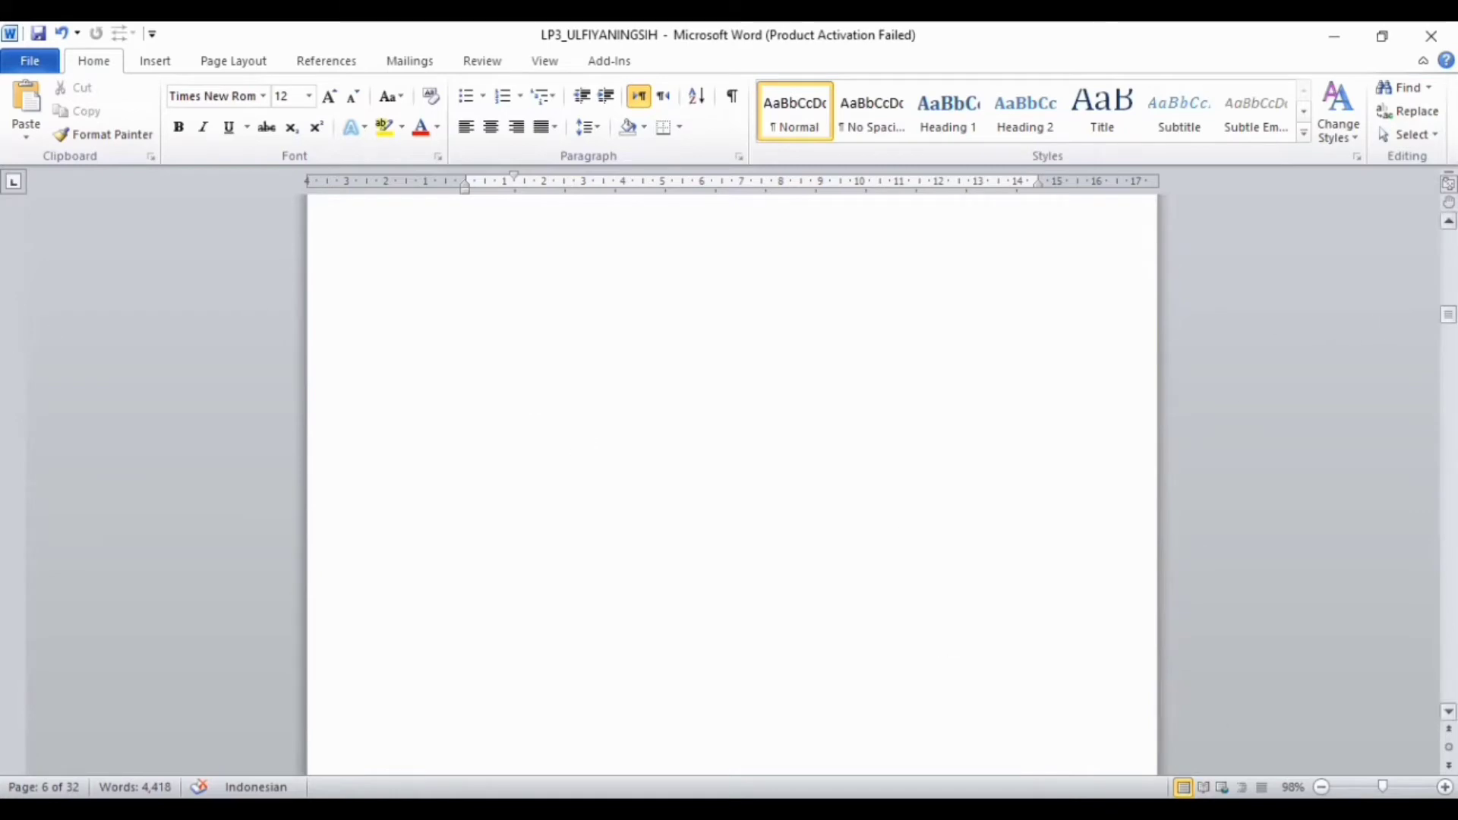
Update the Heading 1 style to match the formatting of the LEMBARAN PENGESAHAN title
{"action": "left_click_drag", "start_coordinate": [1449, 315], "coordinate": [1448, 255]}
{"action": "scroll", "coordinate": [914, 612], "scroll_direction": "down", "scroll_amount": 1}
{"action": "left_click", "coordinate": [808, 469]}
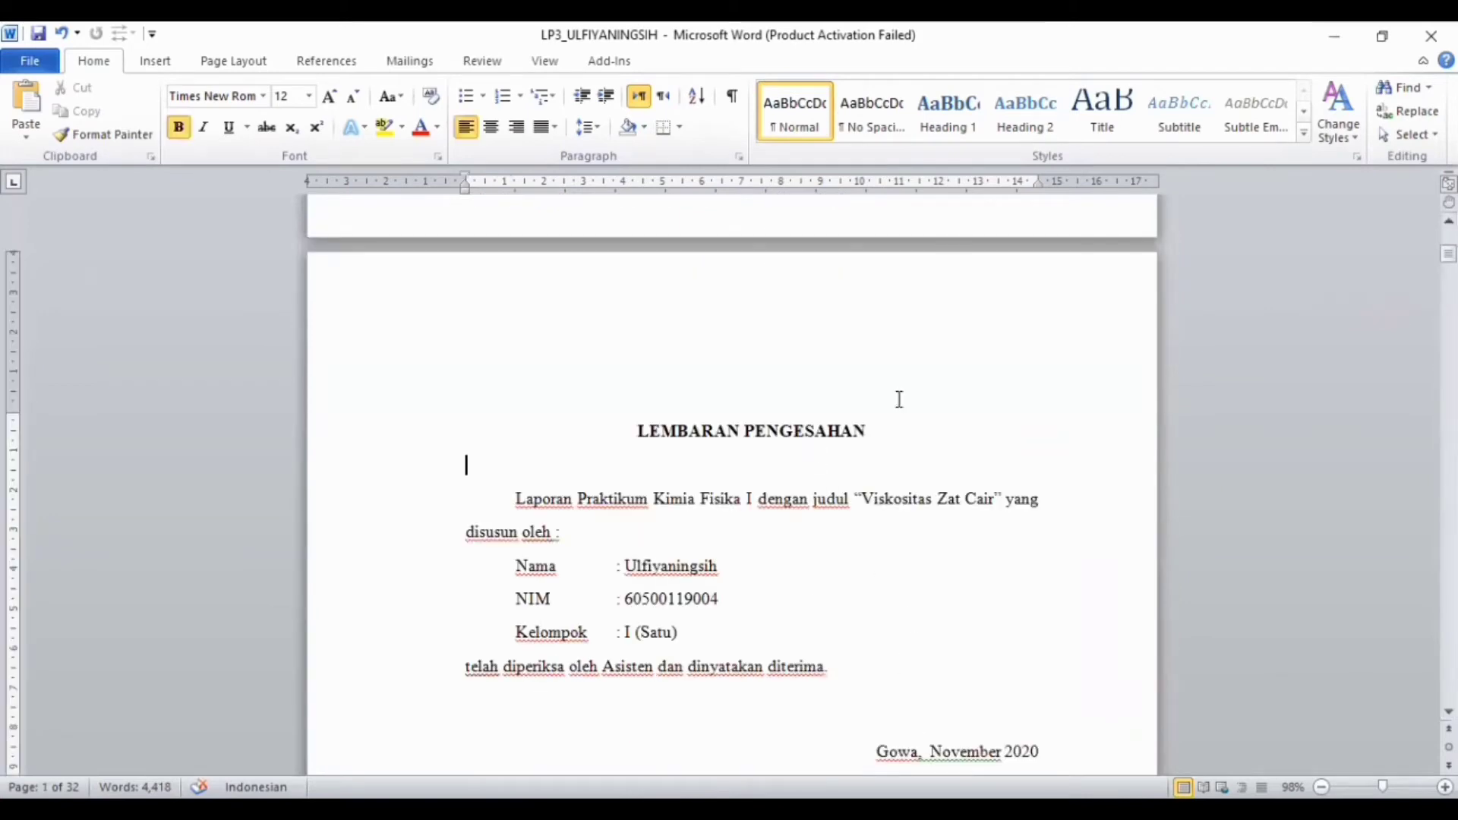
{"action": "left_click_drag", "start_coordinate": [866, 430], "coordinate": [851, 435]}
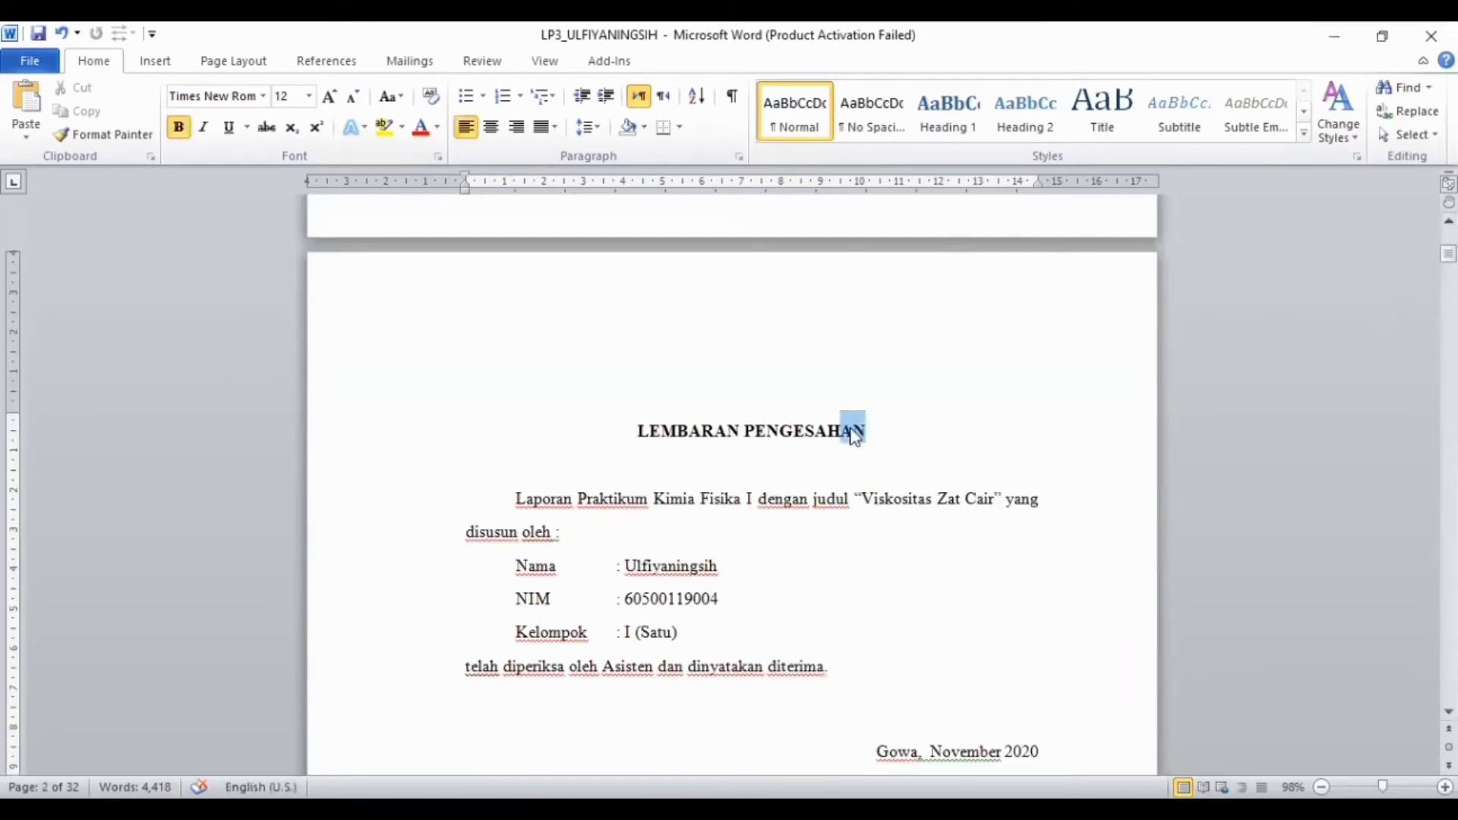
{"action": "left_click", "coordinate": [878, 430]}
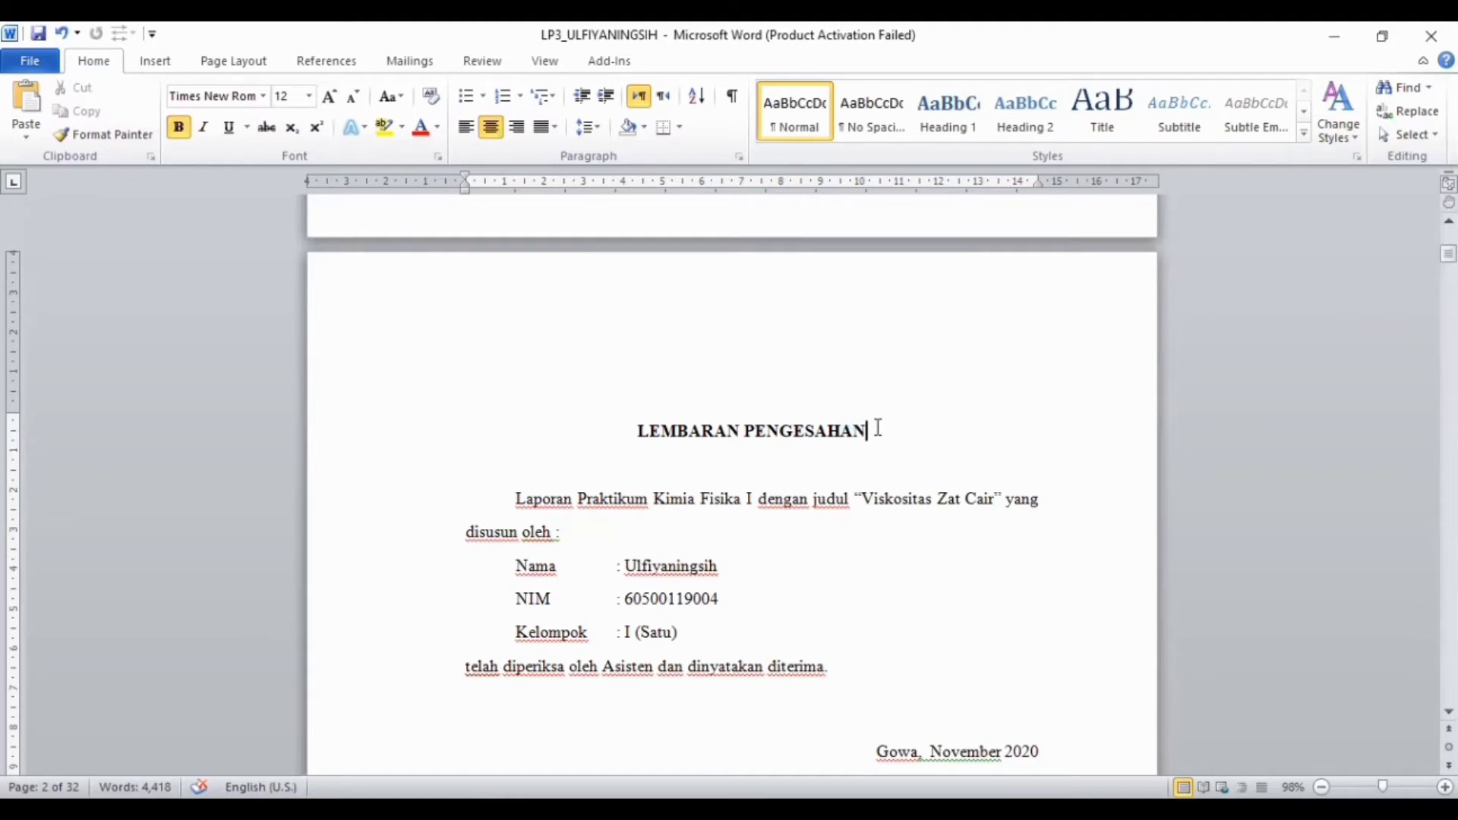
{"action": "left_click_drag", "start_coordinate": [878, 429], "coordinate": [697, 417]}
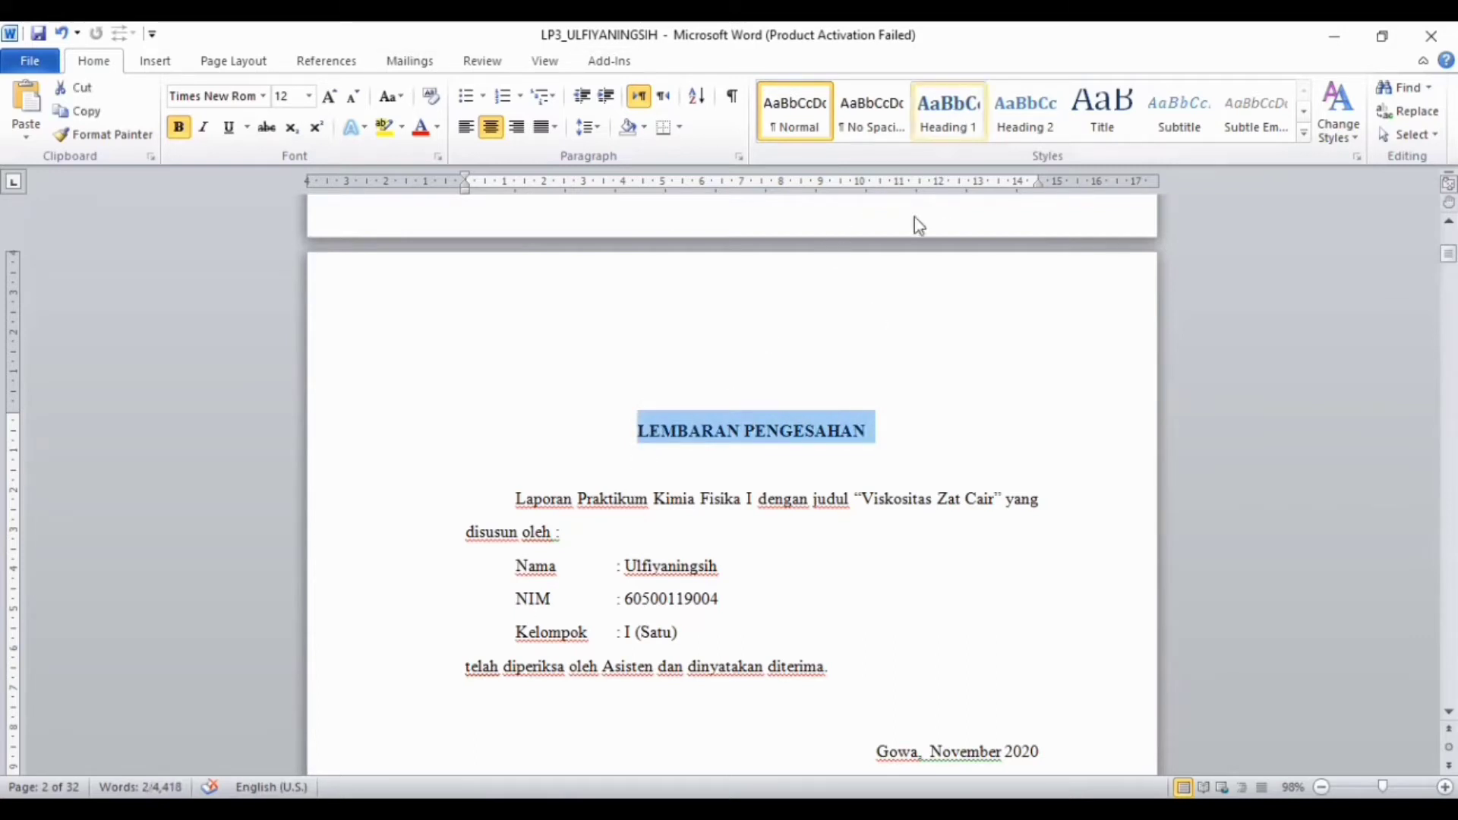
{"action": "right_click", "coordinate": [958, 123]}
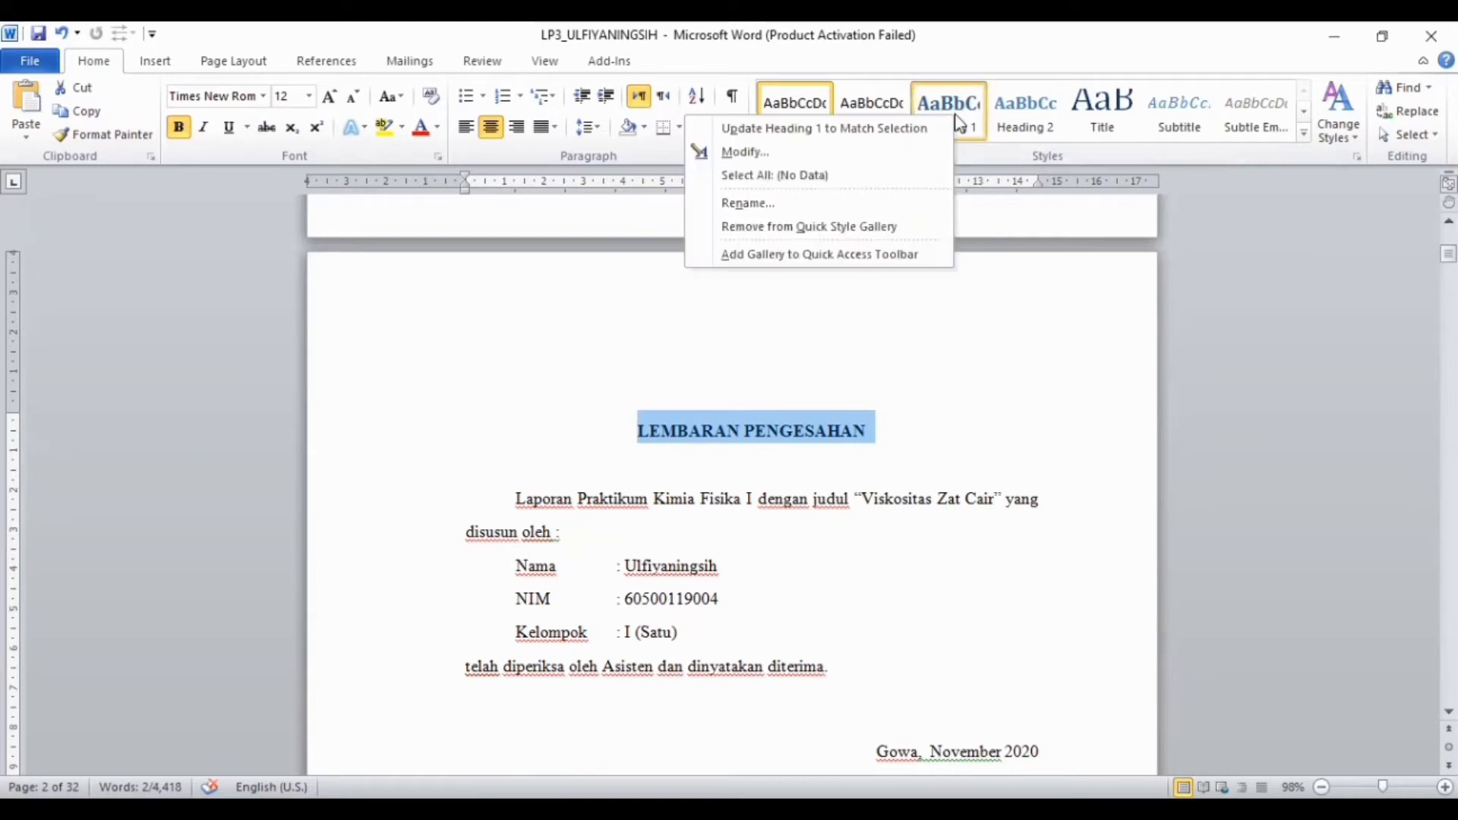
{"action": "left_click", "coordinate": [889, 141]}
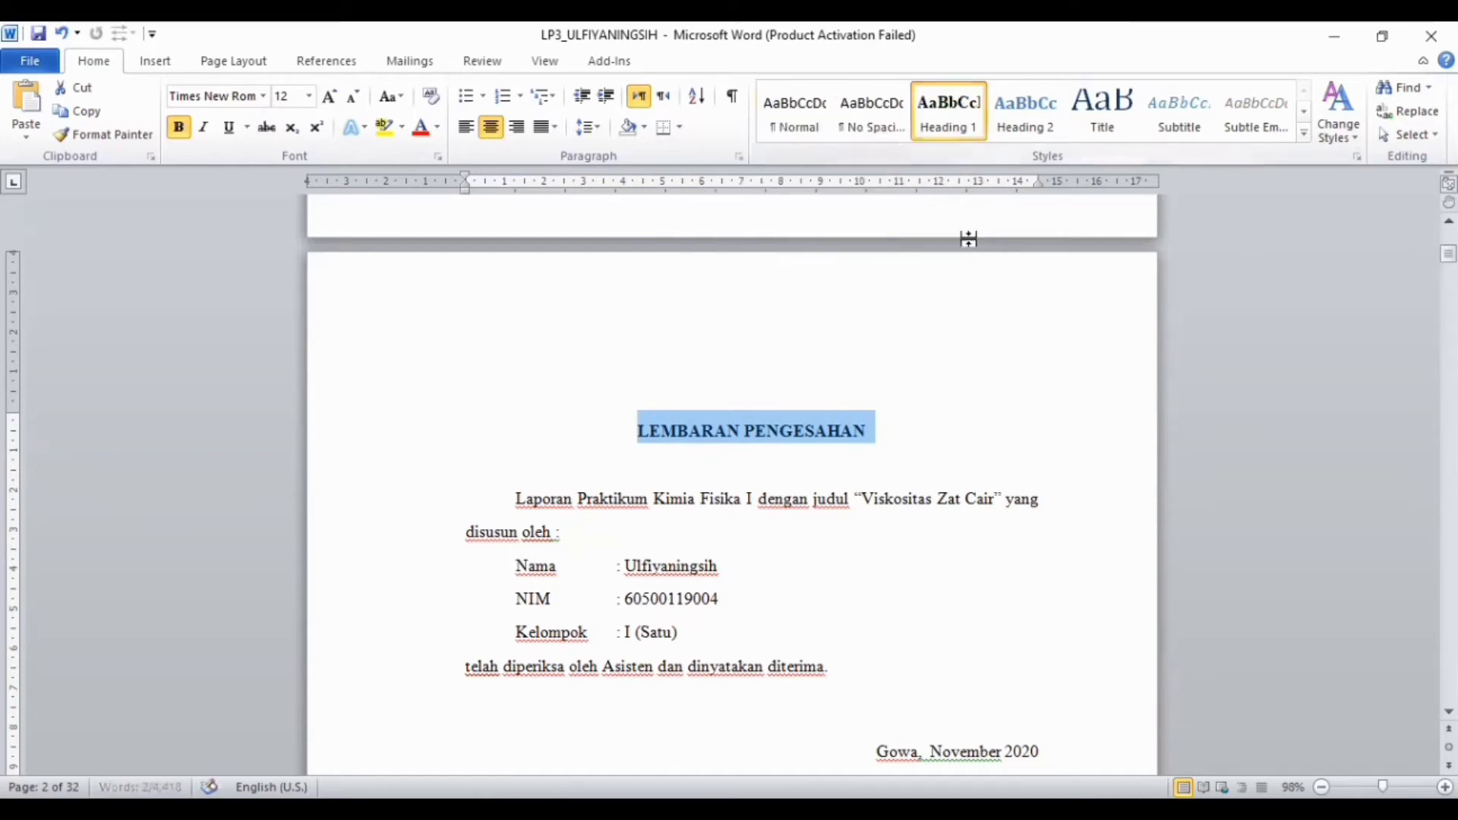
Apply Heading 1 to the KATA PENGANTAR title, undoing a mistaken Heading 2, and to the DAFTAR ISI title
{"action": "scroll", "coordinate": [720, 515], "scroll_direction": "down", "scroll_amount": 10}
{"action": "scroll", "coordinate": [720, 515], "scroll_direction": "down", "scroll_amount": 12}
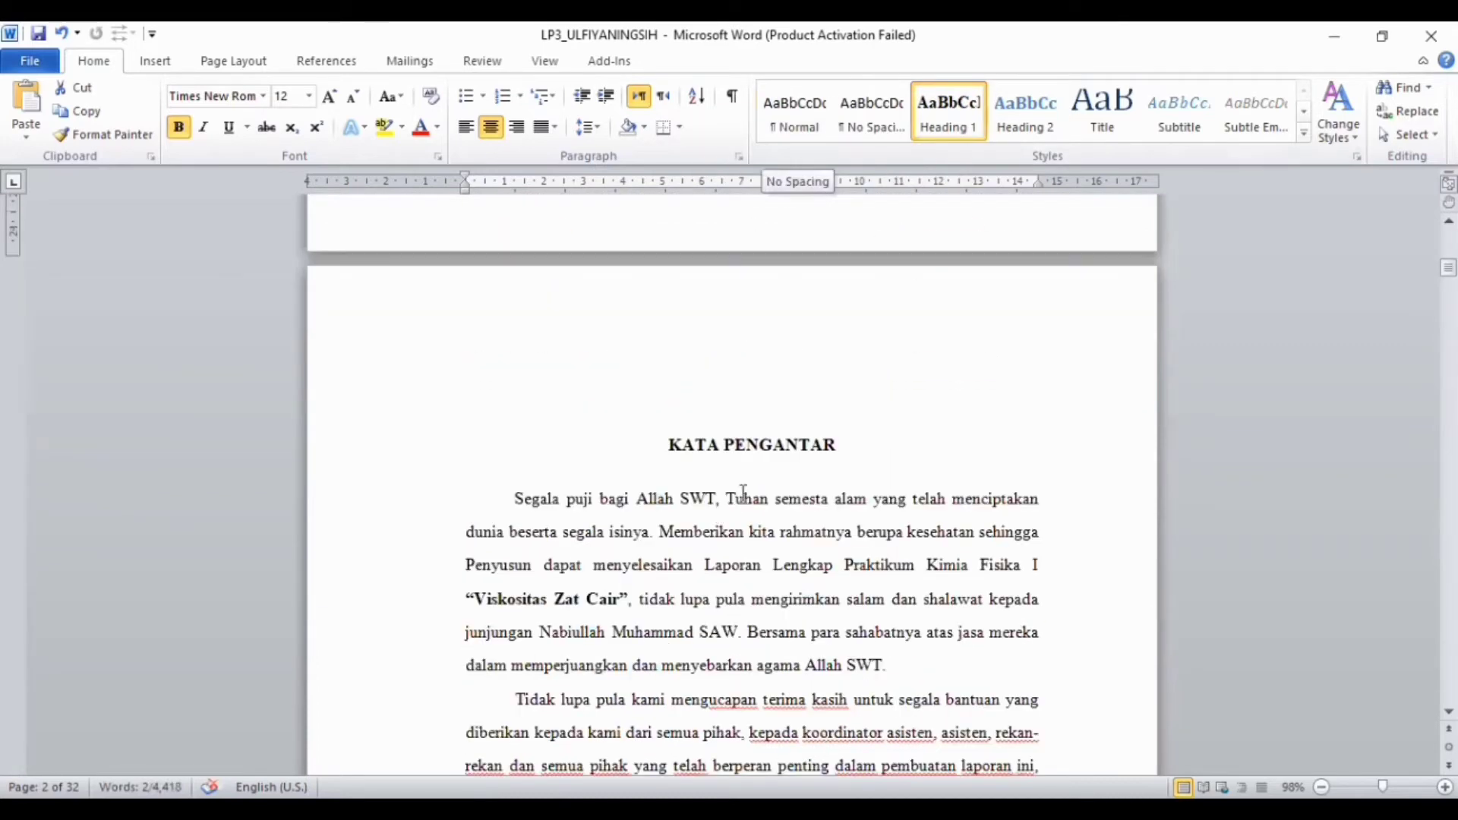
{"action": "left_click_drag", "start_coordinate": [857, 444], "coordinate": [669, 431]}
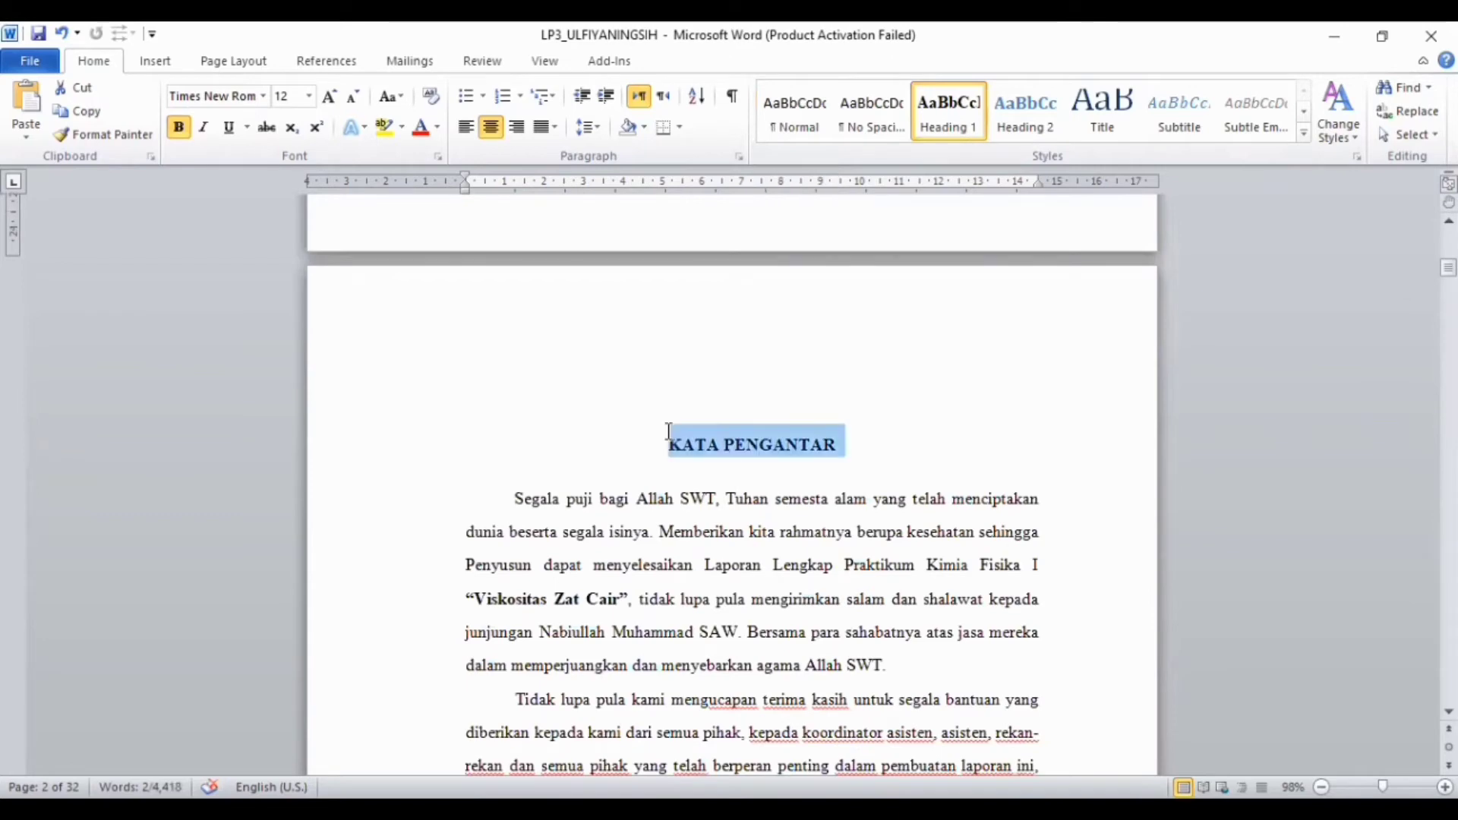
{"action": "left_click", "coordinate": [1061, 140]}
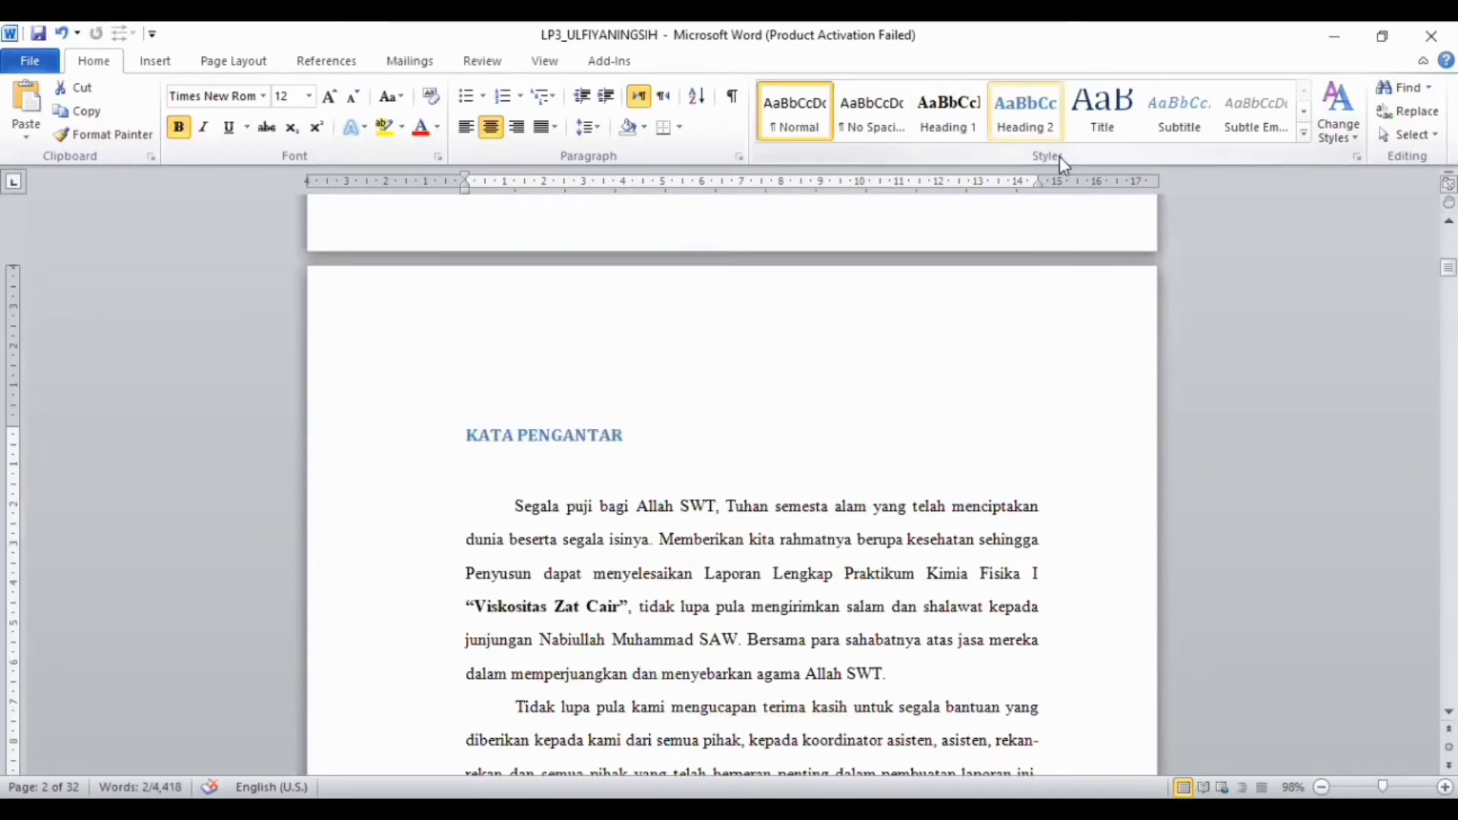
{"action": "key", "text": "ctrl+z"}
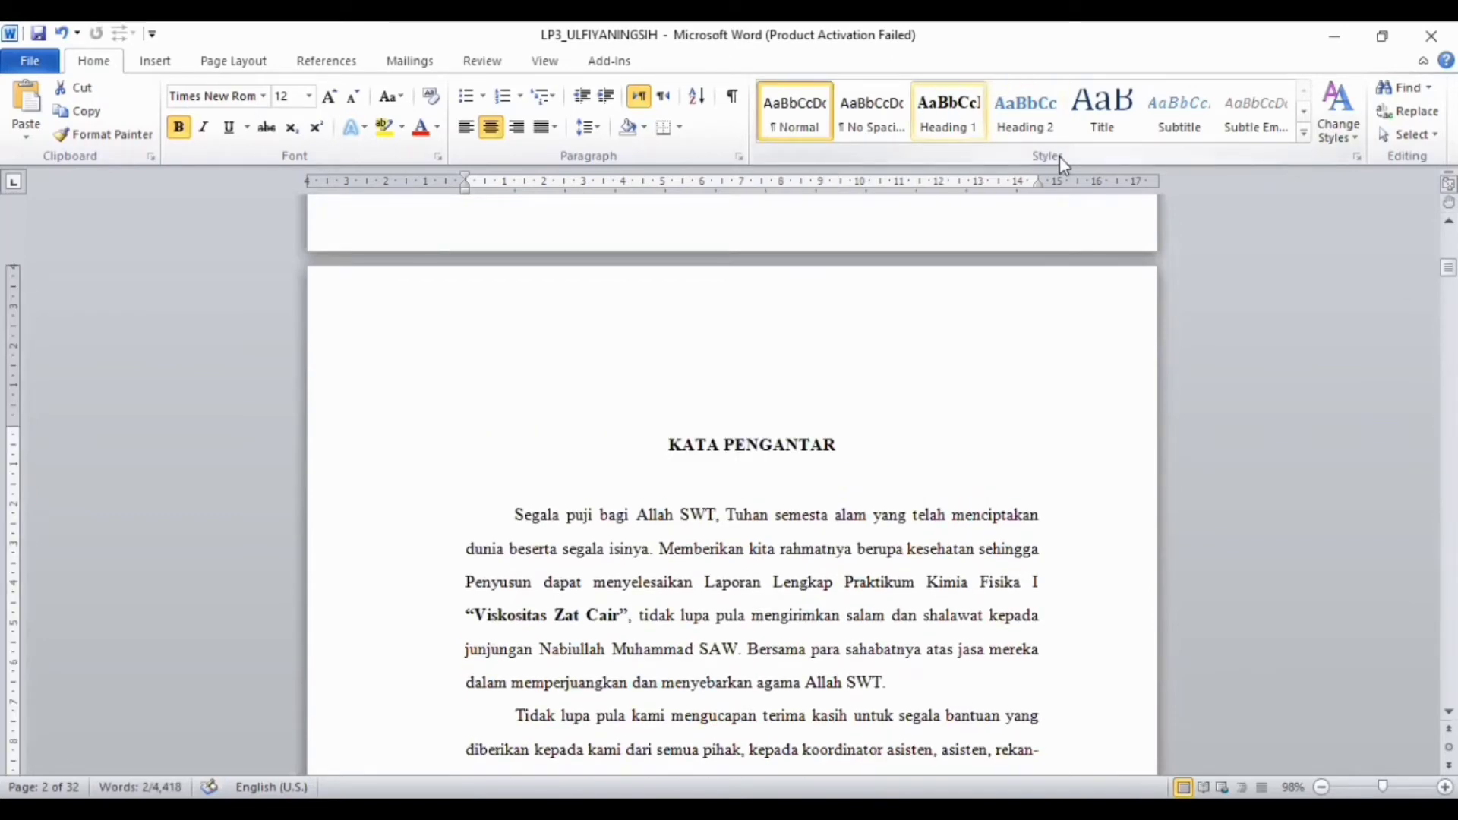
{"action": "scroll", "coordinate": [839, 664], "scroll_direction": "down", "scroll_amount": 3}
{"action": "scroll", "coordinate": [839, 664], "scroll_direction": "down", "scroll_amount": 15}
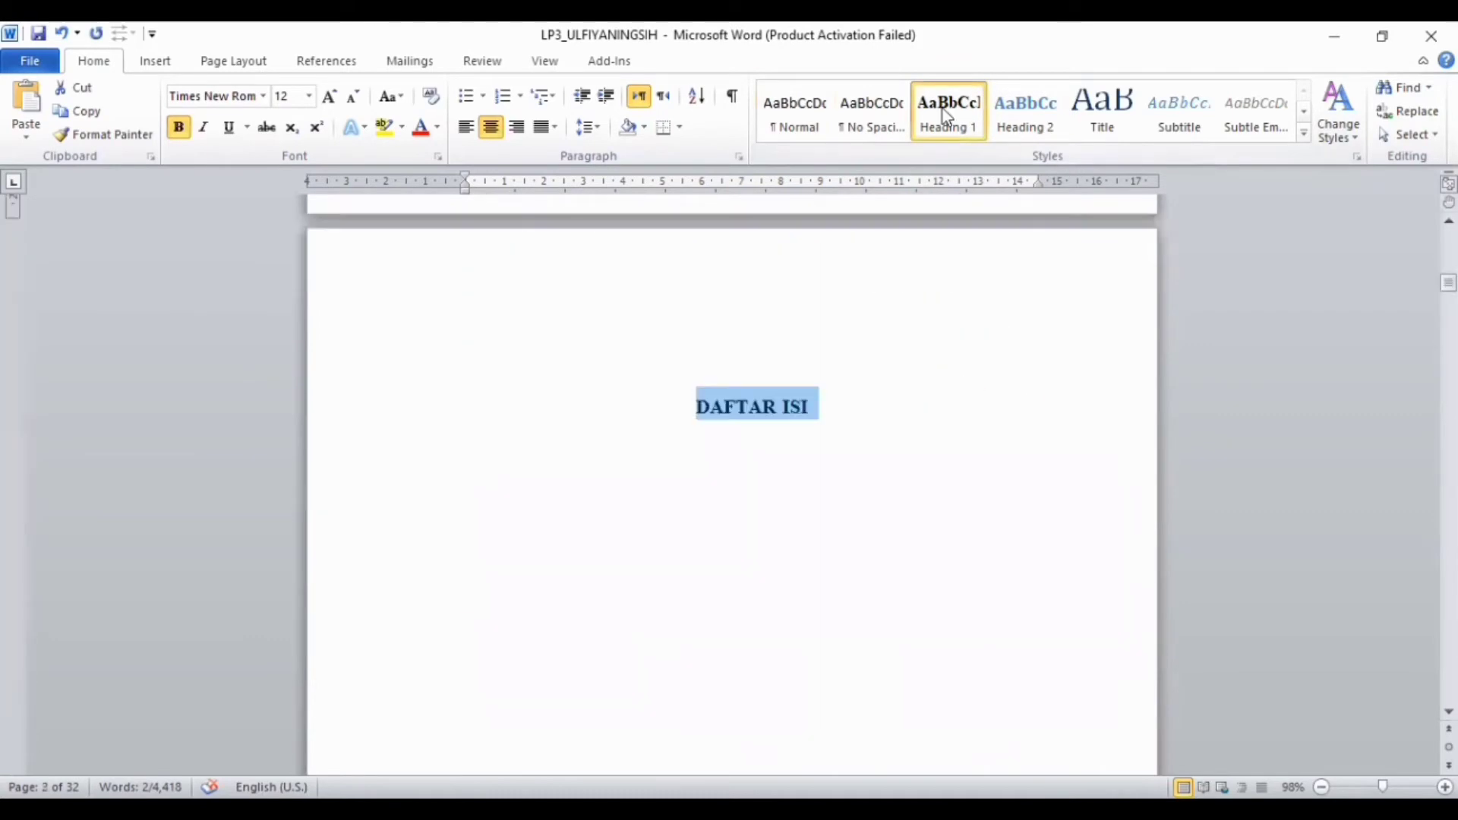
{"action": "left_click", "coordinate": [944, 111]}
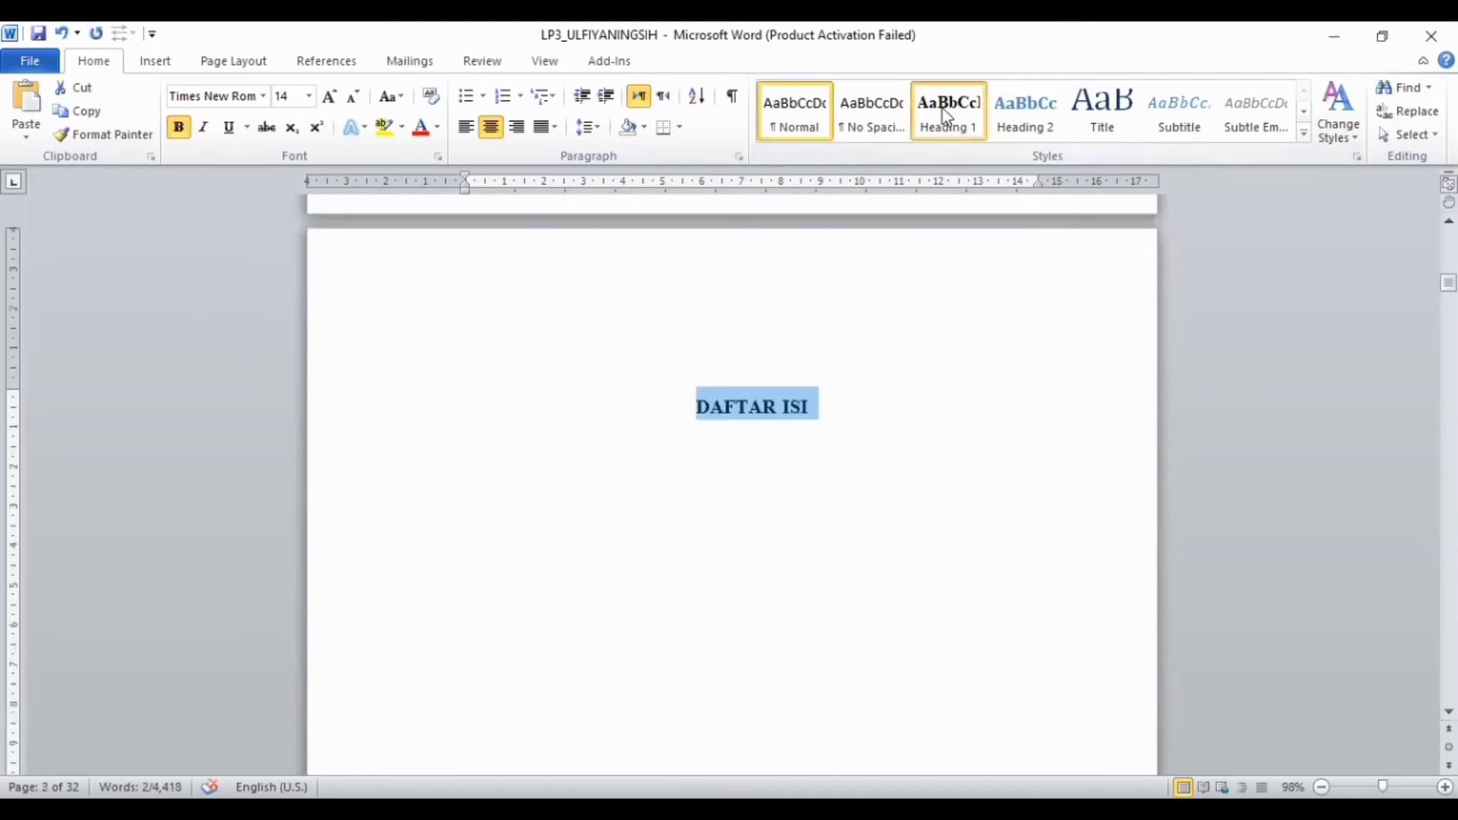
Apply the Heading 1 style to the DAFTAR TABEL and DAFTAR LAMPIRAN titles
{"action": "scroll", "coordinate": [821, 448], "scroll_direction": "down", "scroll_amount": 15}
{"action": "scroll", "coordinate": [820, 448], "scroll_direction": "down", "scroll_amount": 4}
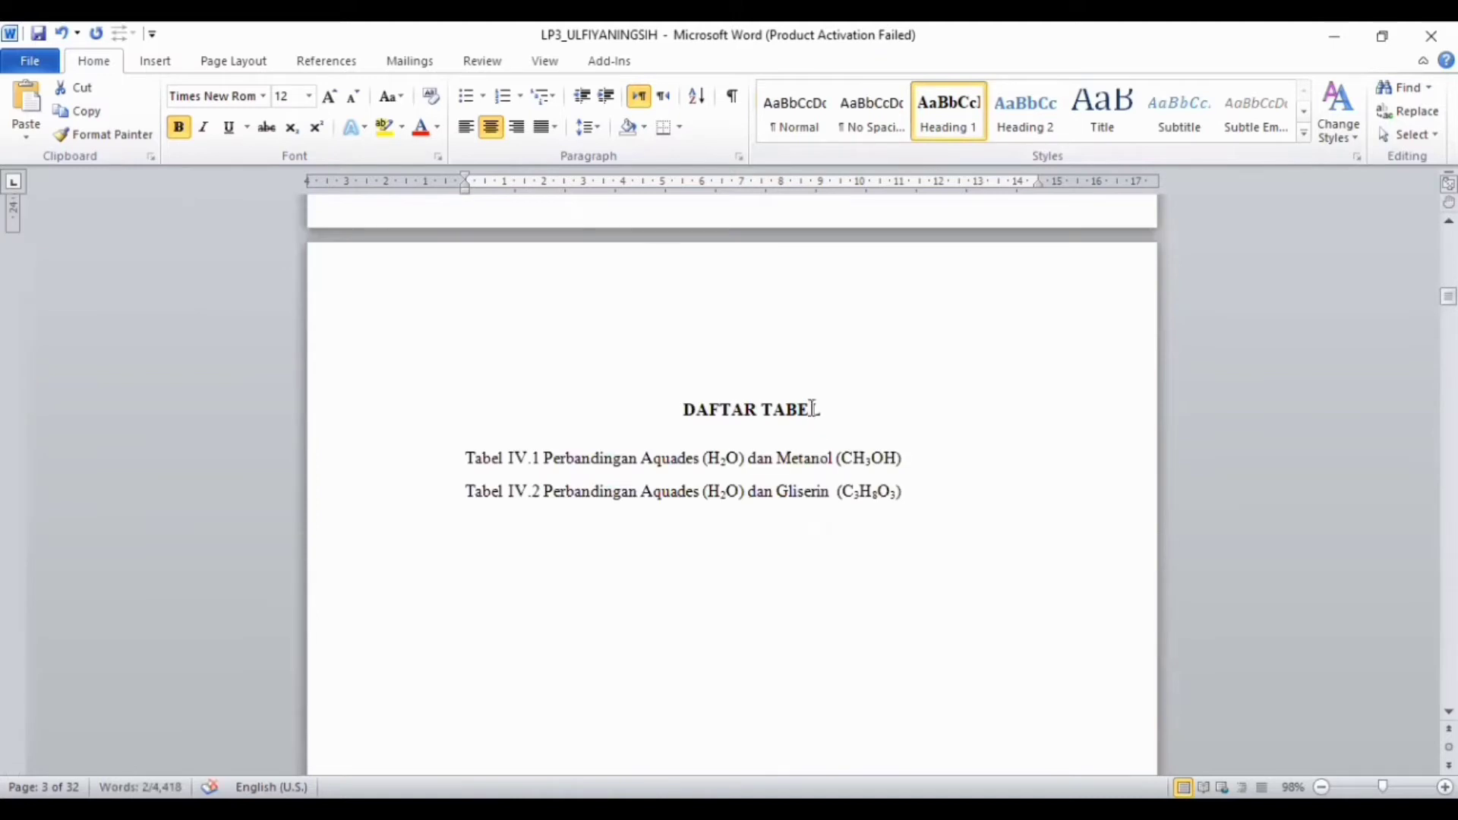
{"action": "left_click_drag", "start_coordinate": [827, 410], "coordinate": [654, 407]}
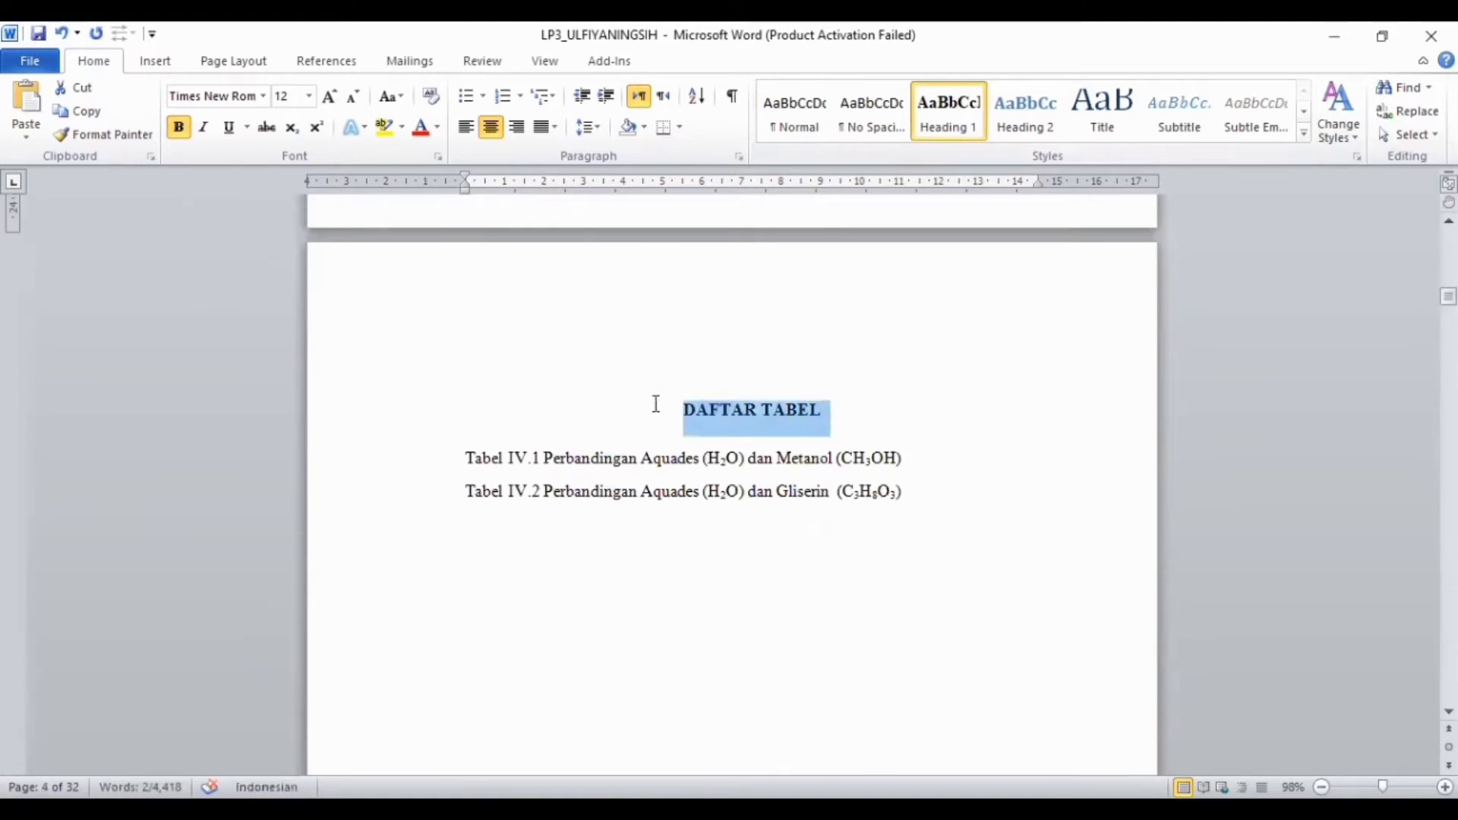
{"action": "left_click", "coordinate": [959, 107]}
{"action": "scroll", "coordinate": [759, 566], "scroll_direction": "down", "scroll_amount": 20}
{"action": "scroll", "coordinate": [759, 566], "scroll_direction": "down", "scroll_amount": 15}
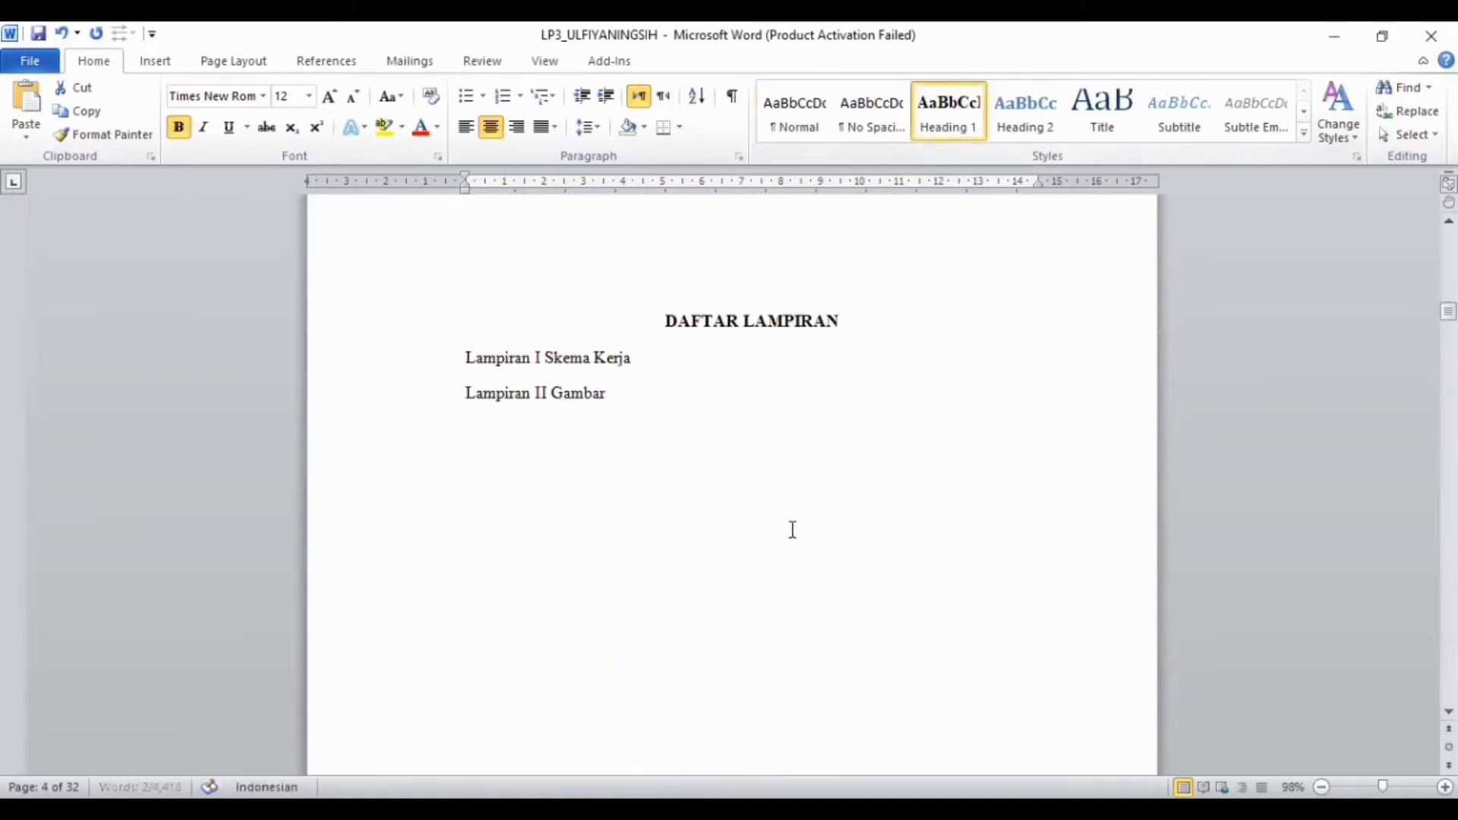
{"action": "left_click_drag", "start_coordinate": [897, 334], "coordinate": [662, 303]}
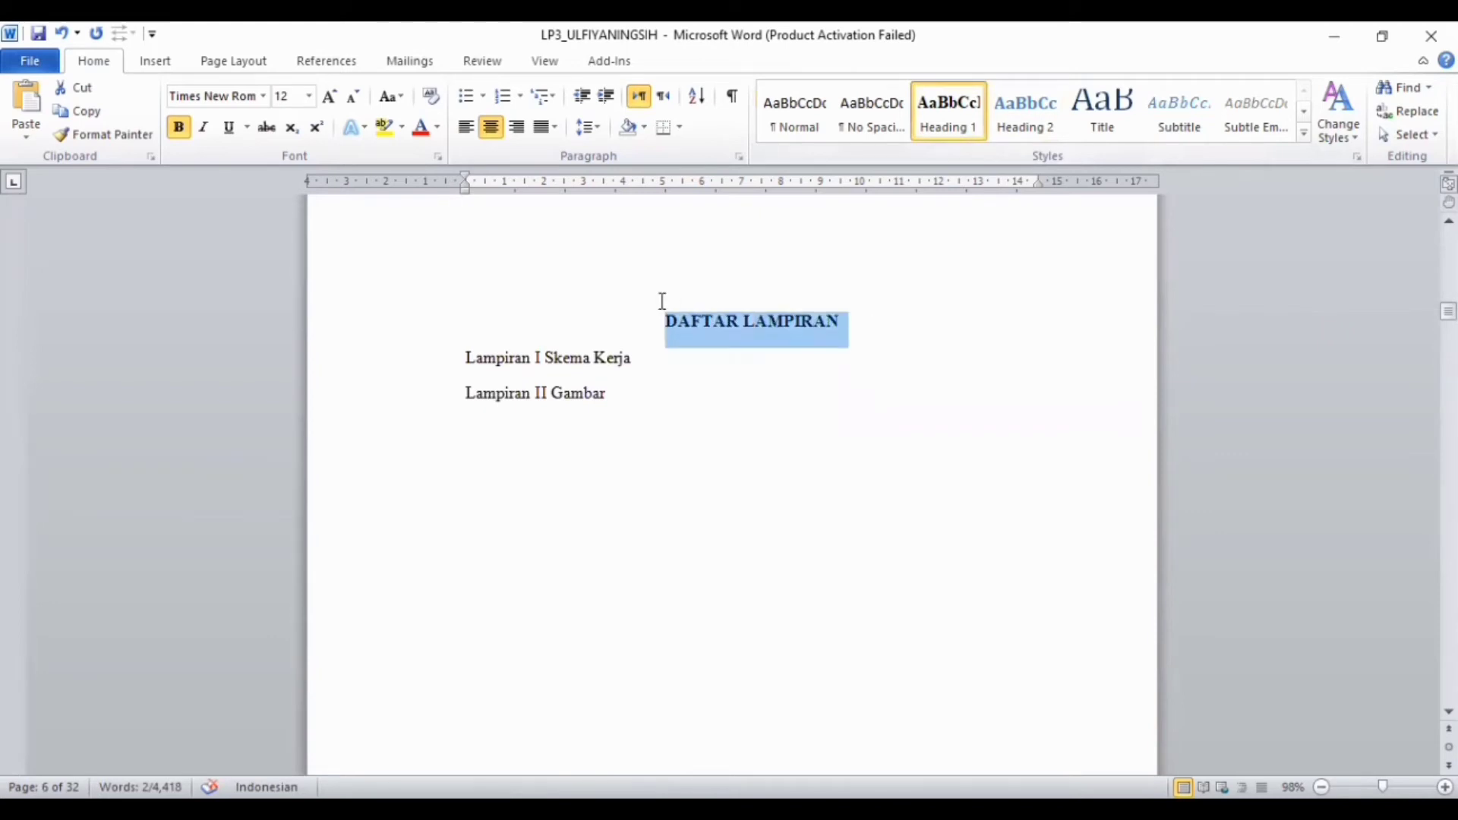
{"action": "left_click", "coordinate": [938, 121]}
Apply the Heading 1 style to the two-line BAB I PENDAHULUAN chapter title
{"action": "scroll", "coordinate": [817, 472], "scroll_direction": "down", "scroll_amount": 5}
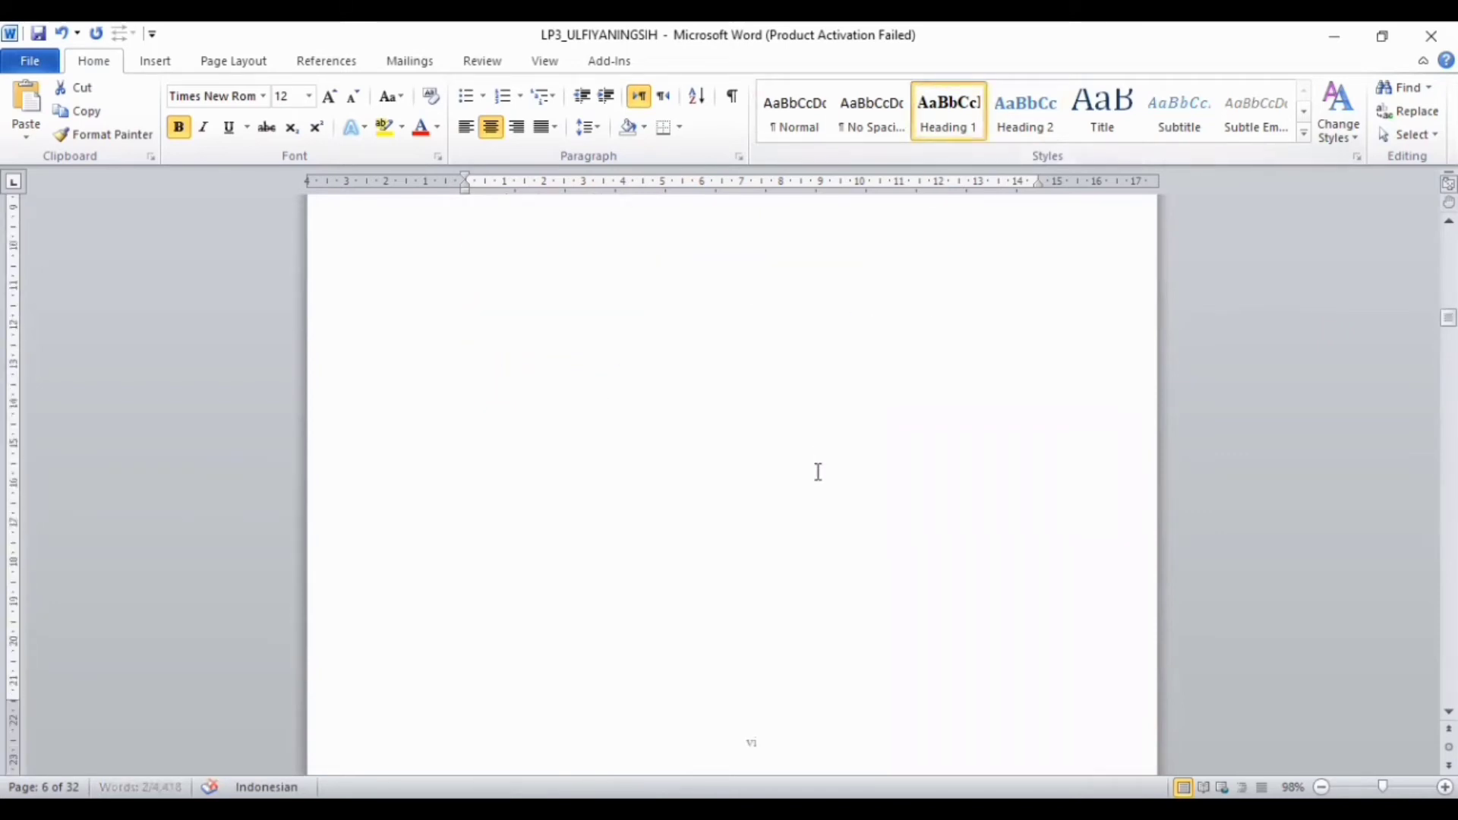
{"action": "scroll", "coordinate": [818, 471], "scroll_direction": "down", "scroll_amount": 6}
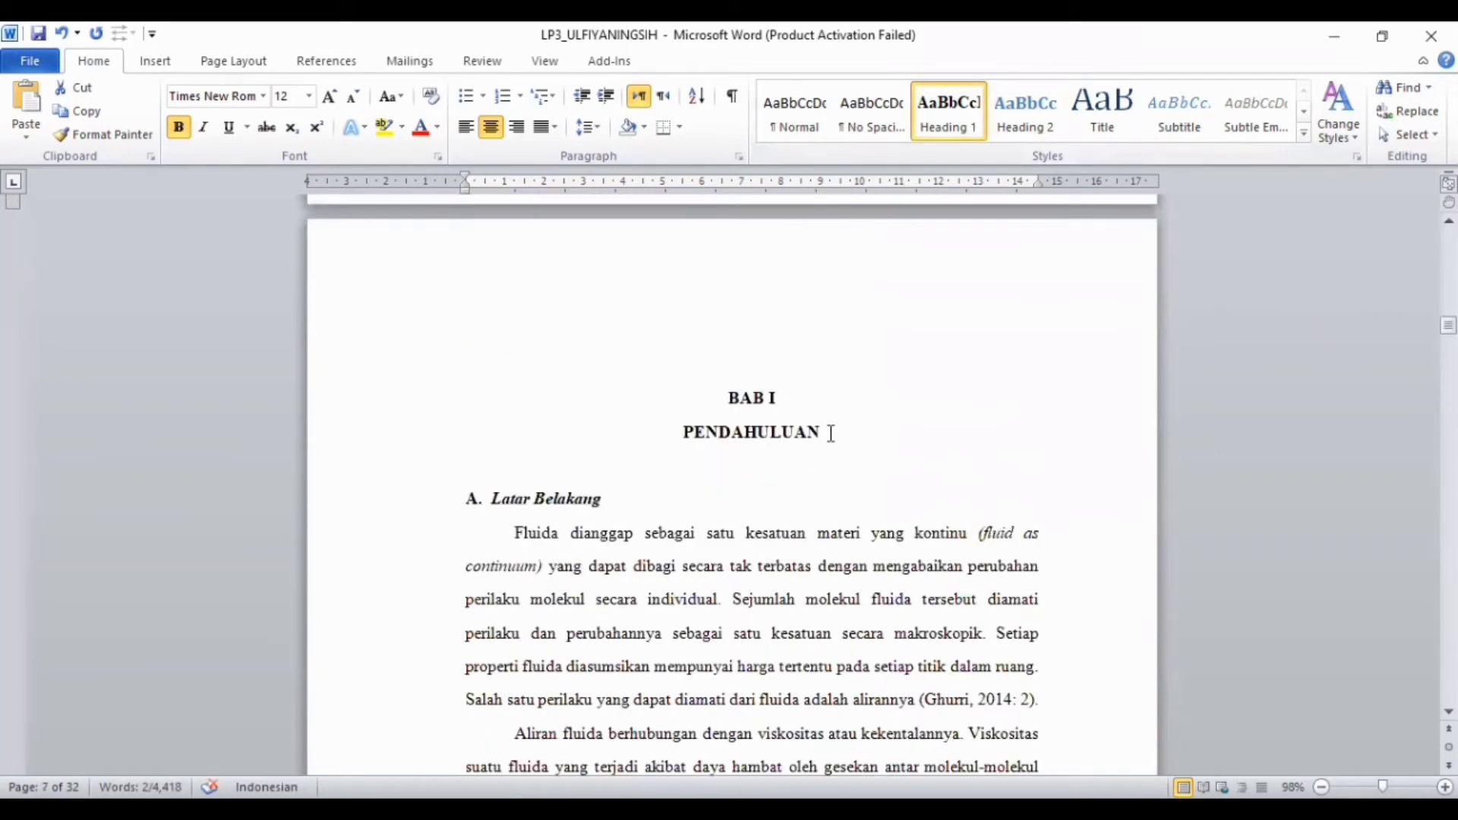
{"action": "left_click_drag", "start_coordinate": [831, 433], "coordinate": [742, 380]}
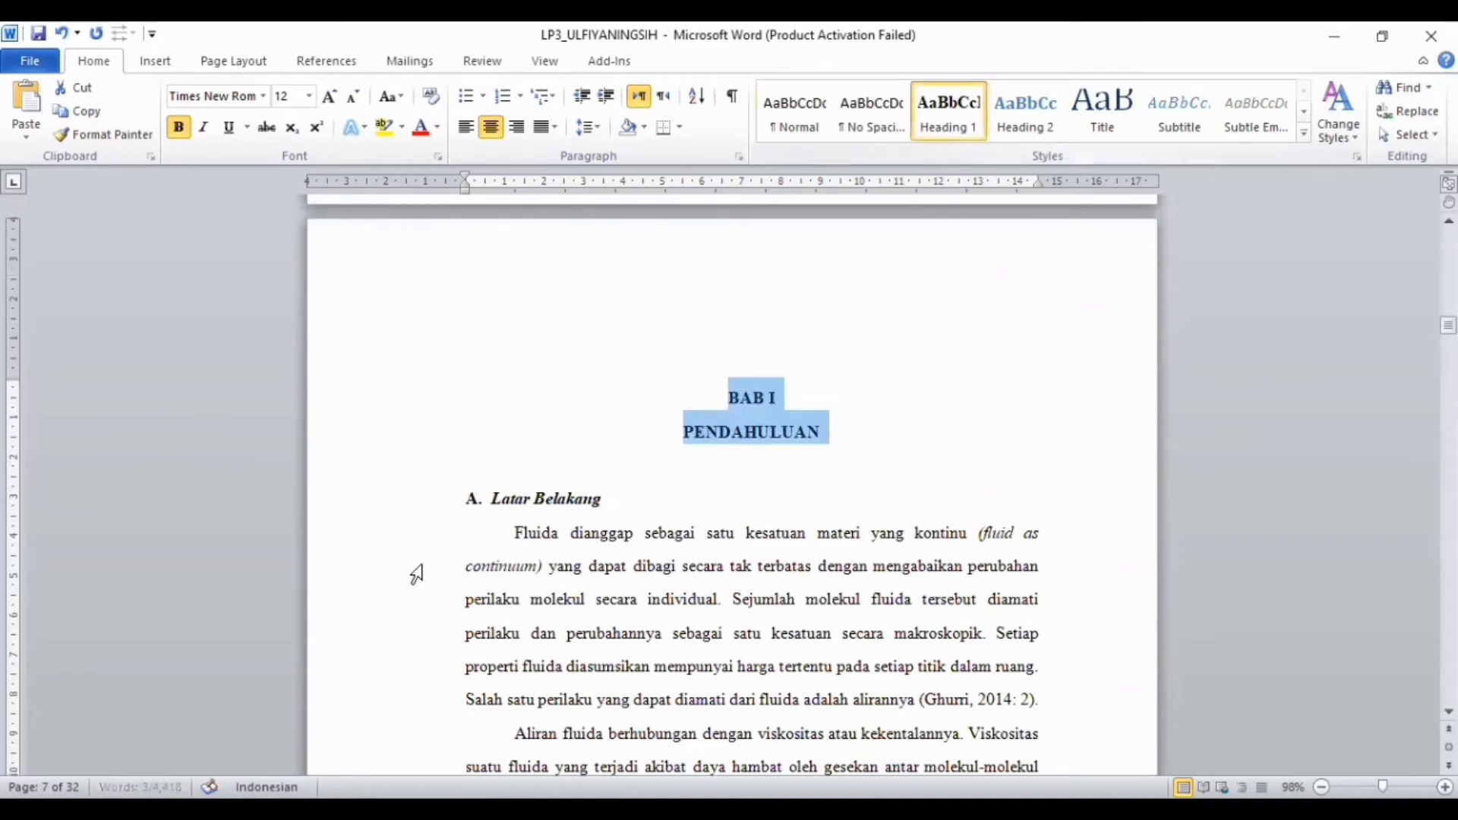
Update the Heading 2 style to match the formatting of the Latar Belakang subheading in BAB I
{"action": "left_click", "coordinate": [596, 504]}
{"action": "left_click_drag", "start_coordinate": [590, 508], "coordinate": [500, 497]}
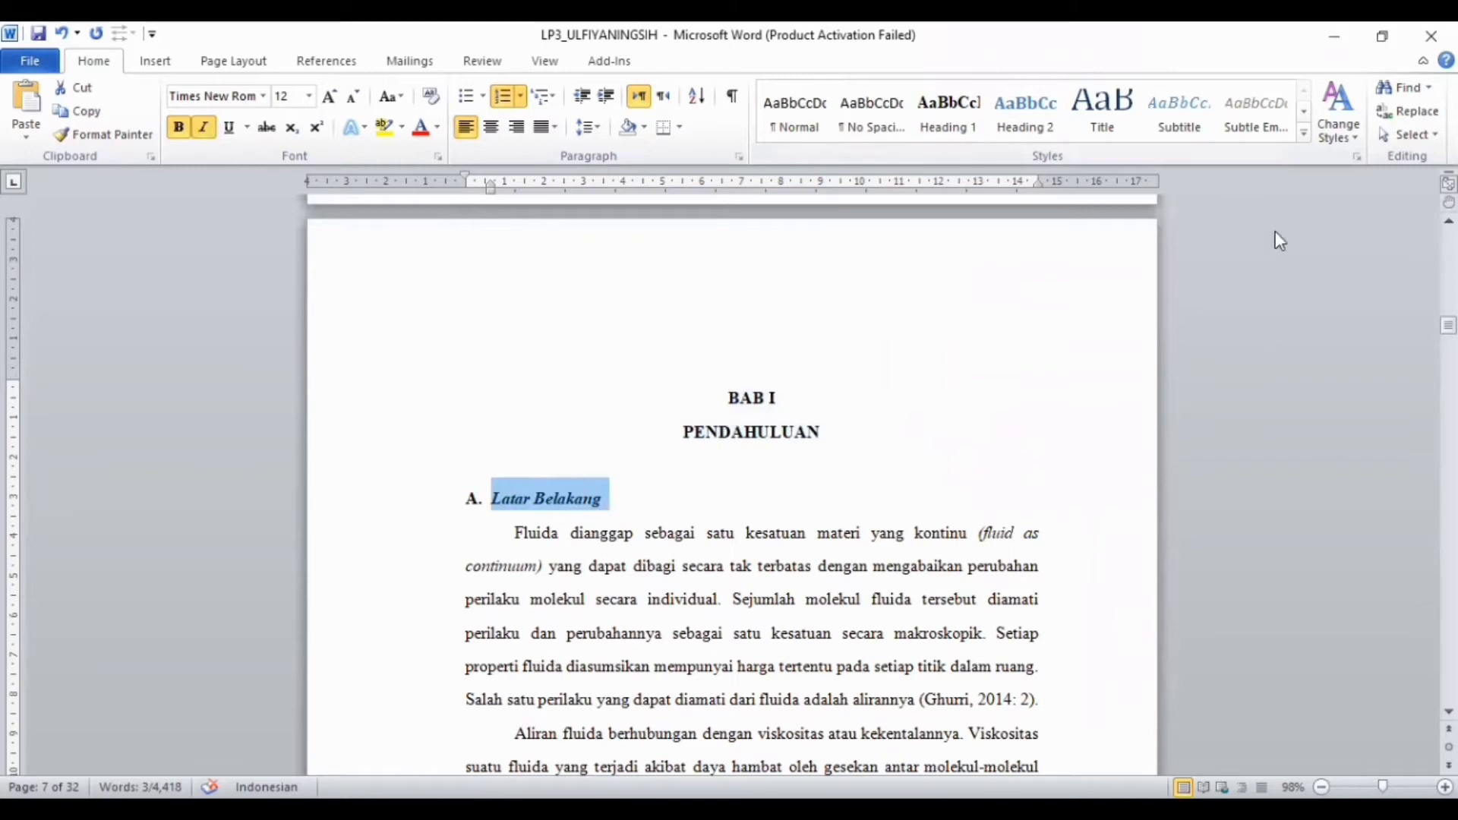
{"action": "right_click", "coordinate": [1048, 120]}
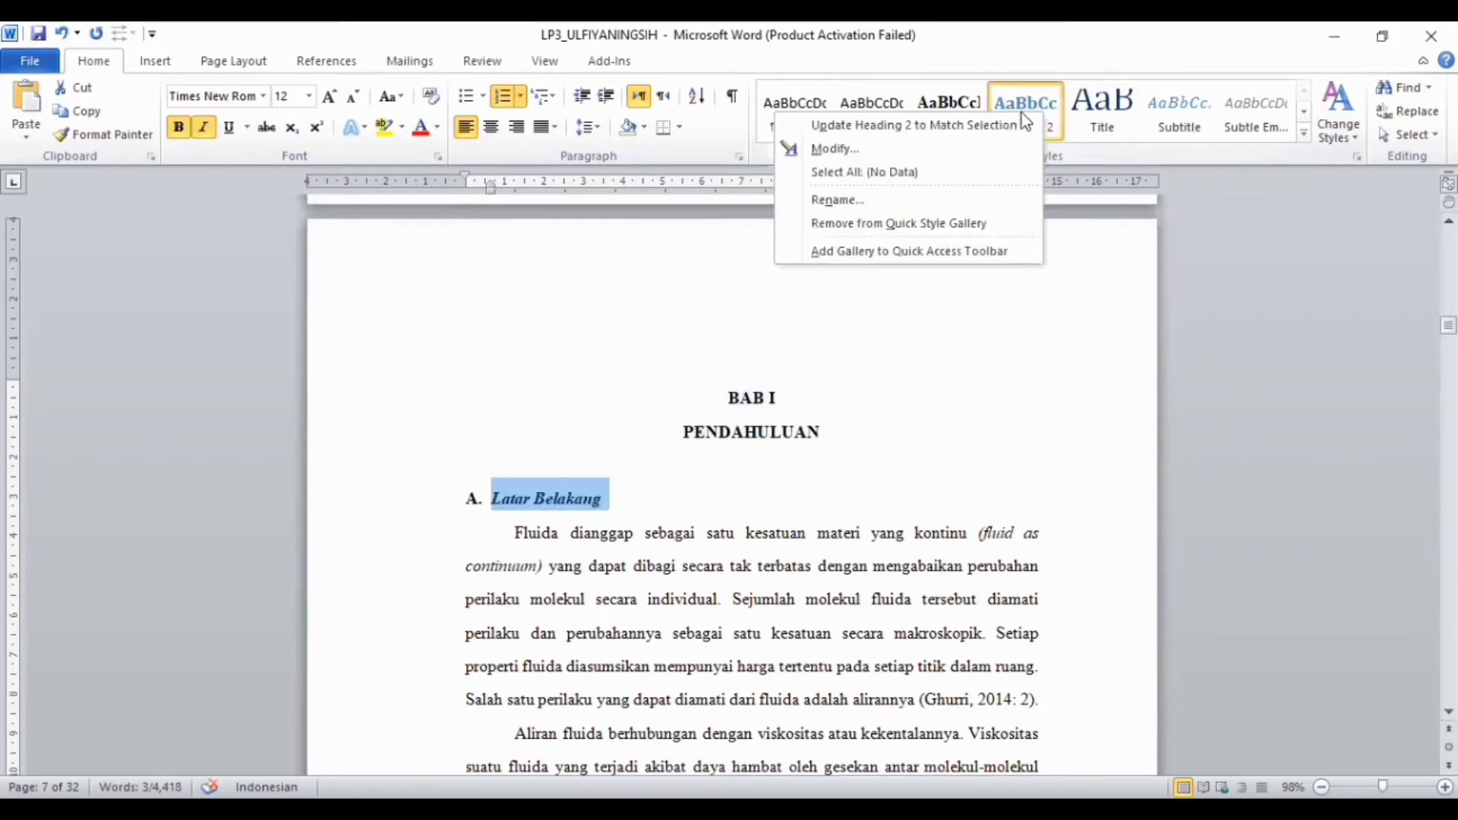
{"action": "left_click", "coordinate": [973, 130]}
{"action": "left_click", "coordinate": [715, 566]}
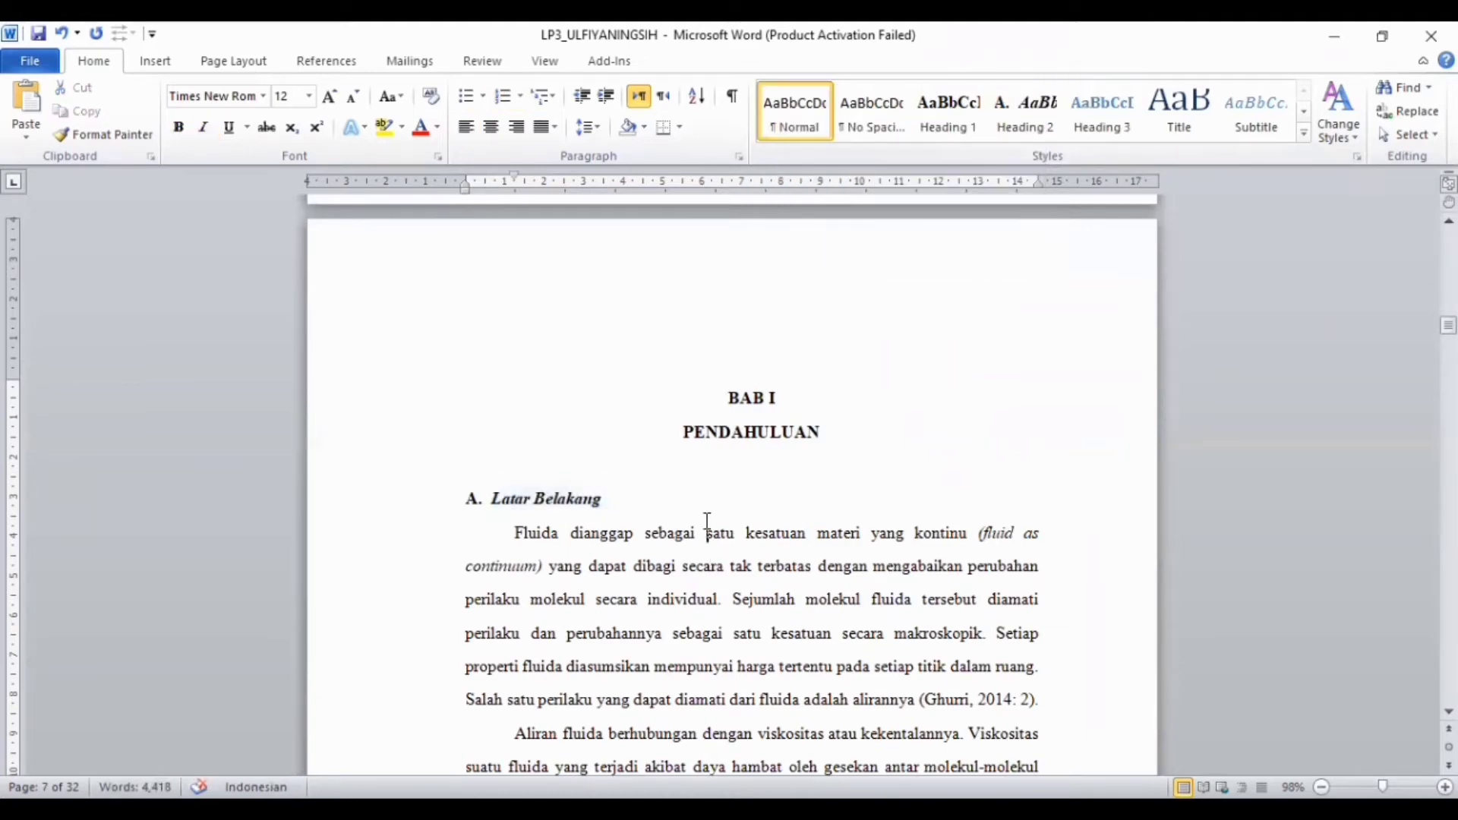
Apply the Heading 2 style to the Rumusan Masalah and Tujuan Percobaan subheadings
{"action": "scroll", "coordinate": [708, 526], "scroll_direction": "down", "scroll_amount": 15}
{"action": "left_click", "coordinate": [671, 266]}
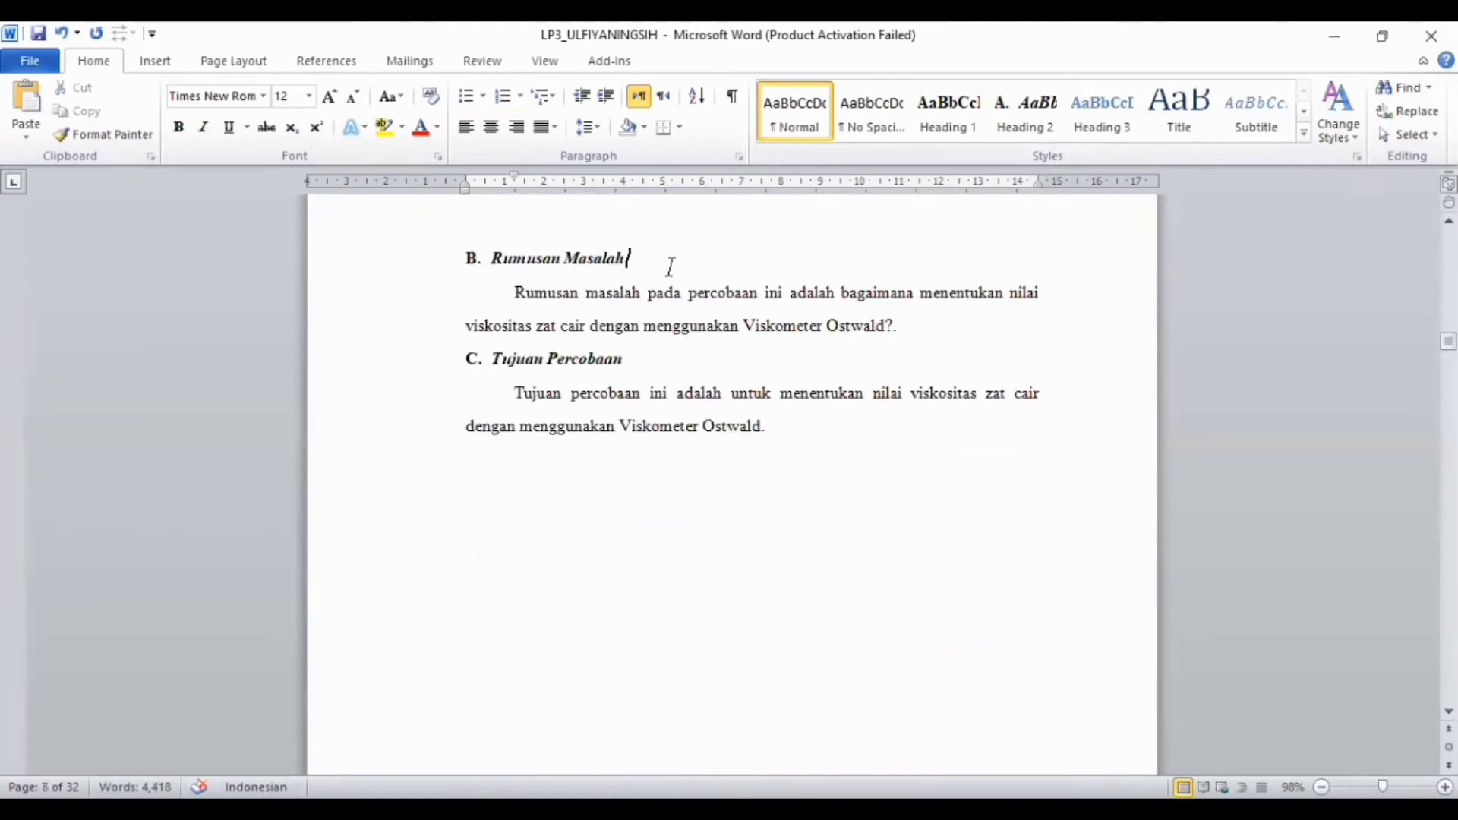
{"action": "left_click_drag", "start_coordinate": [671, 267], "coordinate": [461, 261]}
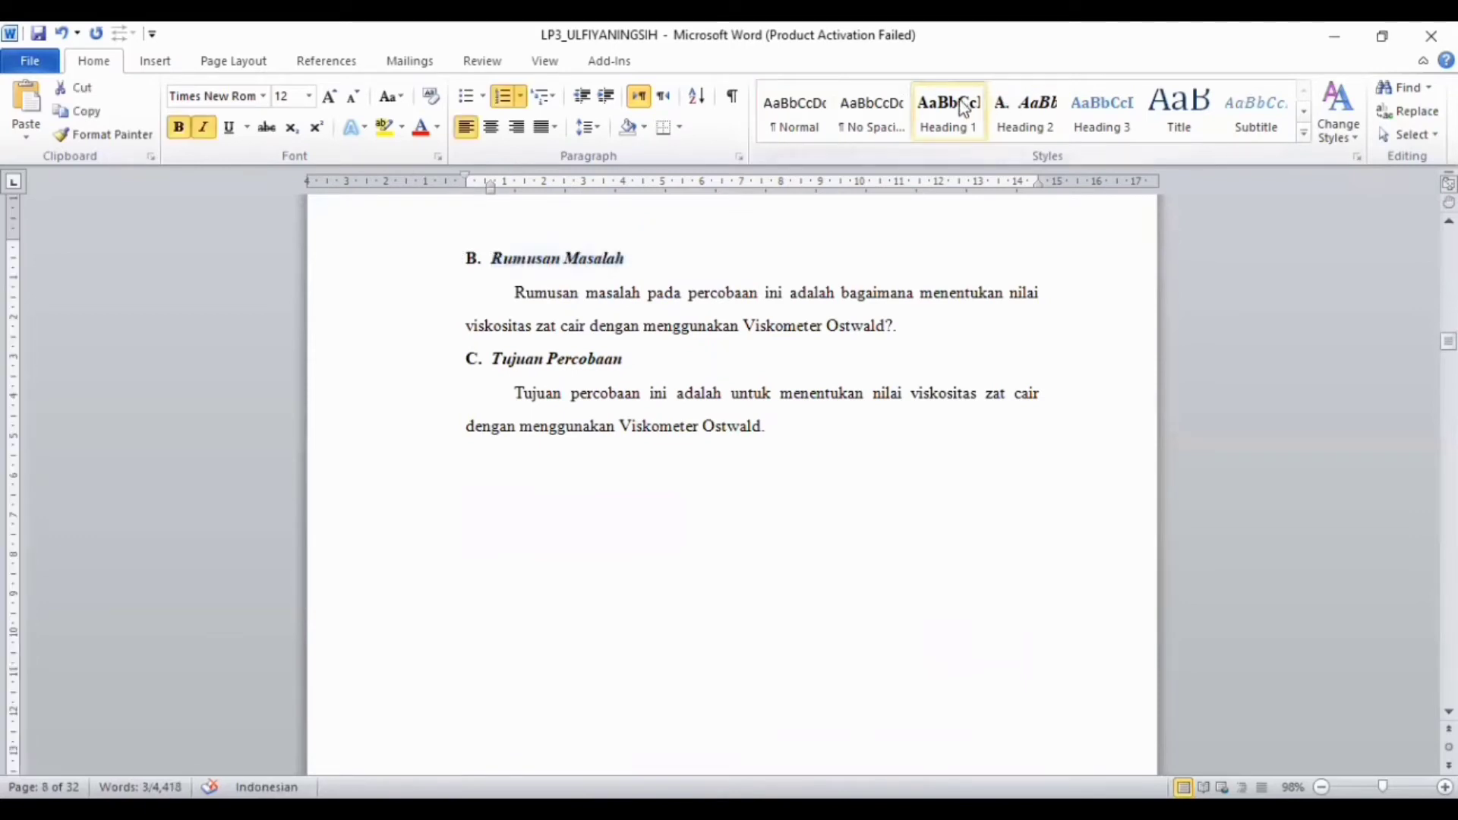
{"action": "left_click", "coordinate": [1029, 109]}
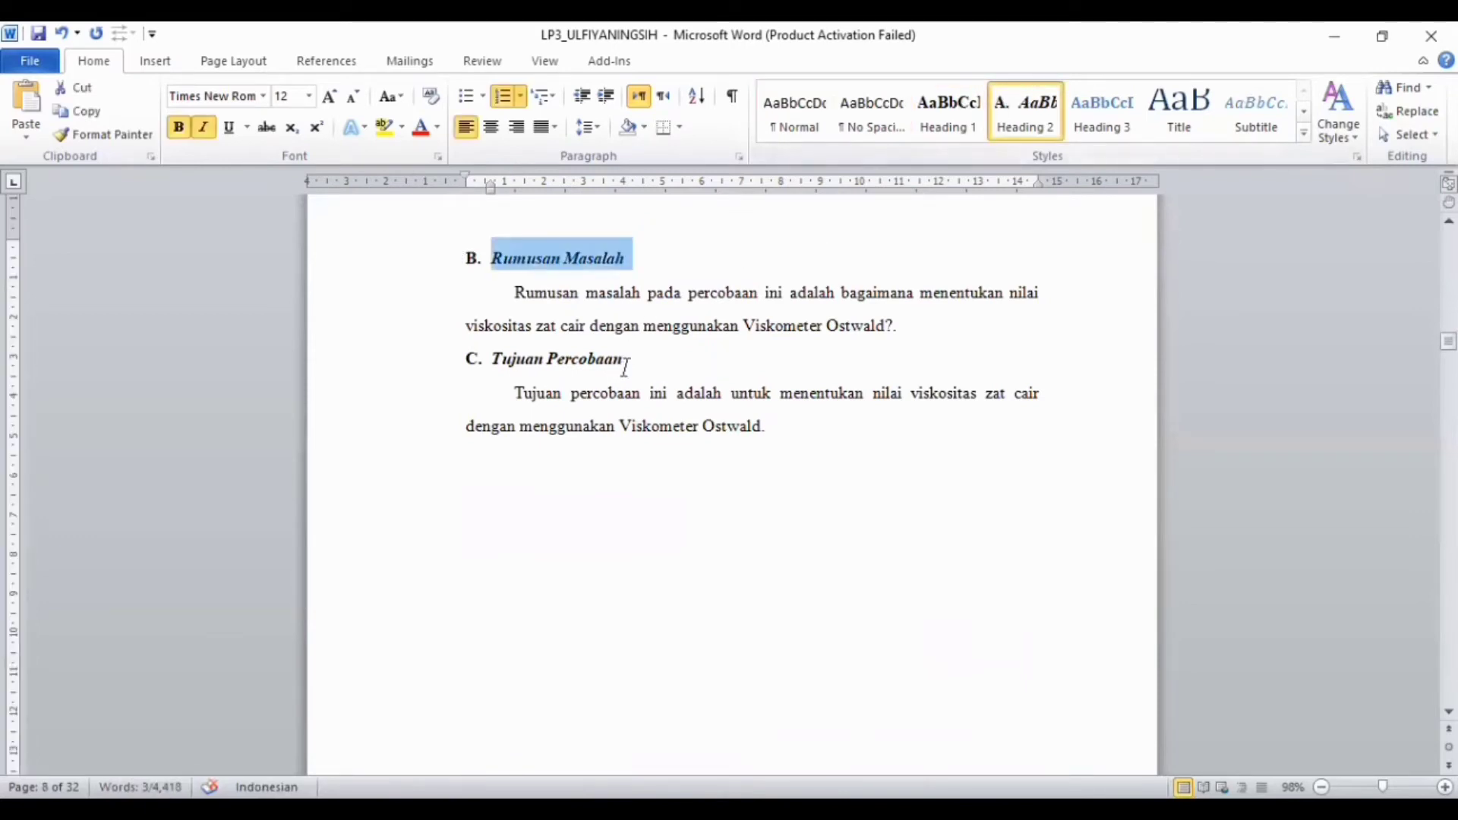
{"action": "left_click_drag", "start_coordinate": [624, 364], "coordinate": [489, 363]}
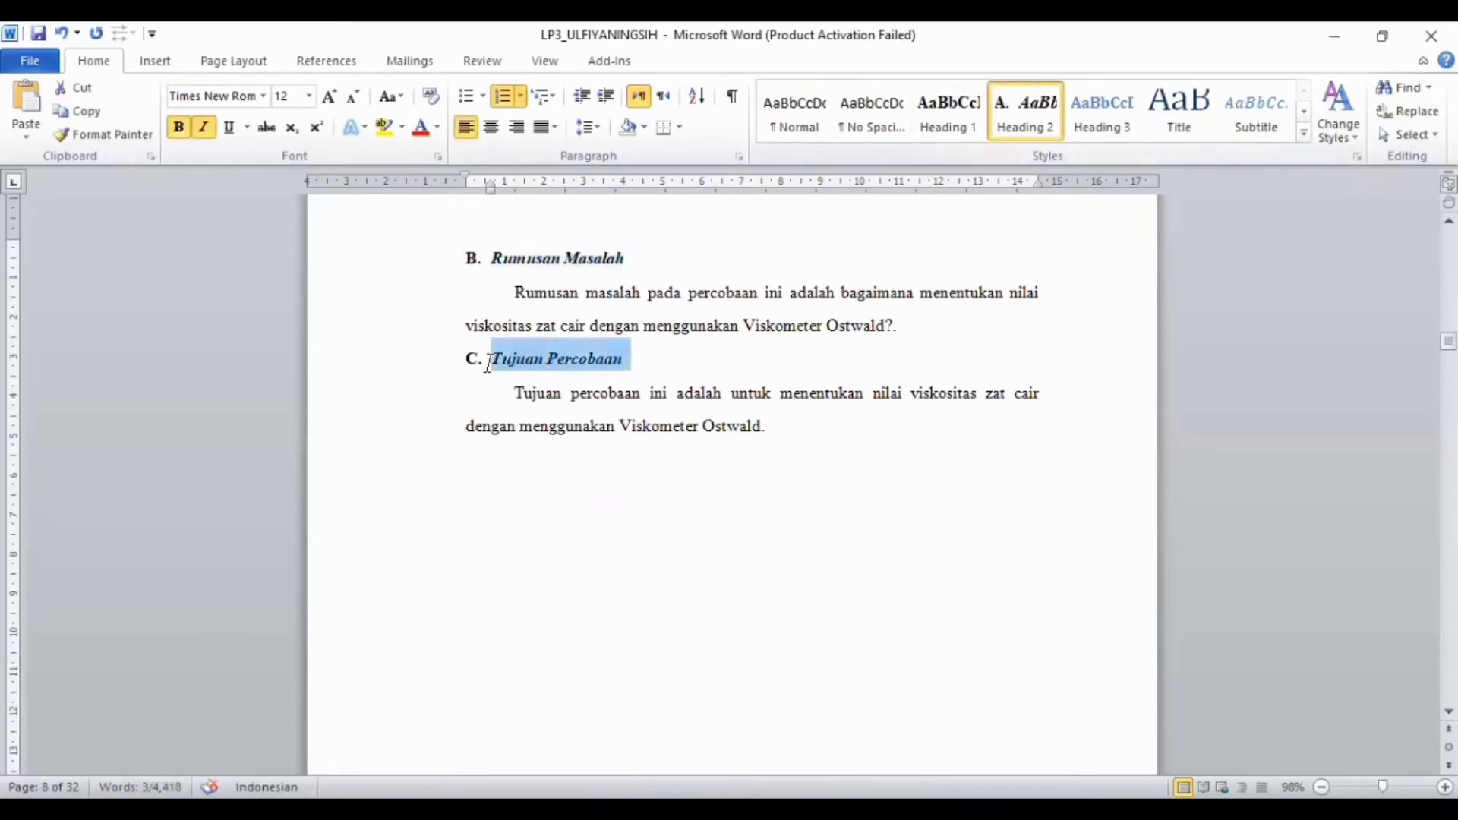
{"action": "left_click", "coordinate": [1029, 123]}
Apply the Heading 1 style to the two-line BAB II TINJAUAN PUSTAKA chapter title
{"action": "scroll", "coordinate": [820, 481], "scroll_direction": "down", "scroll_amount": 10}
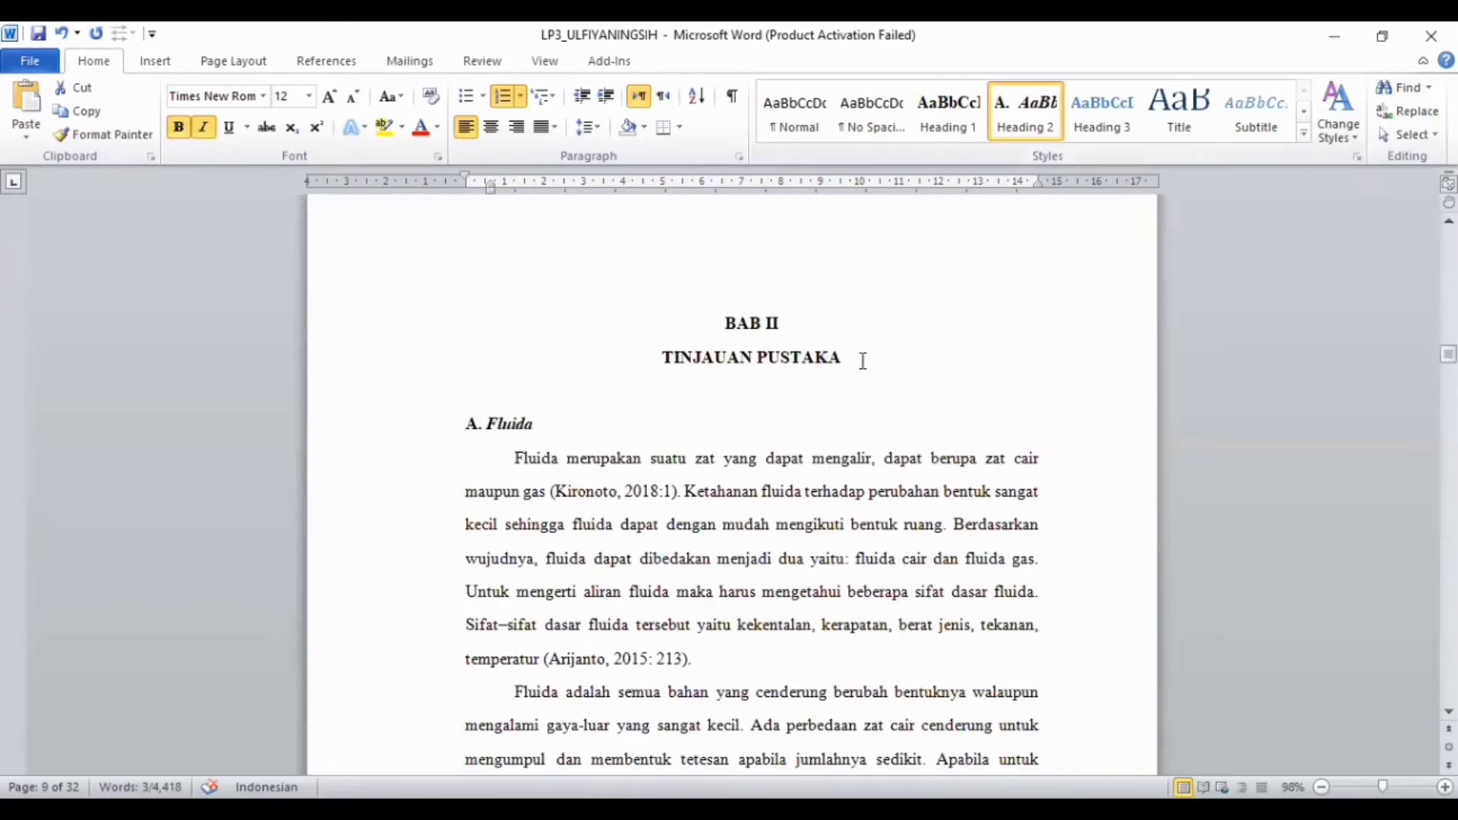
{"action": "left_click_drag", "start_coordinate": [850, 359], "coordinate": [722, 325]}
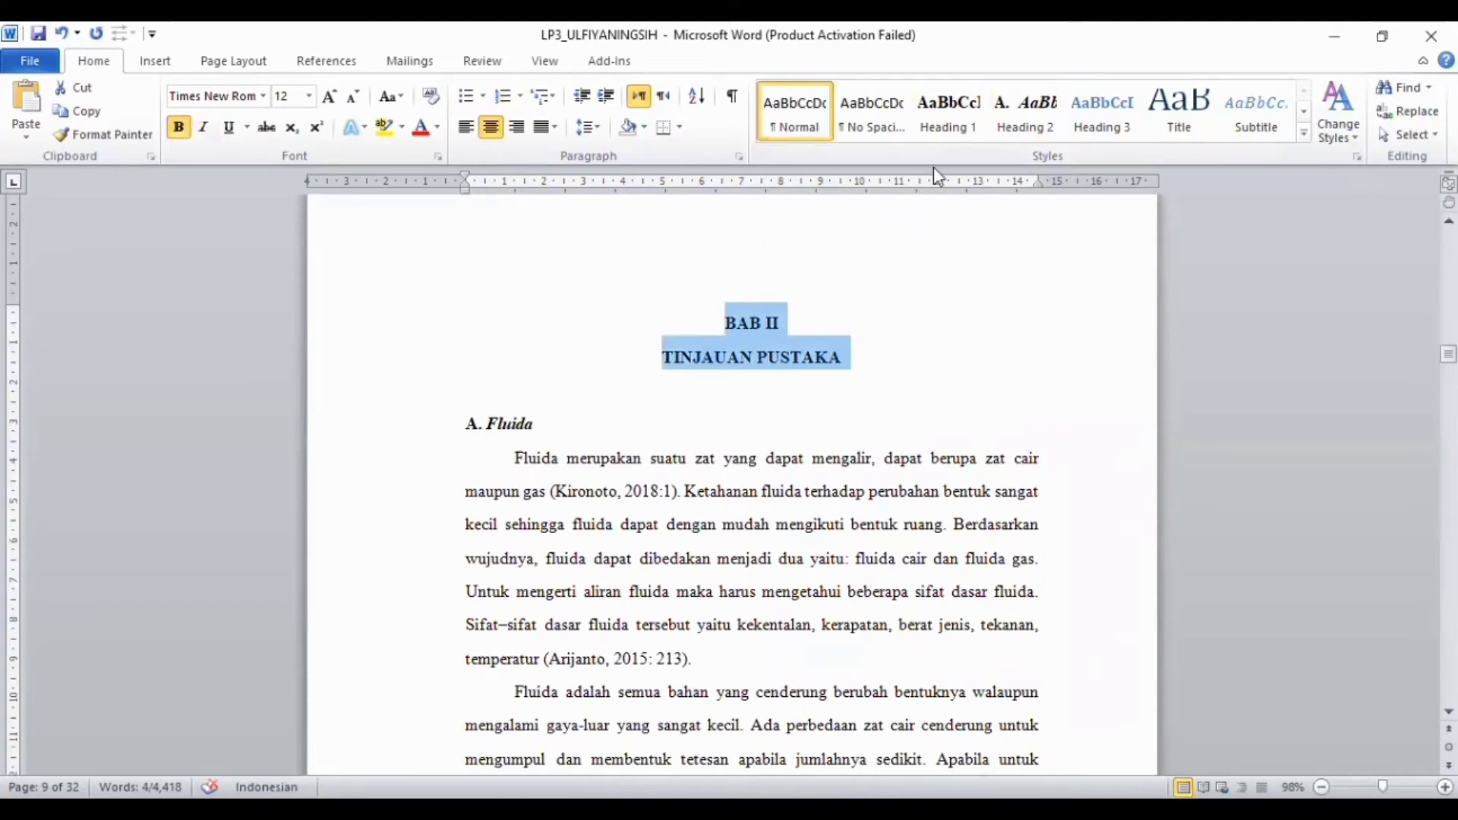
{"action": "left_click", "coordinate": [950, 122]}
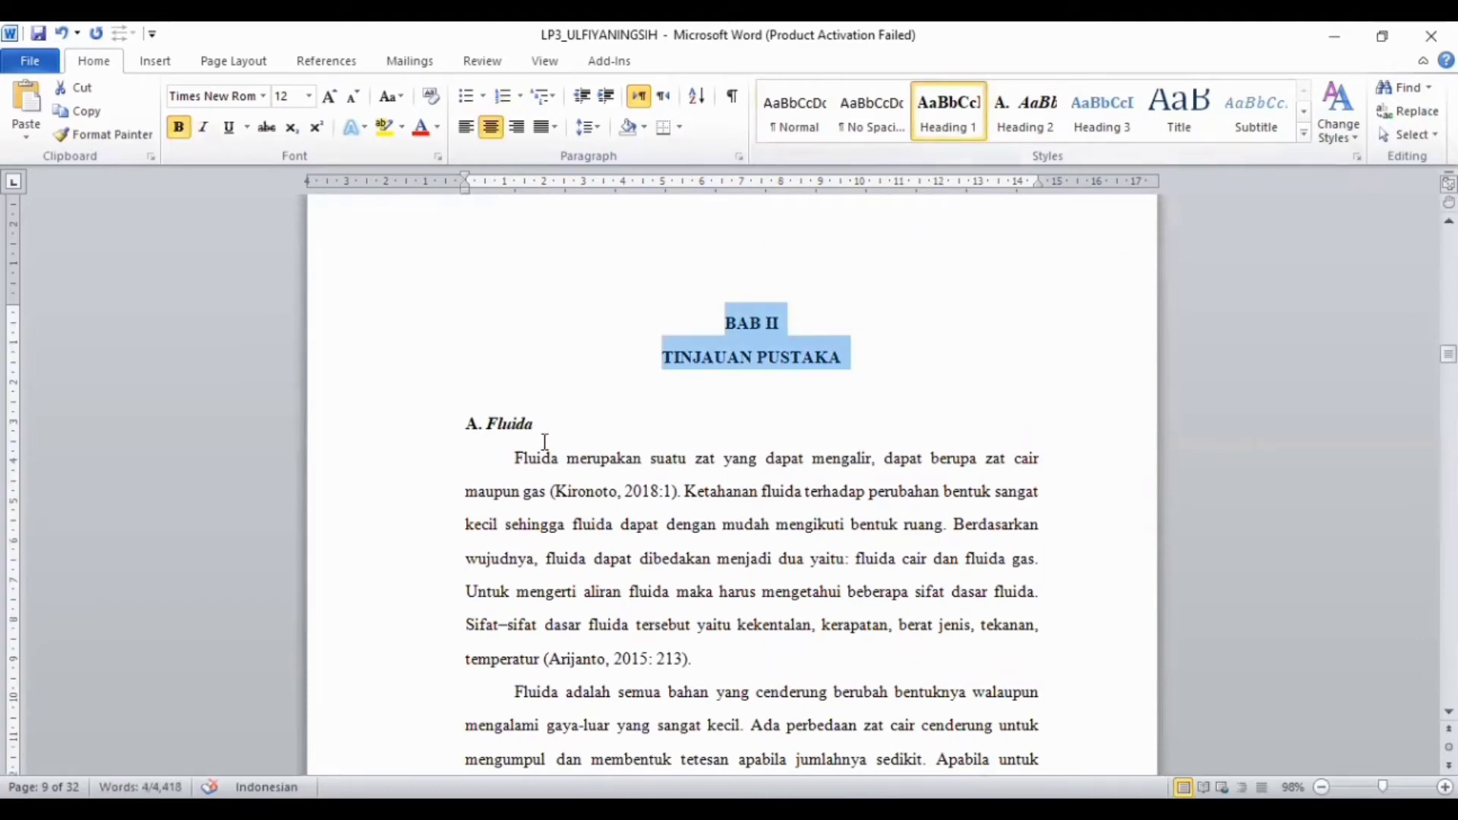
Start a new quick style from the Fluida subheading's formatting and name it BAB II TINJAUAN PUSTAKA
{"action": "left_click_drag", "start_coordinate": [543, 423], "coordinate": [476, 421]}
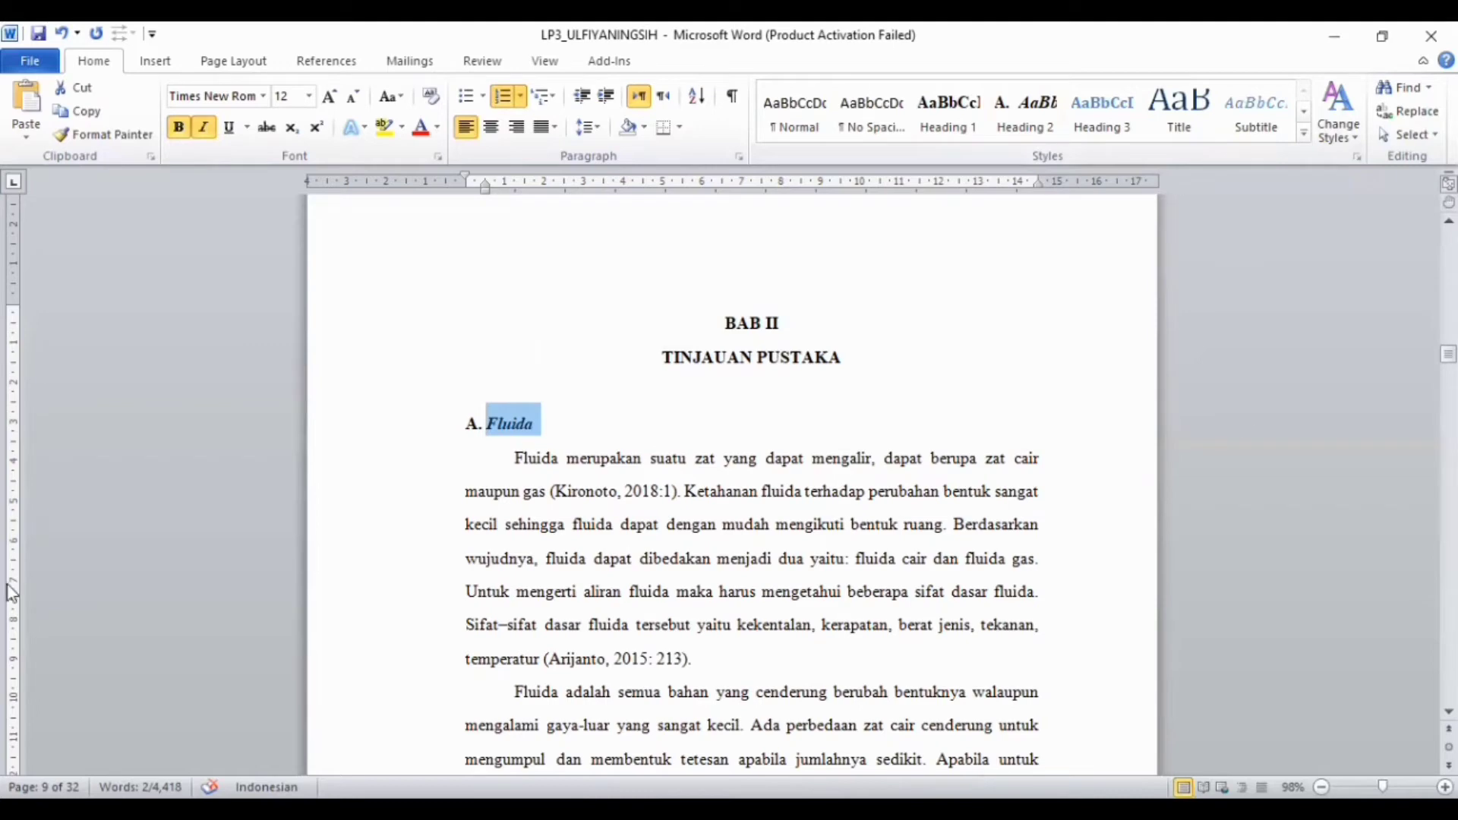
{"action": "left_click", "coordinate": [1308, 132]}
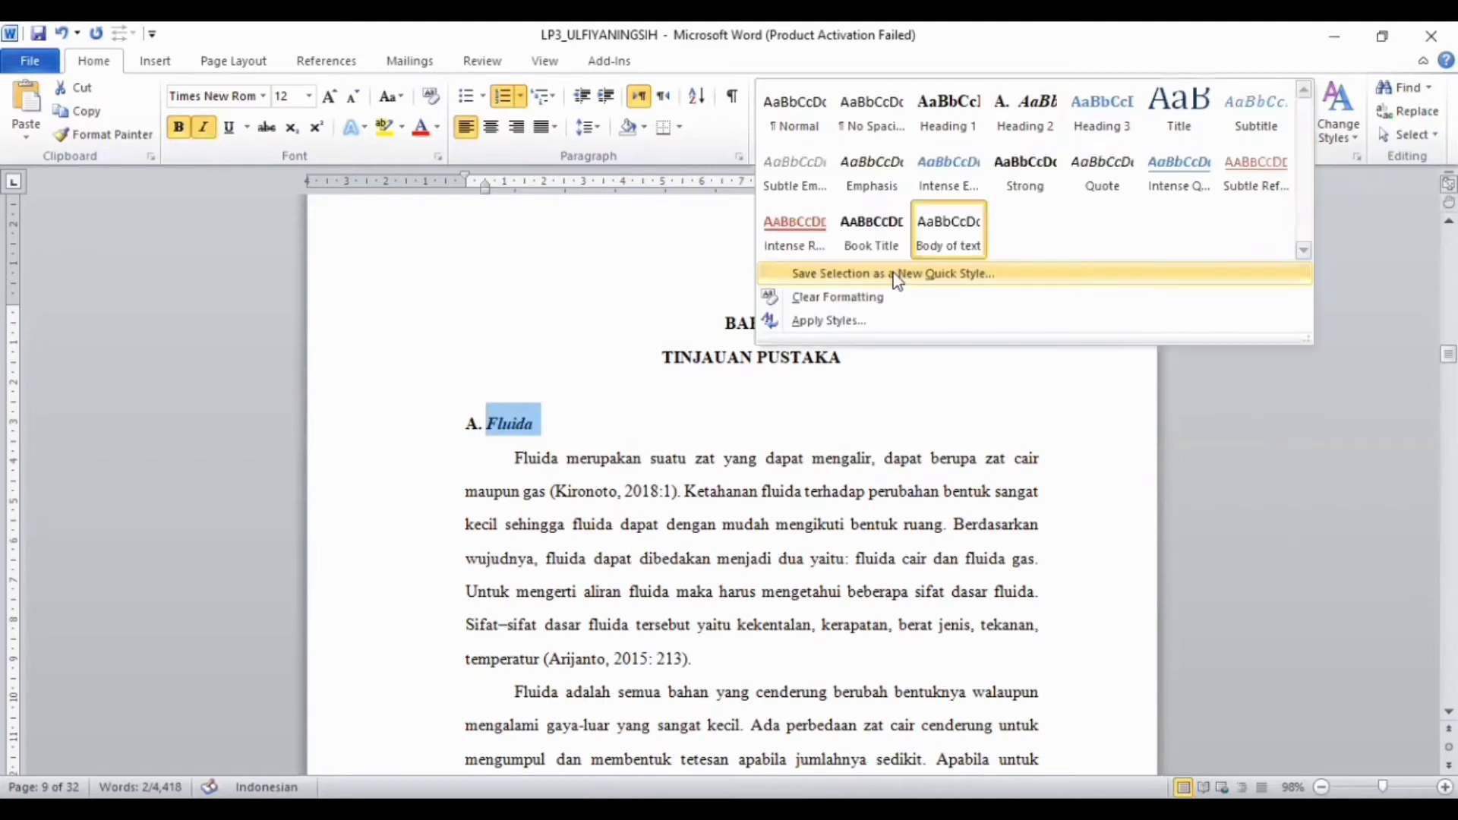
{"action": "left_click", "coordinate": [899, 275]}
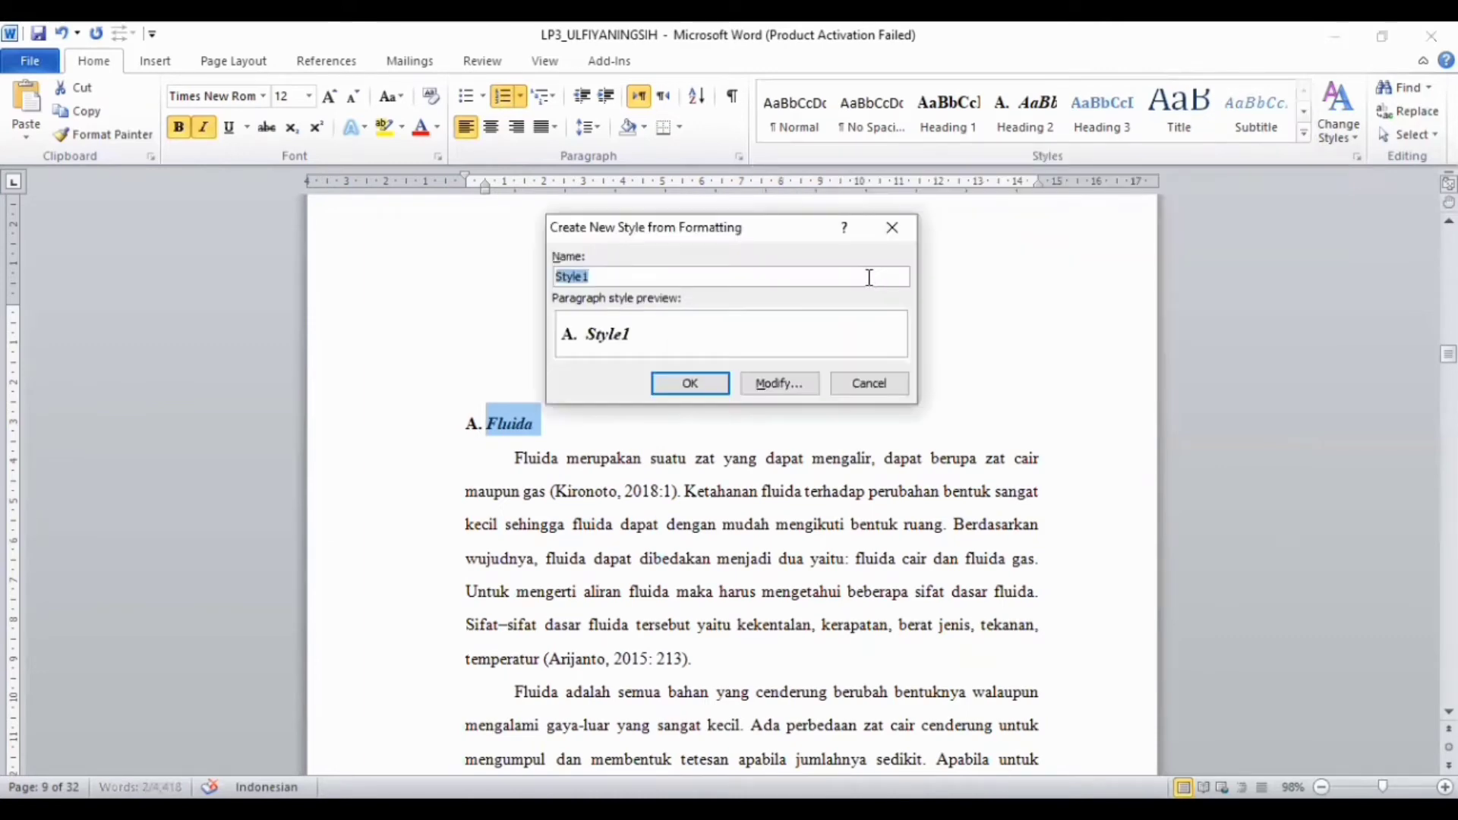
{"action": "key", "text": "BackSpace"}
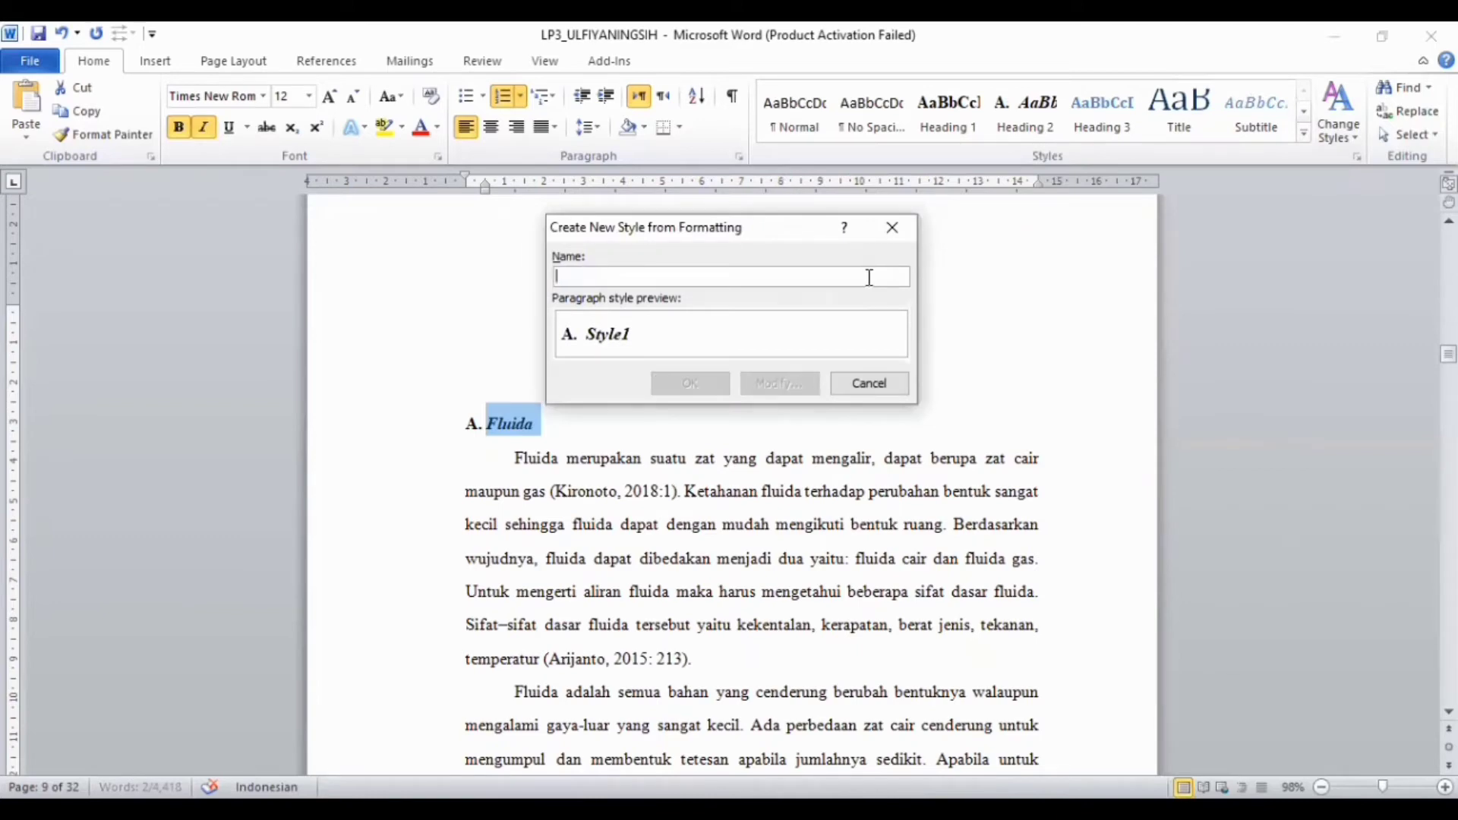
{"action": "type", "text": "BAB II TIN"}
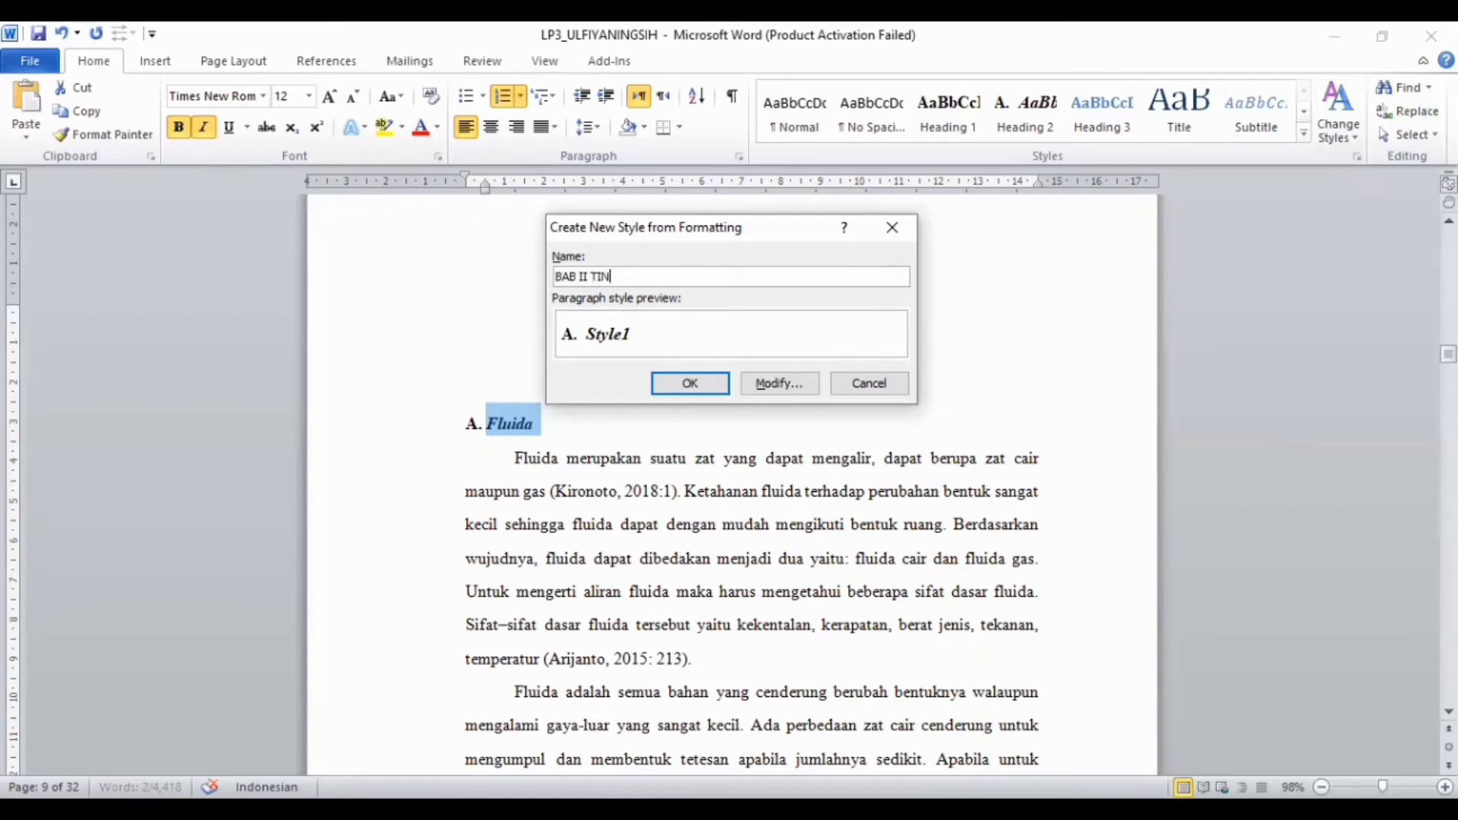
{"action": "type", "text": "JAUAN PUSTAKA"}
Base the new BAB II TINJAUAN PUSTAKA style on Heading 2, make it bold and italic, and save it
{"action": "left_click", "coordinate": [803, 383]}
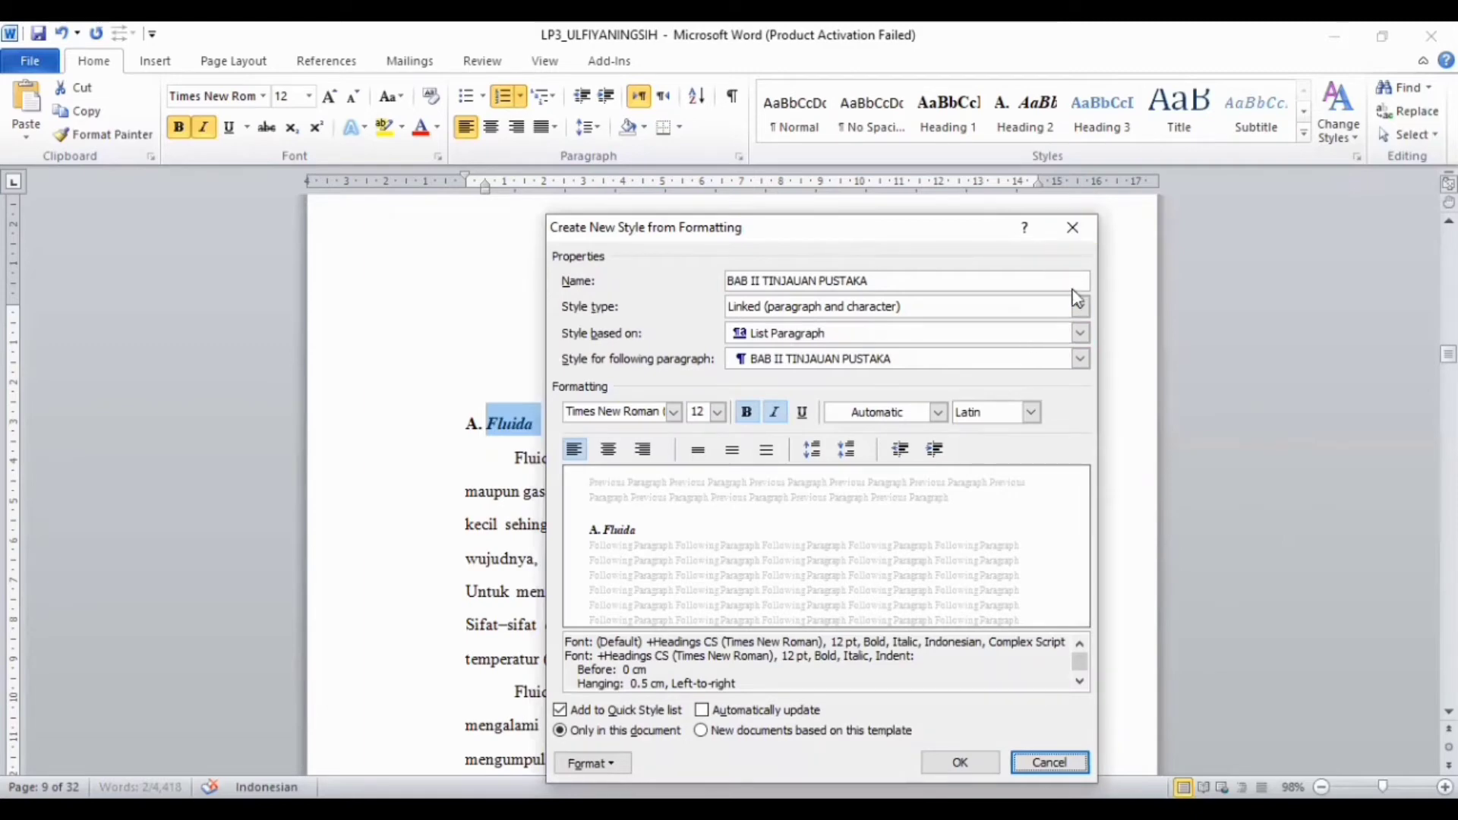
{"action": "left_click", "coordinate": [1080, 334]}
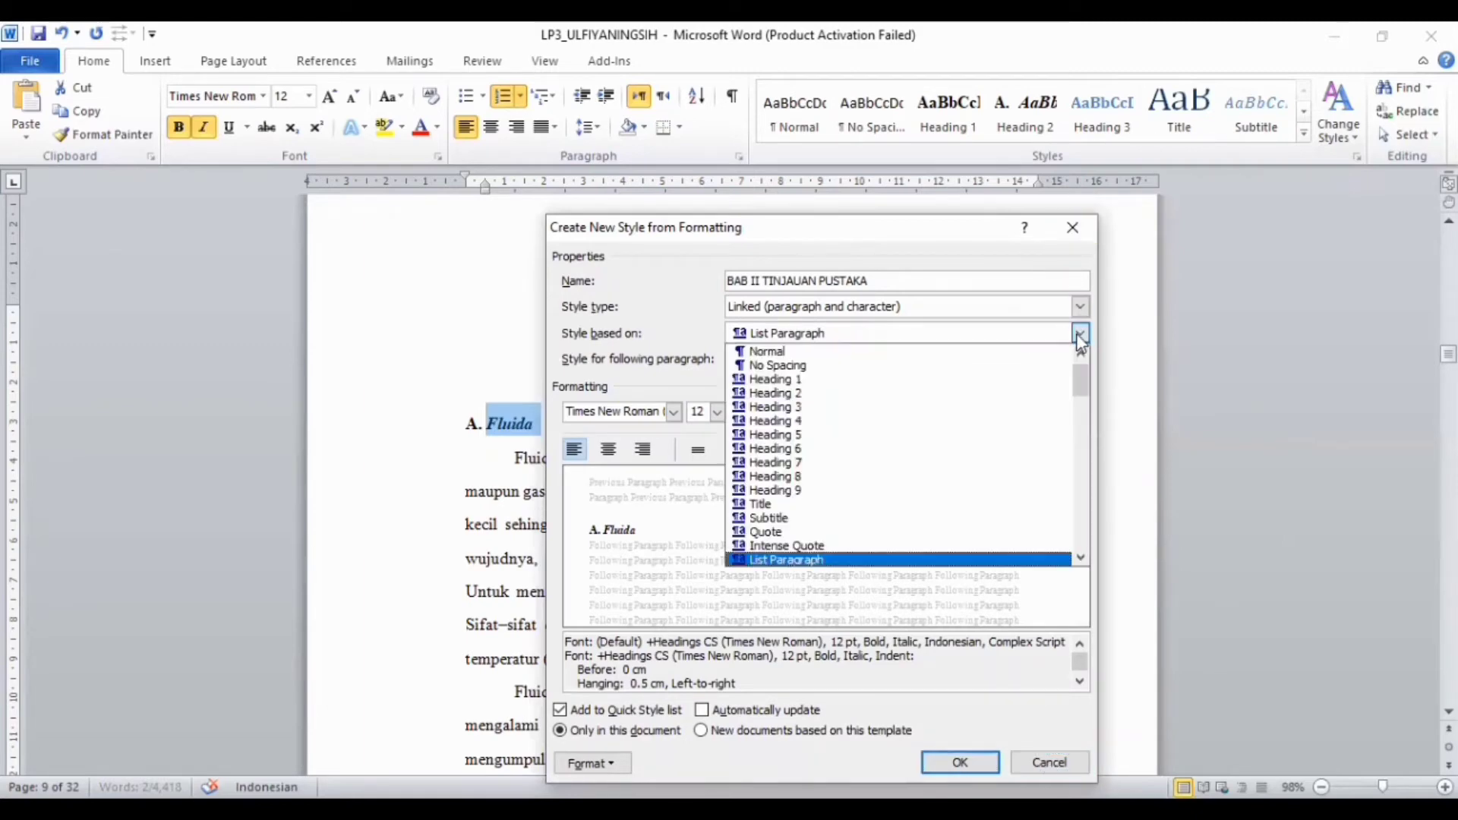
{"action": "left_click", "coordinate": [798, 392]}
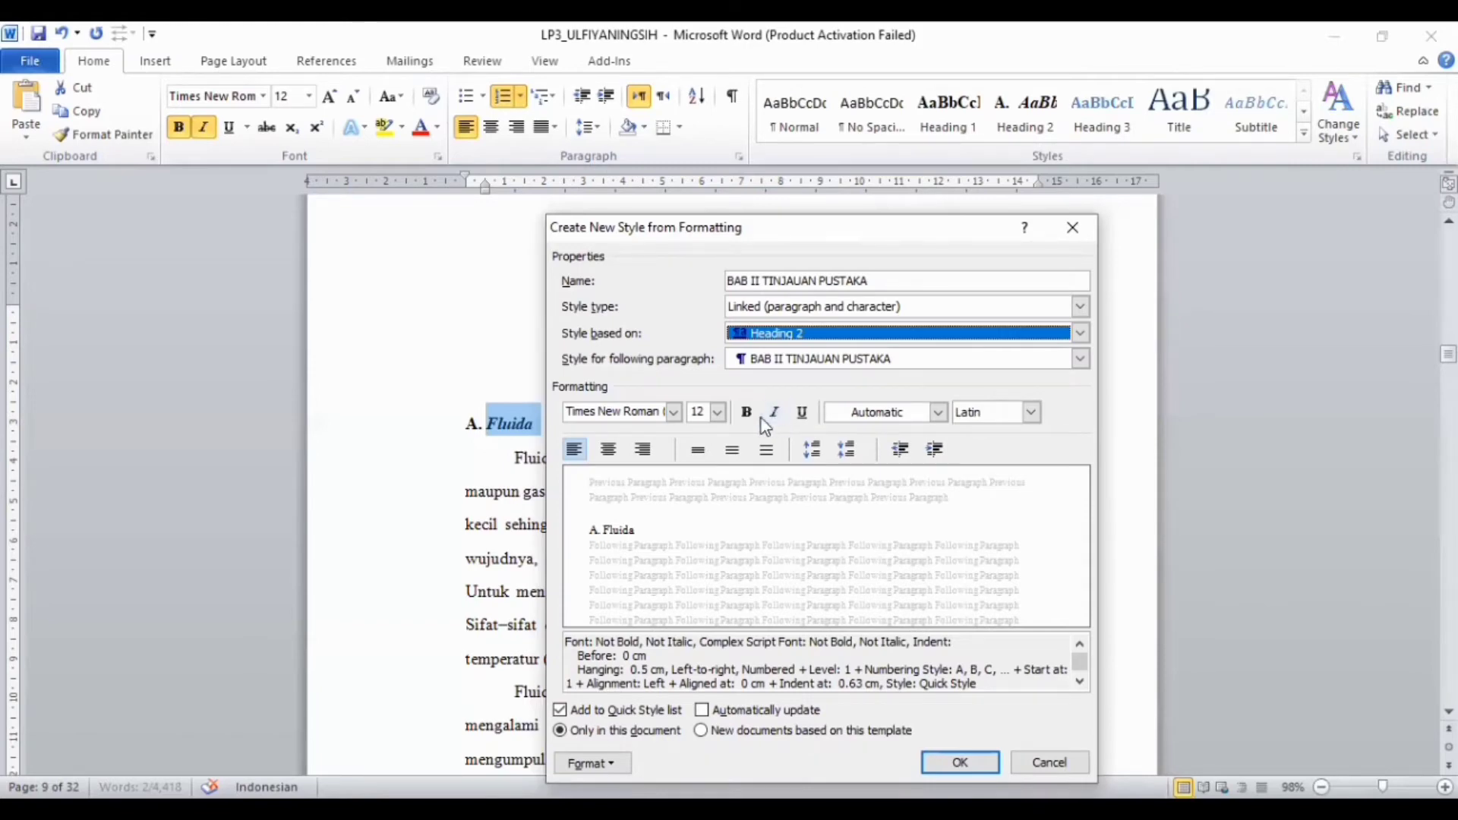
{"action": "left_click", "coordinate": [747, 412]}
{"action": "left_click", "coordinate": [778, 413]}
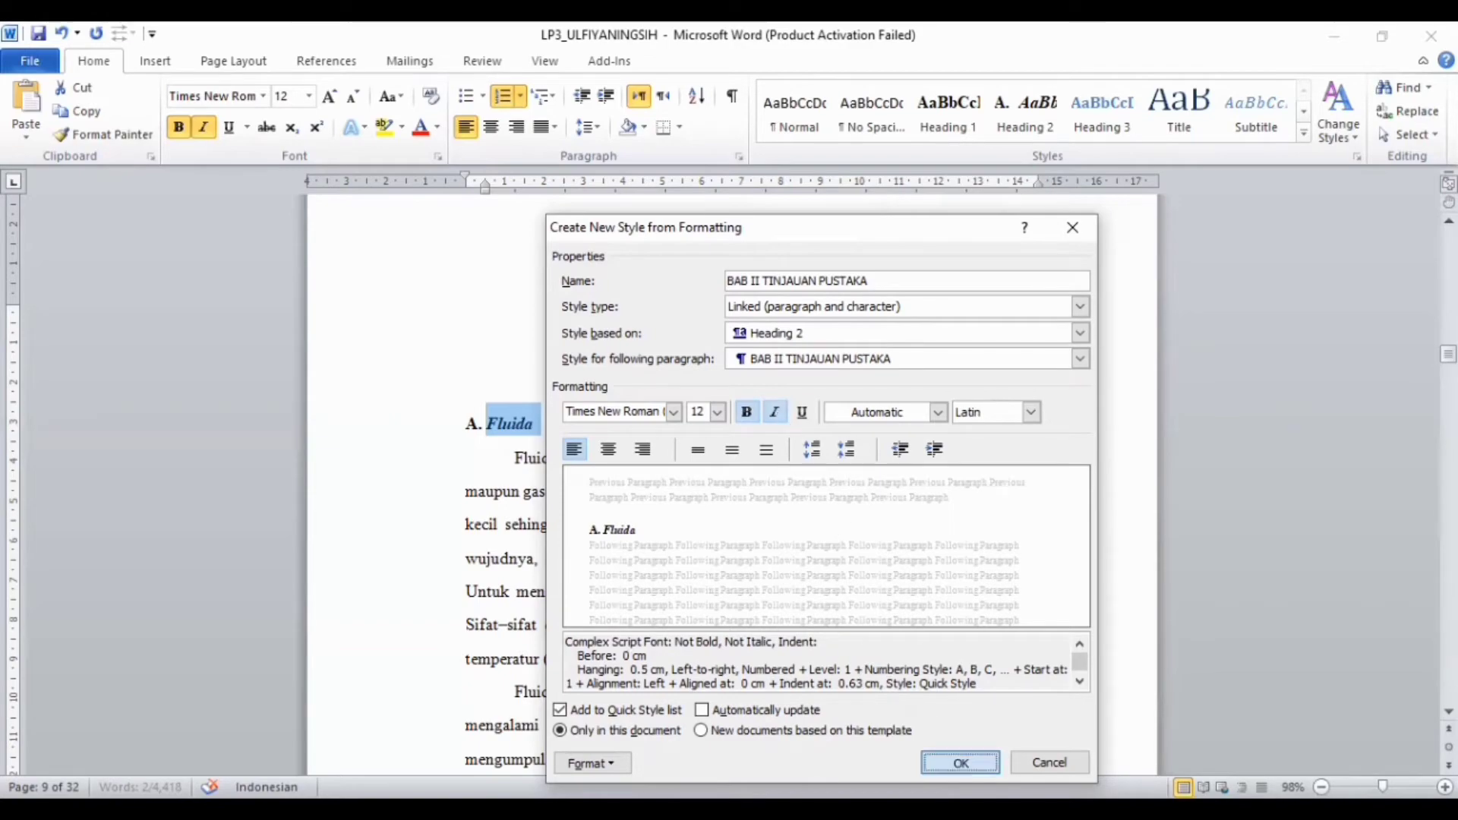
{"action": "left_click", "coordinate": [961, 762]}
Apply the BAB II TINJAUAN PUSTAKA style to the Viskositas subheading
{"action": "scroll", "coordinate": [863, 593], "scroll_direction": "down", "scroll_amount": 15}
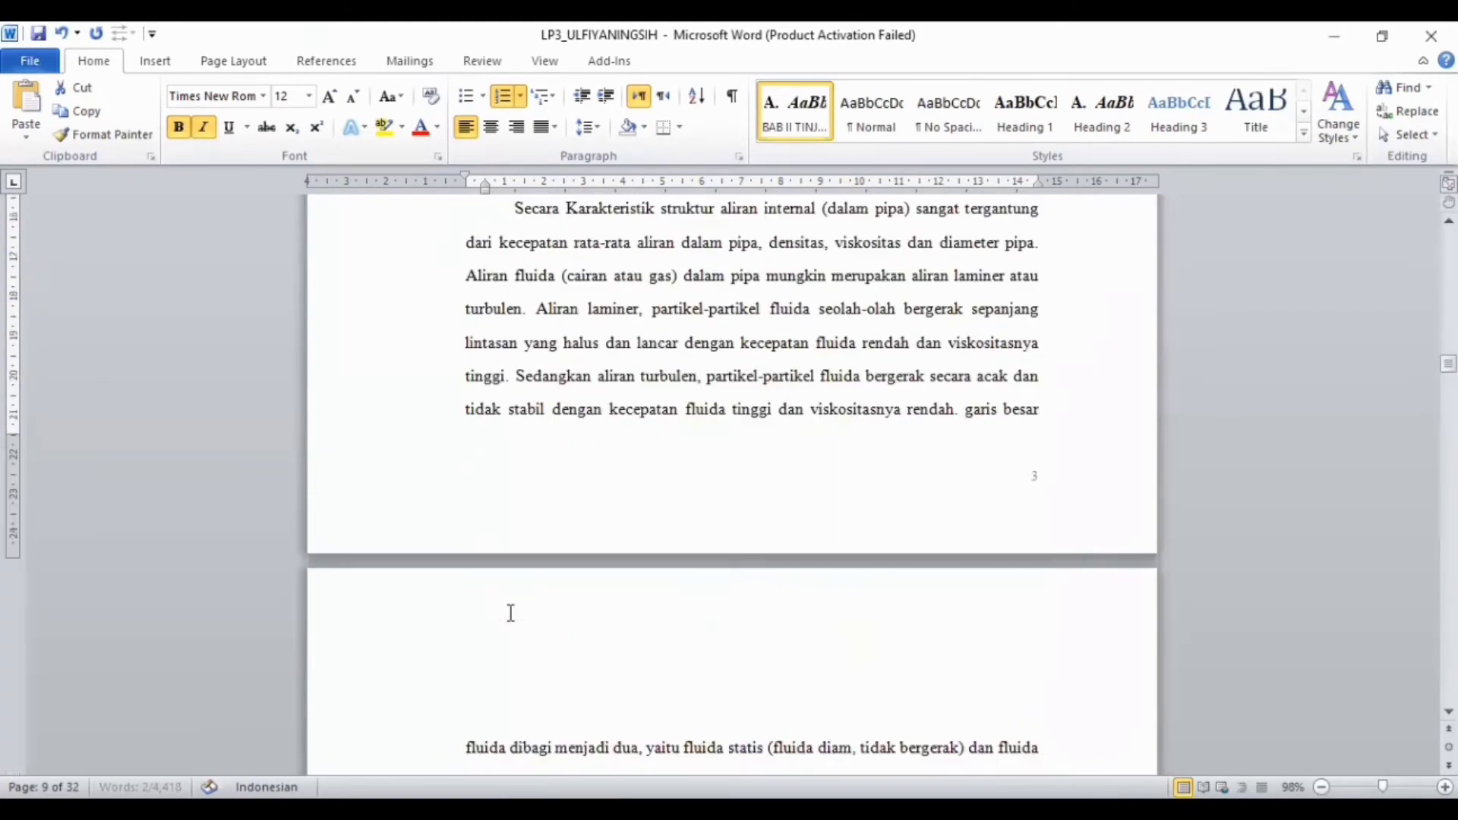
{"action": "left_click", "coordinate": [511, 612]}
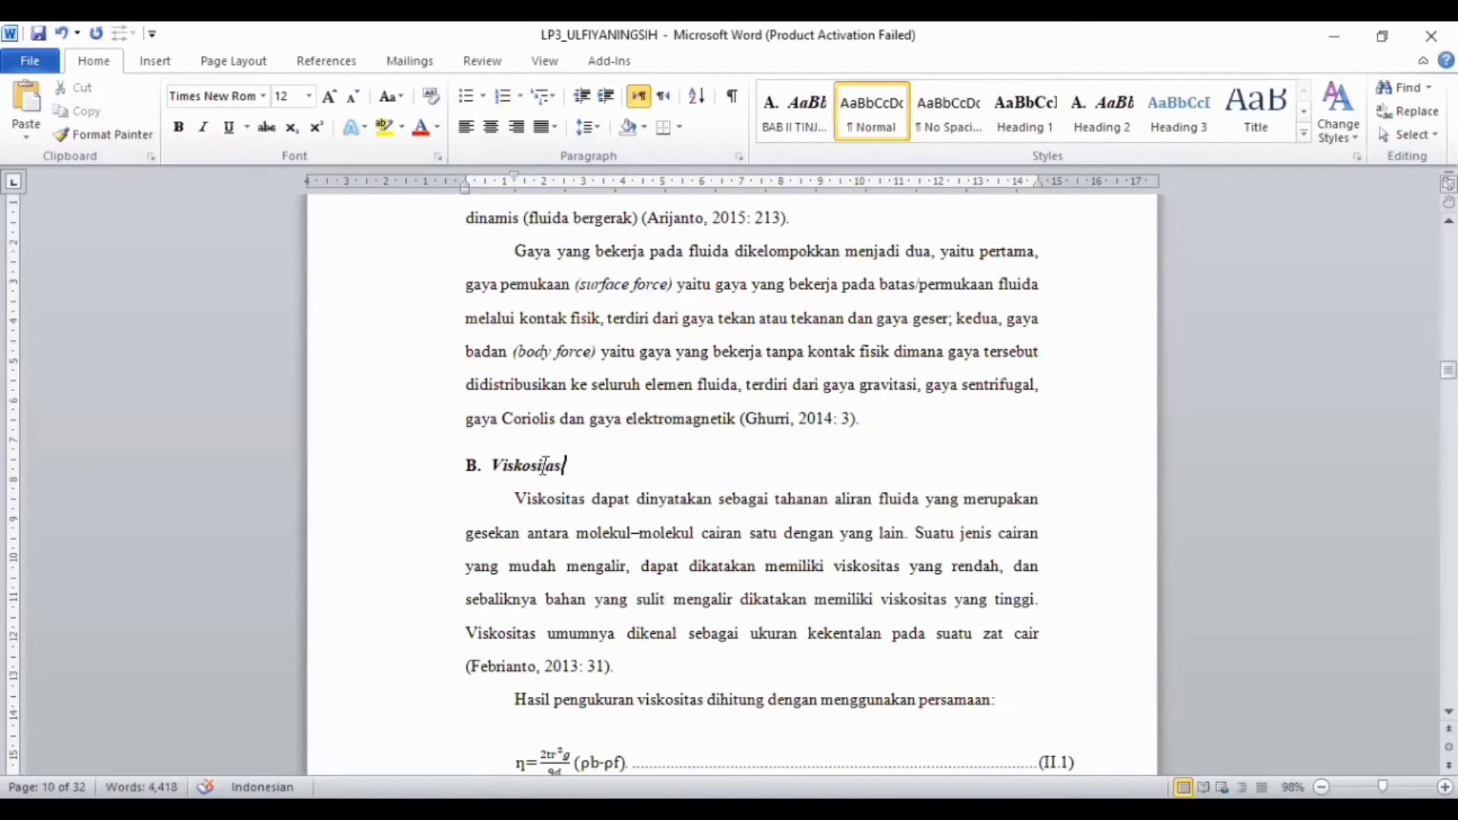
{"action": "left_click_drag", "start_coordinate": [570, 466], "coordinate": [479, 457]}
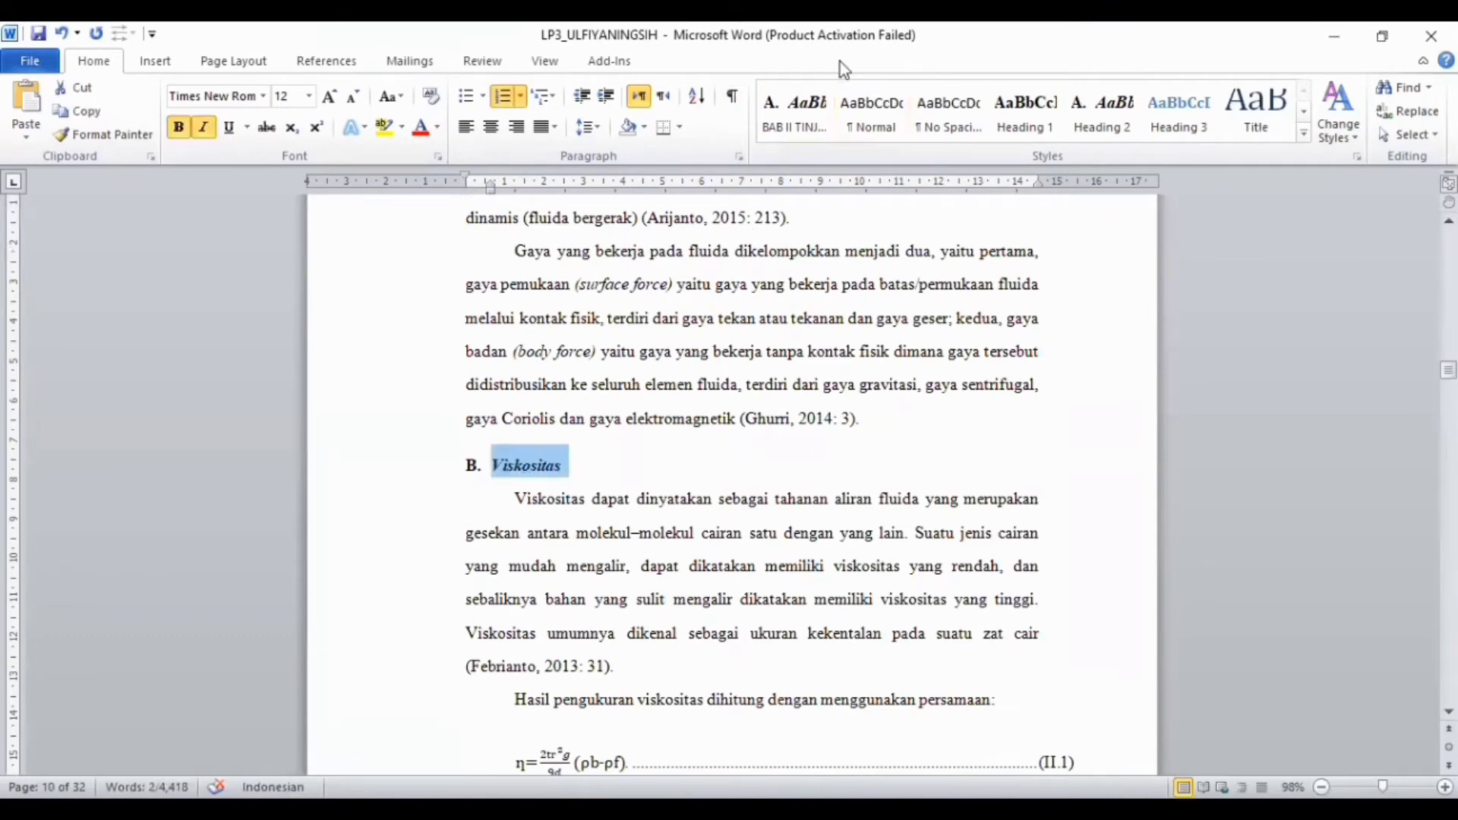
{"action": "left_click", "coordinate": [796, 136]}
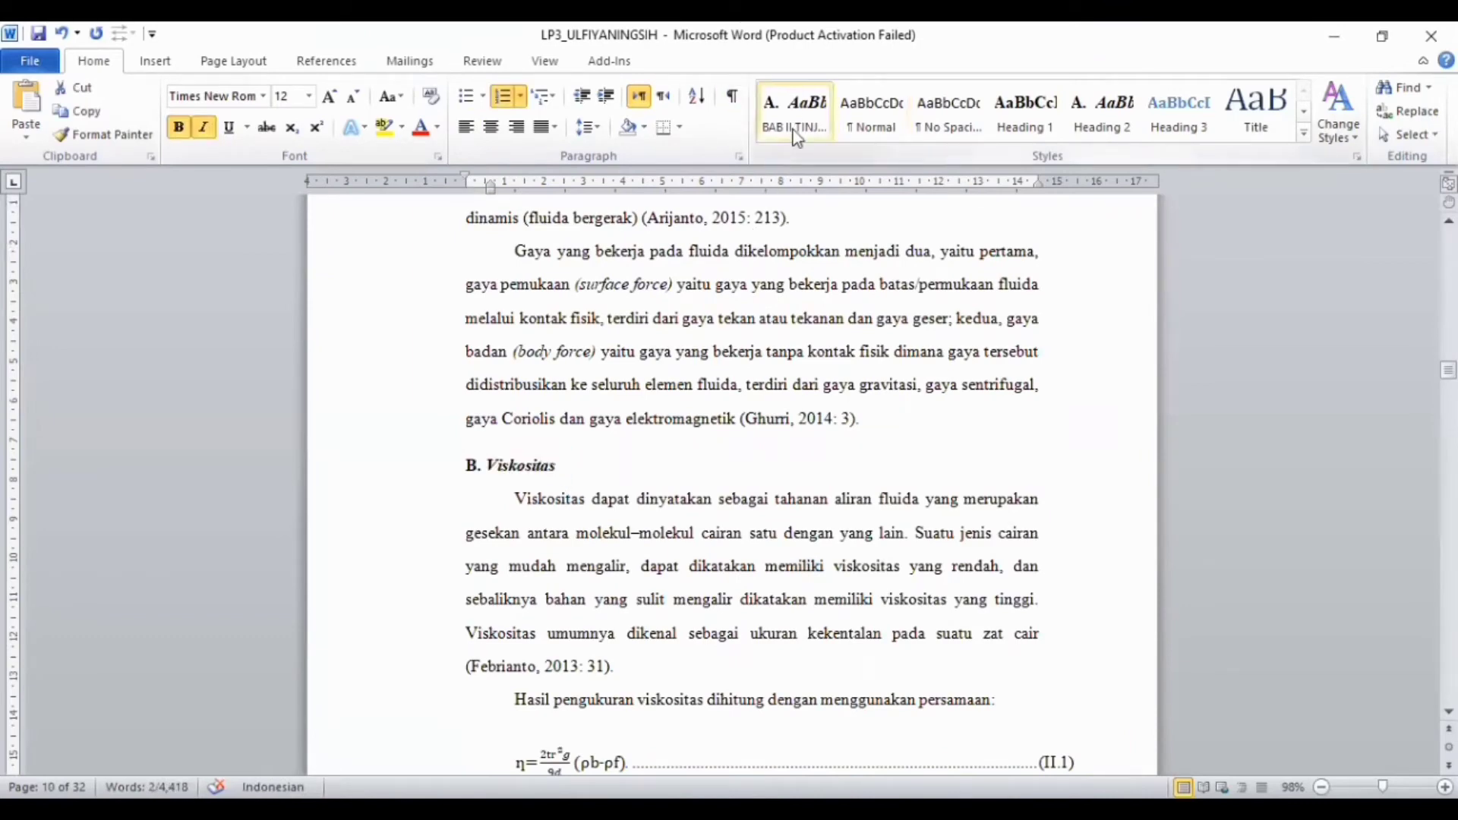
Apply the BAB II TINJAUAN PUSTAKA style to the Faktor yang Mempengaruhi Viskositas and Macam-macam Viskometer subheadings
{"action": "scroll", "coordinate": [667, 550], "scroll_direction": "down", "scroll_amount": 14}
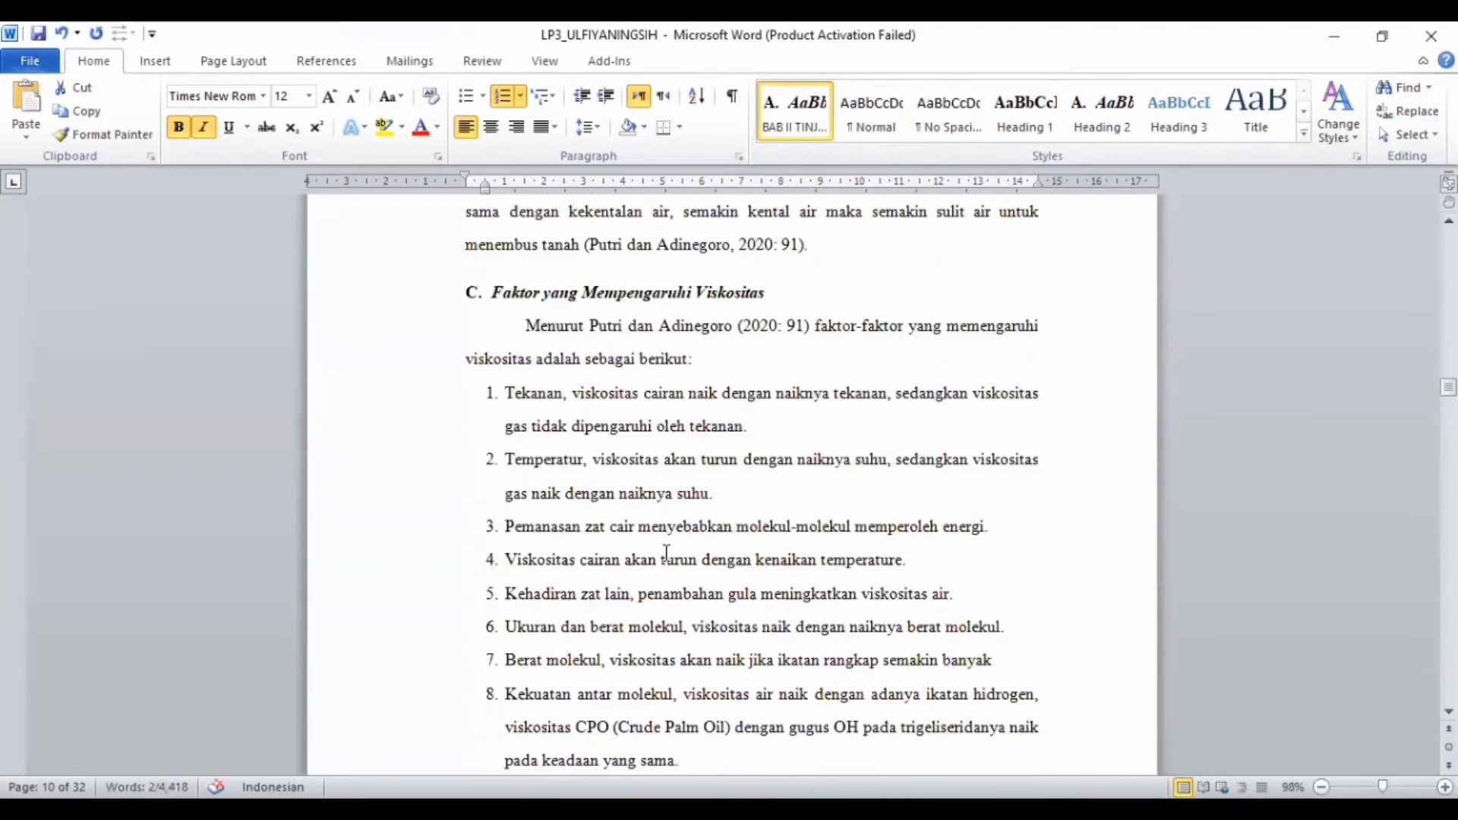
{"action": "left_click_drag", "start_coordinate": [769, 289], "coordinate": [467, 281]}
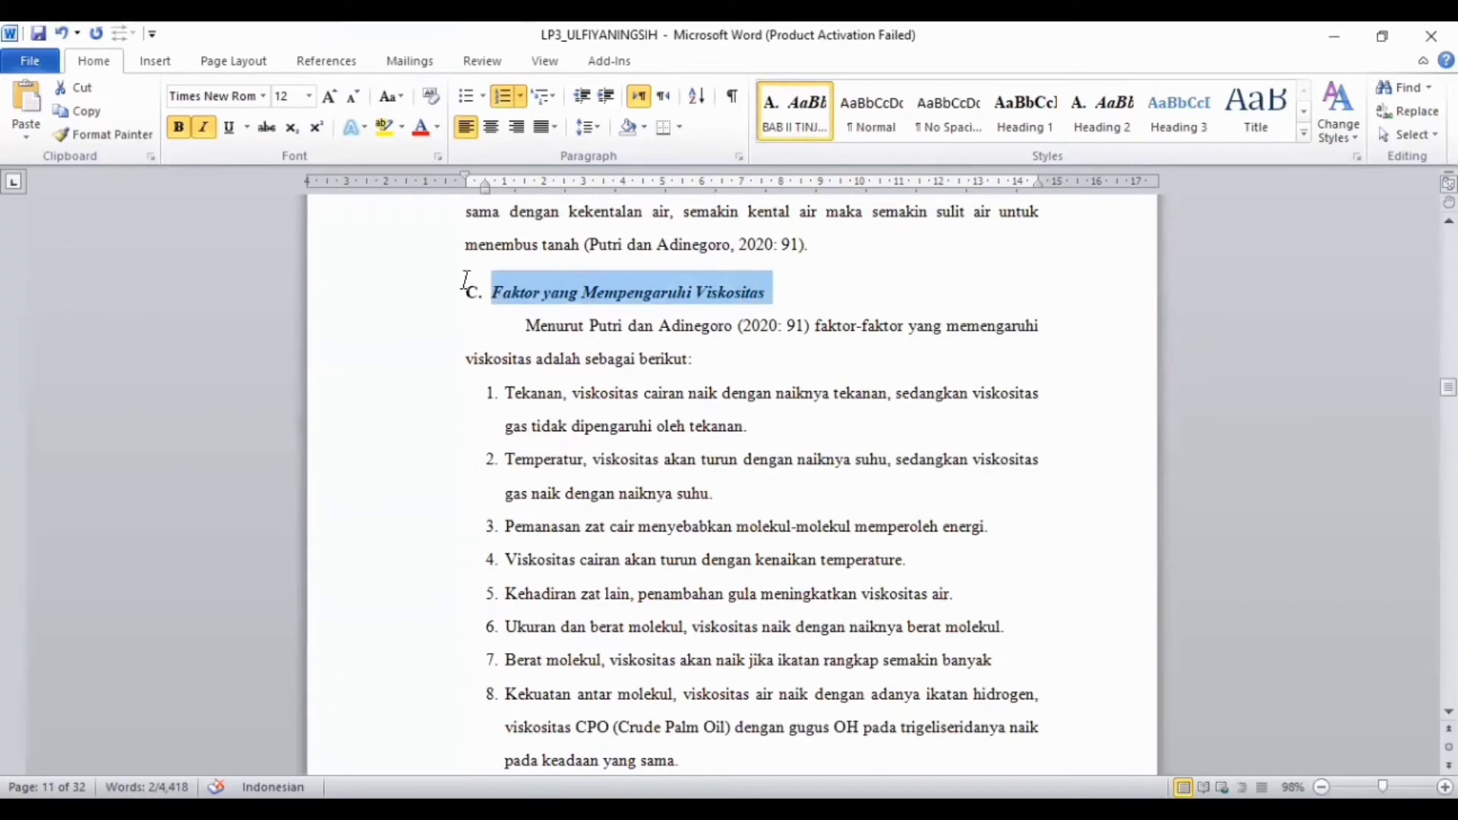
{"action": "scroll", "coordinate": [727, 321], "scroll_direction": "down", "scroll_amount": 9}
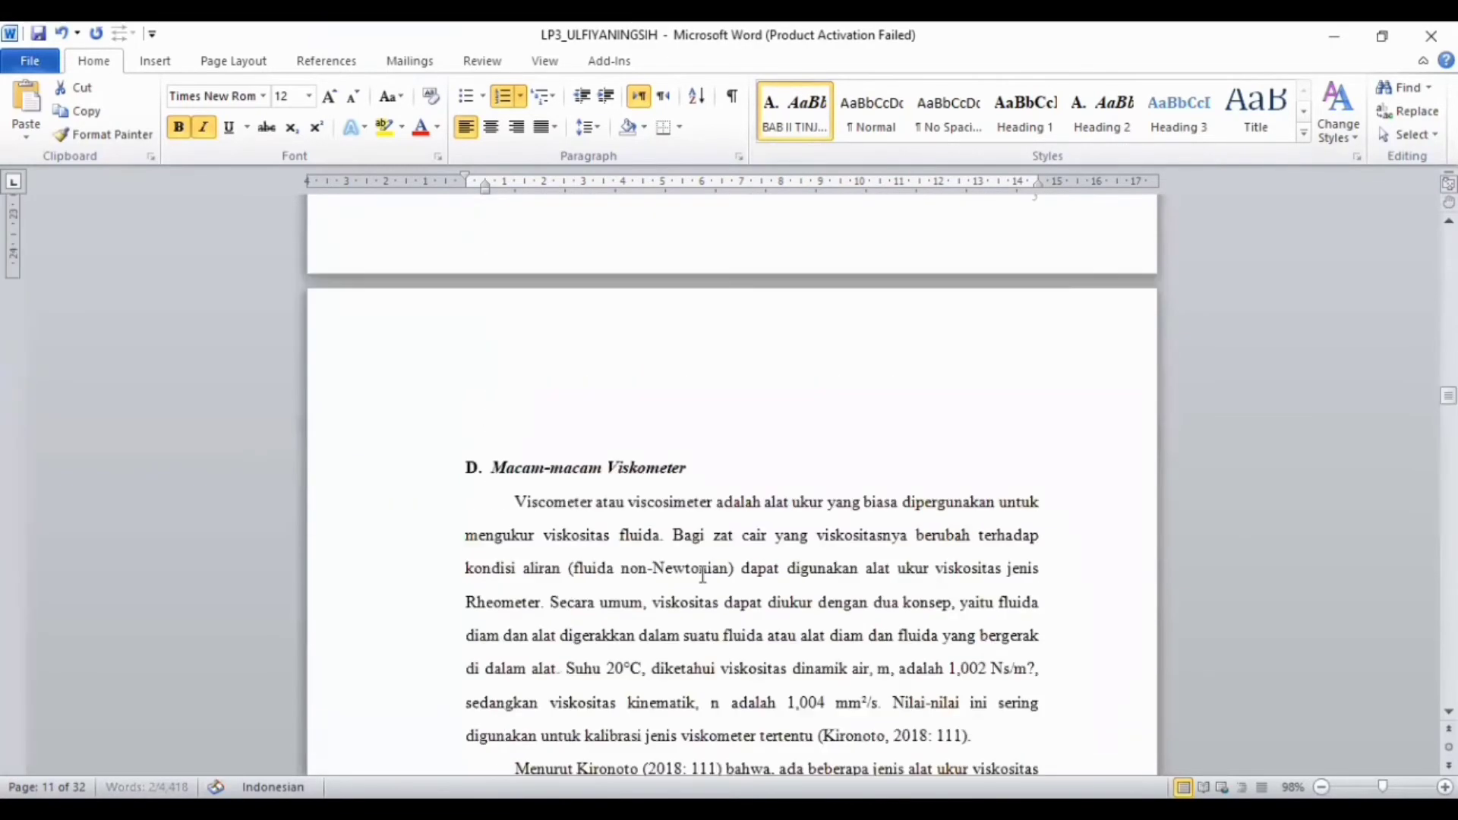
{"action": "scroll", "coordinate": [726, 320], "scroll_direction": "up", "scroll_amount": 2}
{"action": "left_click_drag", "start_coordinate": [690, 365], "coordinate": [486, 353]}
Apply the BAB II TINJAUAN PUSTAKA style to the section E subheading and the Aplikasi subheading
{"action": "scroll", "coordinate": [715, 527], "scroll_direction": "down", "scroll_amount": 10}
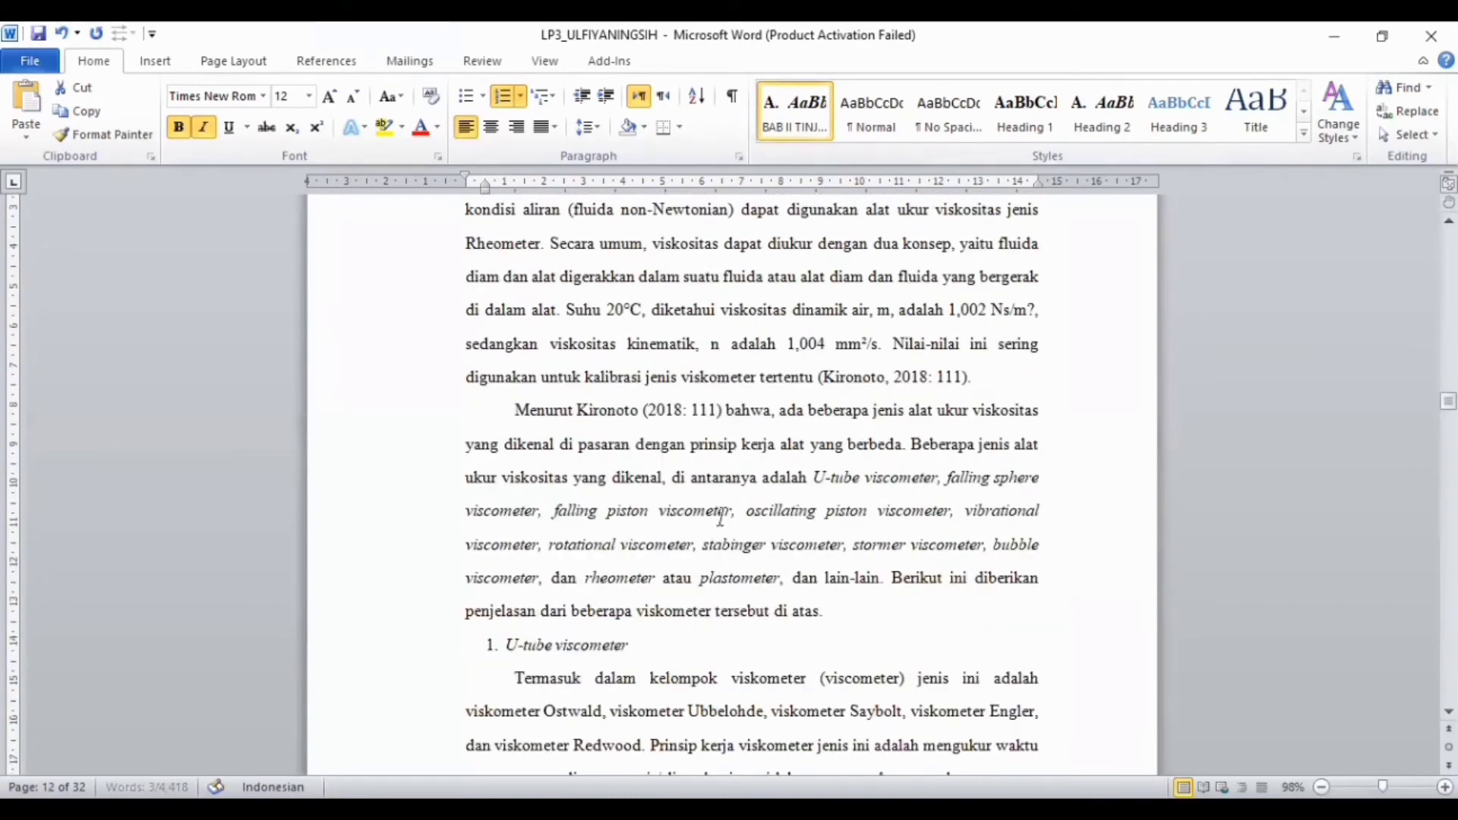
{"action": "scroll", "coordinate": [715, 528], "scroll_direction": "down", "scroll_amount": 20}
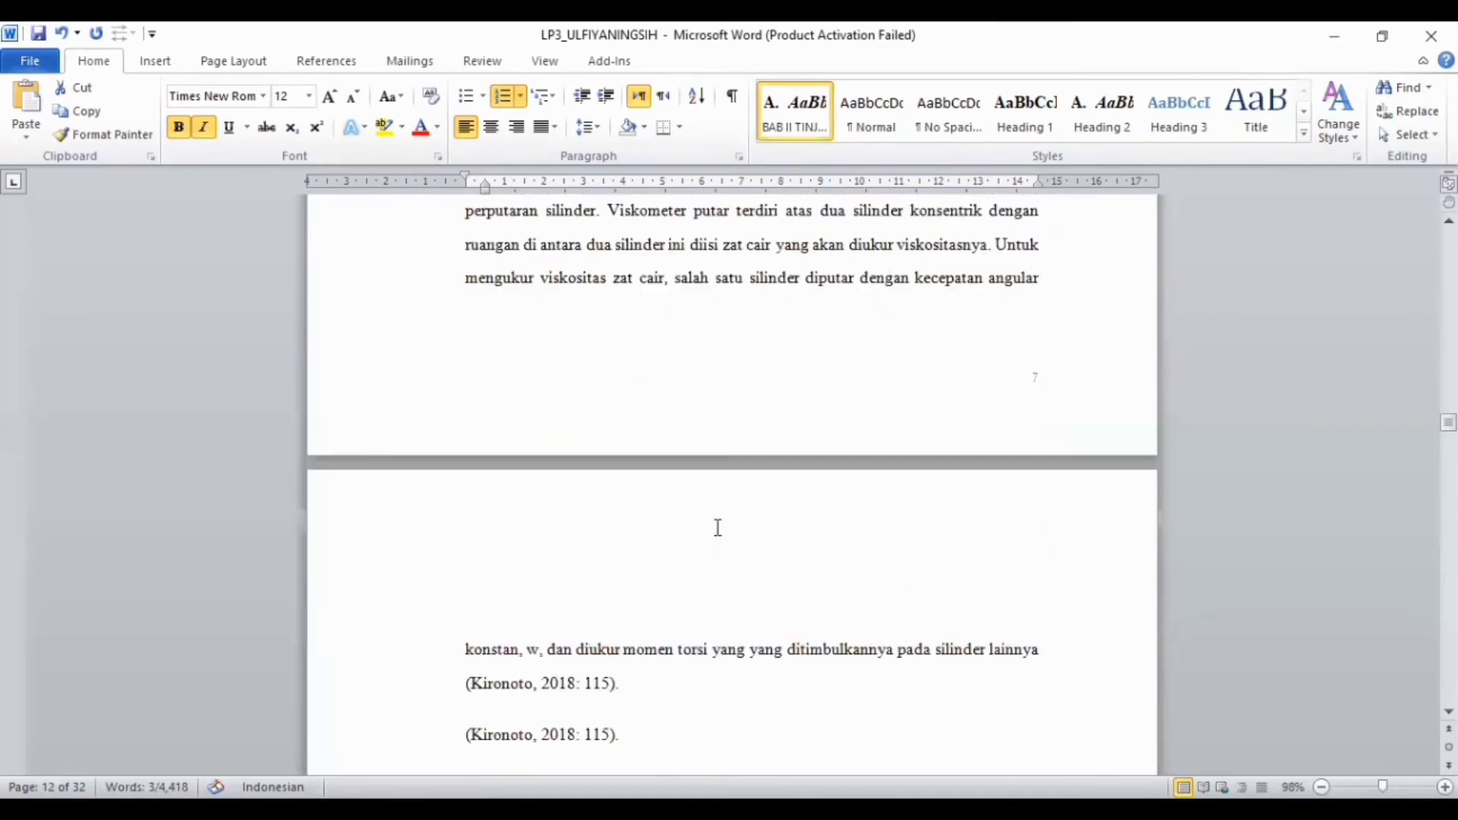
{"action": "left_click_drag", "start_coordinate": [585, 270], "coordinate": [495, 279]}
{"action": "scroll", "coordinate": [742, 316], "scroll_direction": "down", "scroll_amount": 20}
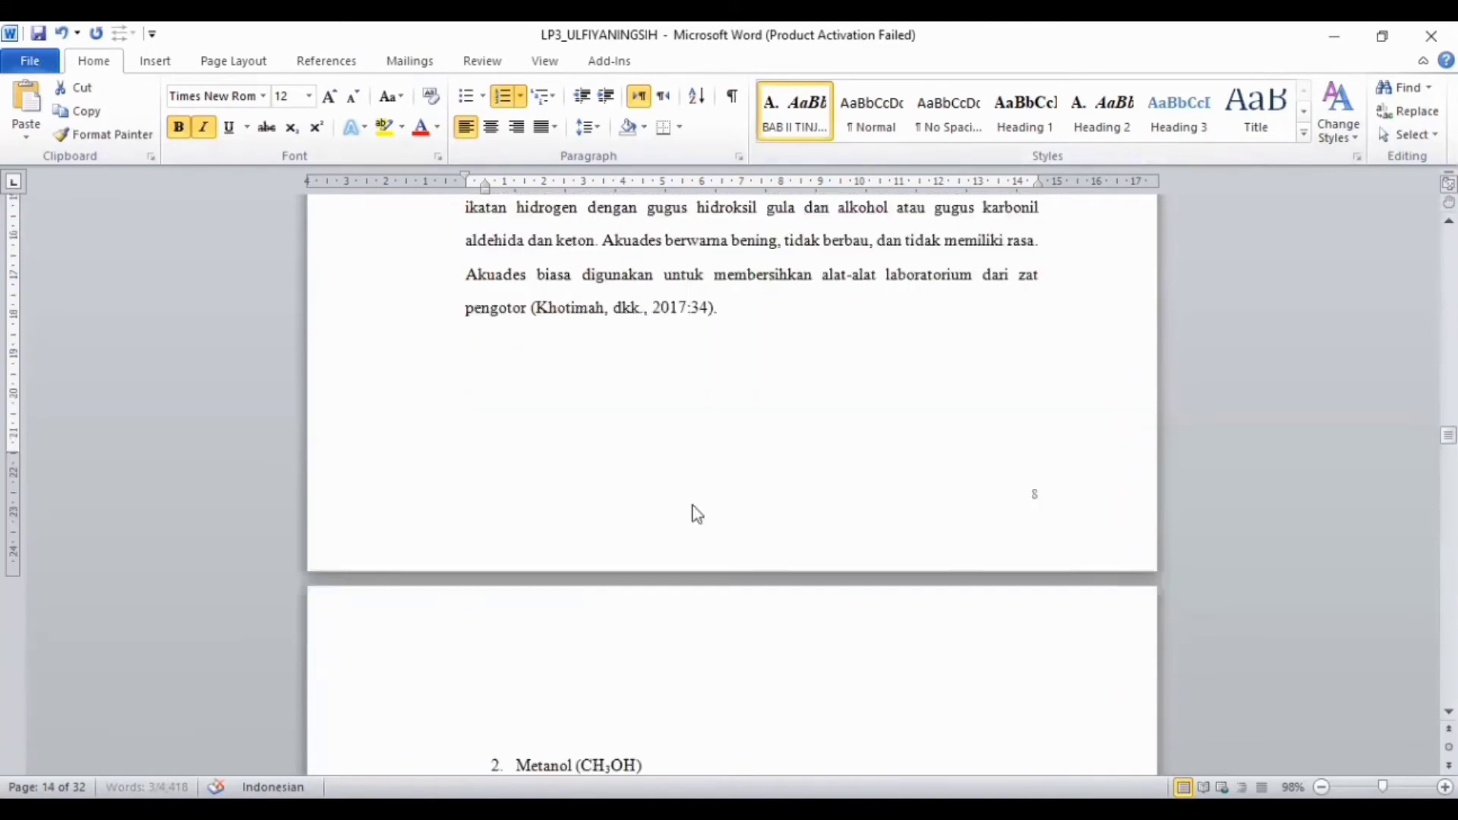
{"action": "scroll", "coordinate": [689, 525], "scroll_direction": "down", "scroll_amount": 20}
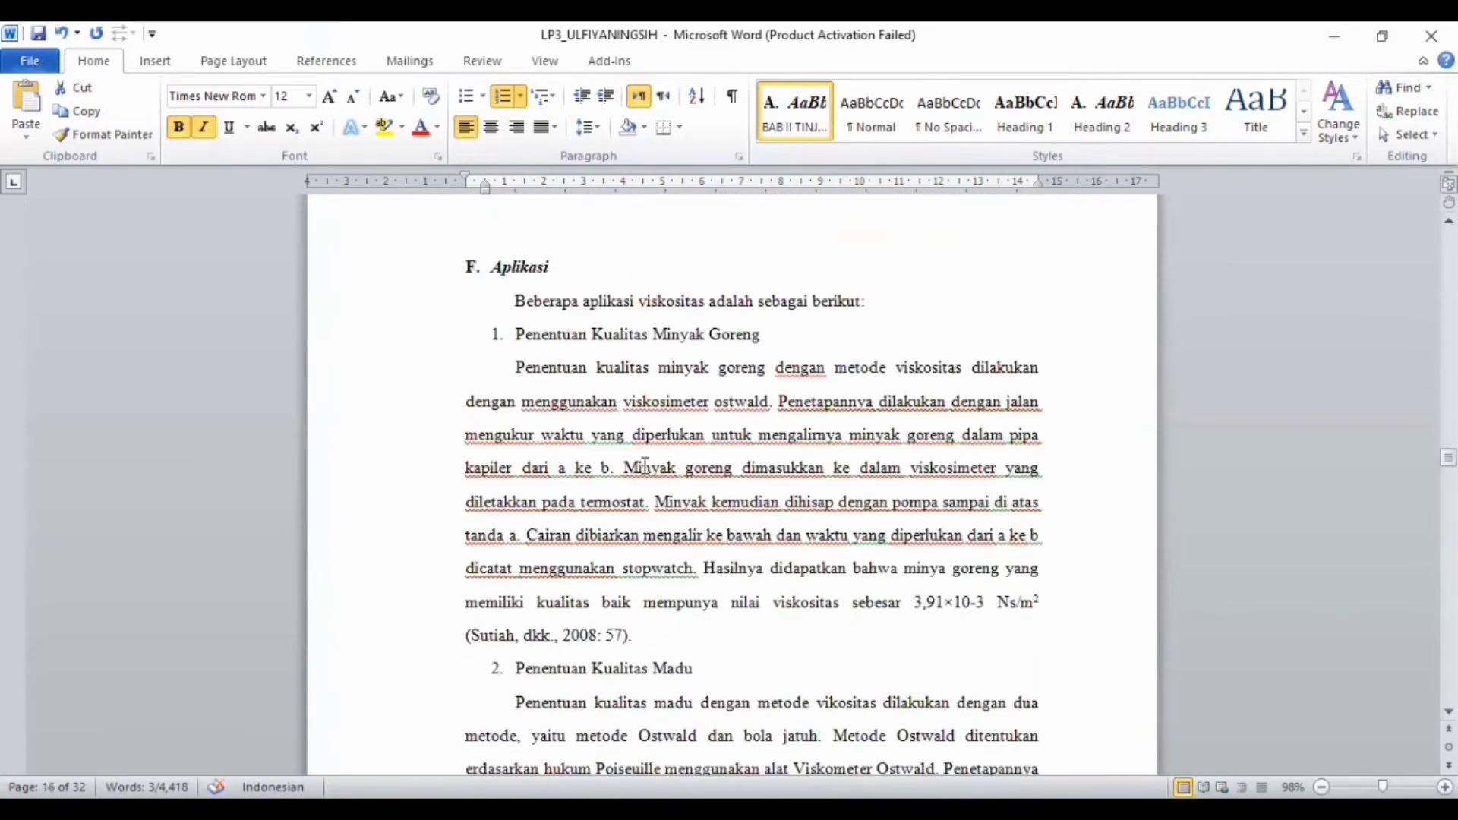
{"action": "left_click_drag", "start_coordinate": [618, 265], "coordinate": [448, 270]}
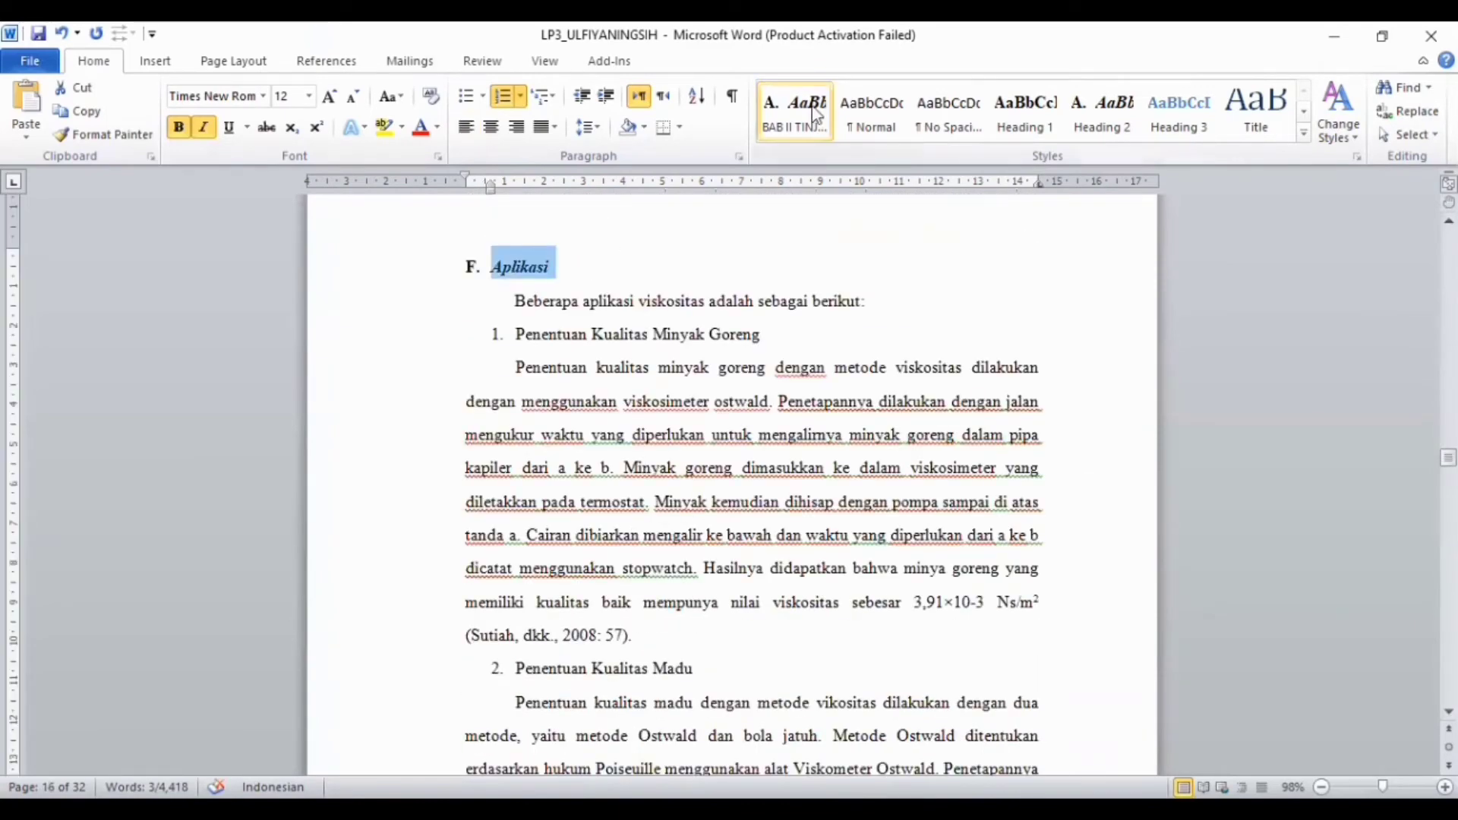
Apply the BAB II TINJAUAN PUSTAKA style to the Integrasi Ayat subheading, the last one in BAB II
{"action": "scroll", "coordinate": [636, 639], "scroll_direction": "down", "scroll_amount": 5}
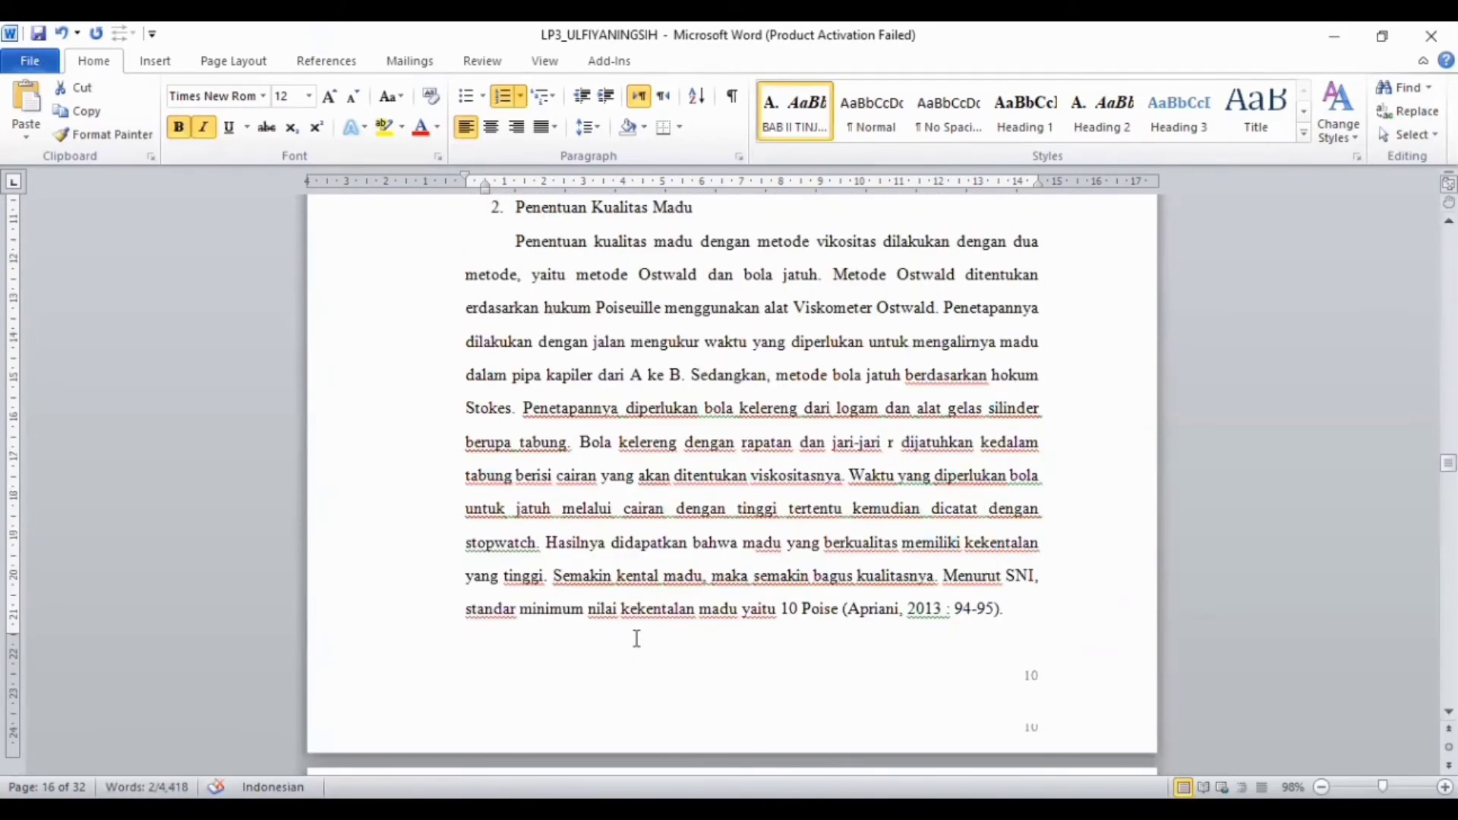
{"action": "scroll", "coordinate": [638, 636], "scroll_direction": "down", "scroll_amount": 10}
{"action": "scroll", "coordinate": [653, 623], "scroll_direction": "up", "scroll_amount": 12}
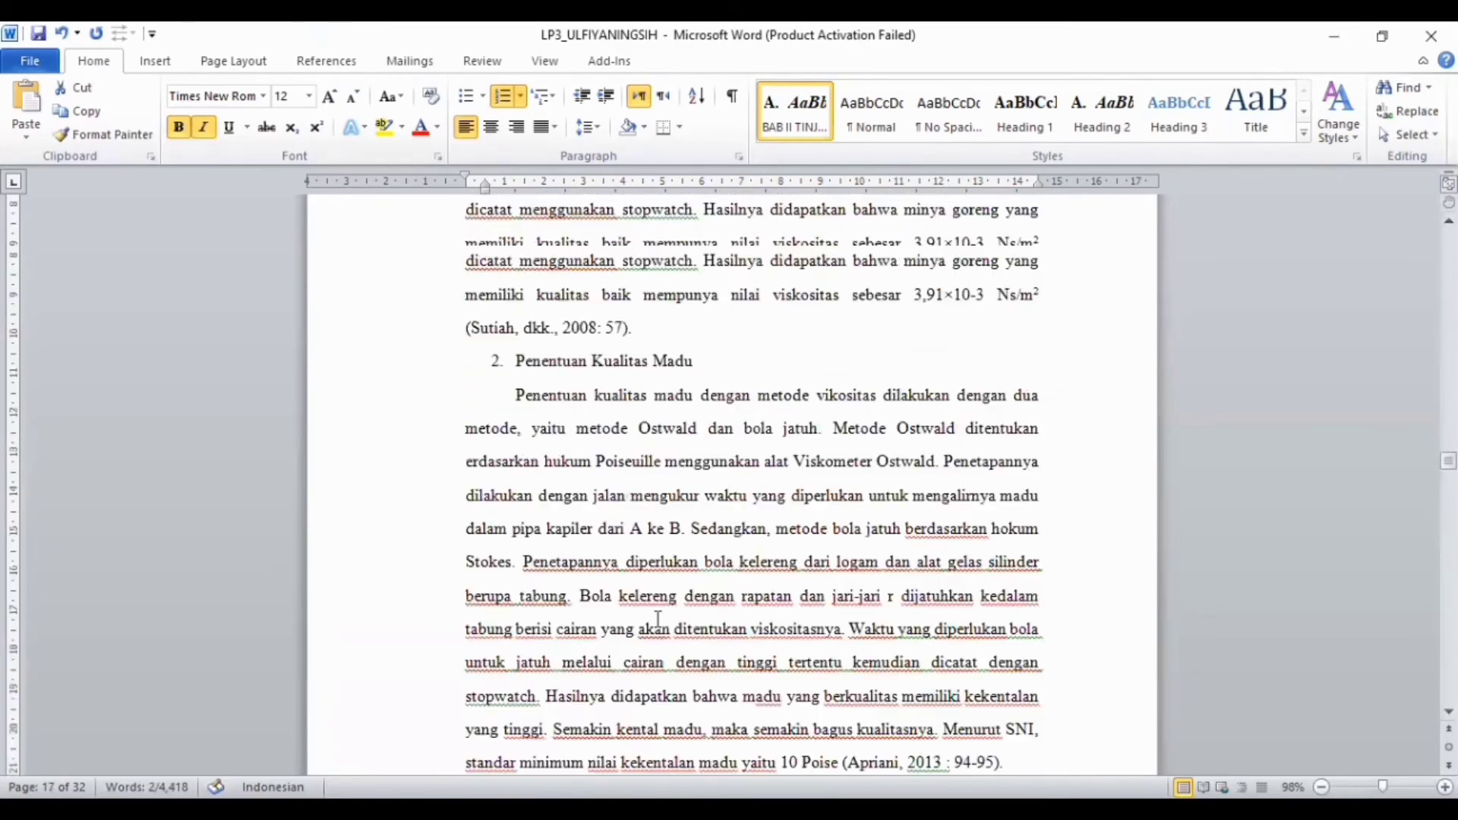
{"action": "scroll", "coordinate": [657, 619], "scroll_direction": "up", "scroll_amount": 3}
{"action": "scroll", "coordinate": [658, 620], "scroll_direction": "down", "scroll_amount": 12}
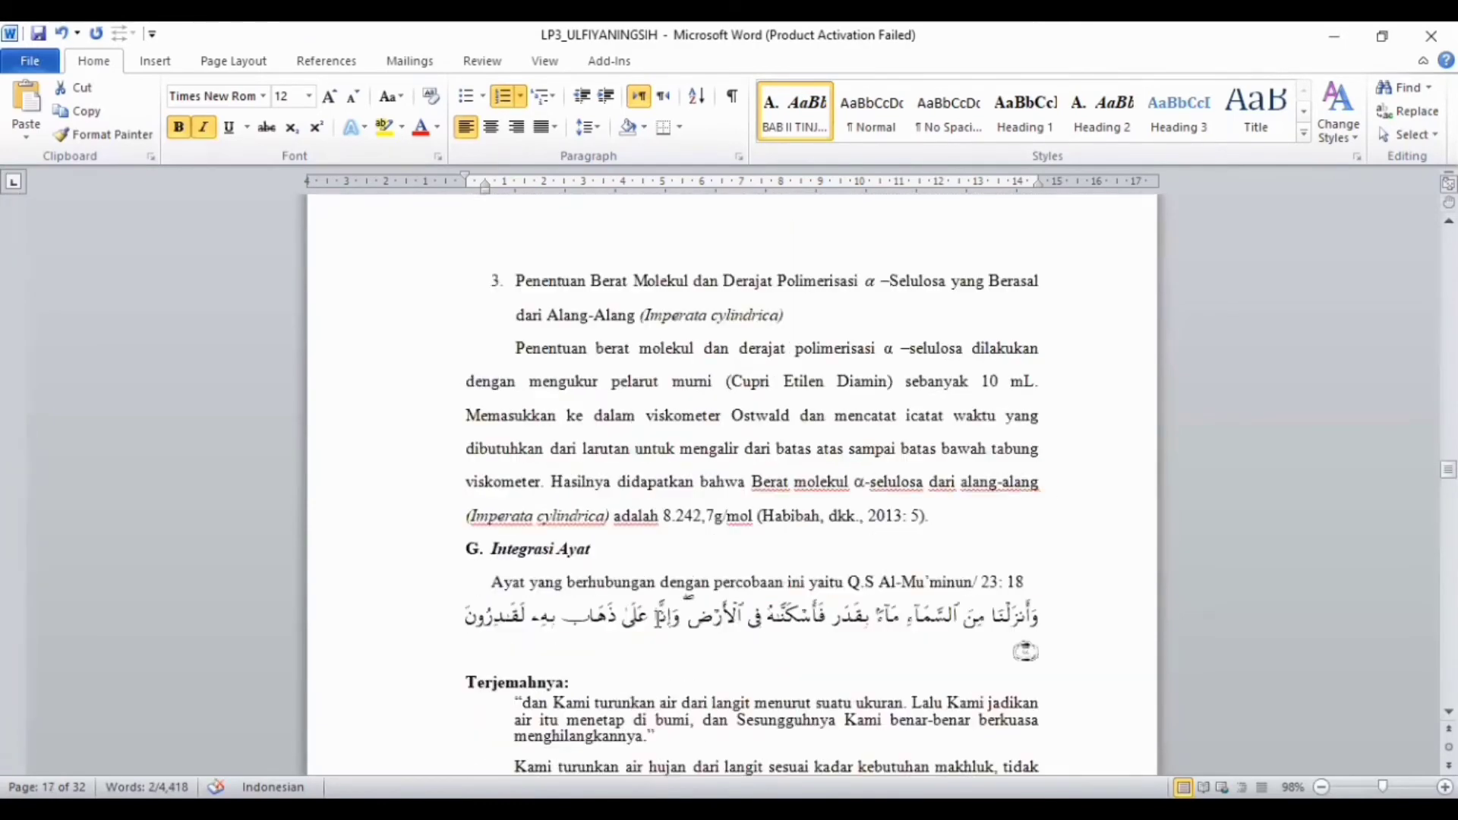
{"action": "scroll", "coordinate": [533, 489], "scroll_direction": "down", "scroll_amount": 2}
{"action": "left_click_drag", "start_coordinate": [600, 395], "coordinate": [486, 395]}
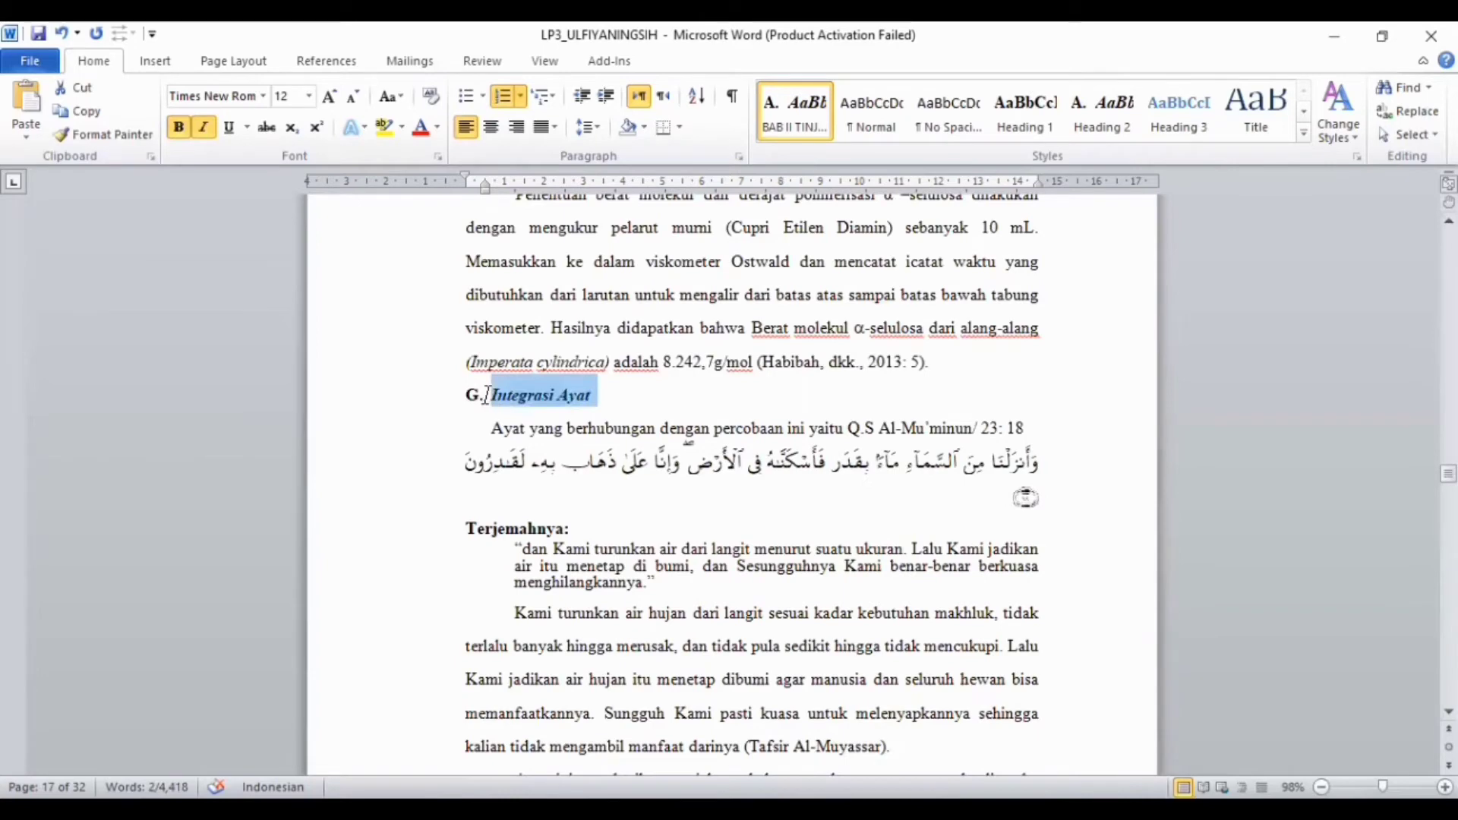
{"action": "left_click", "coordinate": [801, 115]}
{"action": "left_click", "coordinate": [784, 431]}
Apply the Heading 1 style to the two-line BAB III METODE PERCOBAAN chapter title
{"action": "scroll", "coordinate": [739, 433], "scroll_direction": "down", "scroll_amount": 4}
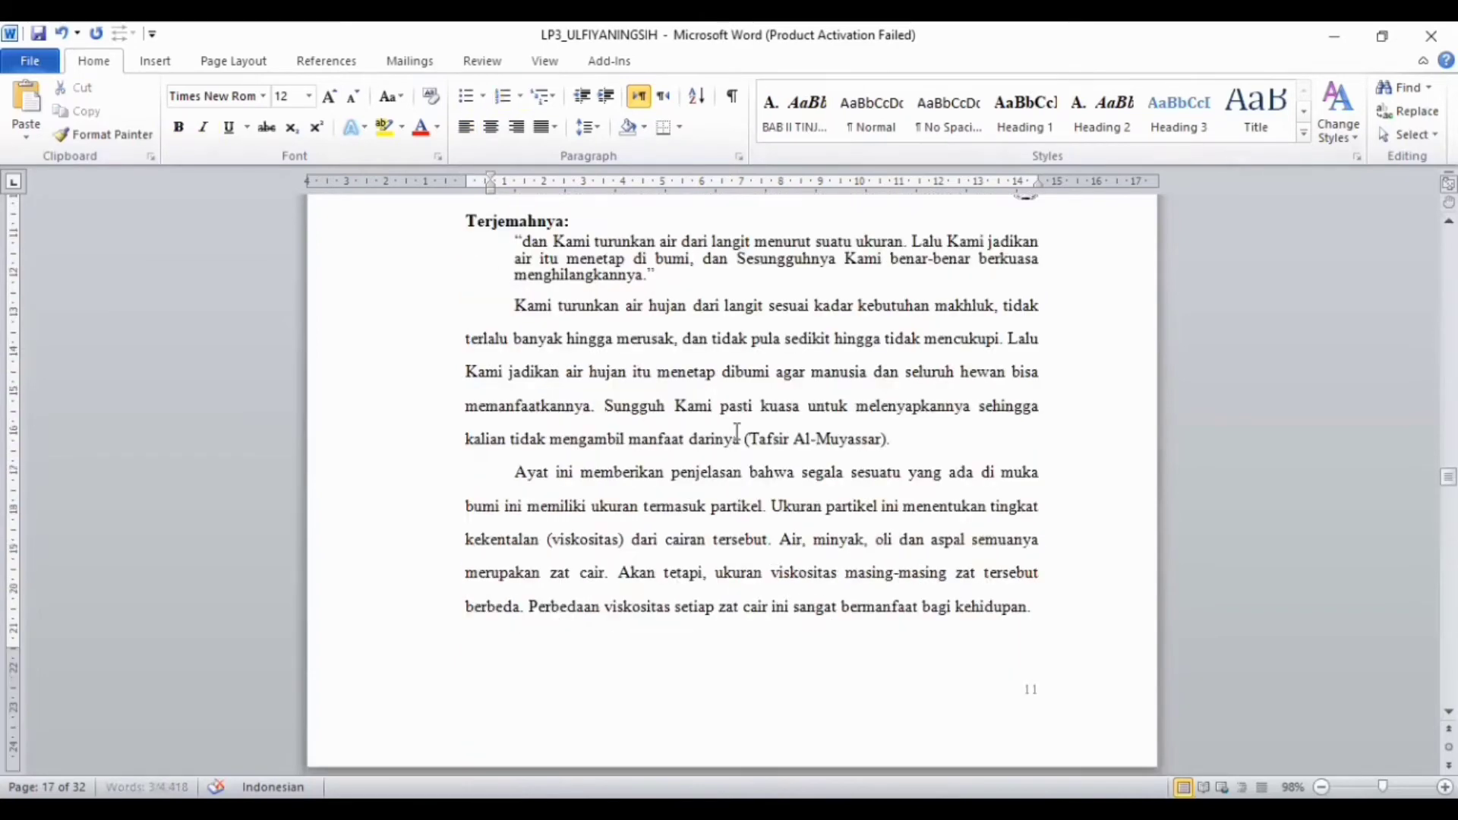
{"action": "scroll", "coordinate": [737, 432], "scroll_direction": "down", "scroll_amount": 7}
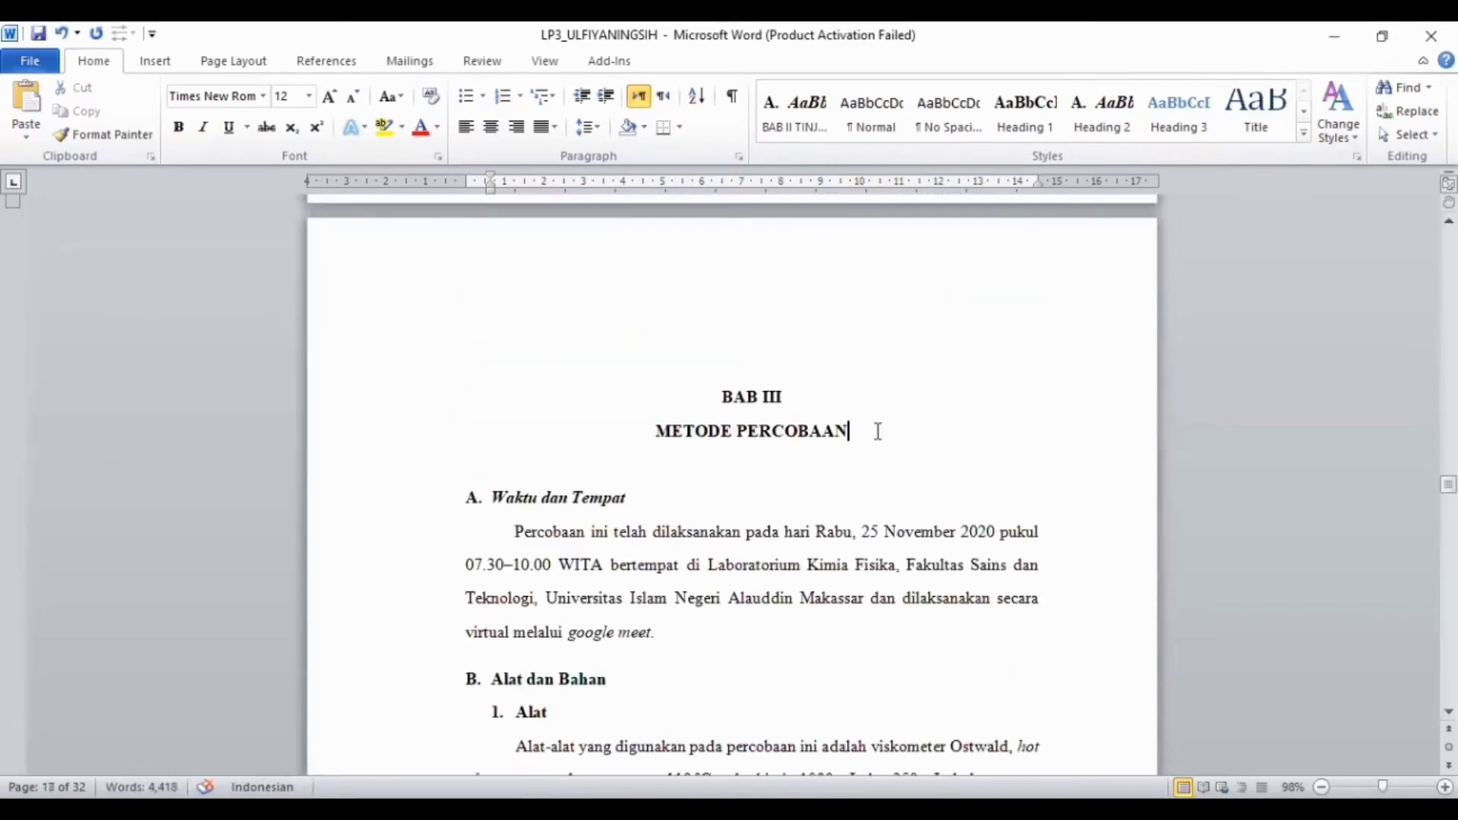
{"action": "left_click_drag", "start_coordinate": [878, 431], "coordinate": [722, 396]}
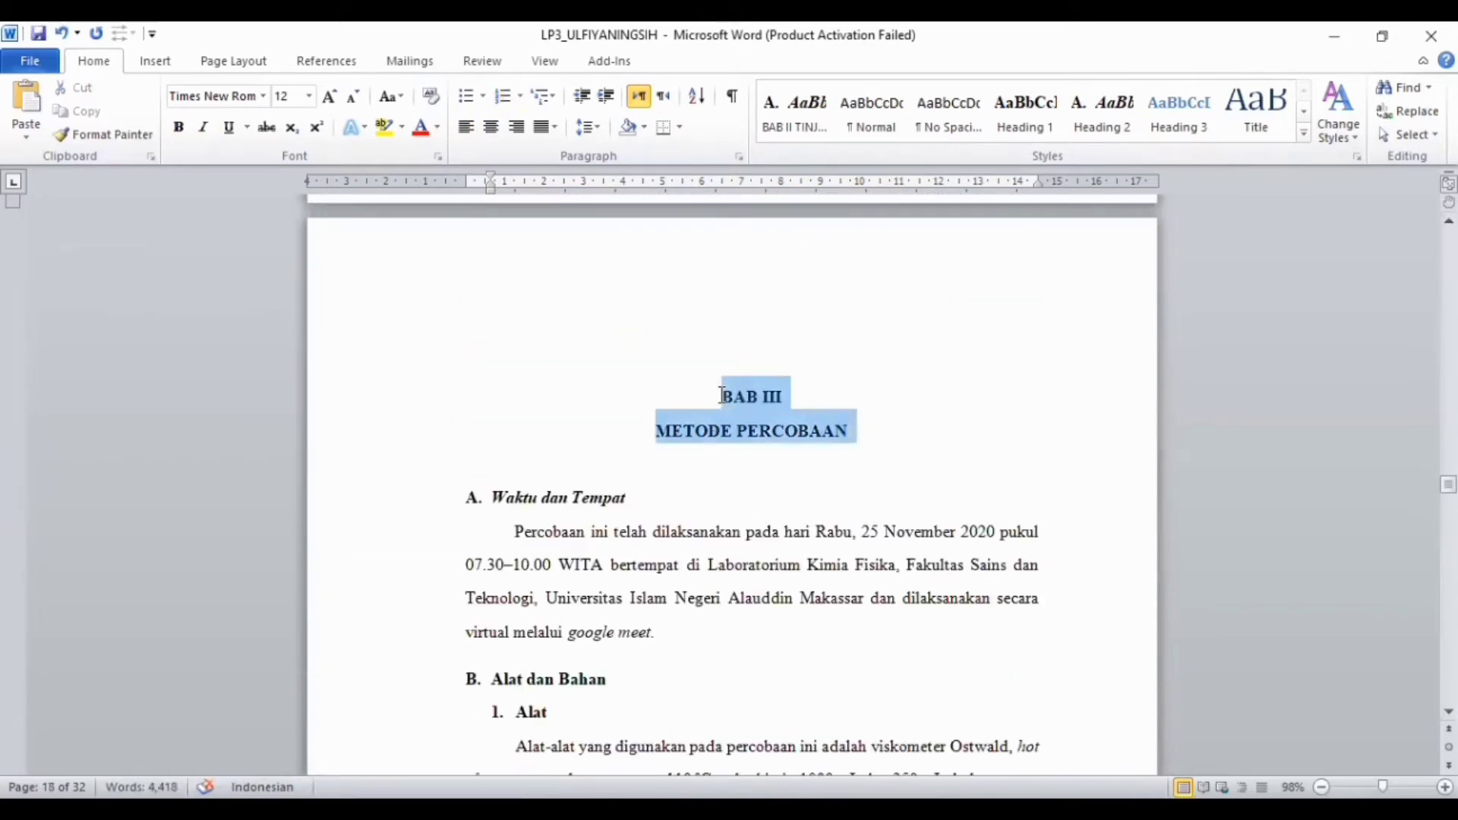
{"action": "left_click", "coordinate": [1040, 106]}
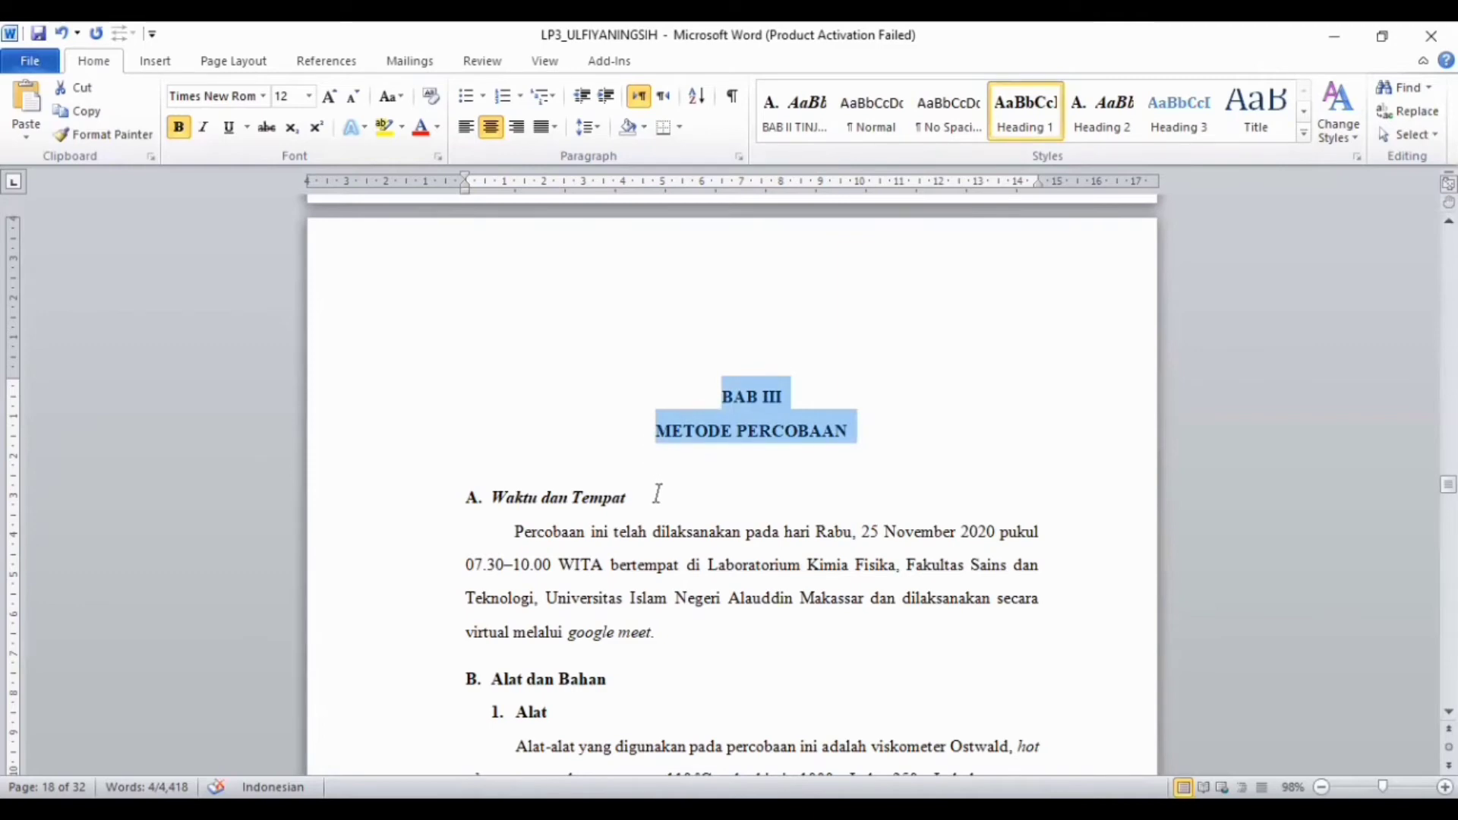
Start a new quick style from the Waktu dan Tempat subheading and name it BAB III METODE PERCOBAAN
{"action": "left_click_drag", "start_coordinate": [658, 496], "coordinate": [480, 482]}
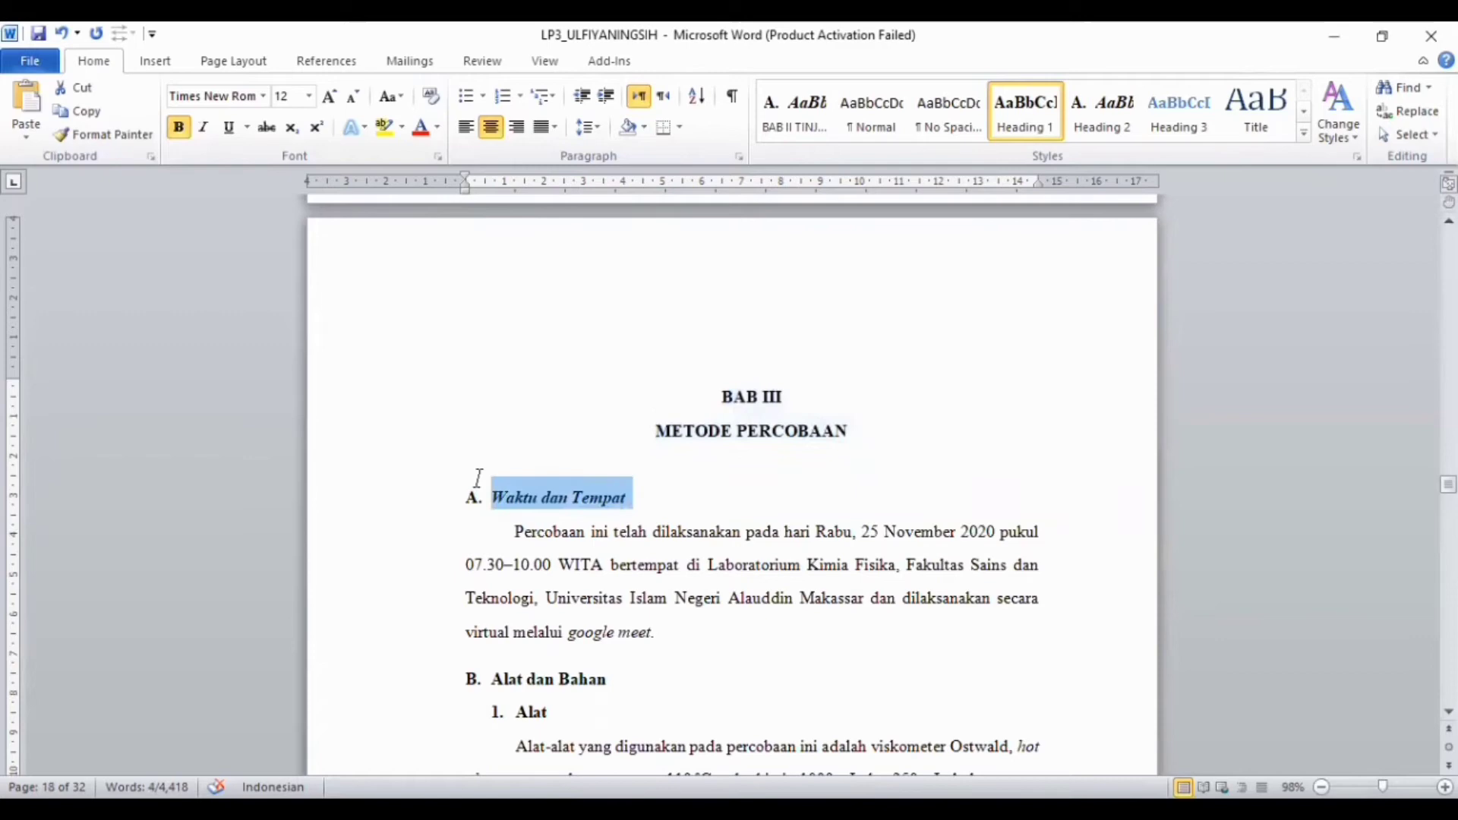
{"action": "left_click", "coordinate": [855, 122]}
{"action": "key", "text": "ctrl+z"}
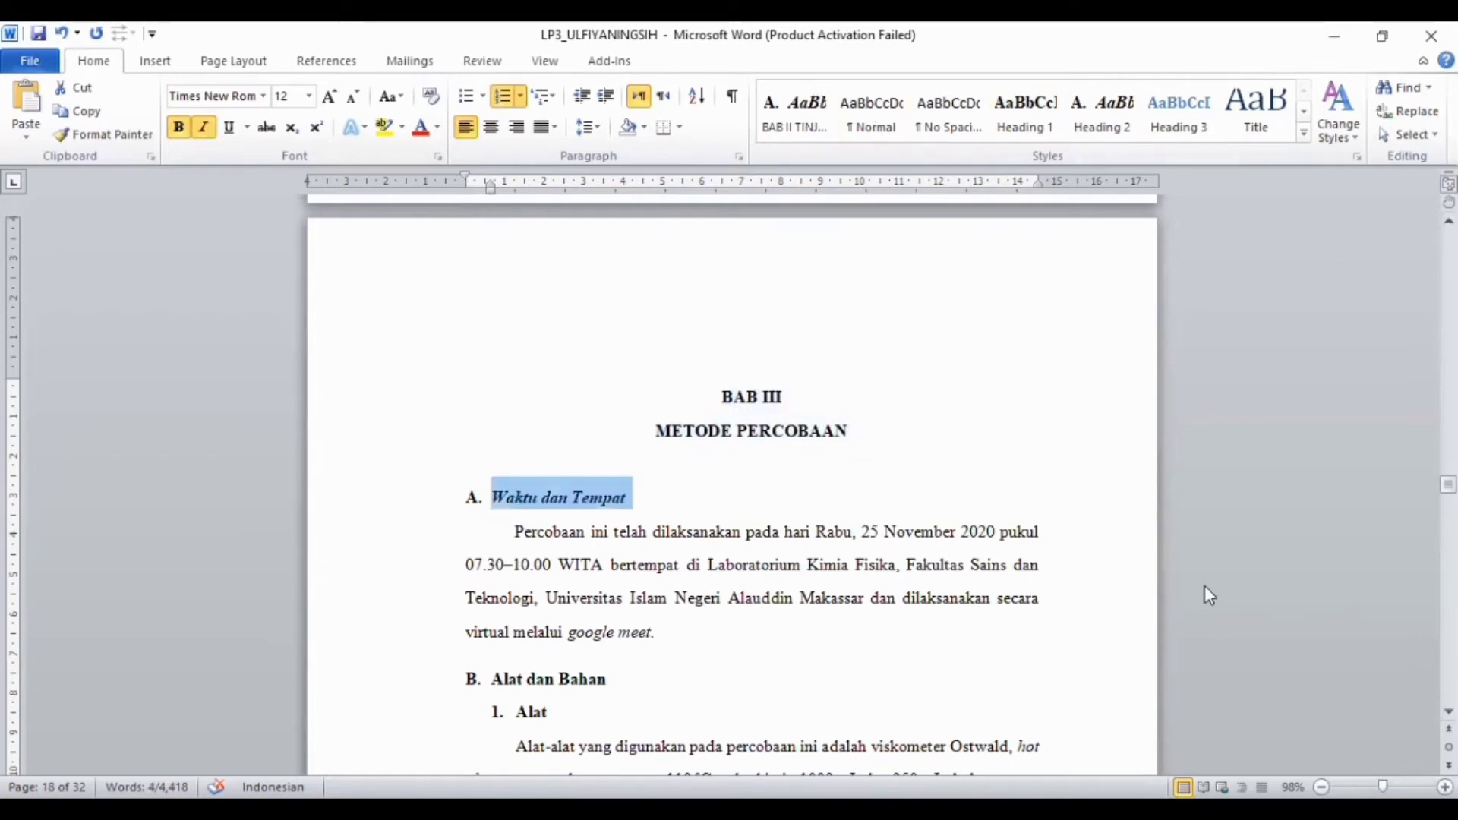
{"action": "left_click", "coordinate": [1303, 137]}
{"action": "left_click", "coordinate": [848, 275]}
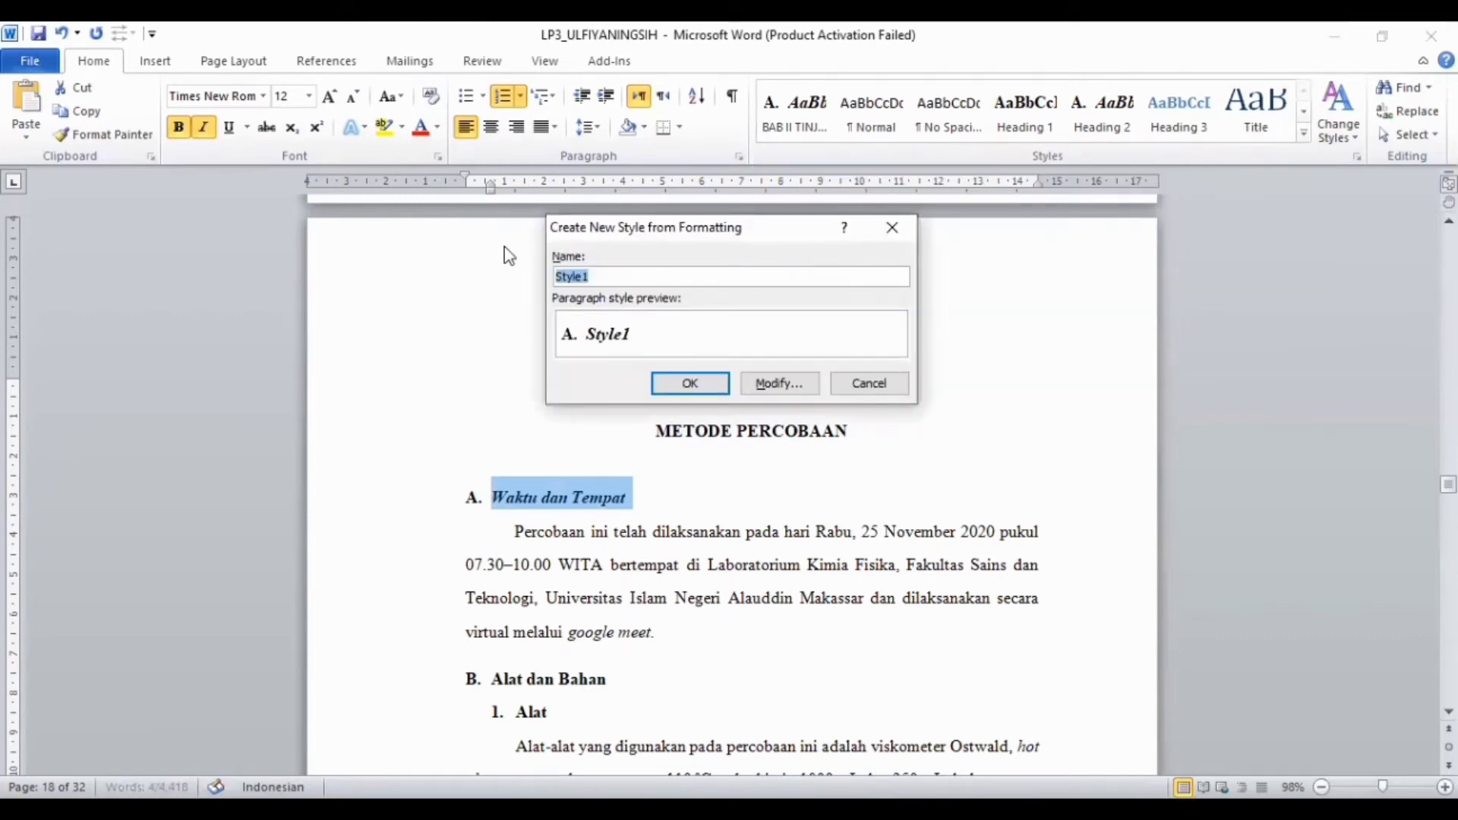
{"action": "type", "text": "ba"}
{"action": "key", "text": "BackSpace"}
{"action": "key", "text": "BackSpace"}
{"action": "type", "text": "BAB III METODE "}
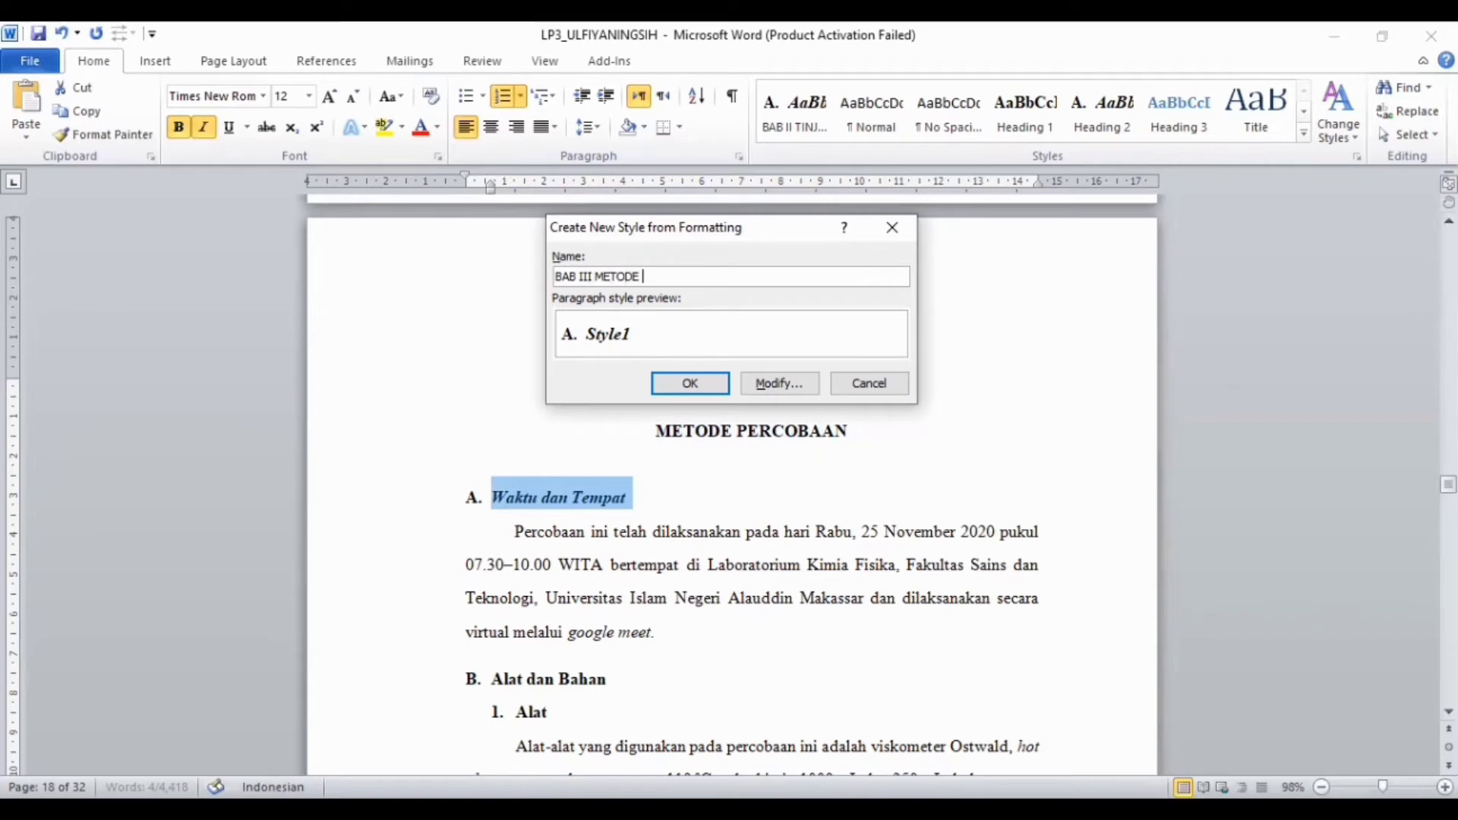
{"action": "type", "text": "PERCOBAAN"}
Base the new BAB III style on Heading 2, make it bold and italic, and save it
{"action": "left_click", "coordinate": [769, 385]}
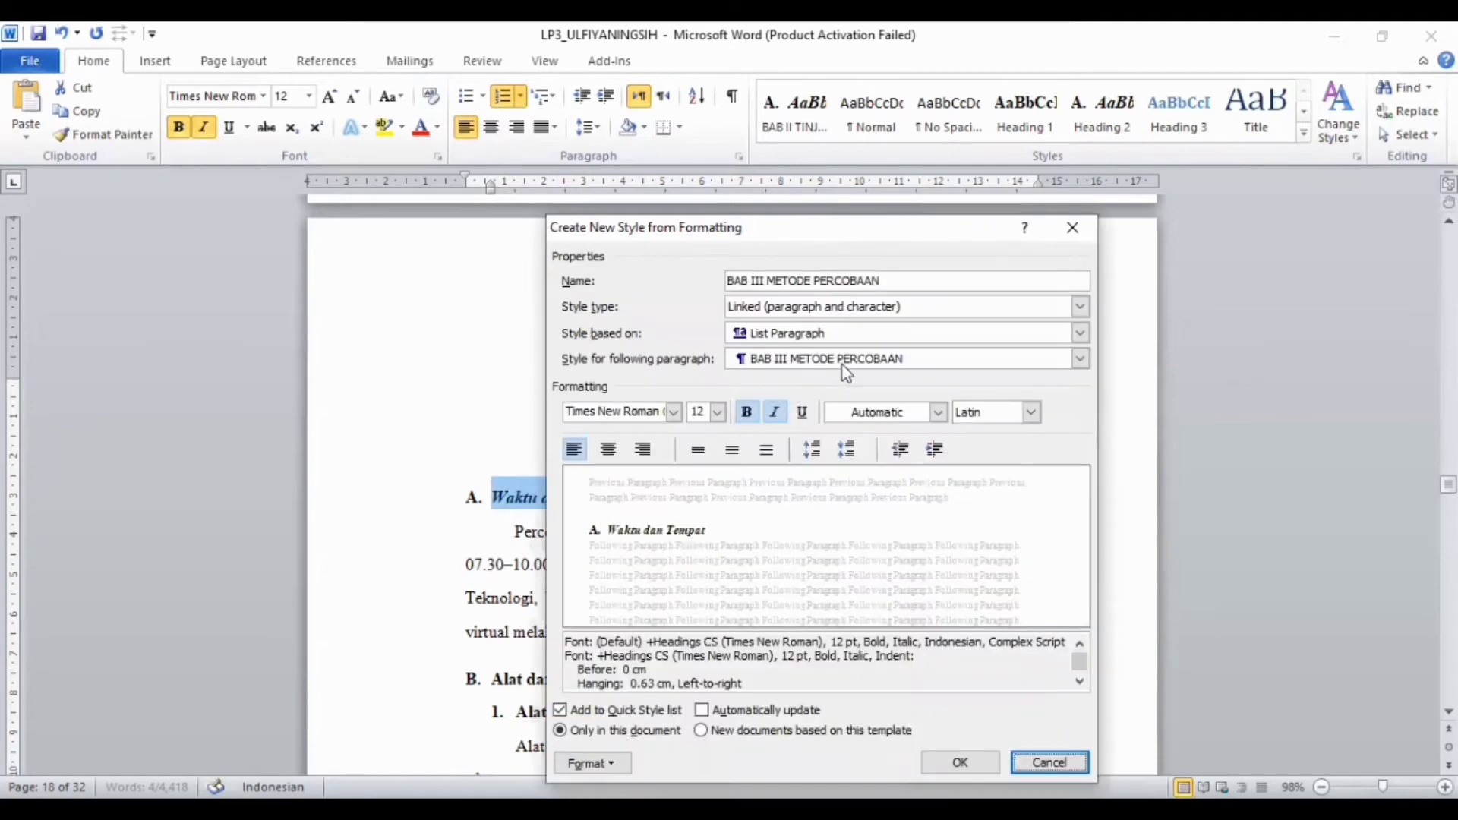
{"action": "left_click", "coordinate": [1079, 333]}
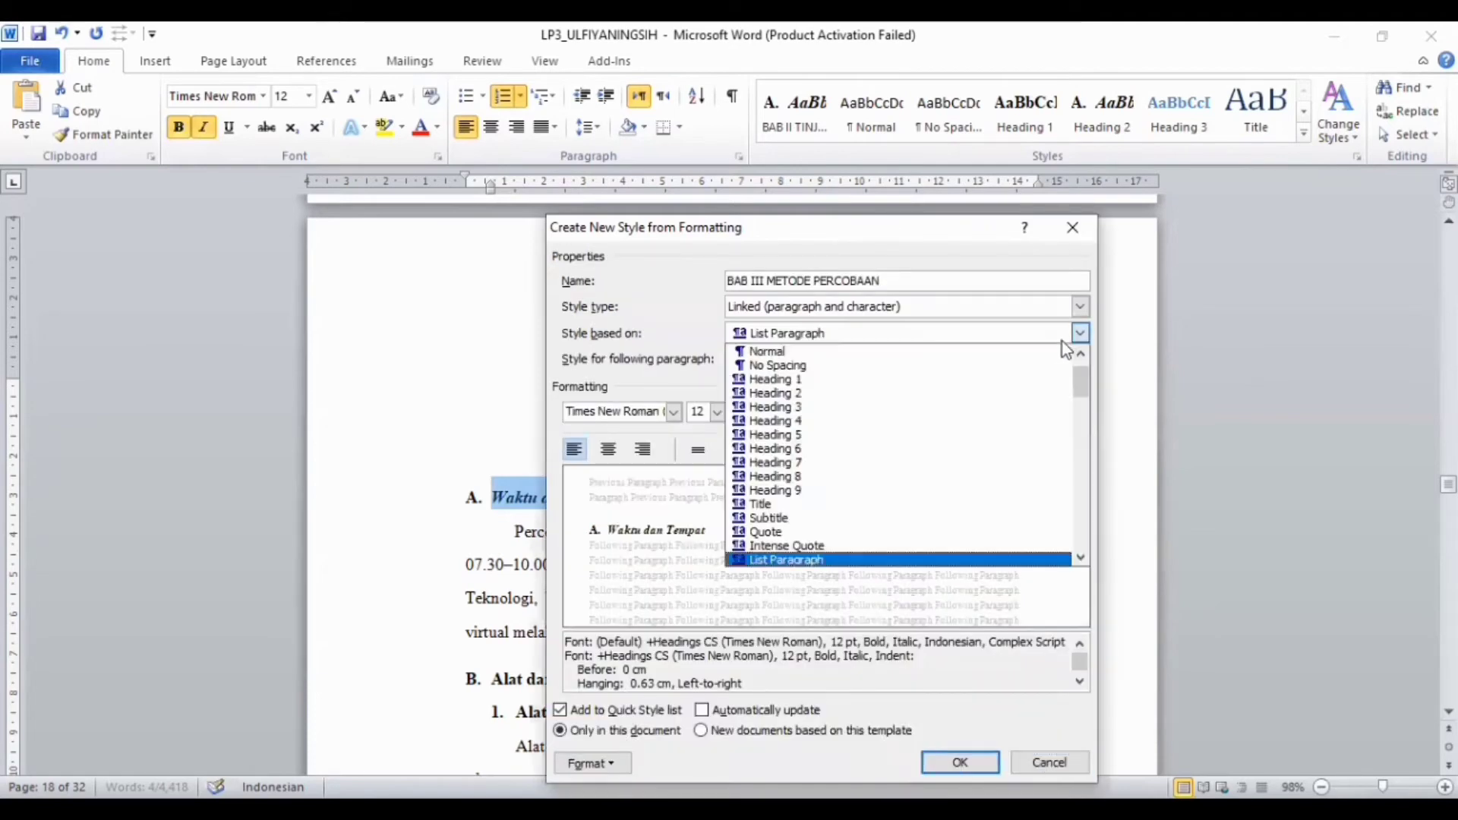
{"action": "left_click", "coordinate": [819, 393]}
{"action": "left_click", "coordinate": [774, 414]}
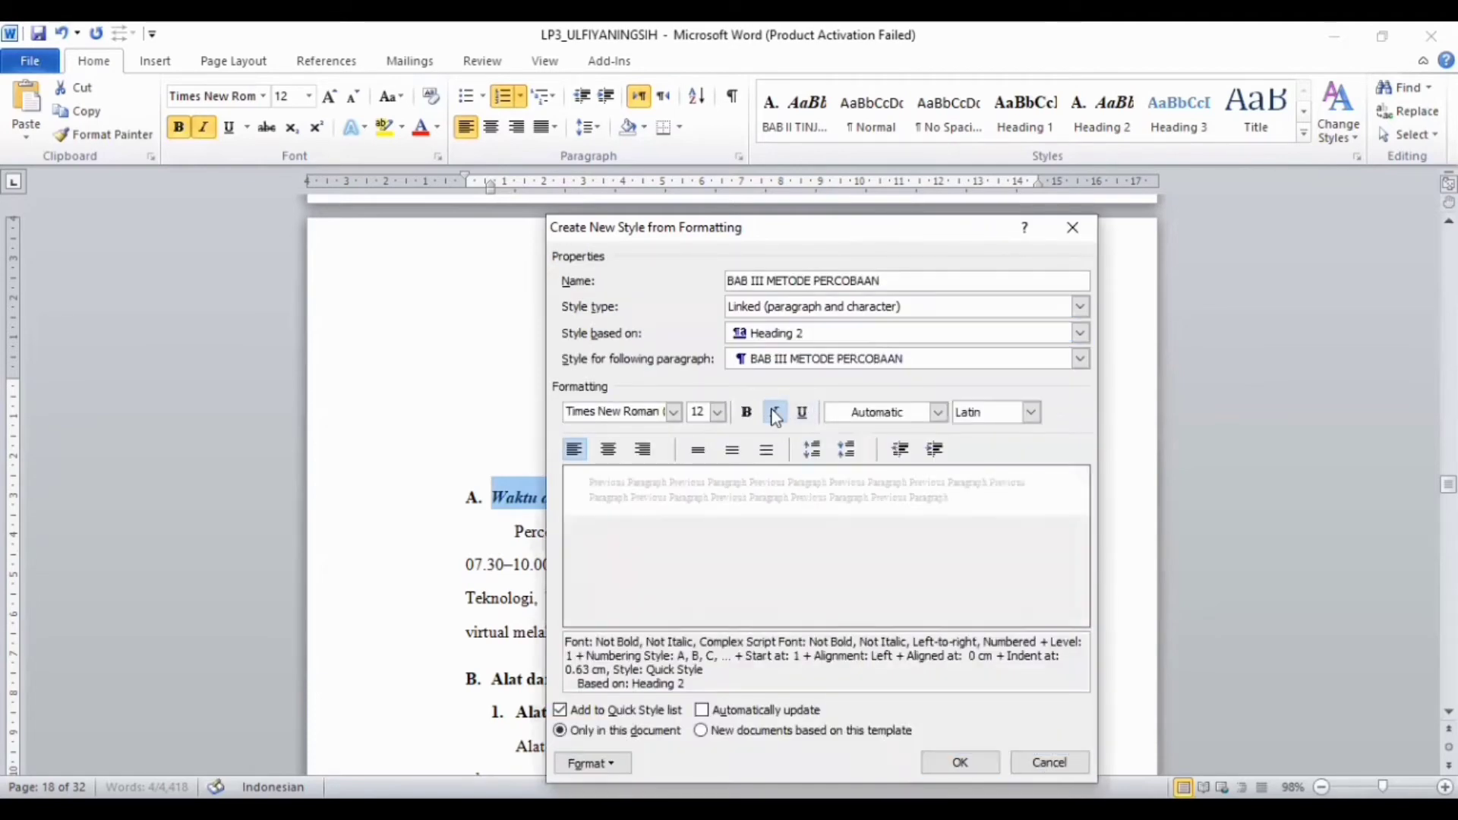
{"action": "left_click", "coordinate": [754, 411]}
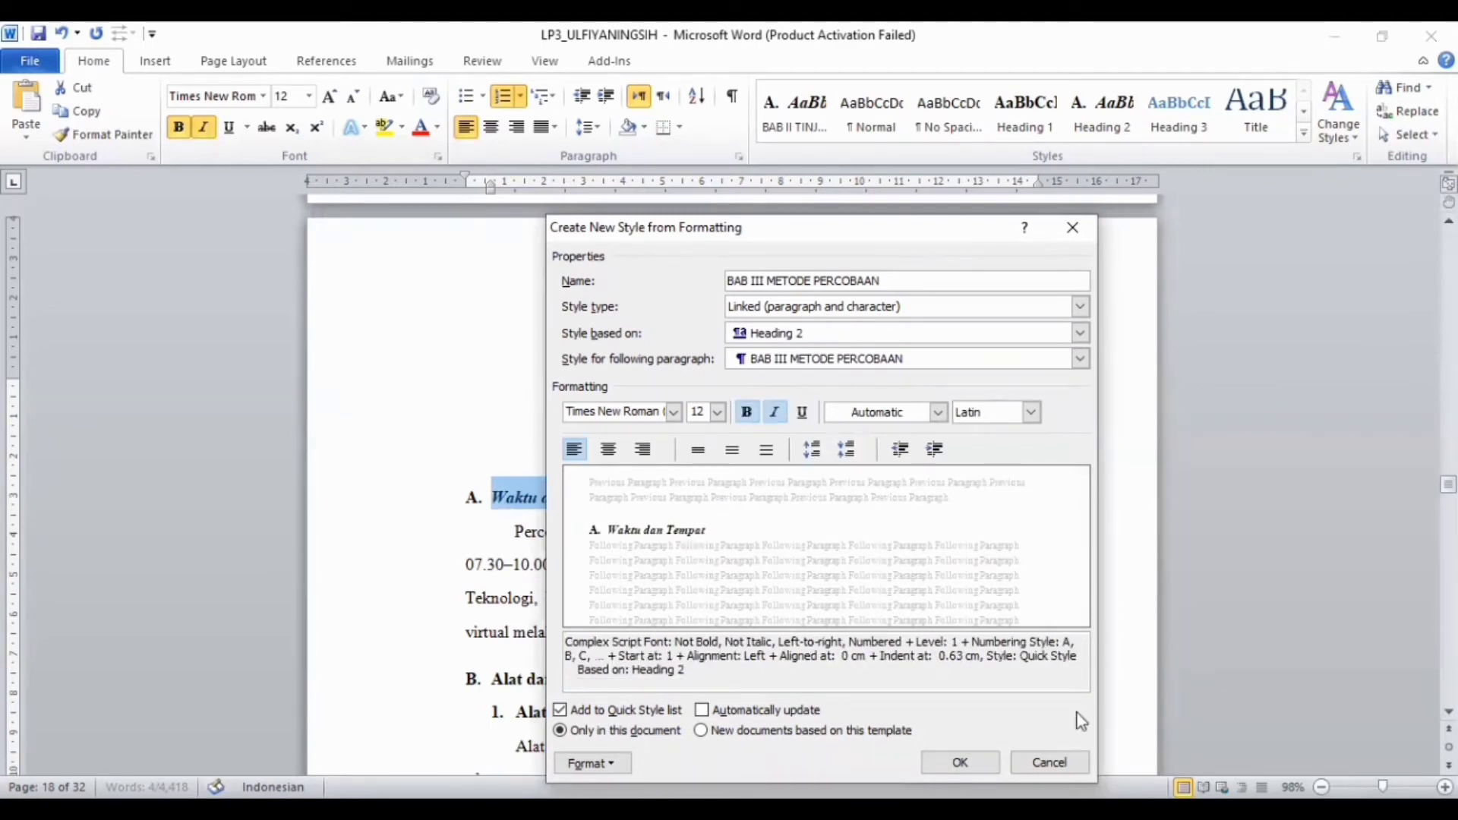
{"action": "left_click", "coordinate": [960, 762]}
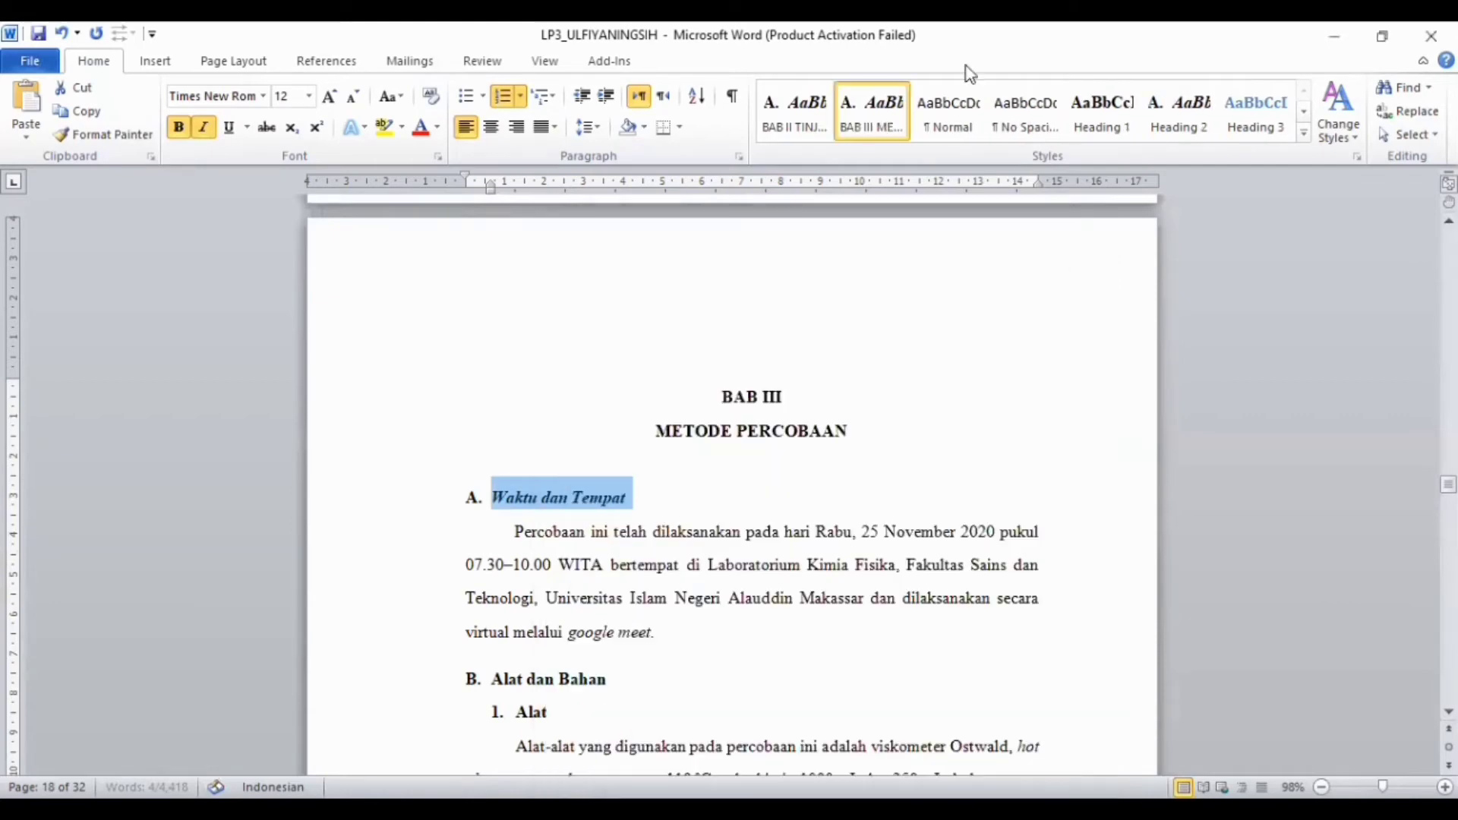
Apply the BAB III METODE PERCOBAAN style to the Alat dan Bahan and Prosedur Kerja subheadings
{"action": "scroll", "coordinate": [470, 299], "scroll_direction": "down", "scroll_amount": 3}
{"action": "left_click_drag", "start_coordinate": [625, 524], "coordinate": [483, 521]}
{"action": "left_click", "coordinate": [879, 135]}
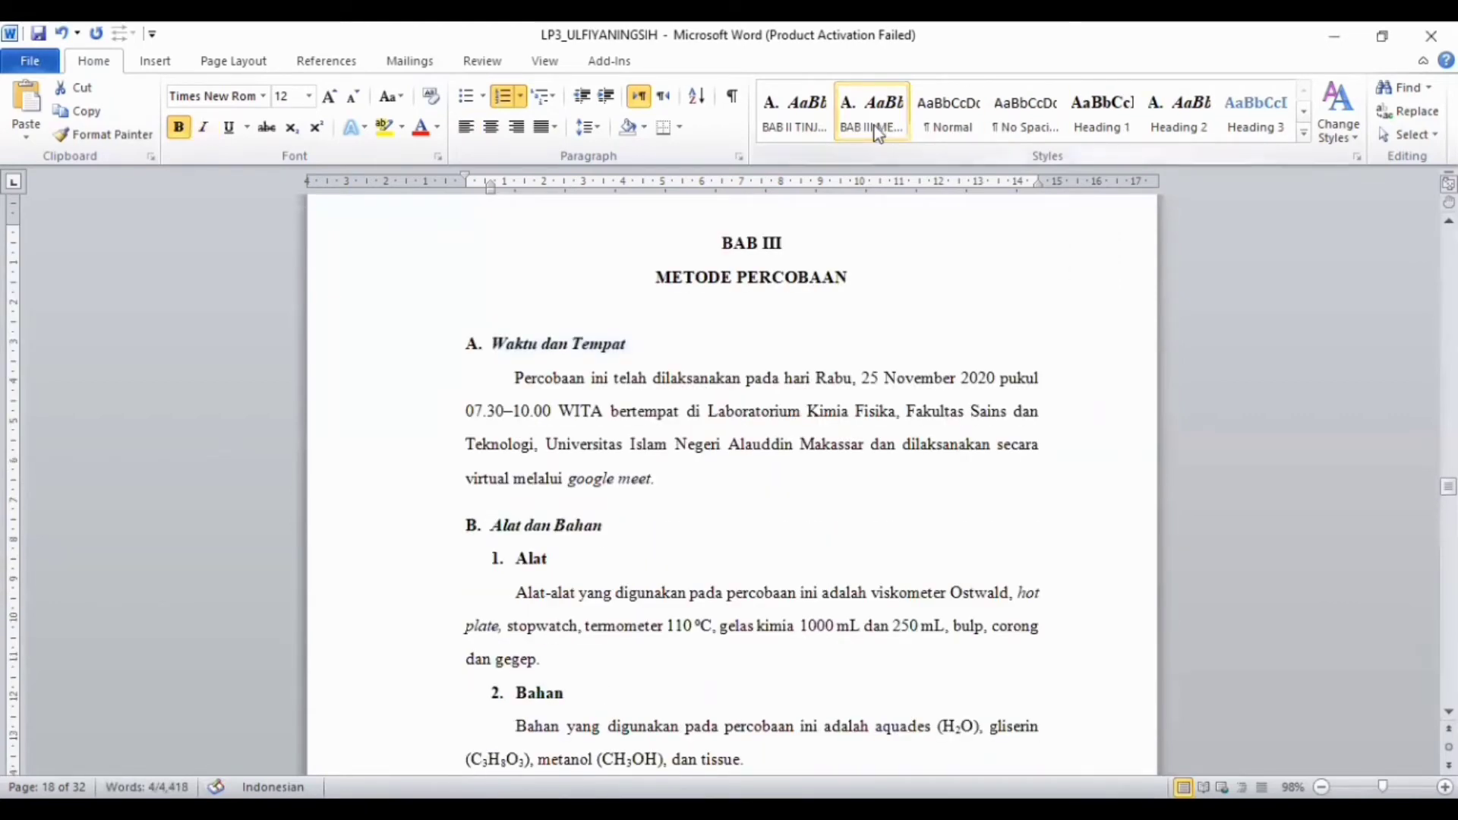
{"action": "scroll", "coordinate": [642, 486], "scroll_direction": "down", "scroll_amount": 10}
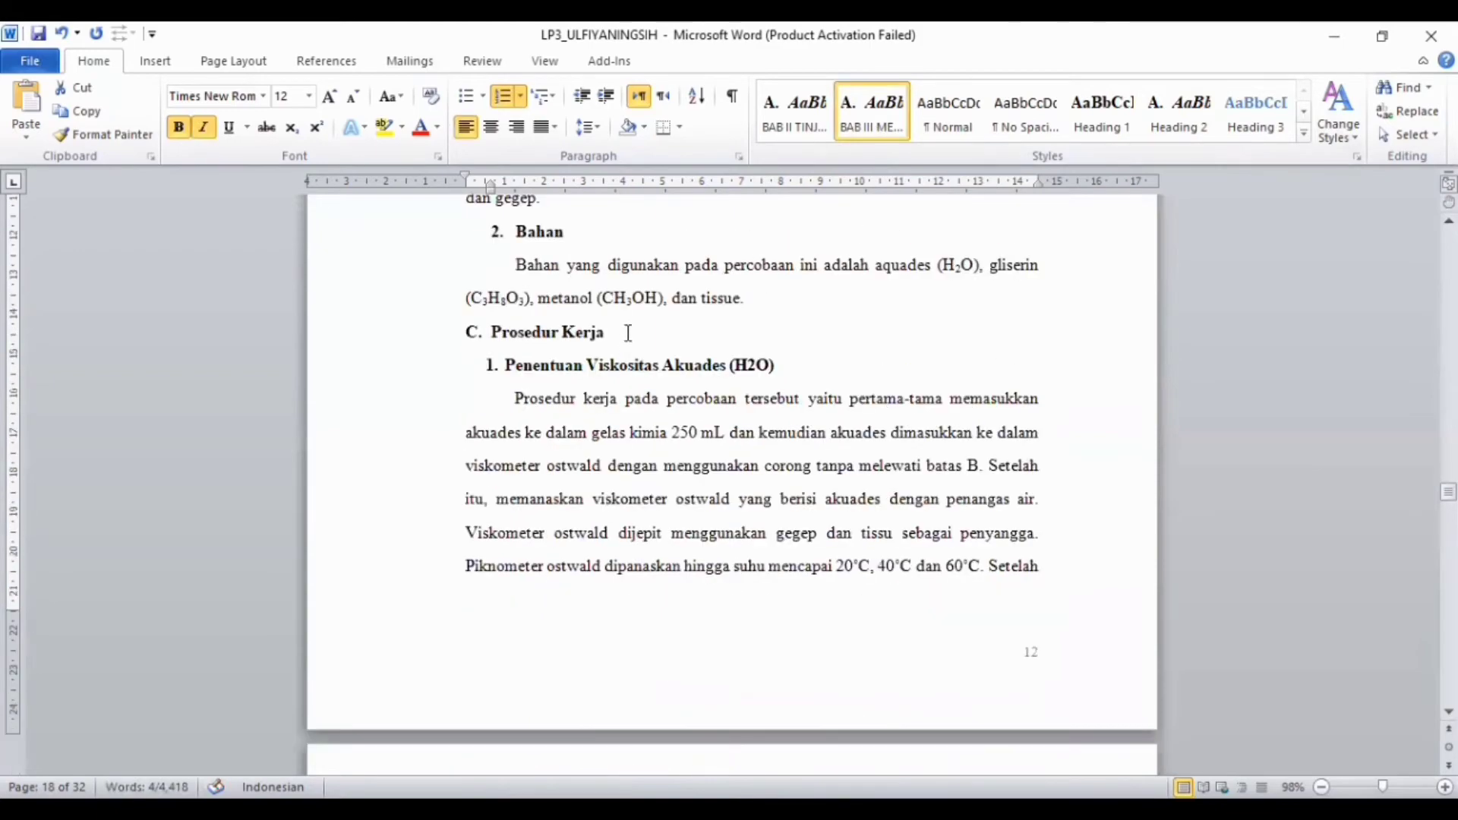
{"action": "left_click_drag", "start_coordinate": [628, 333], "coordinate": [492, 334]}
{"action": "left_click", "coordinate": [872, 114]}
Apply the Heading 1 style to the two-line BAB IV HASIL DAN PEMBAHASAN chapter title
{"action": "scroll", "coordinate": [517, 577], "scroll_direction": "down", "scroll_amount": 3}
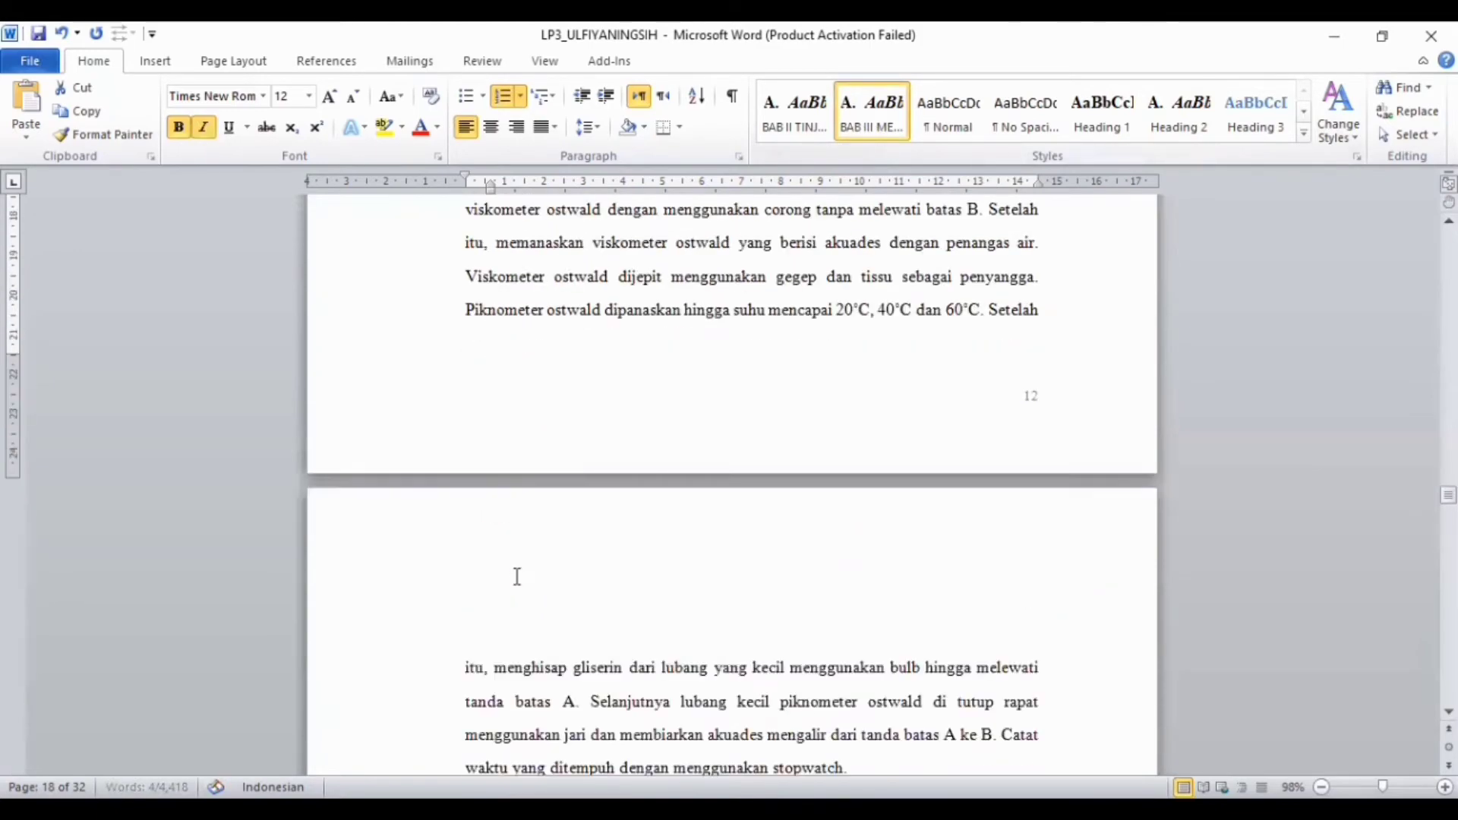
{"action": "scroll", "coordinate": [517, 577], "scroll_direction": "down", "scroll_amount": 12}
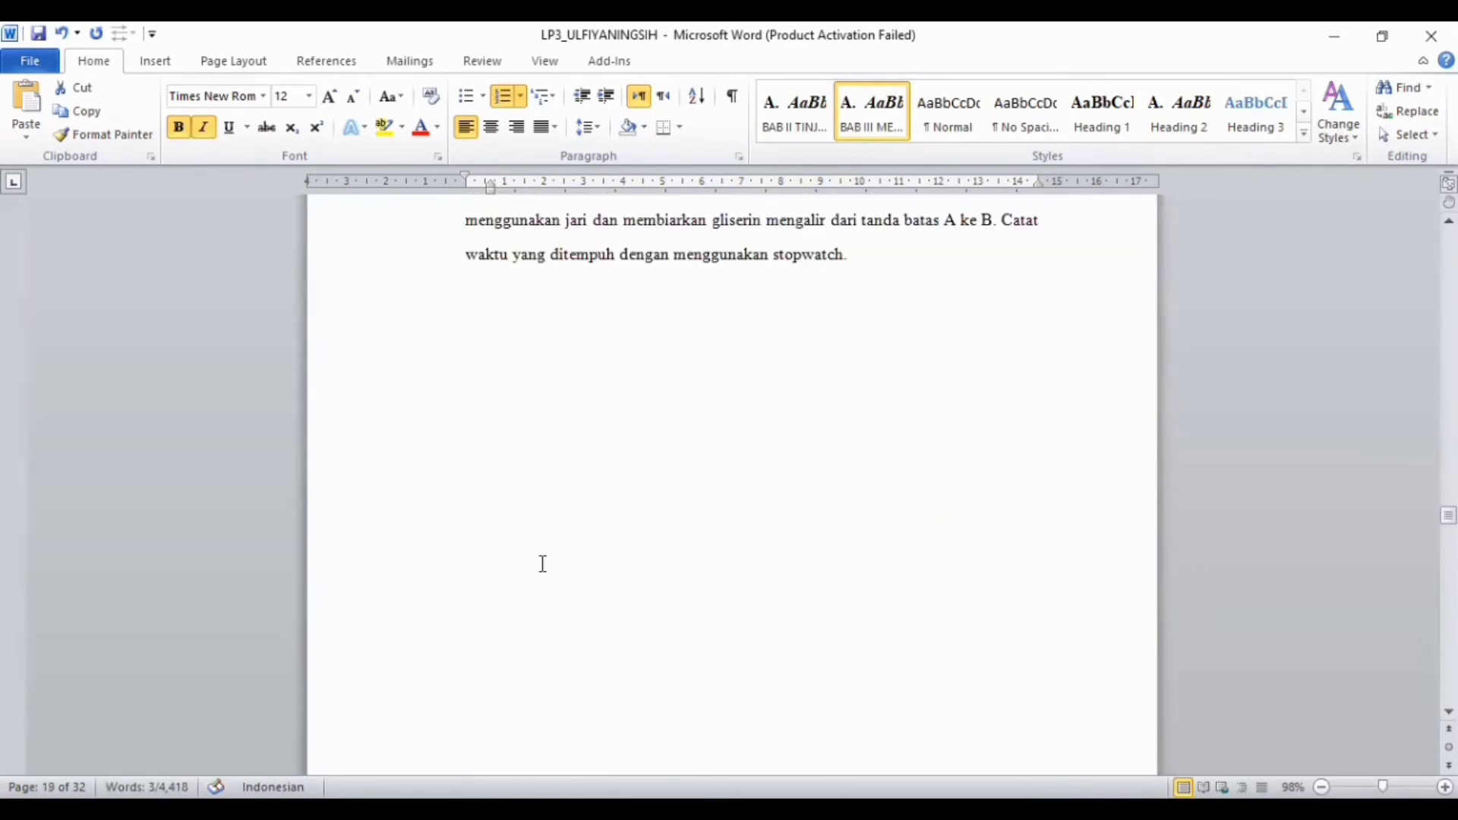
{"action": "scroll", "coordinate": [543, 563], "scroll_direction": "down", "scroll_amount": 10}
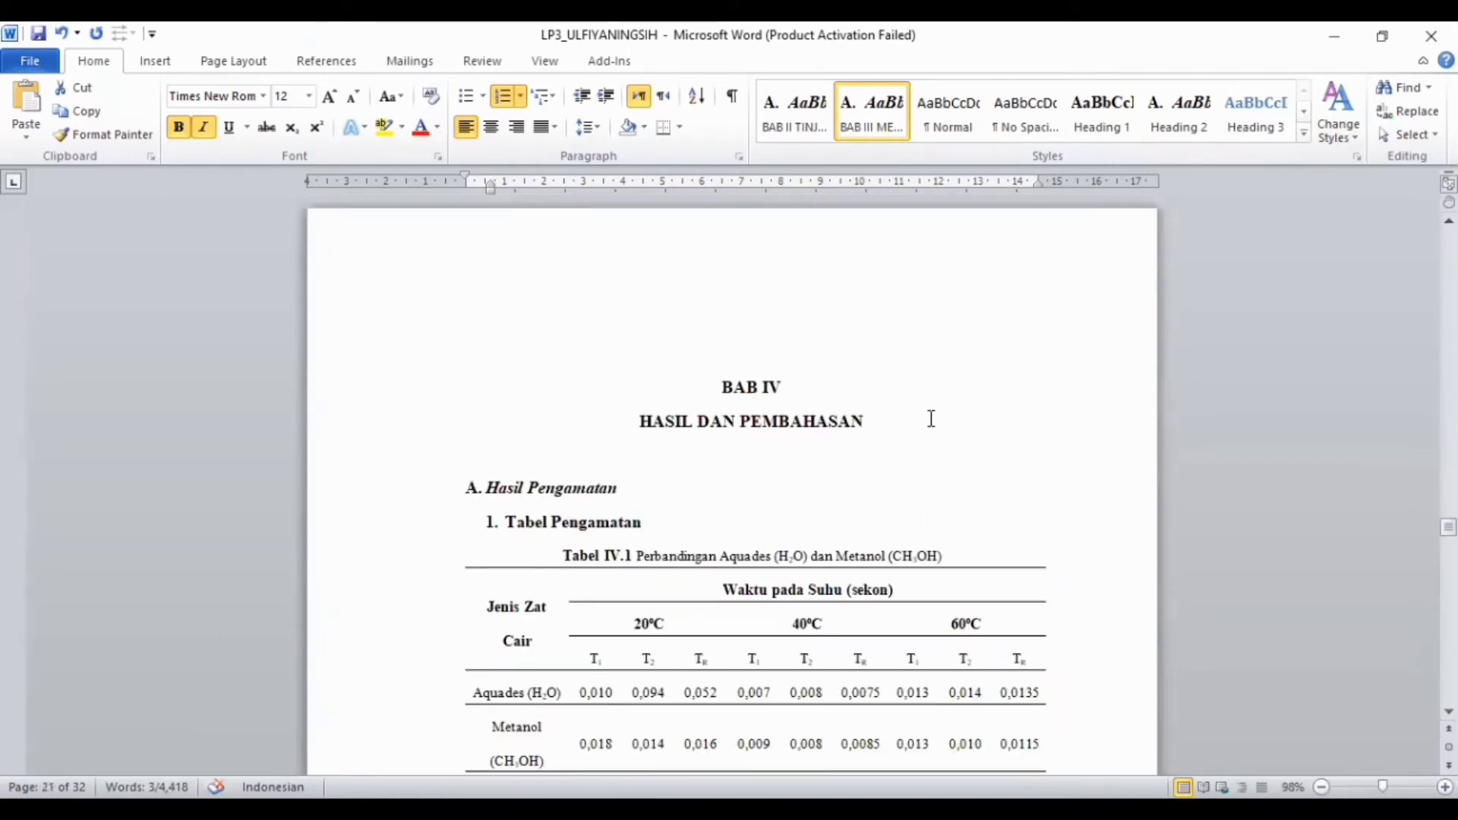
{"action": "left_click_drag", "start_coordinate": [932, 419], "coordinate": [743, 371]}
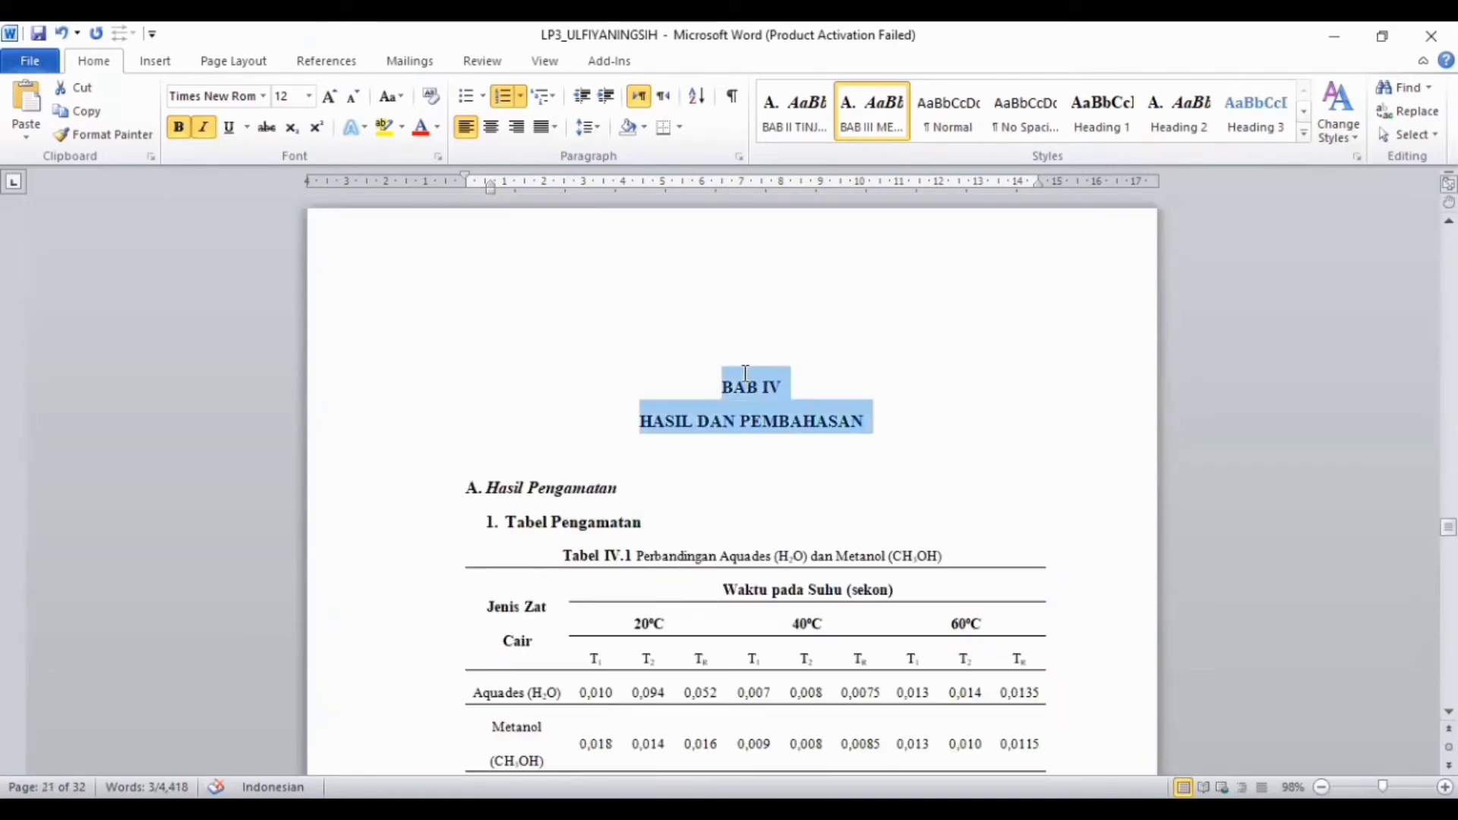
{"action": "left_click", "coordinate": [1121, 109]}
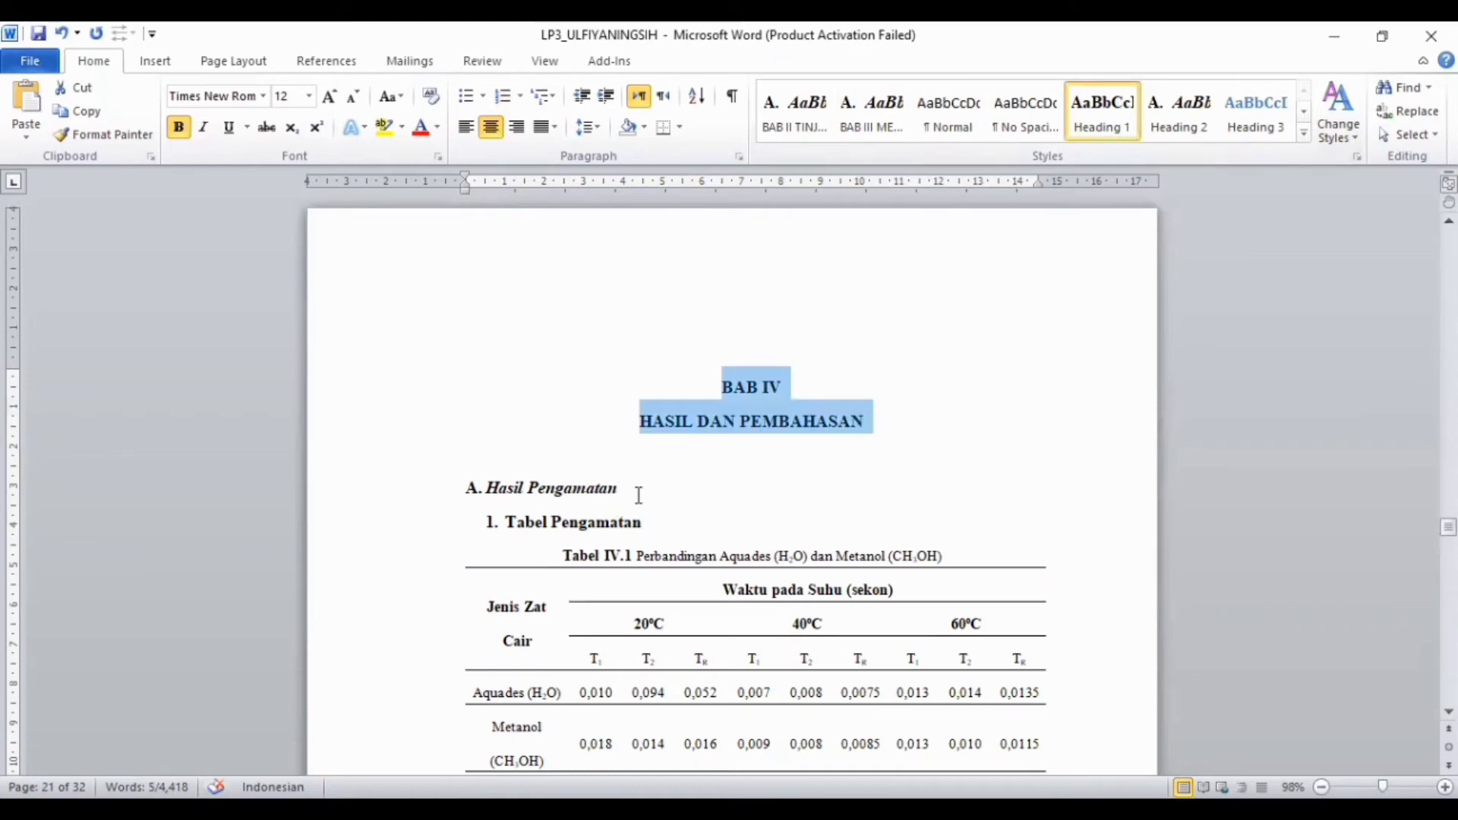
Start a new quick style from the Hasil Pengamatan subheading and name it BAB IV HASIL DAN PEMBAHASAN
{"action": "left_click_drag", "start_coordinate": [637, 493], "coordinate": [488, 493]}
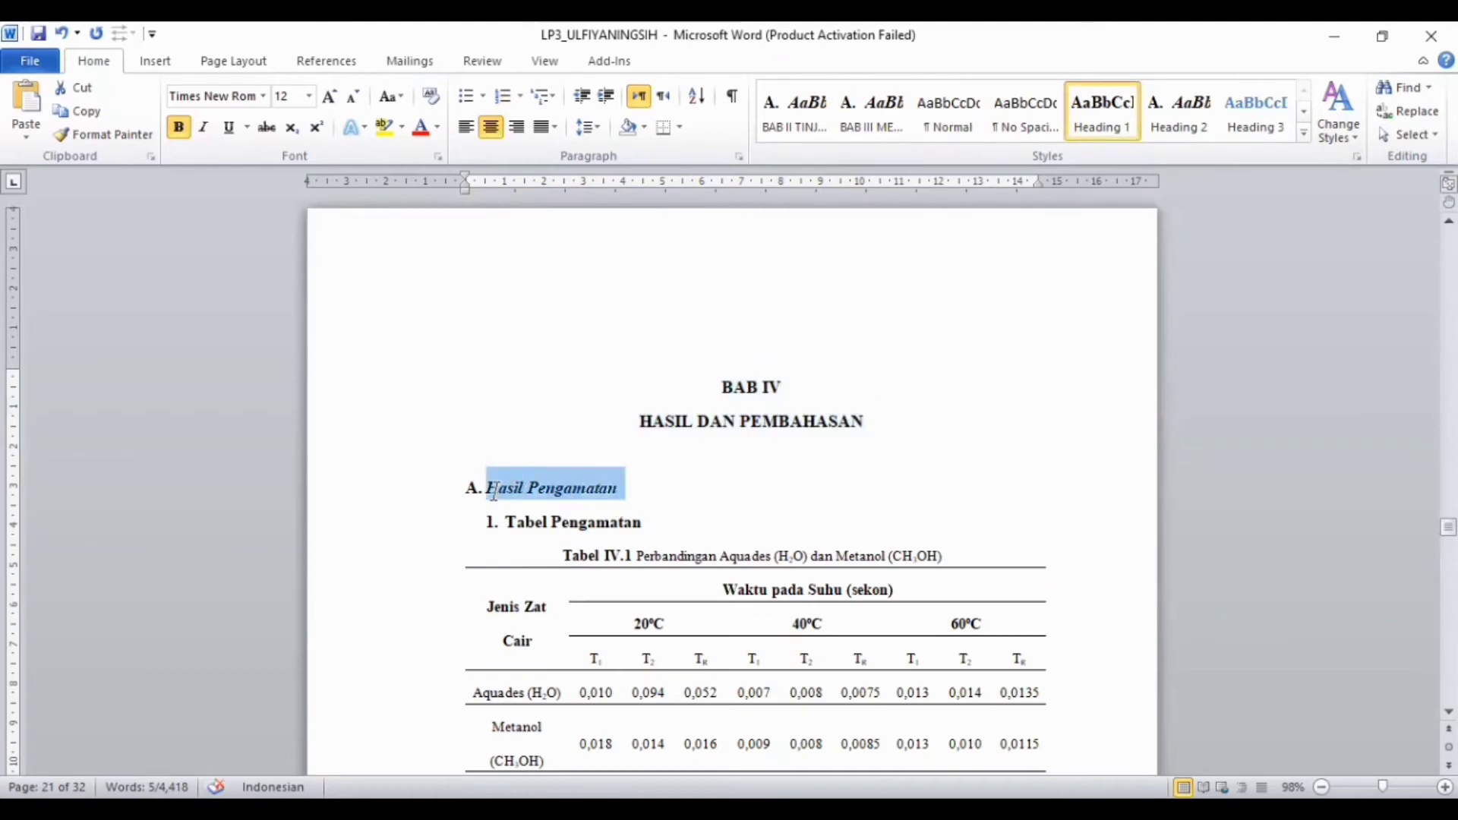
{"action": "left_click", "coordinate": [1305, 139]}
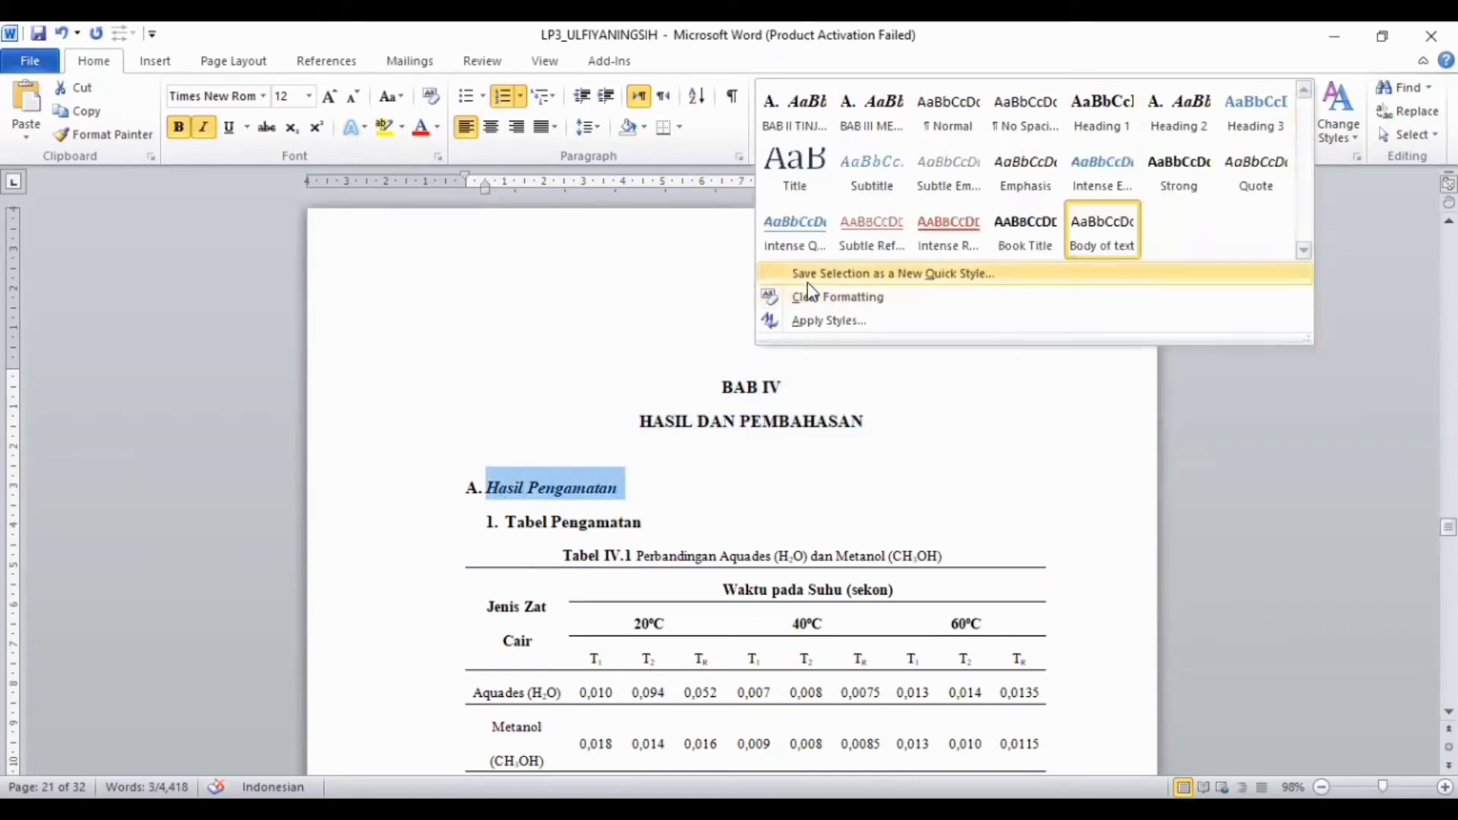
{"action": "left_click", "coordinate": [807, 280]}
{"action": "key", "text": "BackSpace"}
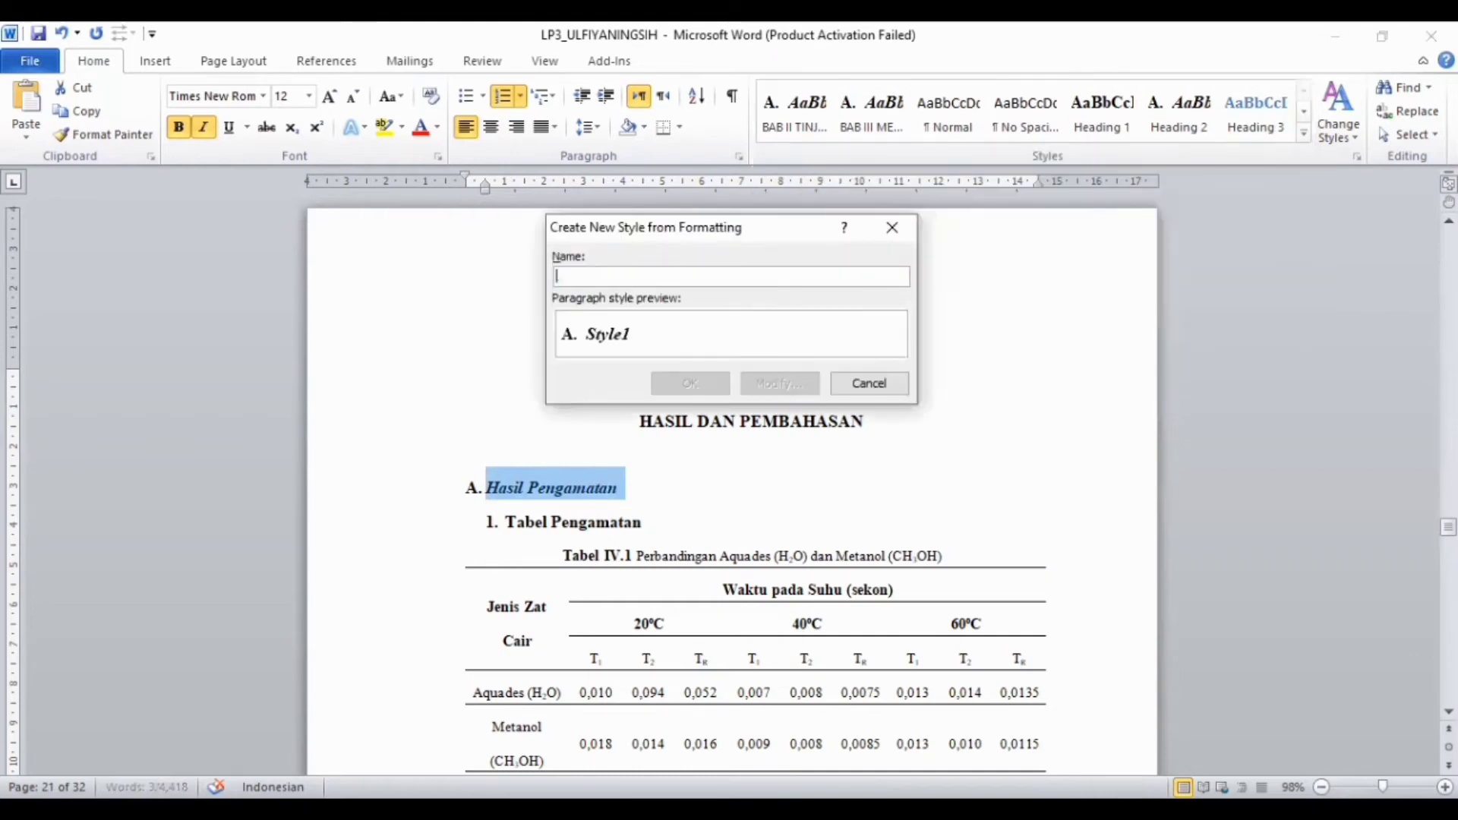
{"action": "type", "text": "bab"}
{"action": "key", "text": "BackSpace"}
{"action": "type", "text": "BAB IV HASIL DAN"}
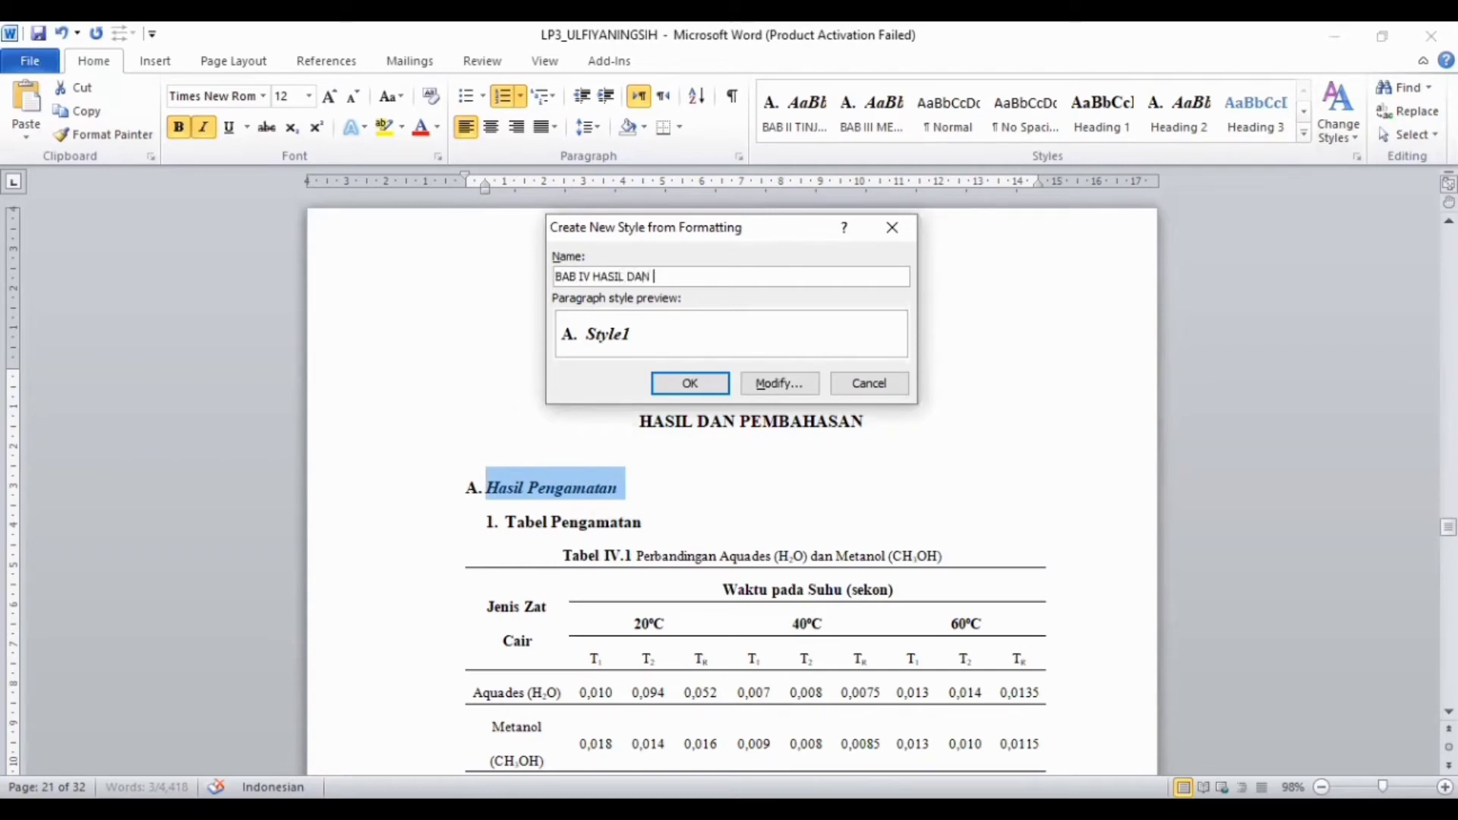
{"action": "type", "text": " PEMBAHASAN"}
Base the new BAB IV style on Heading 2, make it bold and italic, and save it
{"action": "left_click", "coordinate": [790, 387]}
{"action": "left_click", "coordinate": [1081, 334]}
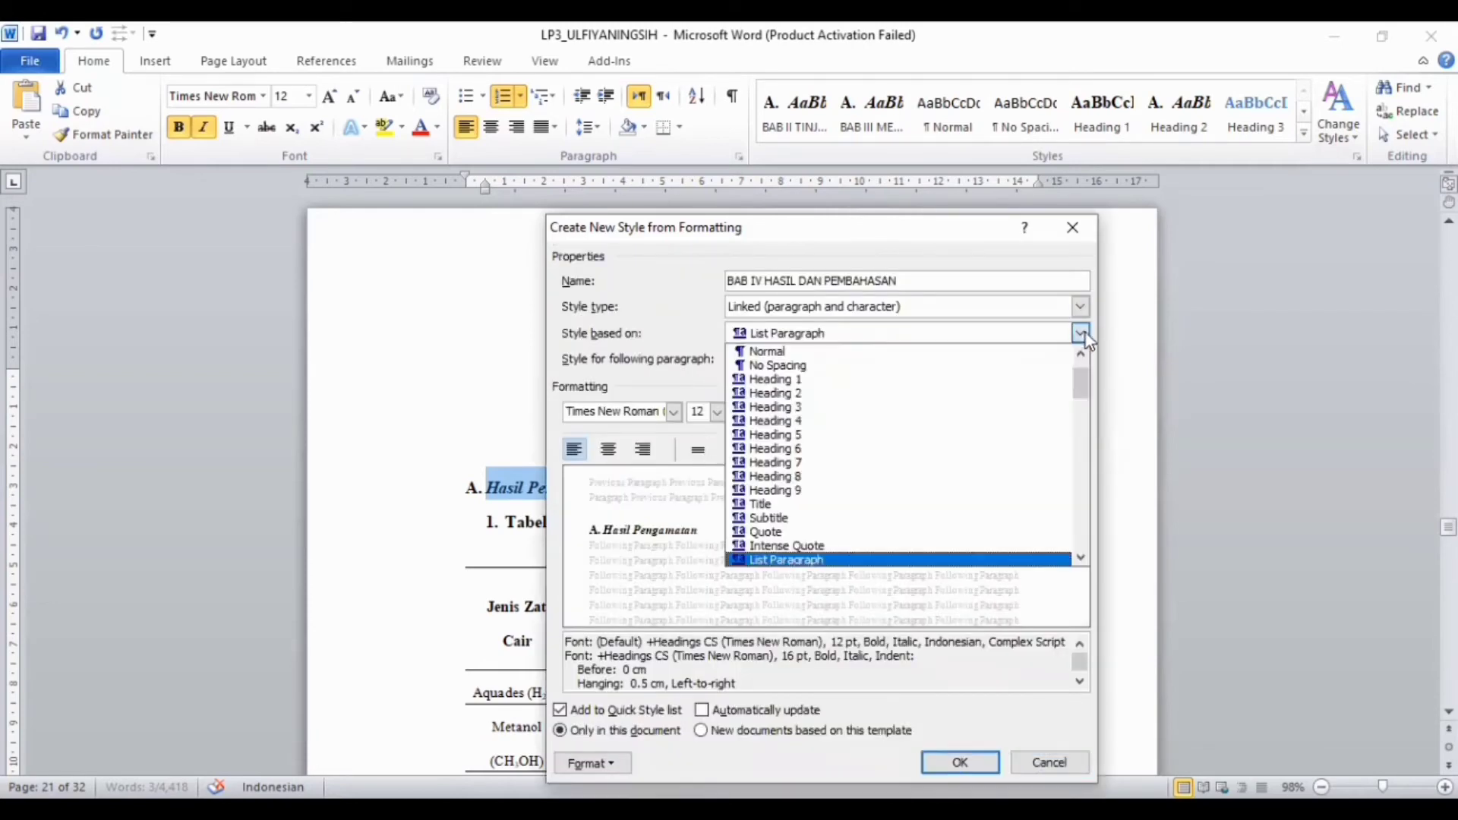
{"action": "left_click", "coordinate": [767, 393]}
{"action": "left_click", "coordinate": [748, 413]}
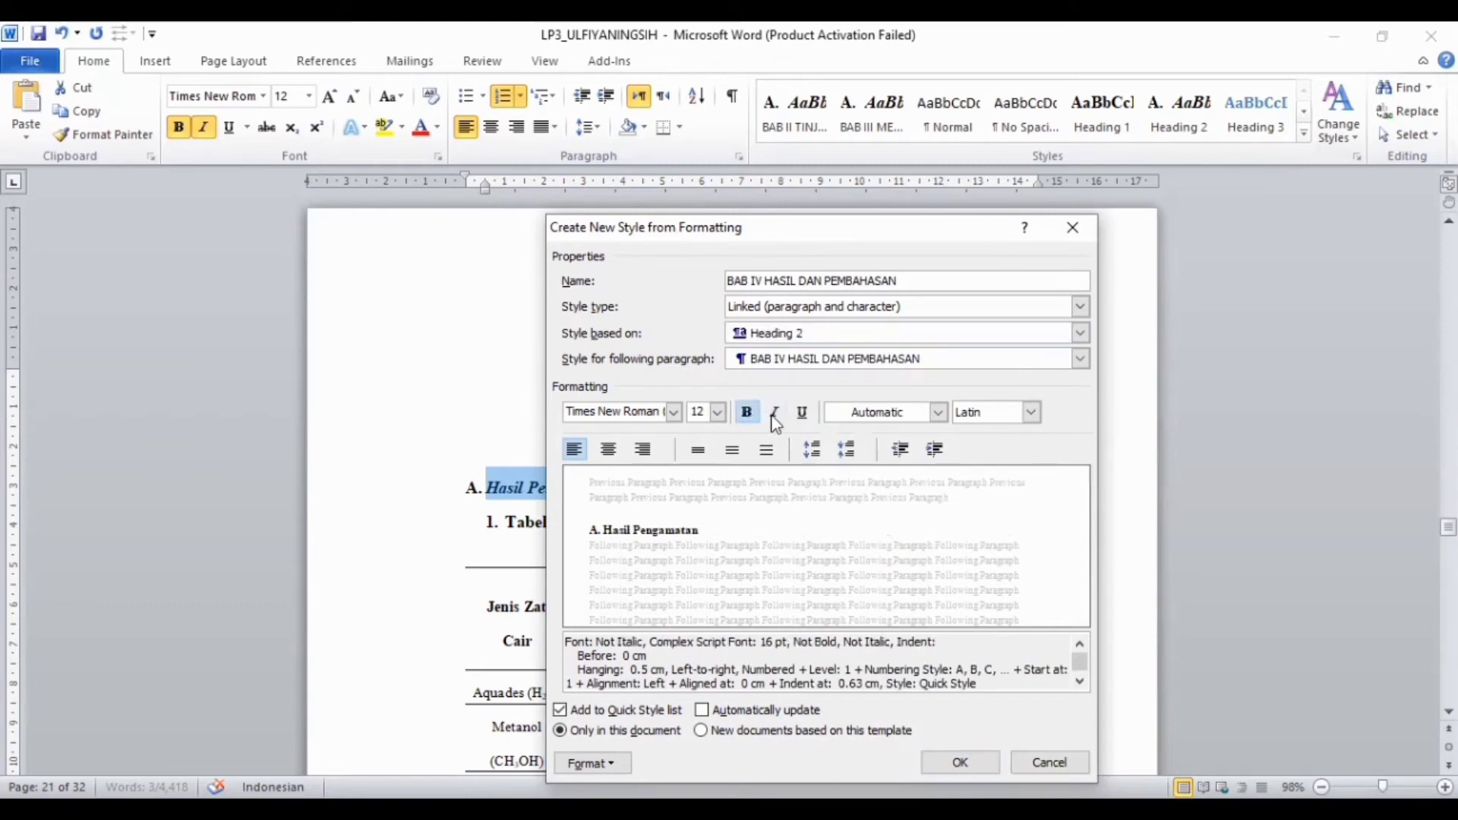
{"action": "left_click", "coordinate": [775, 419]}
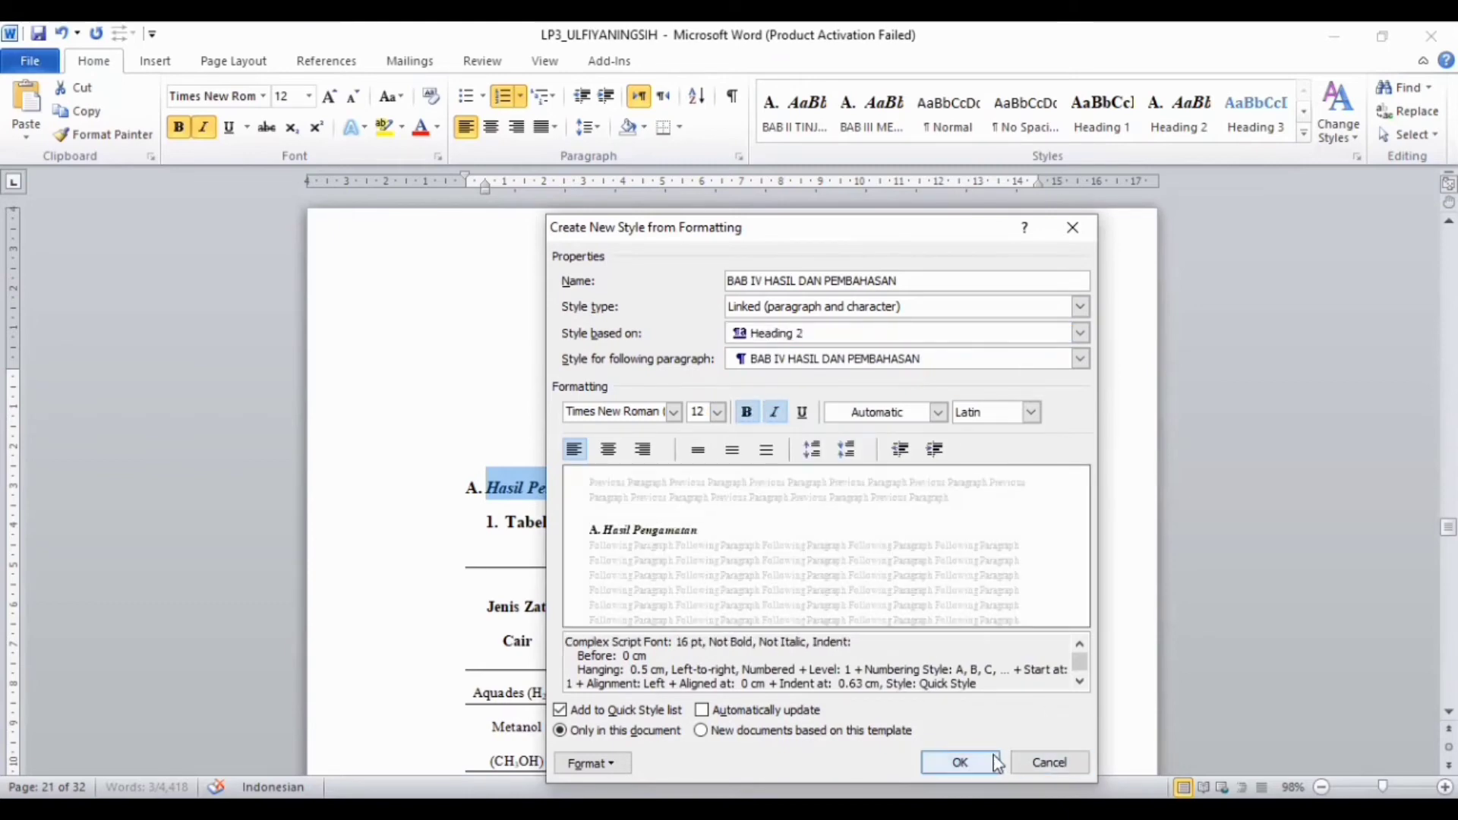
{"action": "key", "text": "Return"}
Apply the BAB IV HASIL DAN PEMBAHASAN style to the Pembahasan subheading of section B
{"action": "scroll", "coordinate": [657, 527], "scroll_direction": "down", "scroll_amount": 15}
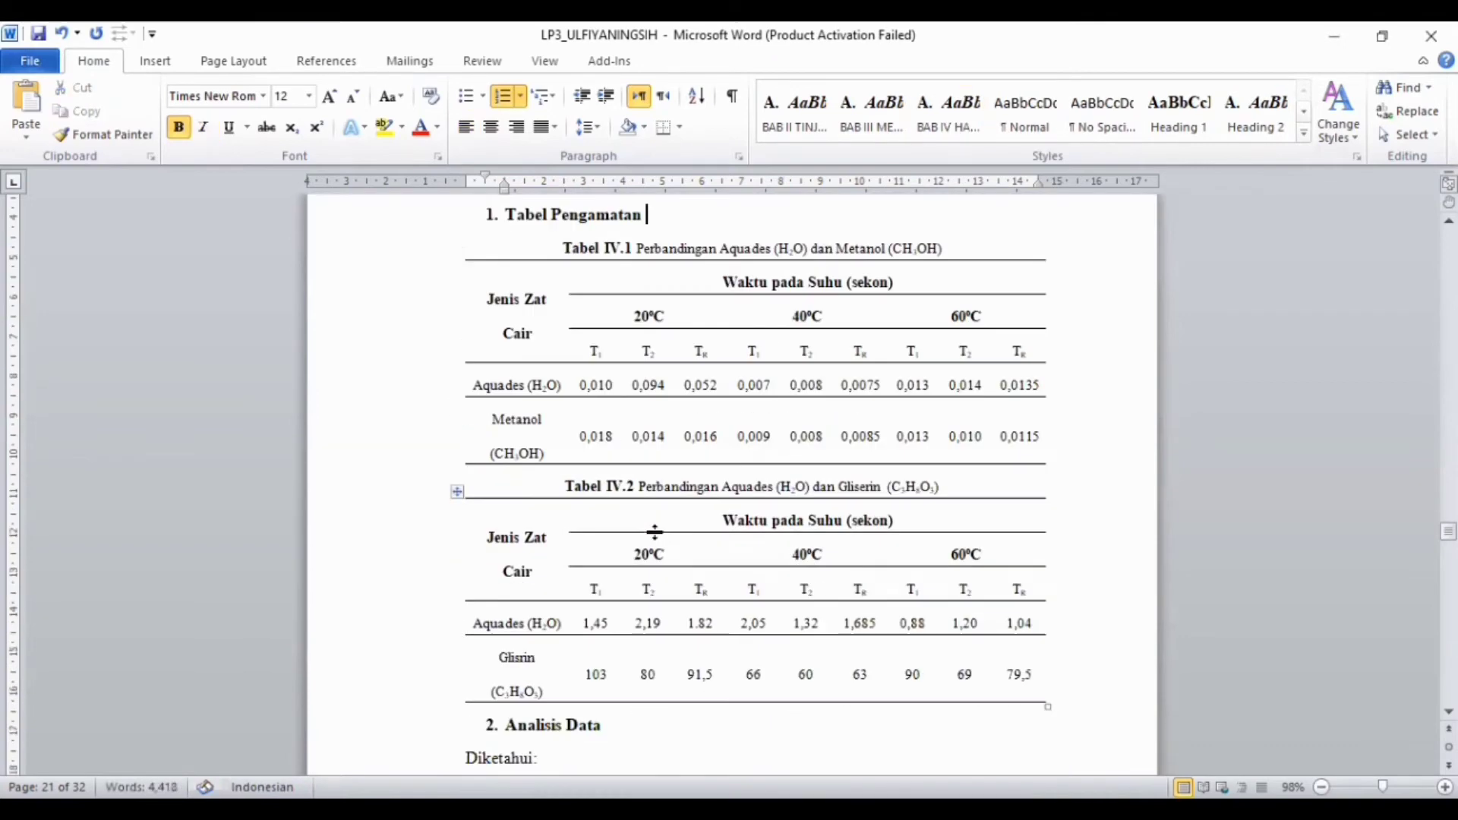
{"action": "scroll", "coordinate": [658, 534], "scroll_direction": "down", "scroll_amount": 20}
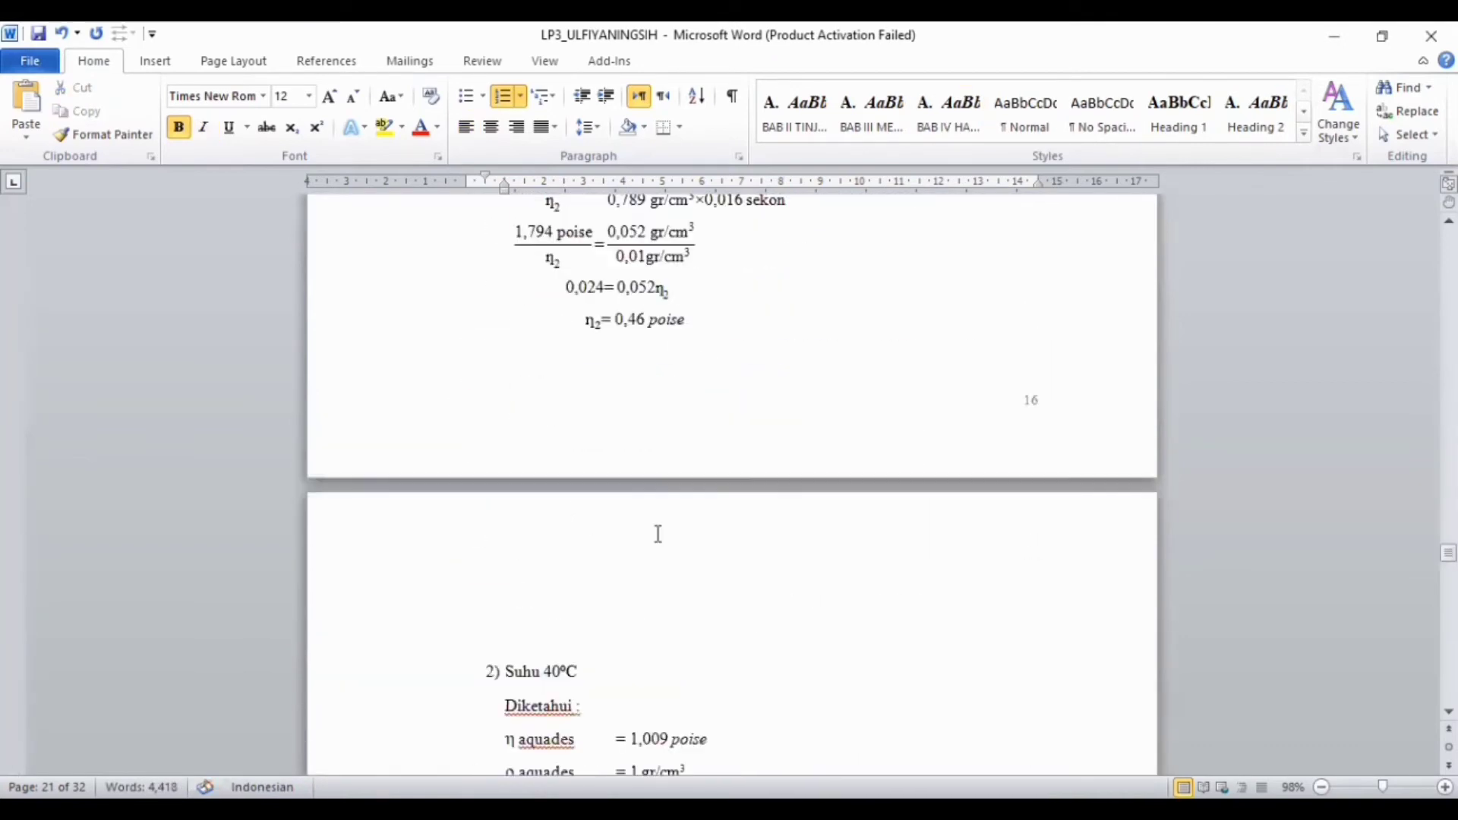
{"action": "scroll", "coordinate": [657, 534], "scroll_direction": "down", "scroll_amount": 20}
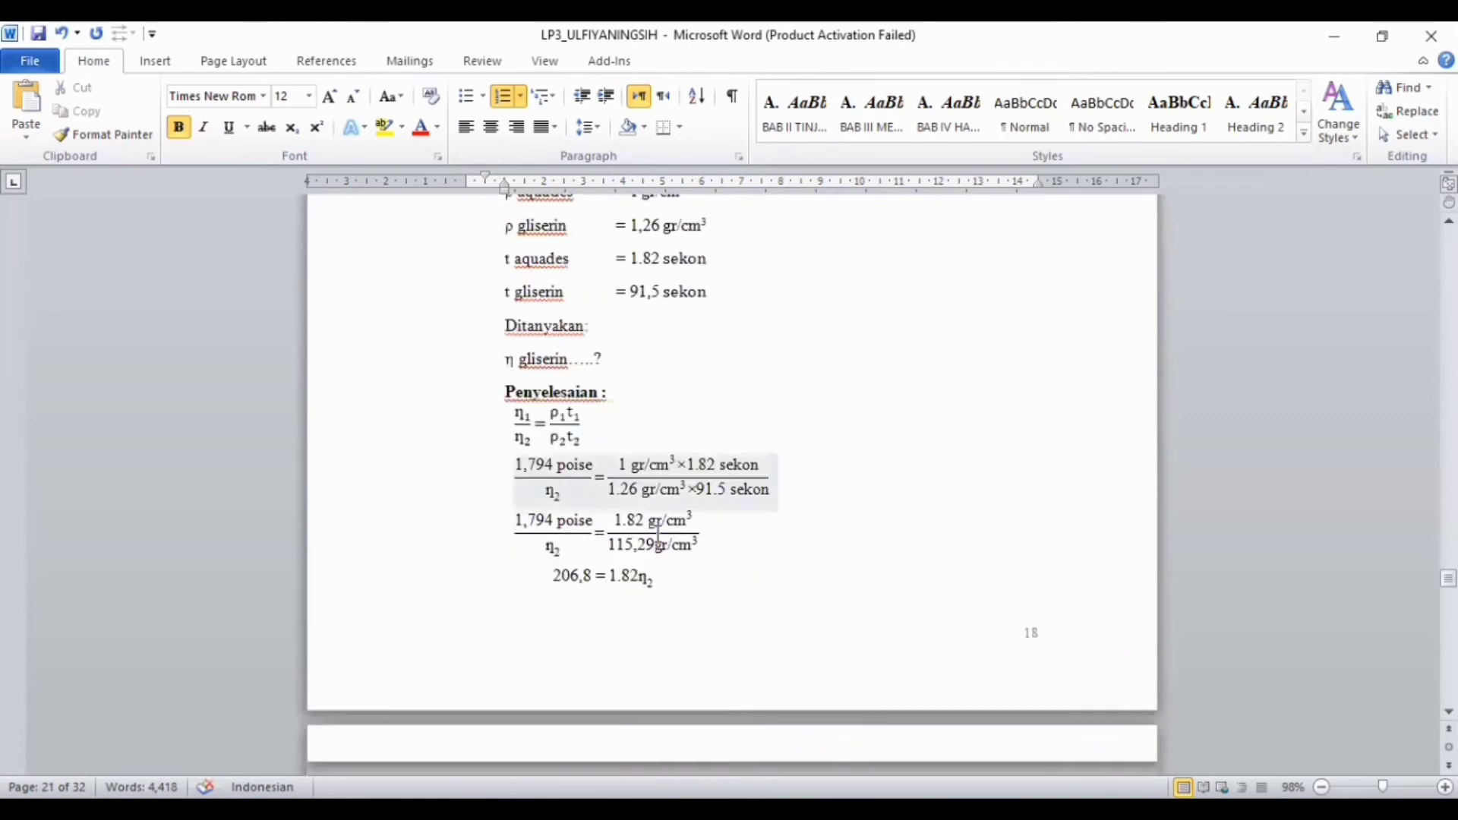
{"action": "scroll", "coordinate": [658, 534], "scroll_direction": "down", "scroll_amount": 10}
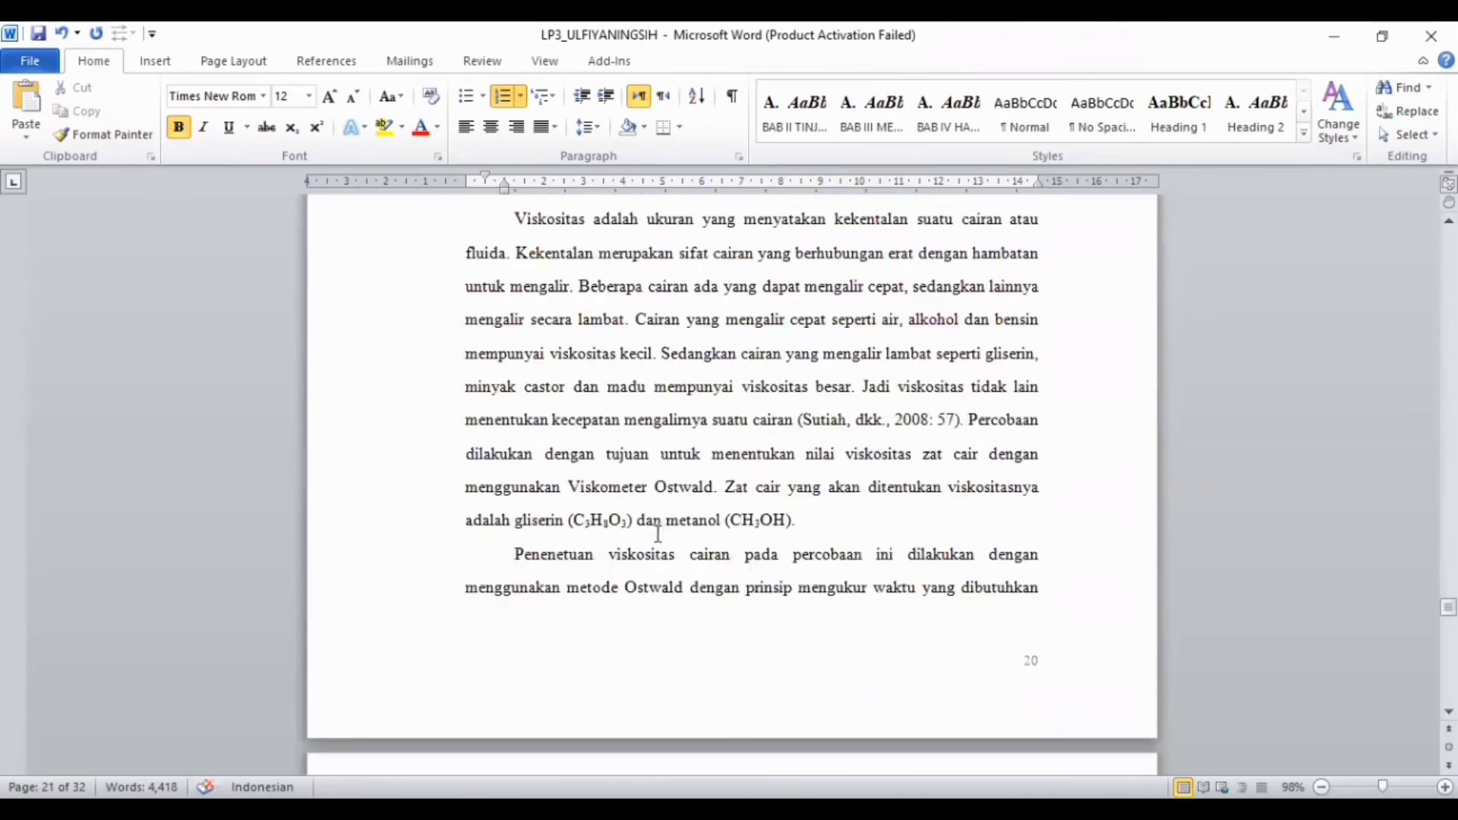
{"action": "scroll", "coordinate": [658, 534], "scroll_direction": "up", "scroll_amount": 3}
{"action": "left_click_drag", "start_coordinate": [591, 392], "coordinate": [484, 391]}
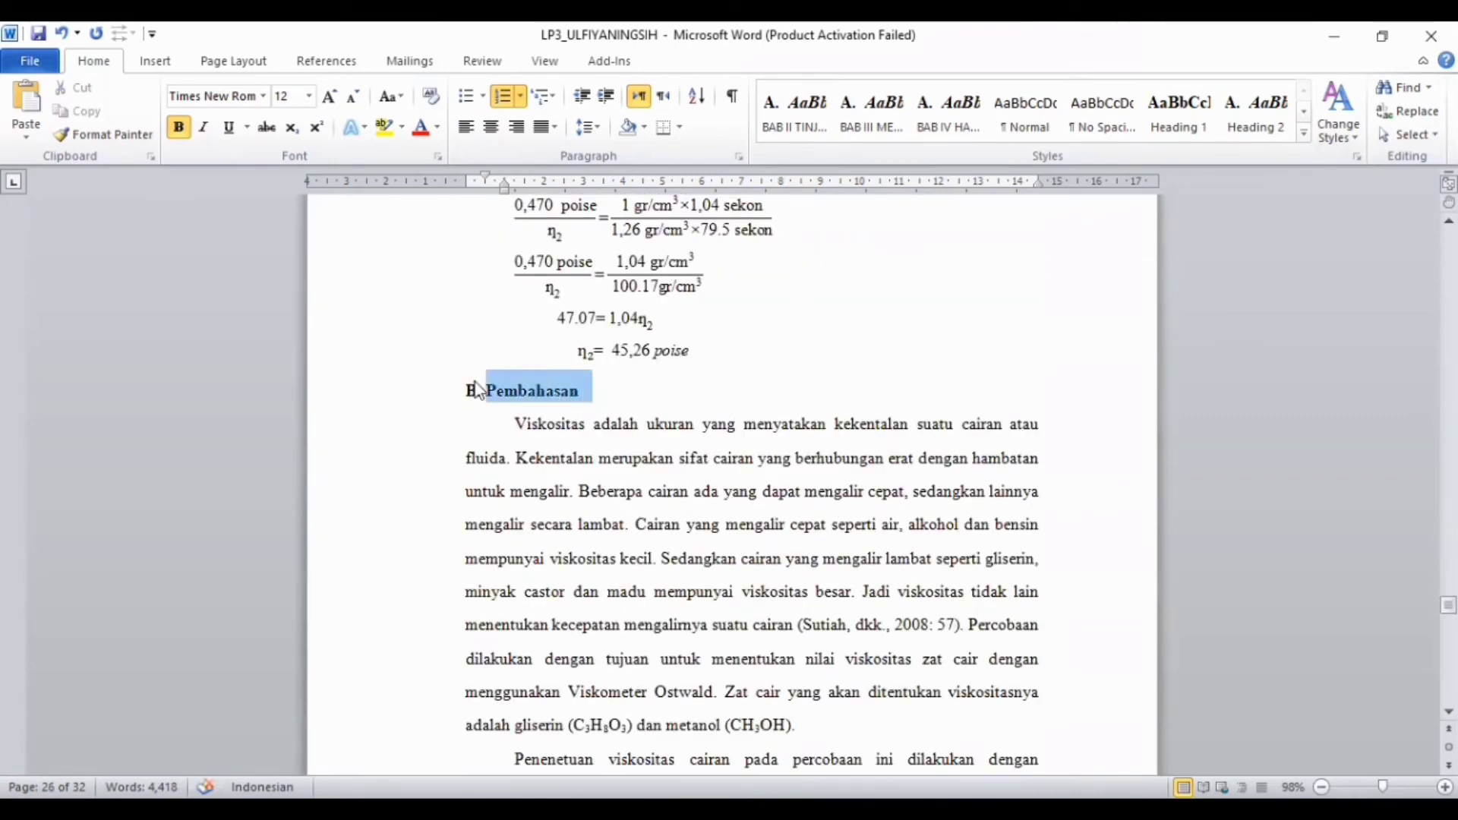
{"action": "left_click", "coordinate": [962, 107]}
{"action": "left_click", "coordinate": [820, 363]}
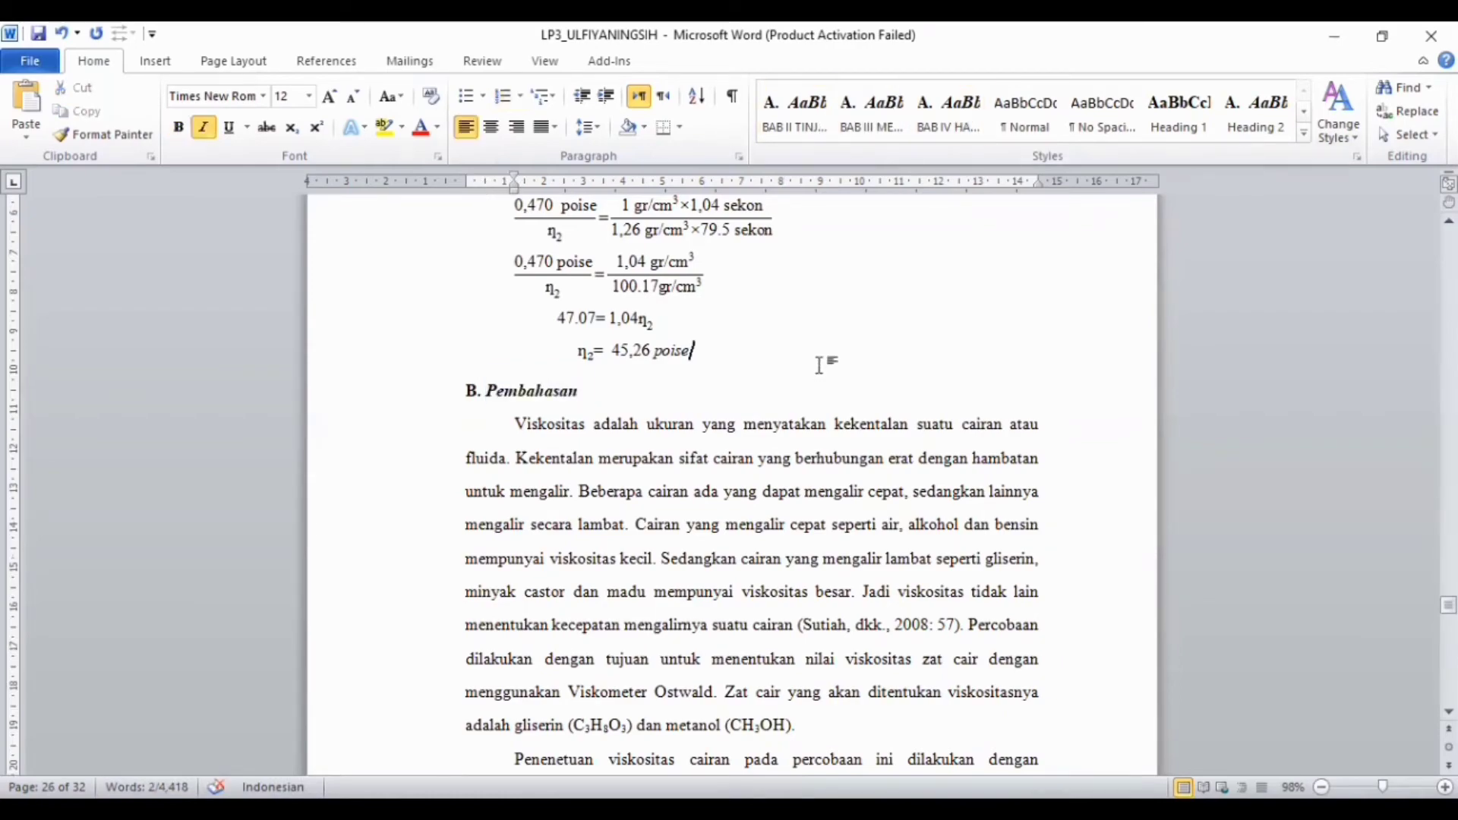
Apply the Heading 1 style to the two-line BAB V PENUTUP chapter title
{"action": "scroll", "coordinate": [828, 363], "scroll_direction": "down", "scroll_amount": 9}
{"action": "scroll", "coordinate": [837, 361], "scroll_direction": "down", "scroll_amount": 18}
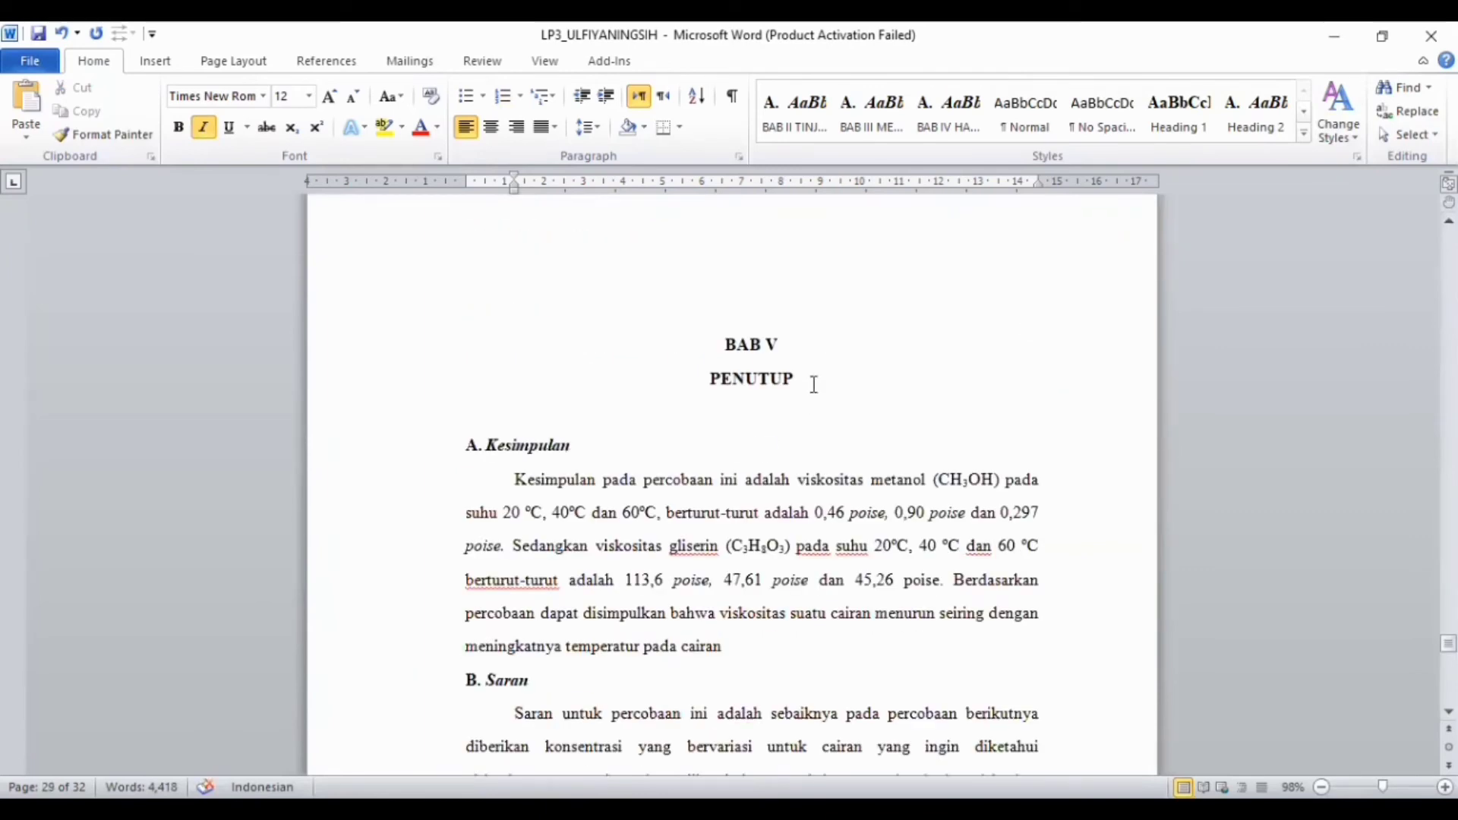
{"action": "left_click_drag", "start_coordinate": [811, 380], "coordinate": [704, 342]}
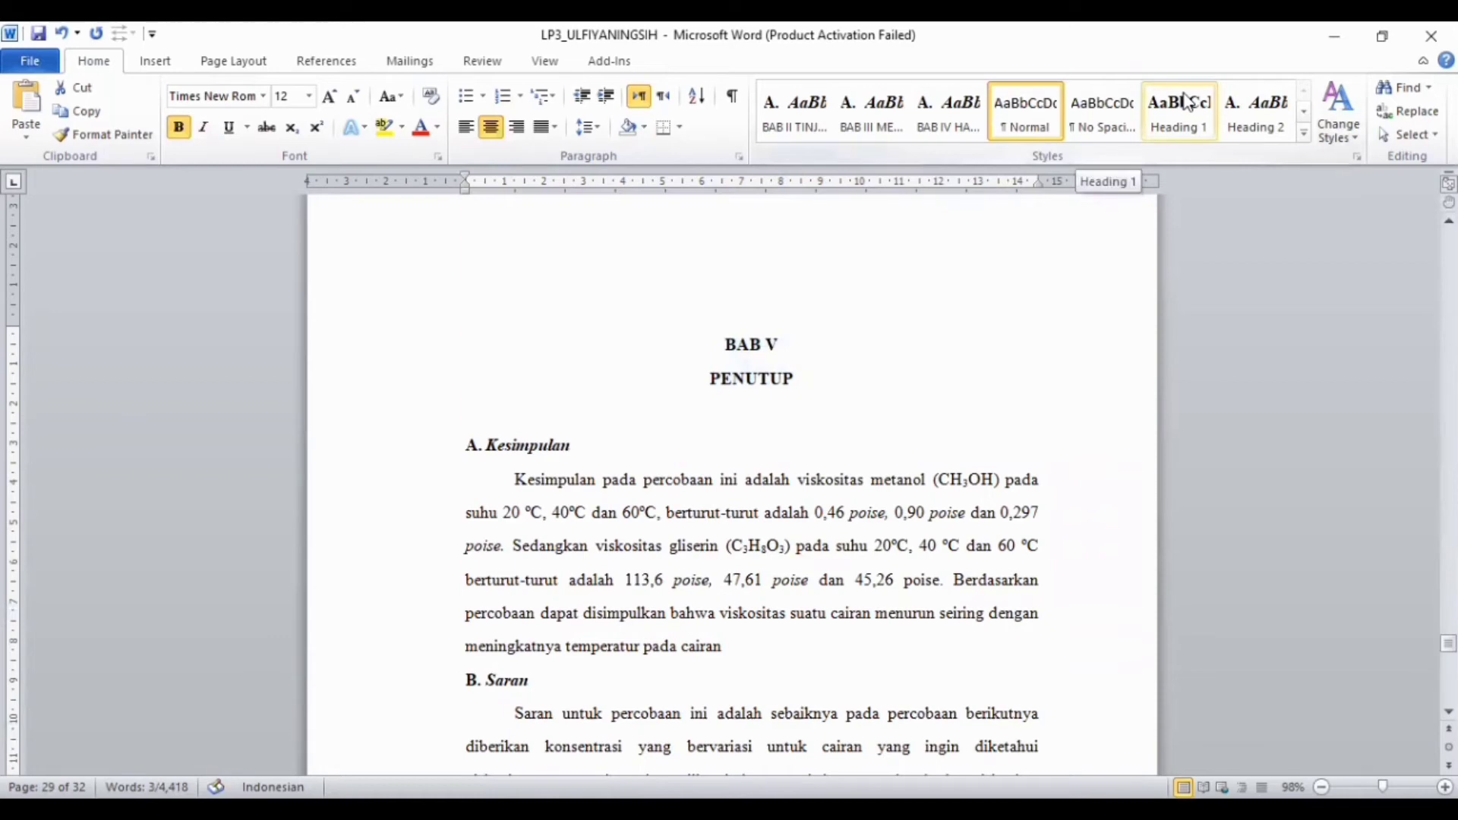
{"action": "left_click", "coordinate": [1186, 101]}
Start a new quick style from the Kesimpulan subheading and name it BAB V PENUTUP
{"action": "left_click_drag", "start_coordinate": [579, 445], "coordinate": [472, 445]}
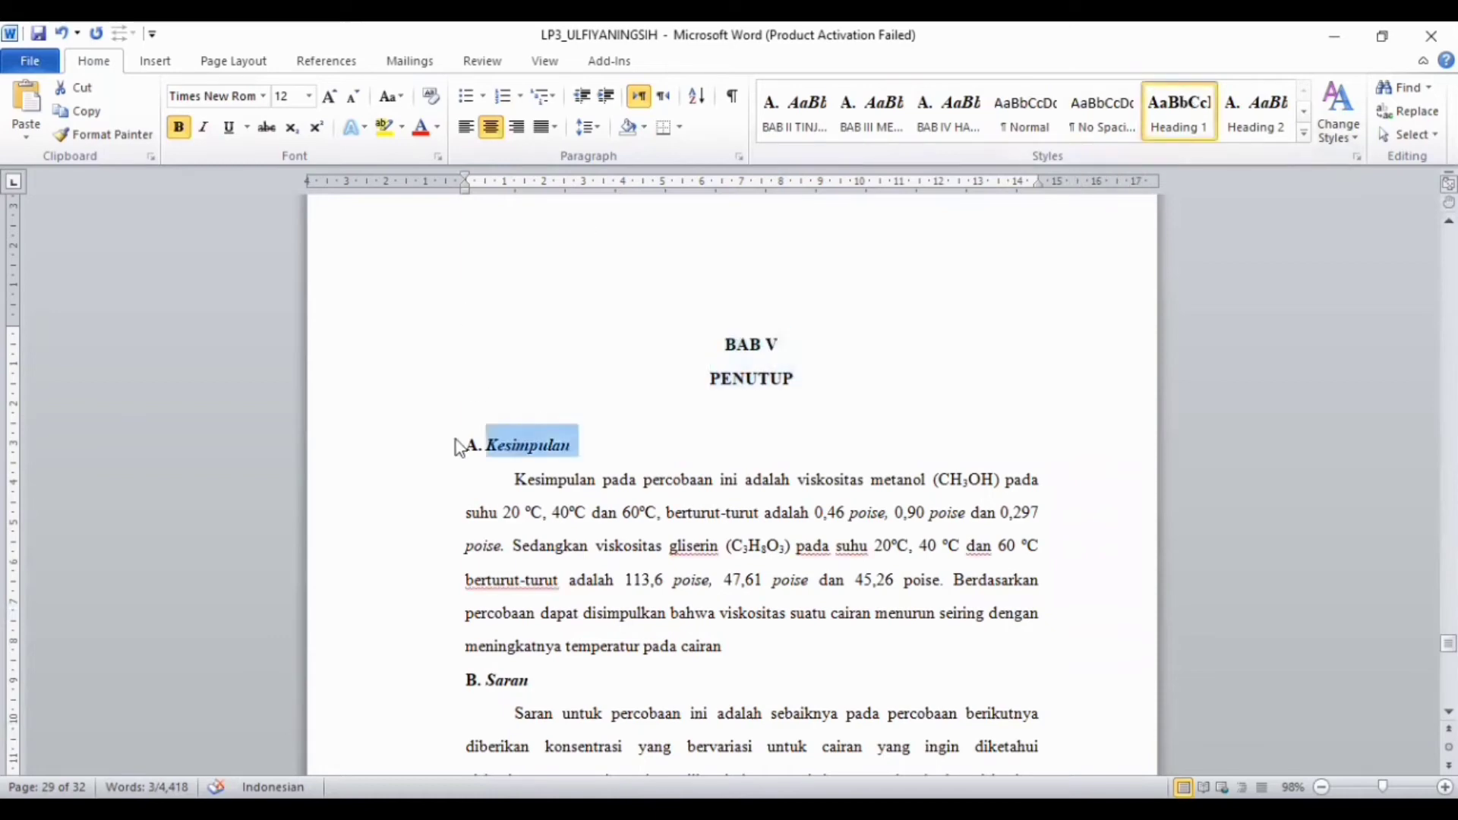
{"action": "left_click", "coordinate": [1303, 134]}
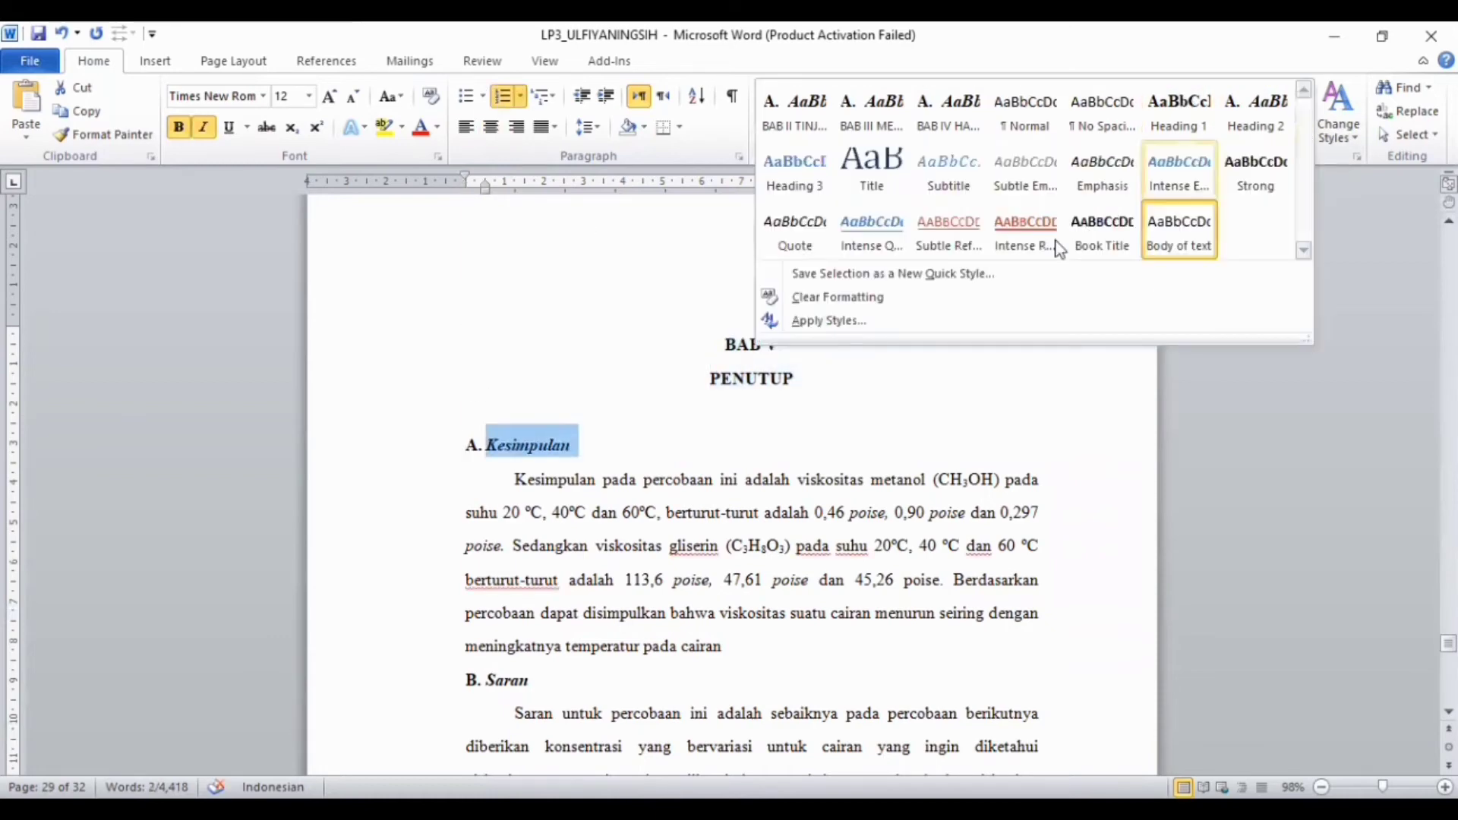
{"action": "left_click", "coordinate": [989, 274]}
{"action": "key", "text": "BackSpace"}
{"action": "type", "text": "BAB V PEN"}
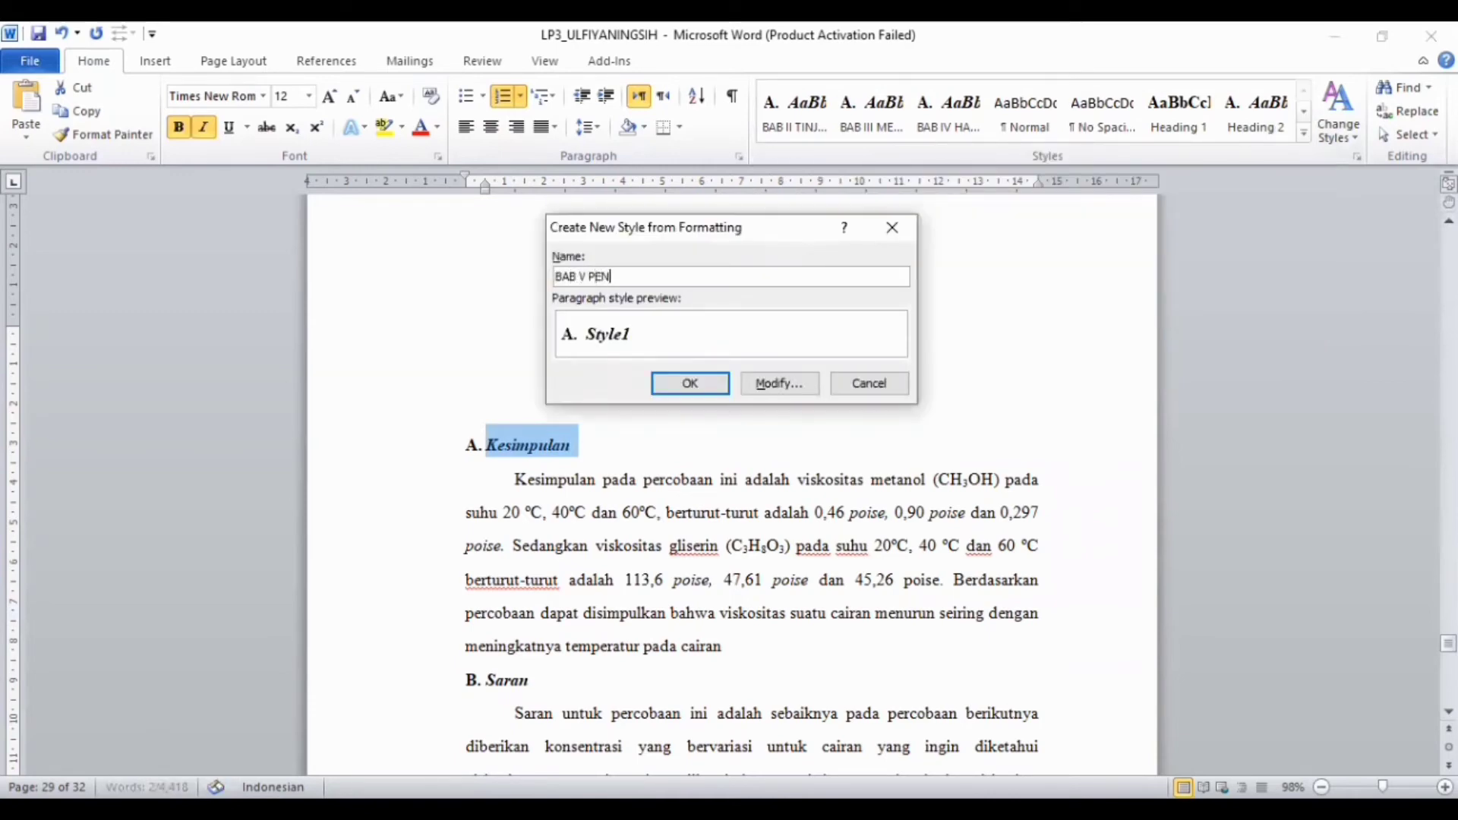
{"action": "type", "text": "UTUP"}
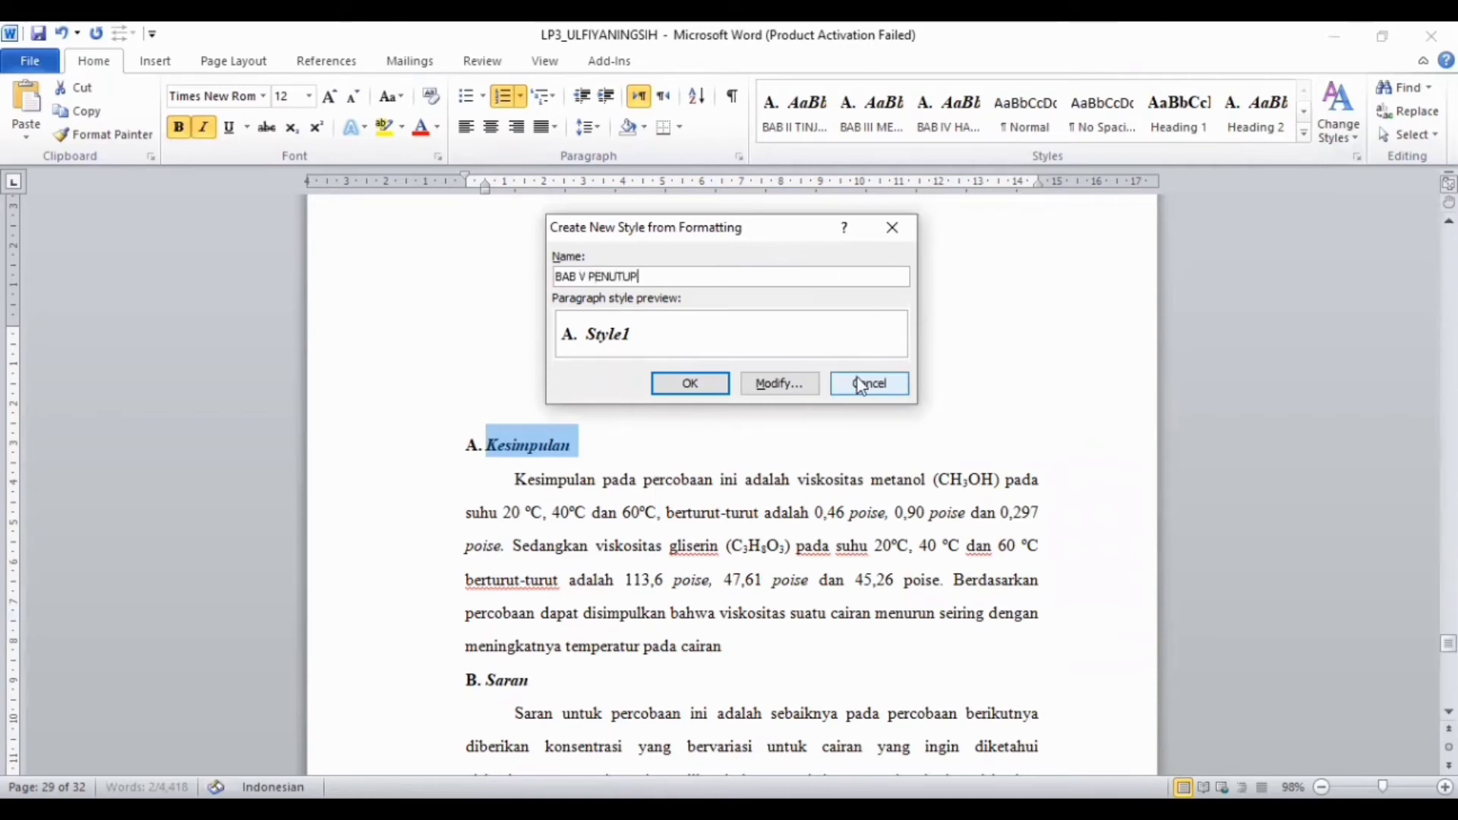
Turn off bold and italic in the new BAB V PENUTUP style, base it on Heading 2, and save it
{"action": "left_click", "coordinate": [774, 384]}
{"action": "left_click", "coordinate": [748, 413]}
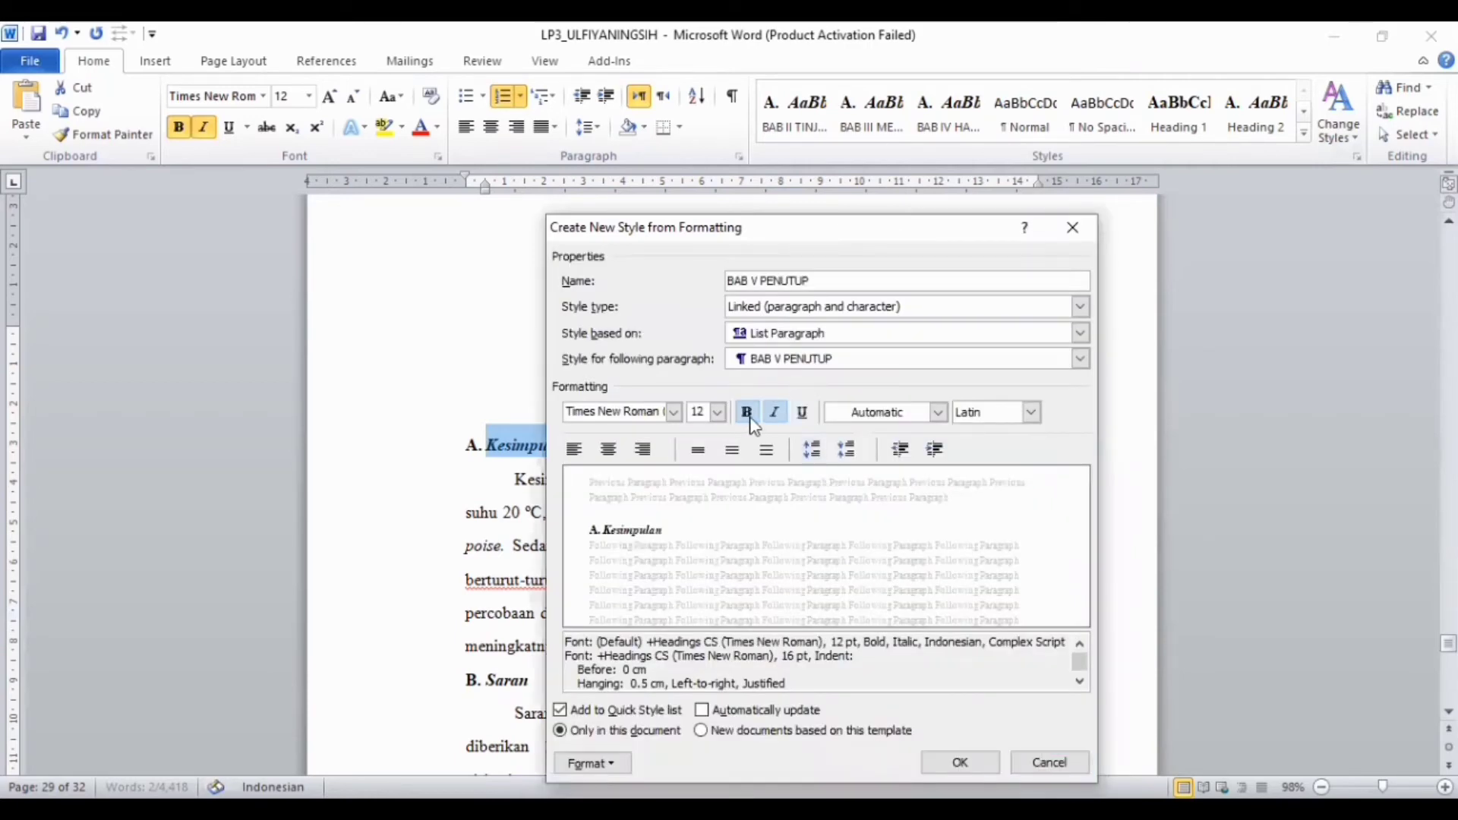
{"action": "left_click", "coordinate": [775, 413]}
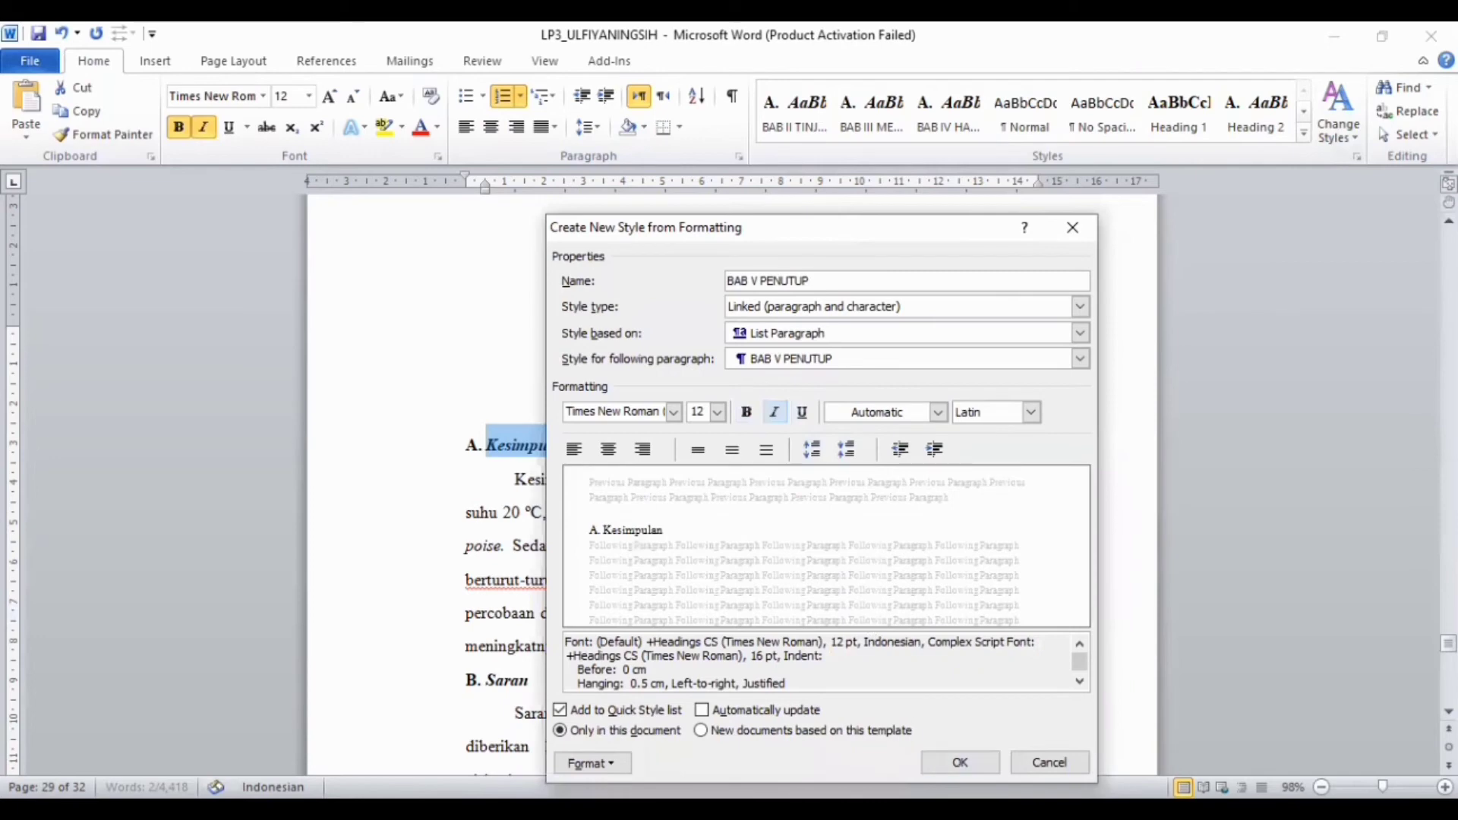
{"action": "left_click", "coordinate": [1080, 336]}
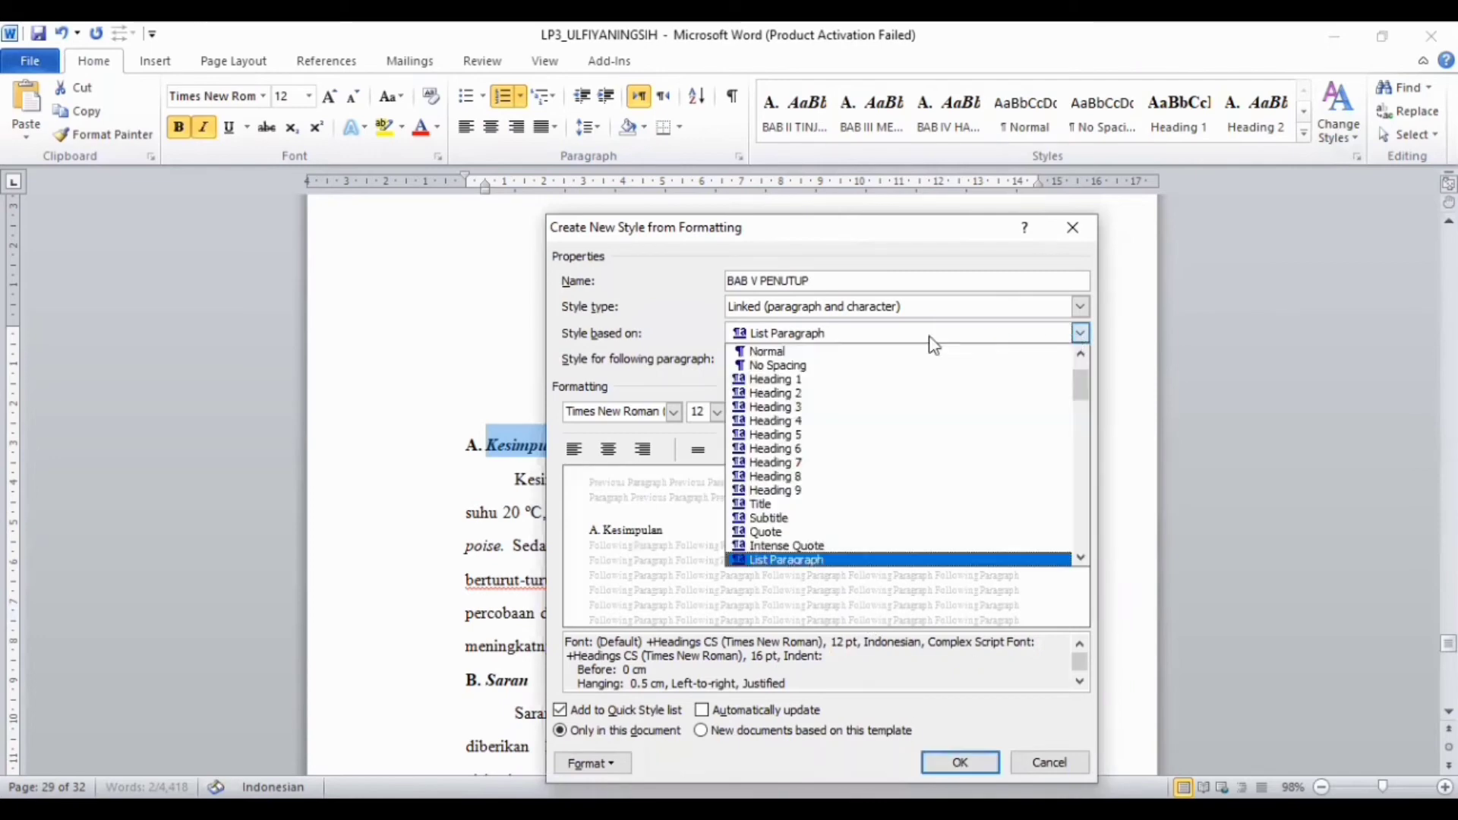
{"action": "left_click", "coordinate": [811, 389]}
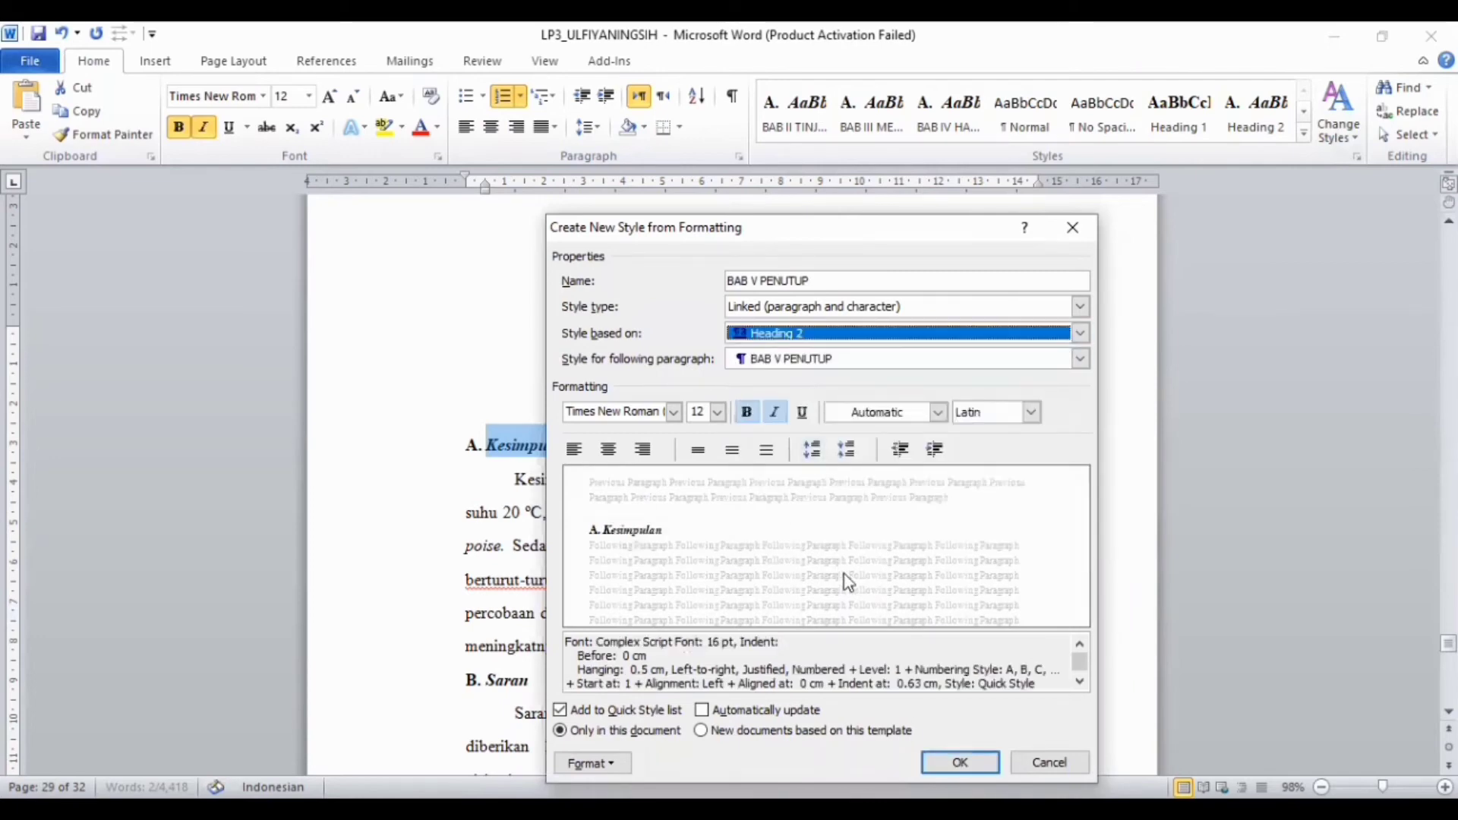
{"action": "left_click", "coordinate": [987, 764]}
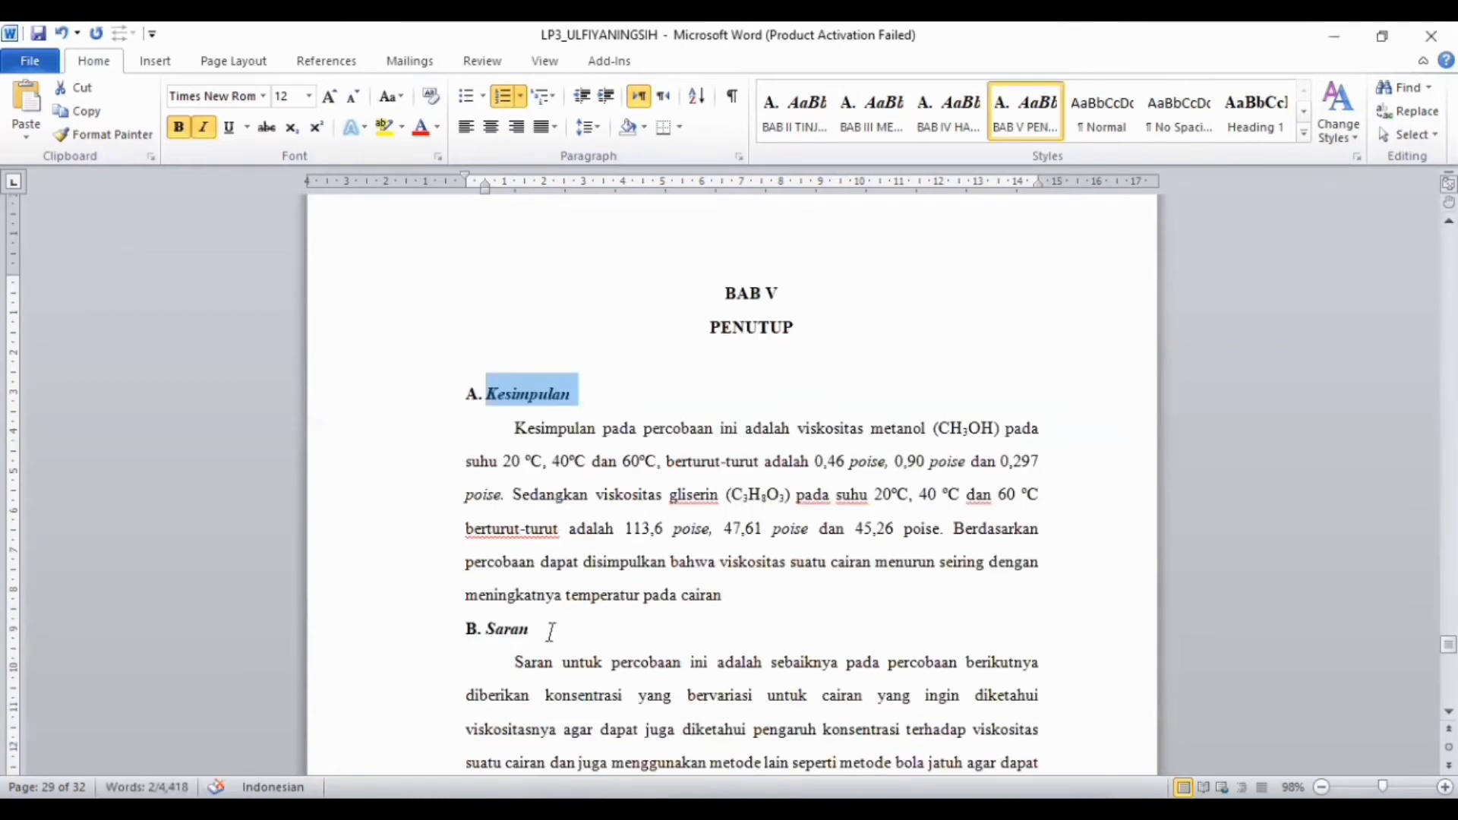
Apply the BAB V PENUTUP style to the Saran subheading of section B
{"action": "double_click", "coordinate": [511, 629]}
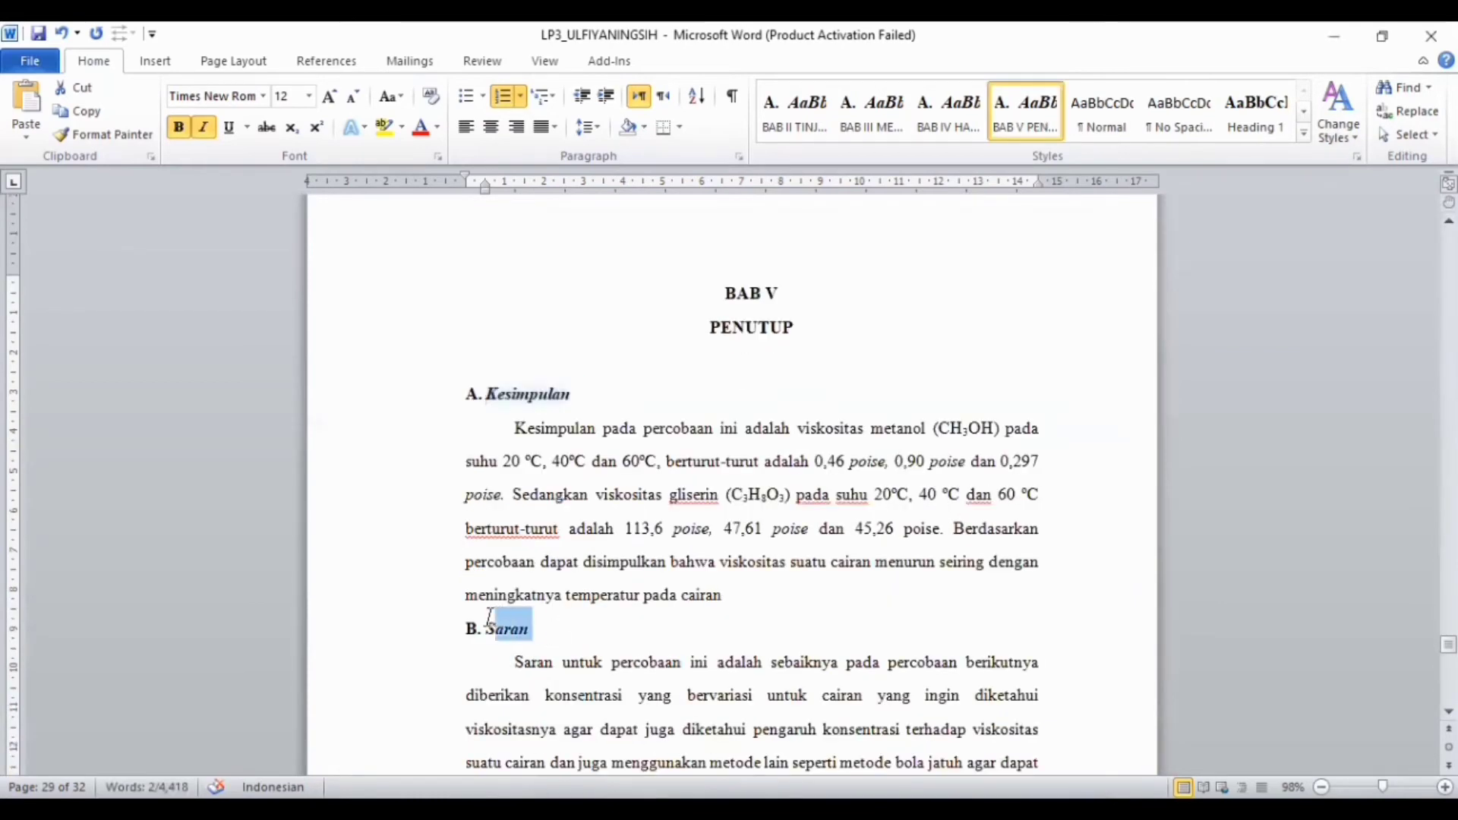
{"action": "left_click", "coordinate": [672, 519]}
Apply the Heading 1 style to the DAFTAR PUSTAKA title
{"action": "scroll", "coordinate": [664, 518], "scroll_direction": "down", "scroll_amount": 20}
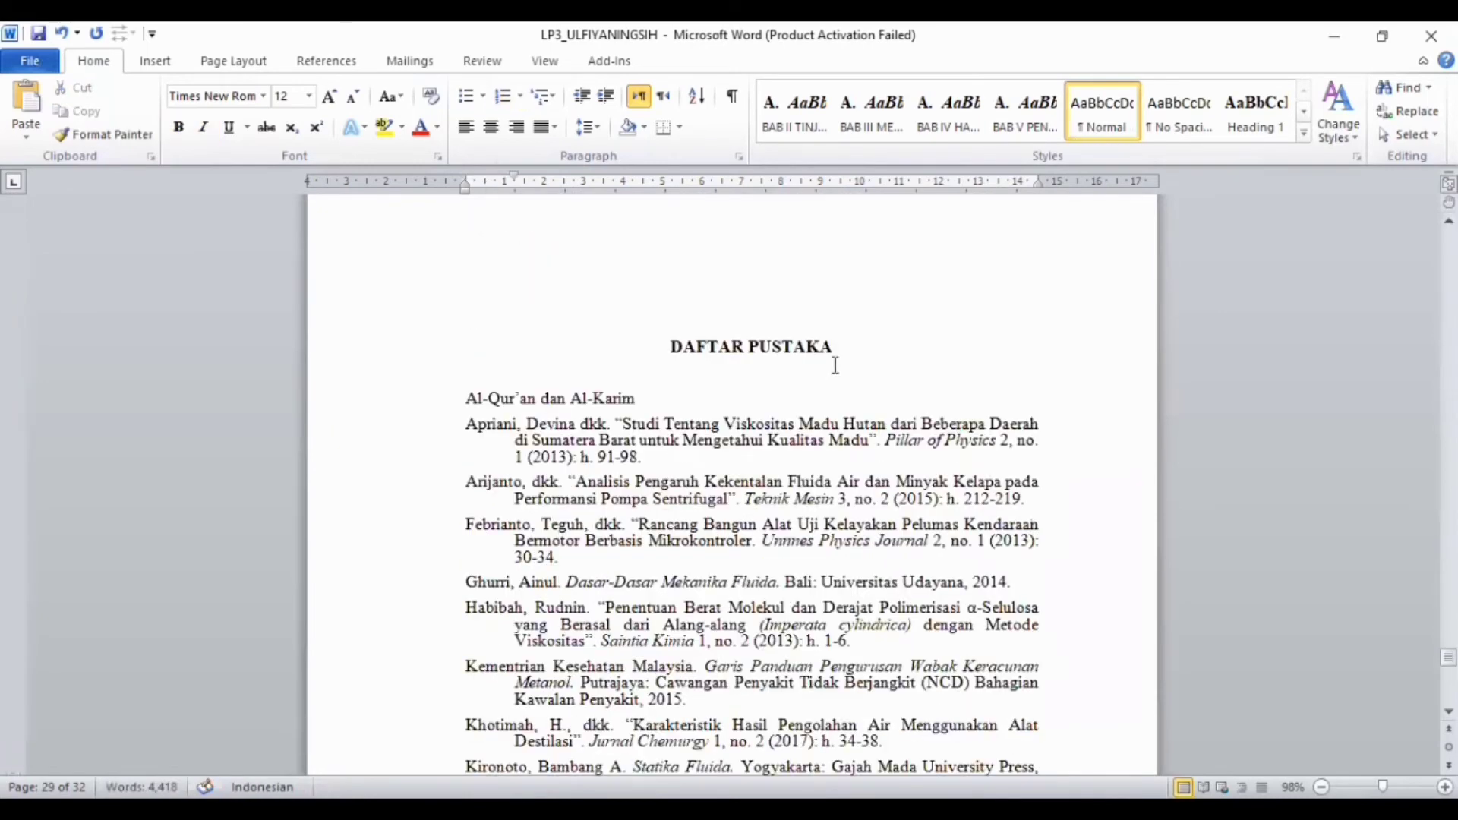
{"action": "left_click_drag", "start_coordinate": [856, 352], "coordinate": [667, 349]}
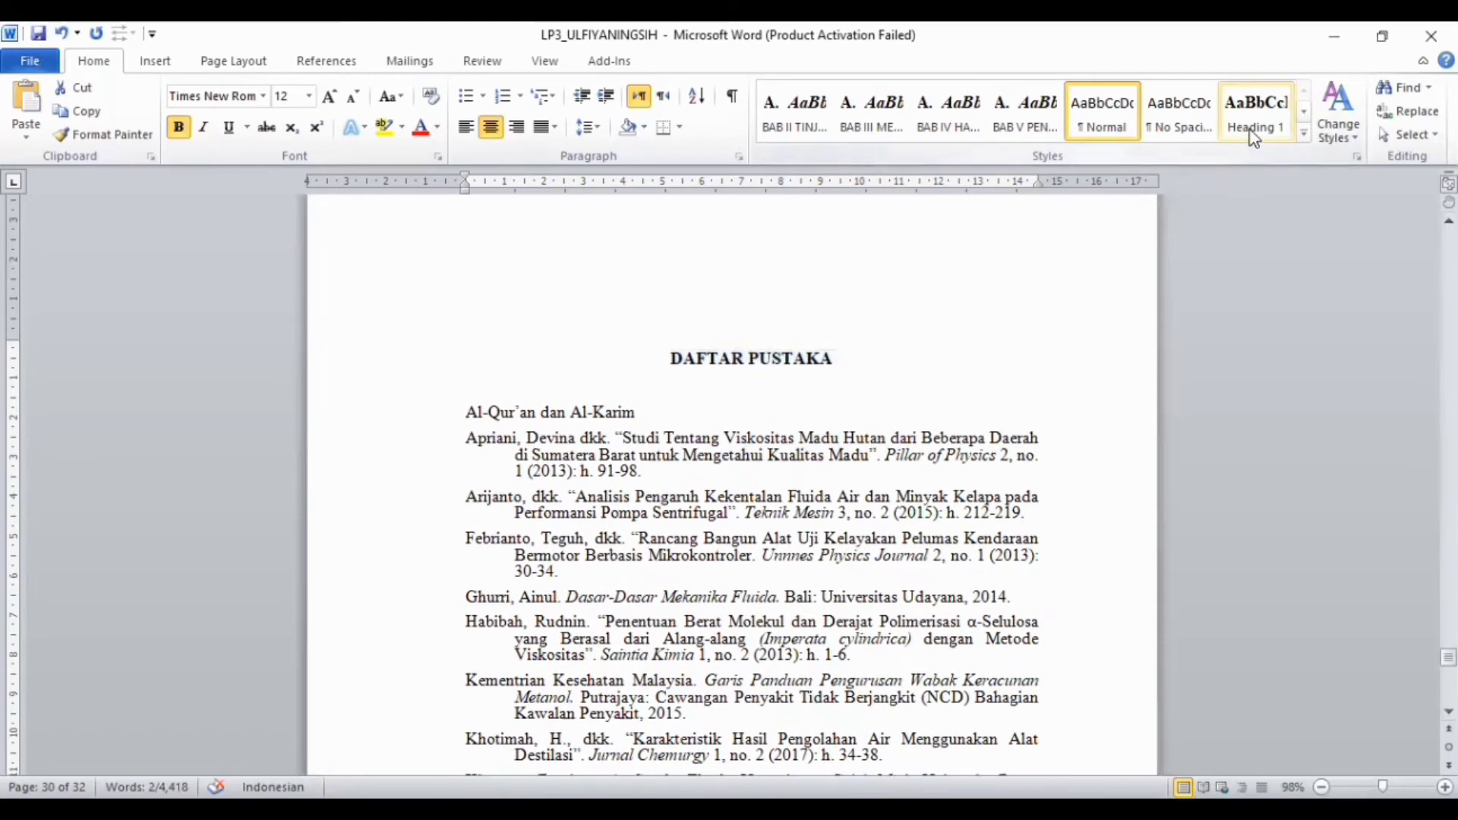
{"action": "left_click", "coordinate": [1254, 133]}
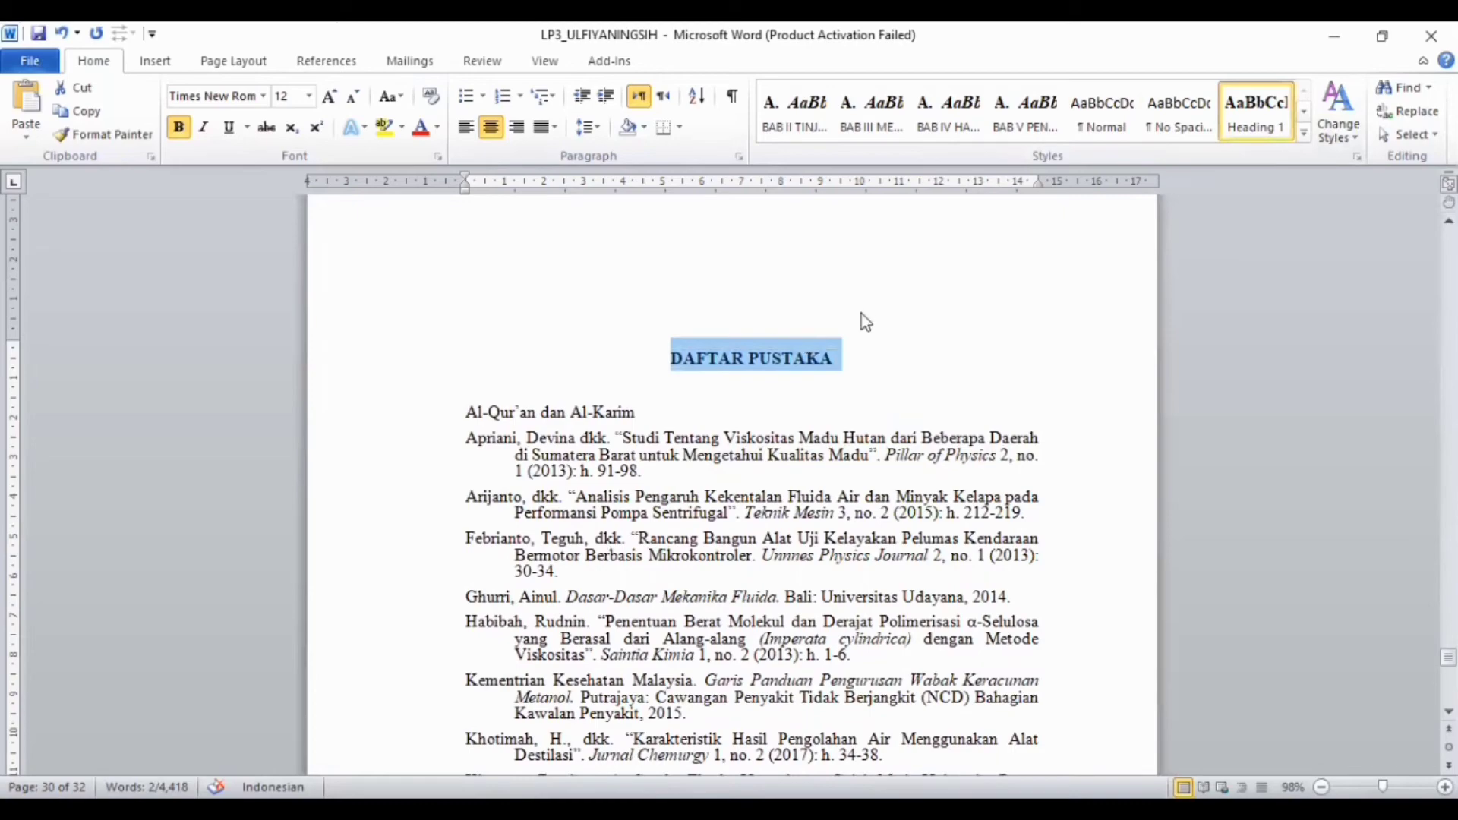
Insert a page break before the LAMPIRAN I title so the appendix starts on its own page
{"action": "scroll", "coordinate": [851, 364], "scroll_direction": "down", "scroll_amount": 20}
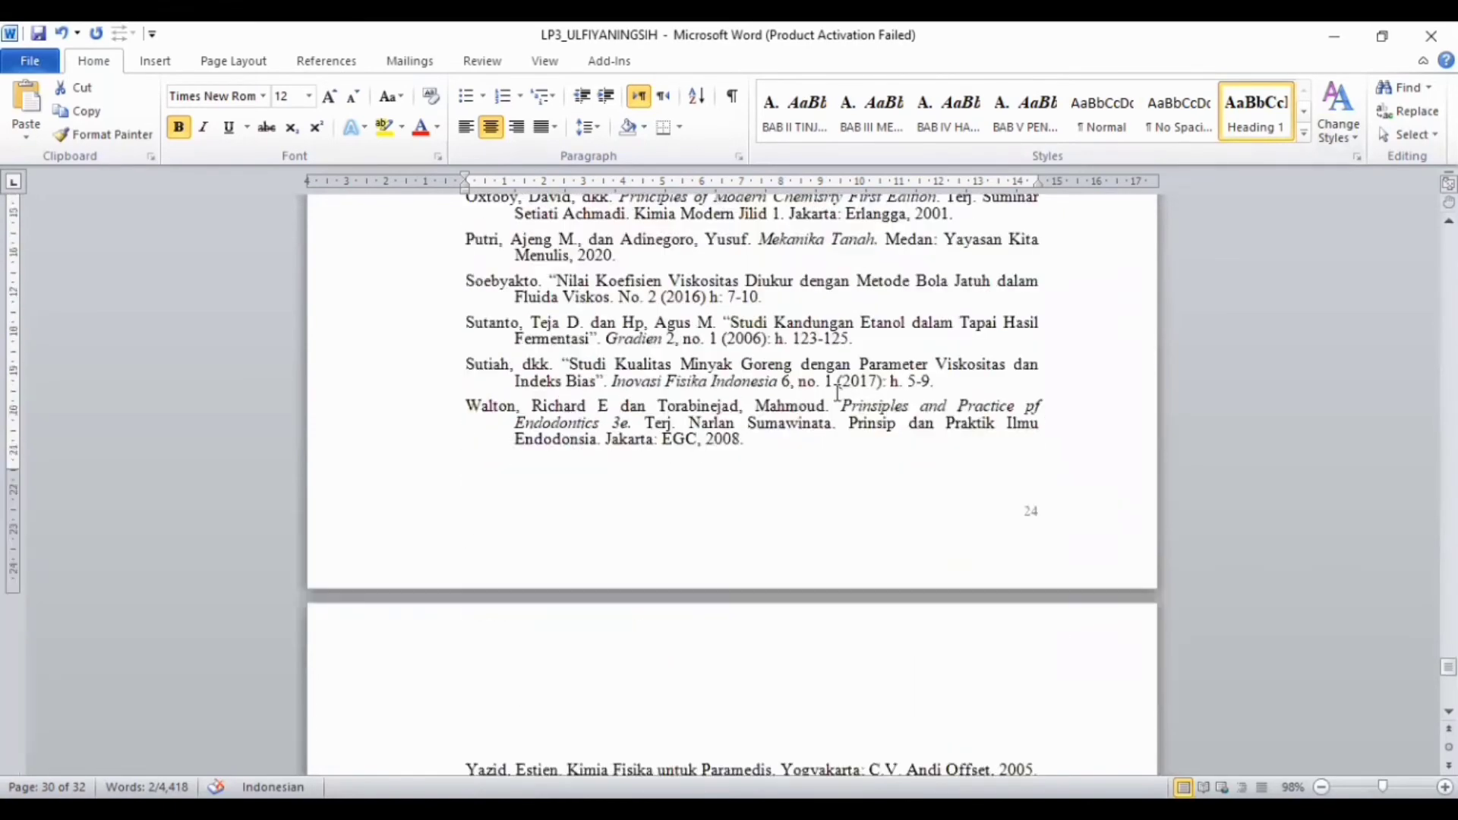
{"action": "scroll", "coordinate": [838, 393], "scroll_direction": "up", "scroll_amount": 2}
{"action": "left_click", "coordinate": [685, 397]}
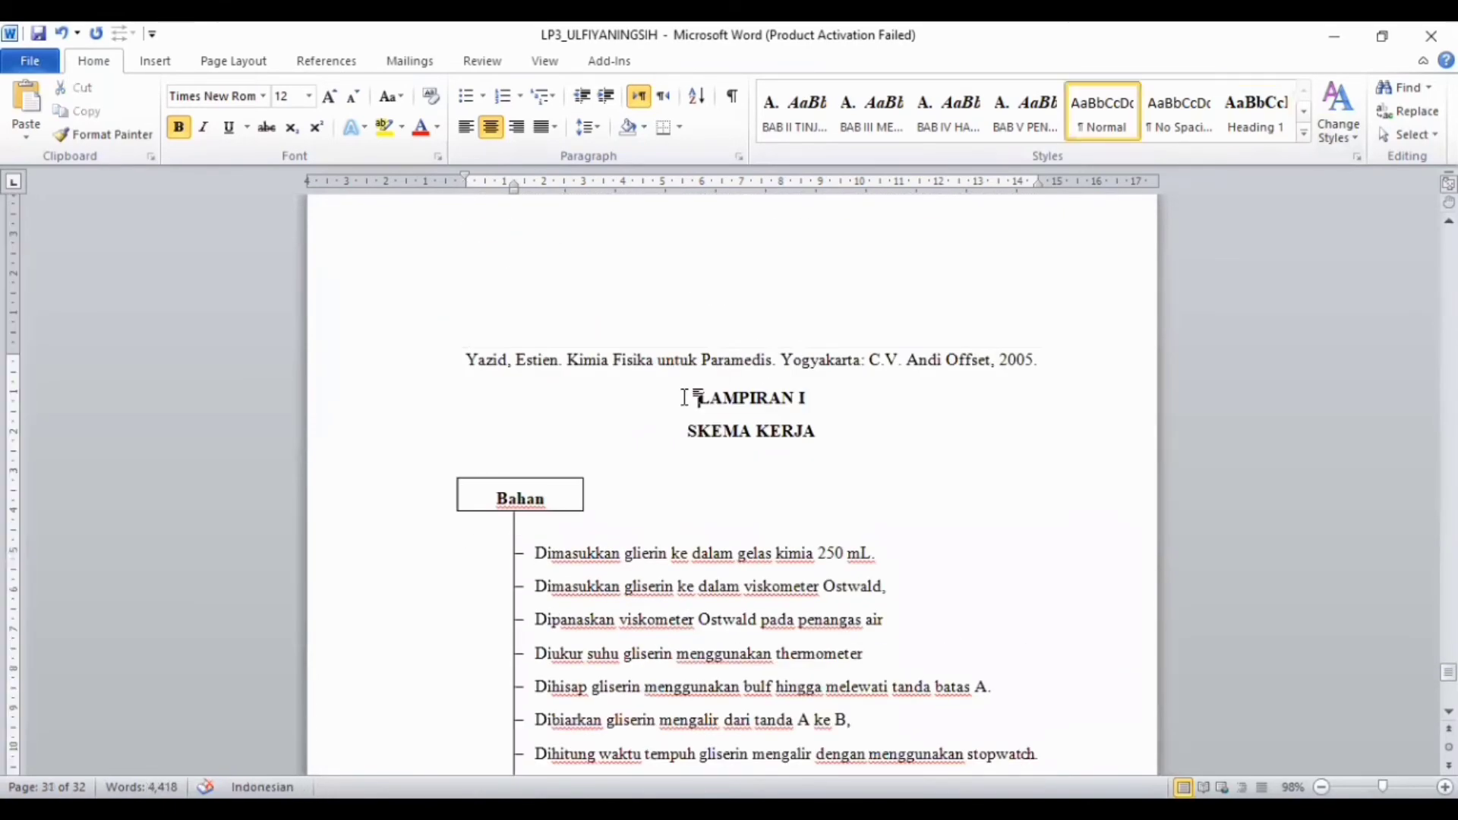
{"action": "key", "text": "ctrl+Return"}
{"action": "scroll", "coordinate": [688, 395], "scroll_direction": "down", "scroll_amount": 7}
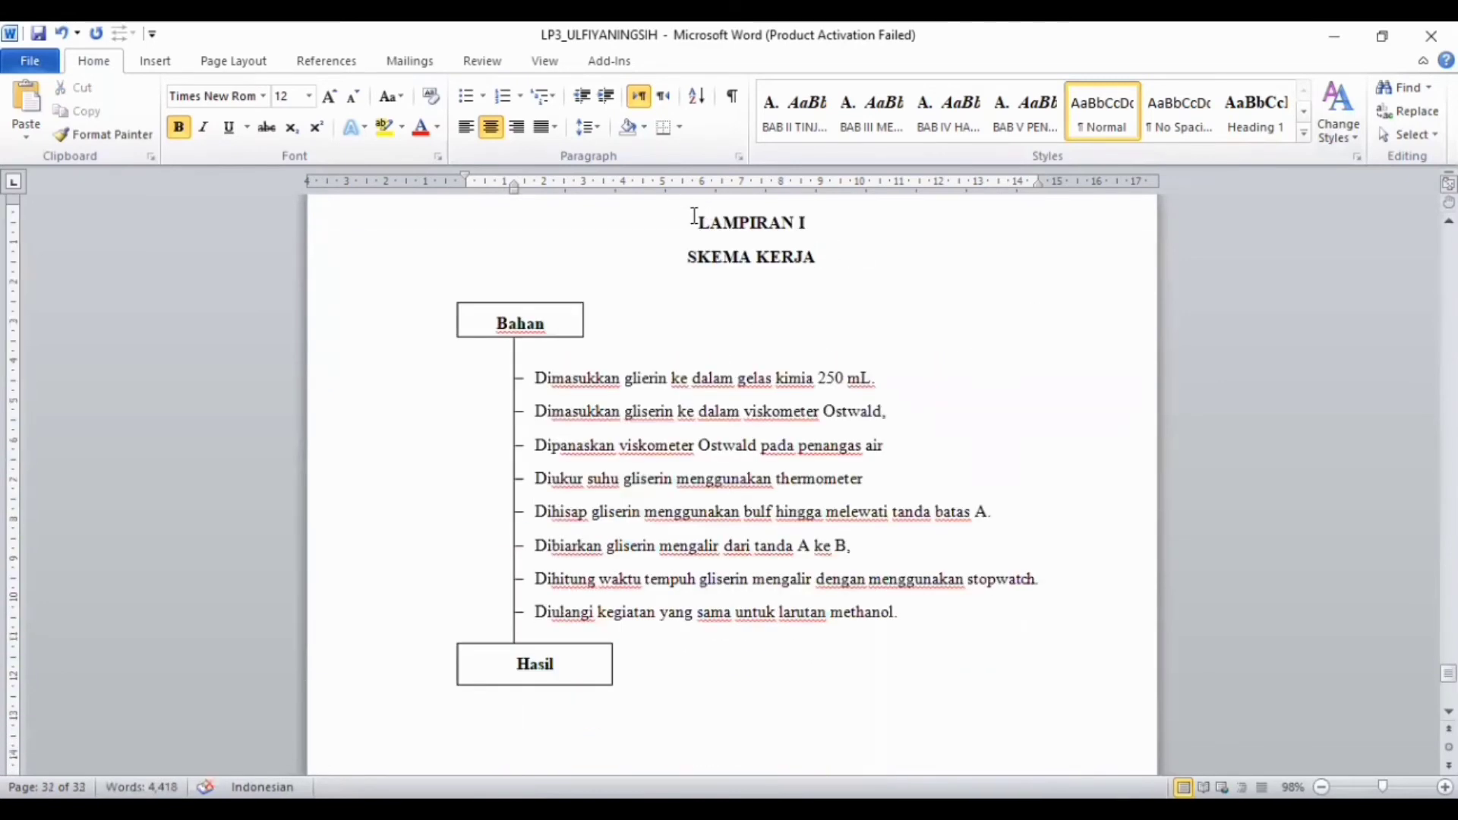
Apply the Heading 1 style to the word LAMPIRAN in the LAMPIRAN I title
{"action": "left_click_drag", "start_coordinate": [695, 220], "coordinate": [801, 240]}
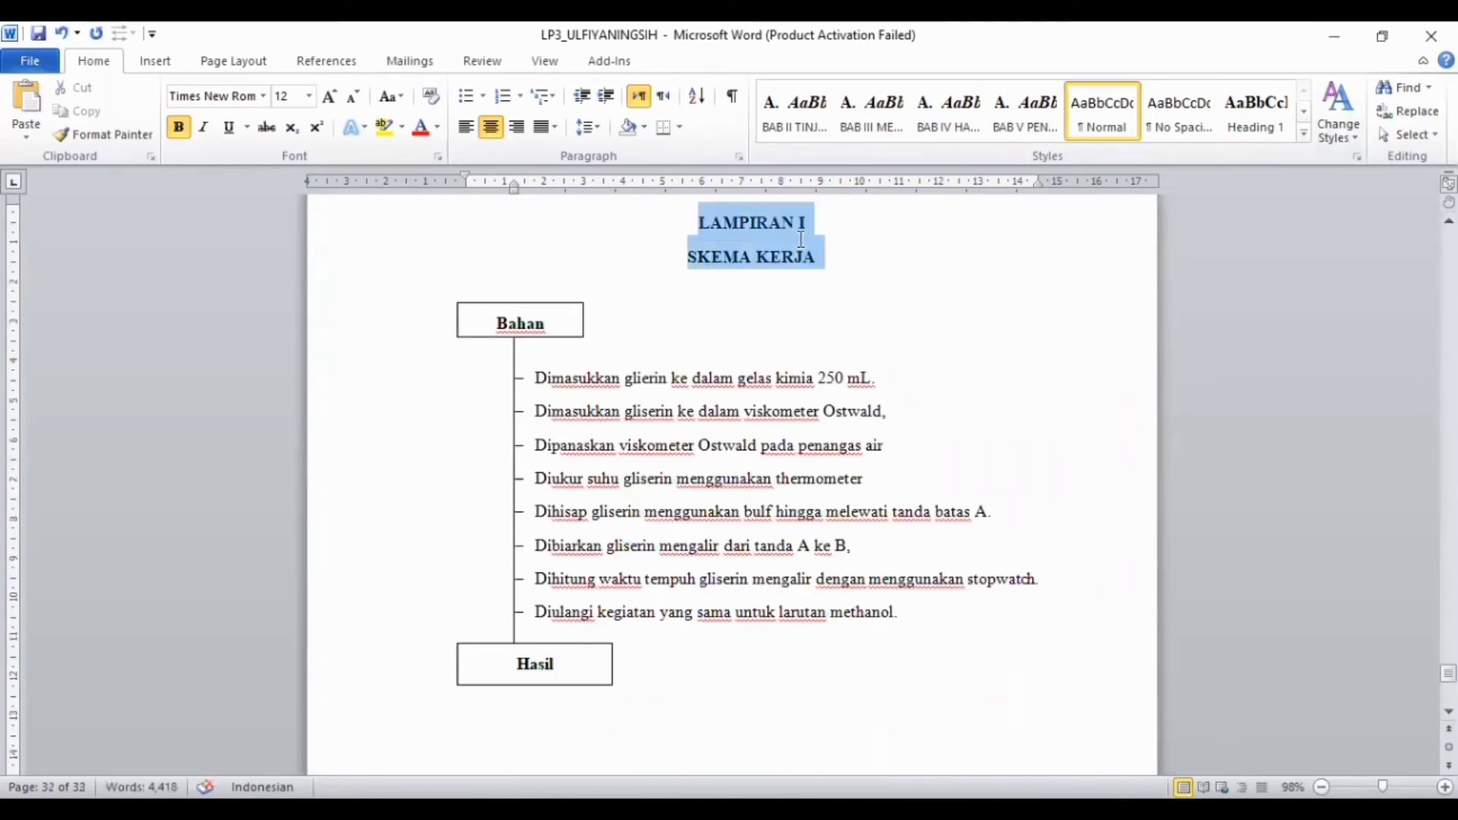
{"action": "left_click", "coordinate": [861, 258]}
{"action": "left_click_drag", "start_coordinate": [701, 220], "coordinate": [833, 248]}
{"action": "left_click", "coordinate": [680, 214]}
{"action": "left_click_drag", "start_coordinate": [680, 213], "coordinate": [791, 225]}
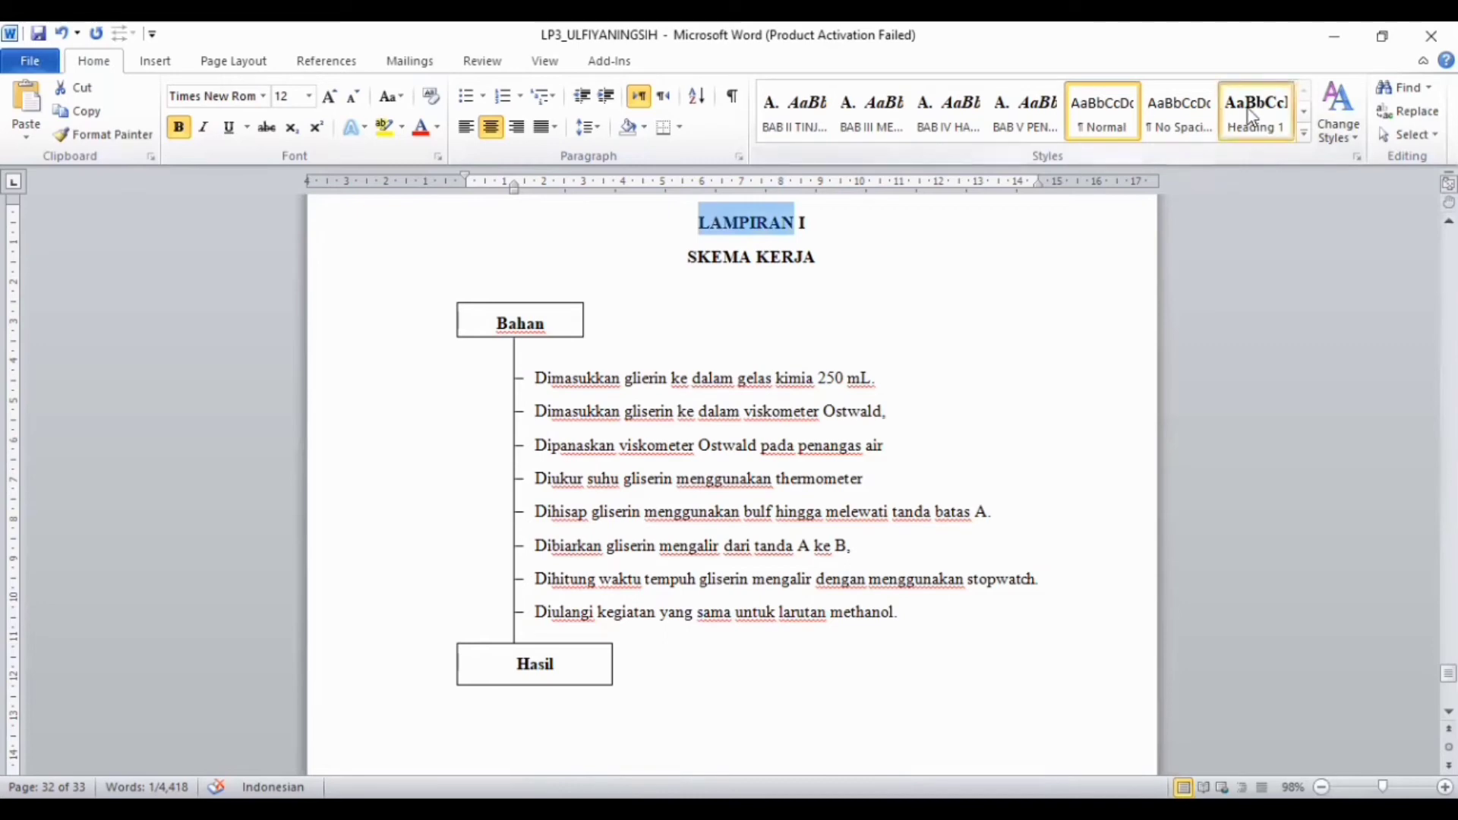
{"action": "left_click", "coordinate": [905, 463]}
Go back to the DAFTAR ISI page and start an empty line directly below its title
{"action": "scroll", "coordinate": [905, 463], "scroll_direction": "down", "scroll_amount": 15}
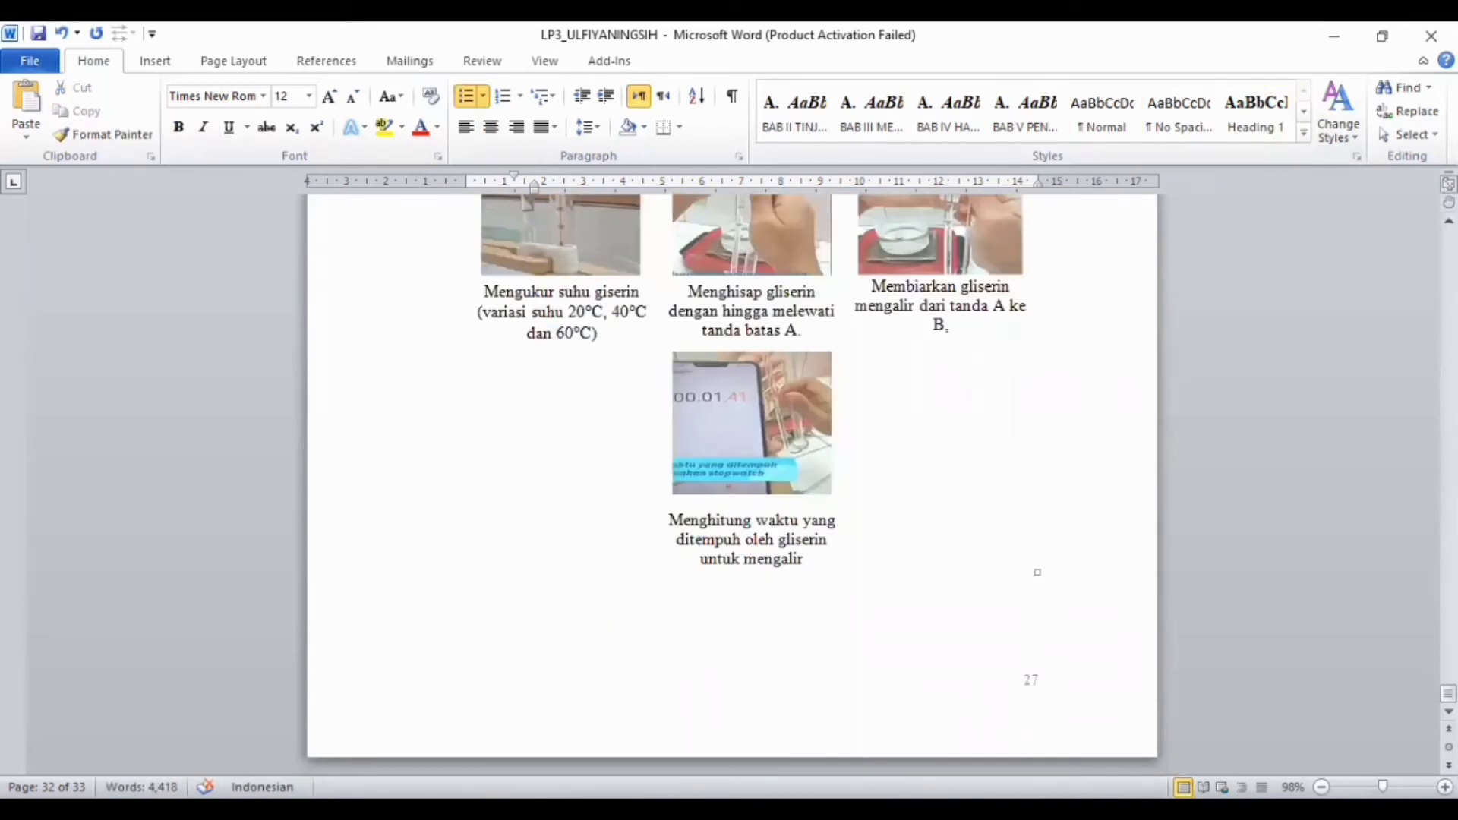
{"action": "left_click_drag", "start_coordinate": [1449, 693], "coordinate": [1448, 278]}
{"action": "left_click", "coordinate": [911, 582]}
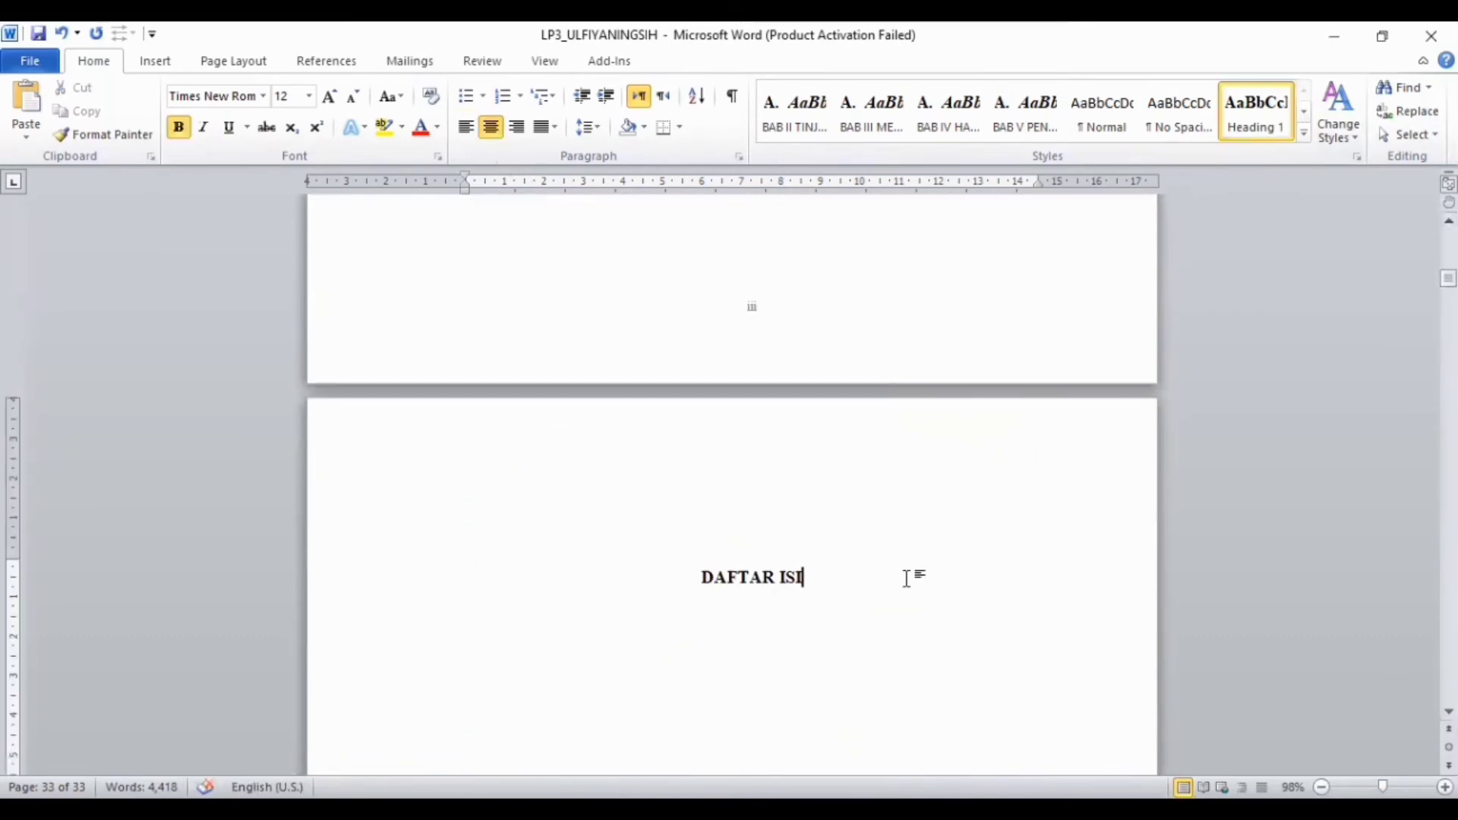
{"action": "scroll", "coordinate": [908, 580], "scroll_direction": "down", "scroll_amount": 3}
{"action": "key", "text": "Return"}
{"action": "key", "text": "BackSpace"}
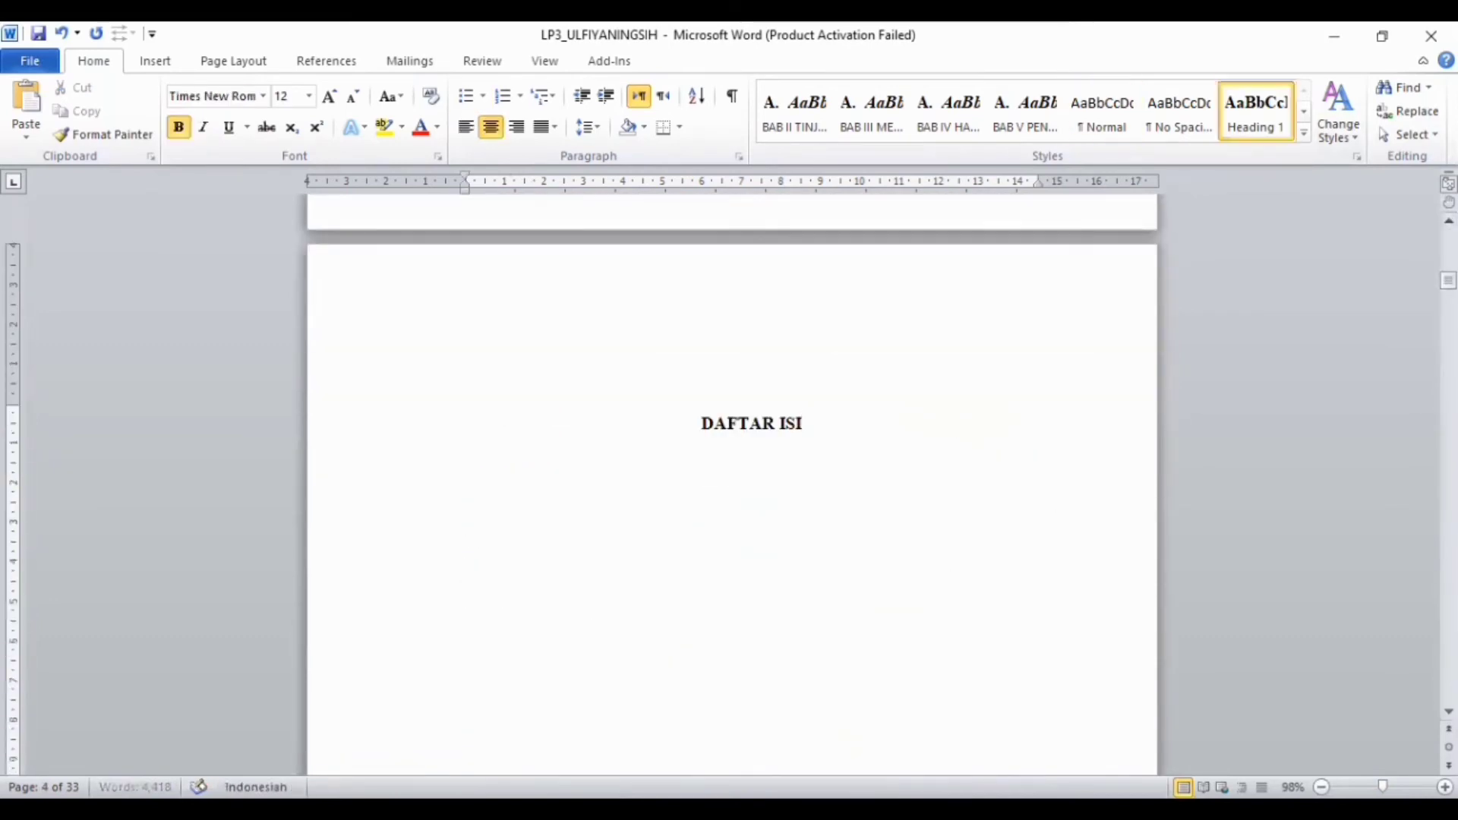
{"action": "key", "text": "Return"}
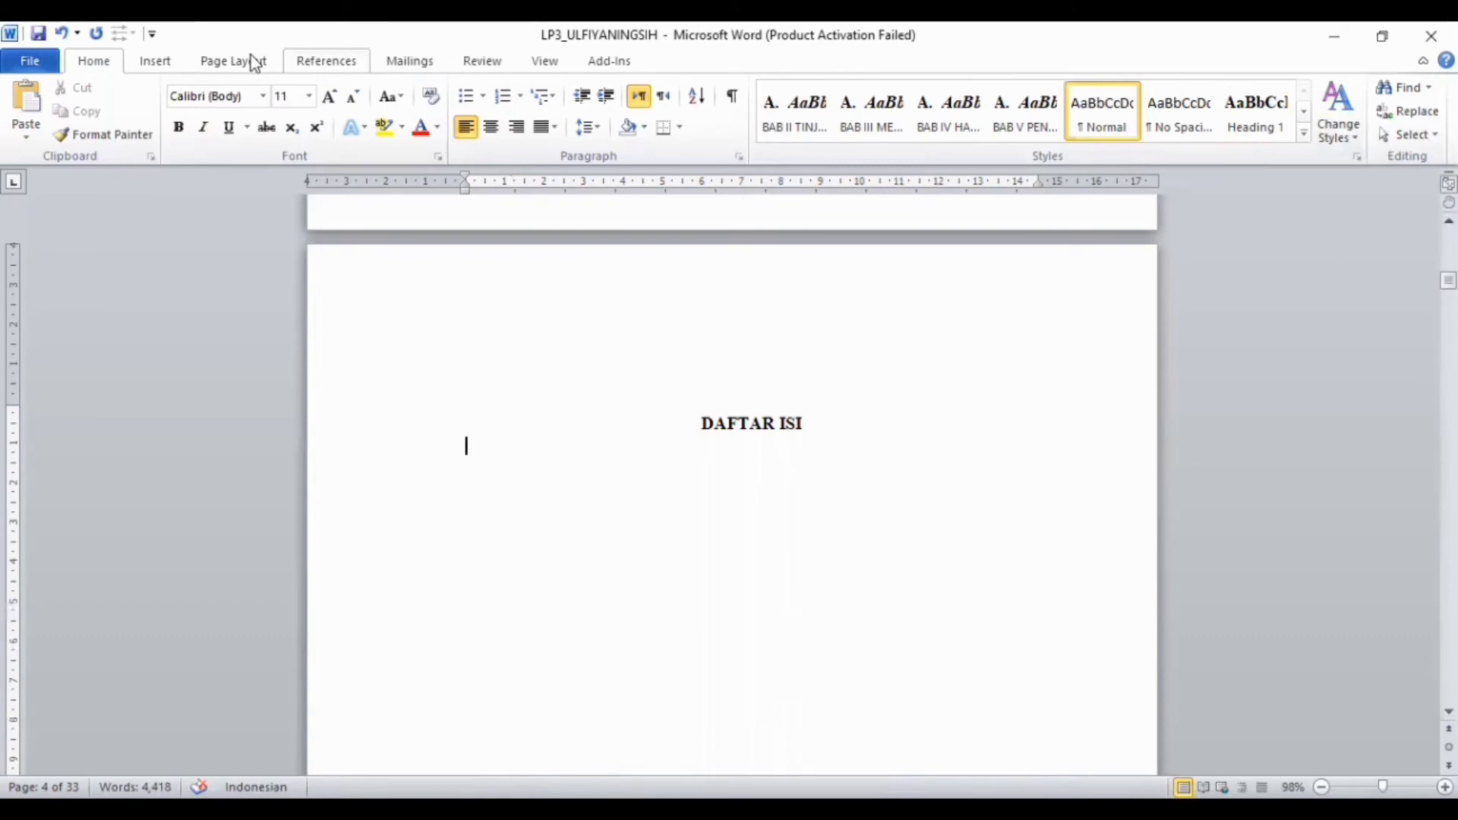
Insert the built-in Automatic Table 1 table of contents below the DAFTAR ISI title
{"action": "left_click", "coordinate": [326, 62]}
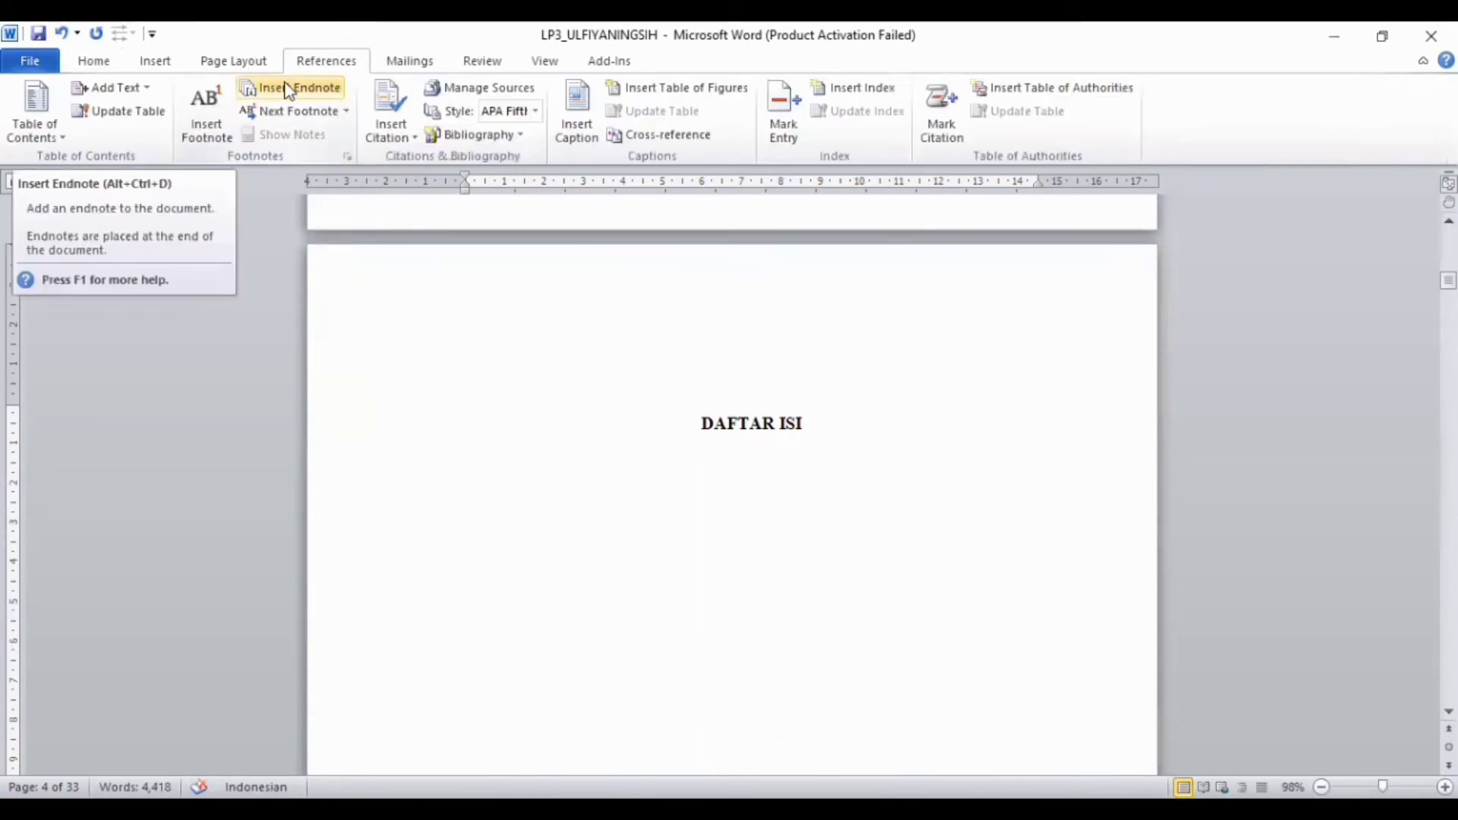
{"action": "left_click", "coordinate": [46, 123]}
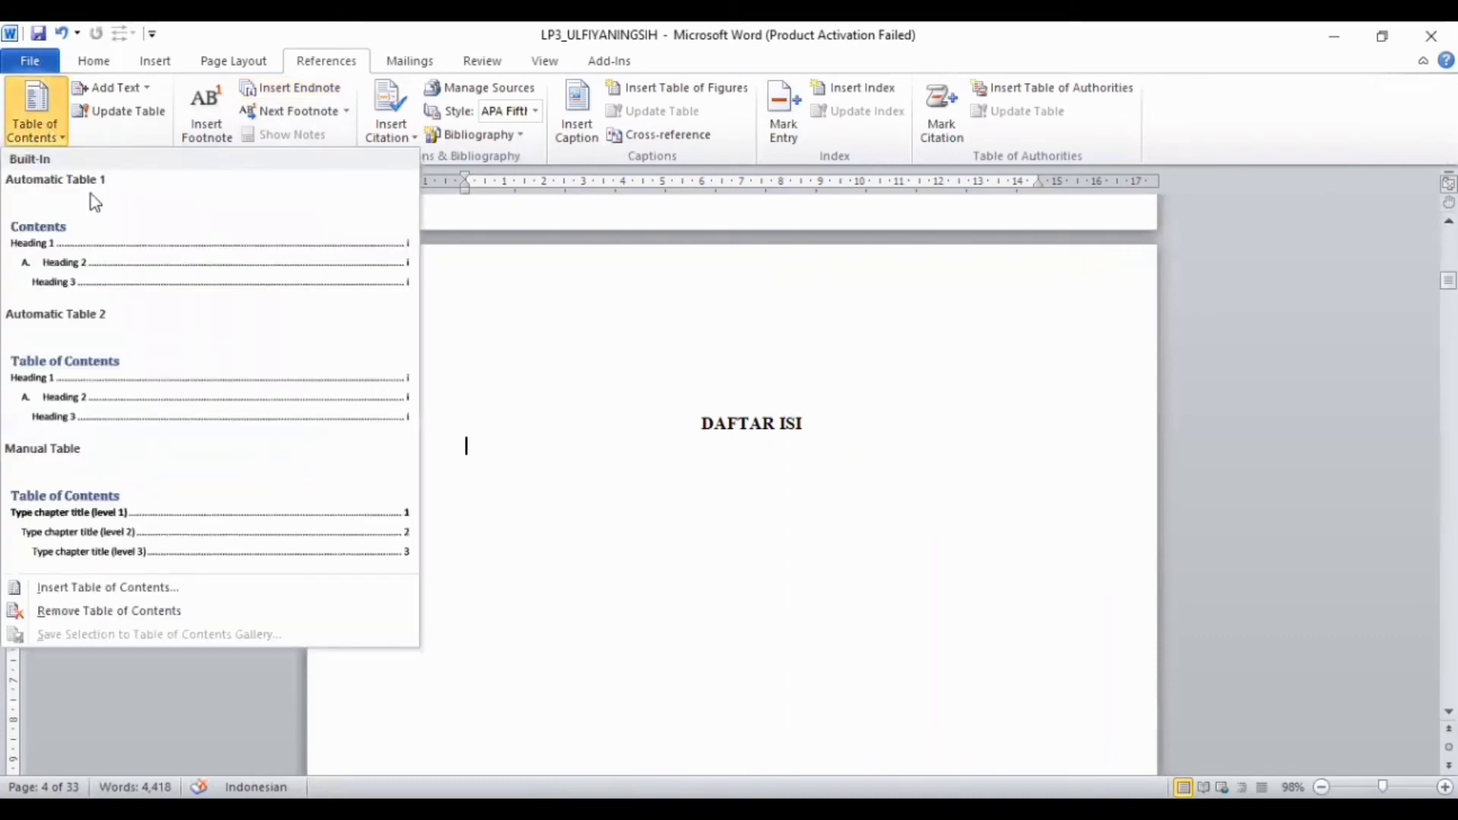
{"action": "left_click", "coordinate": [125, 272]}
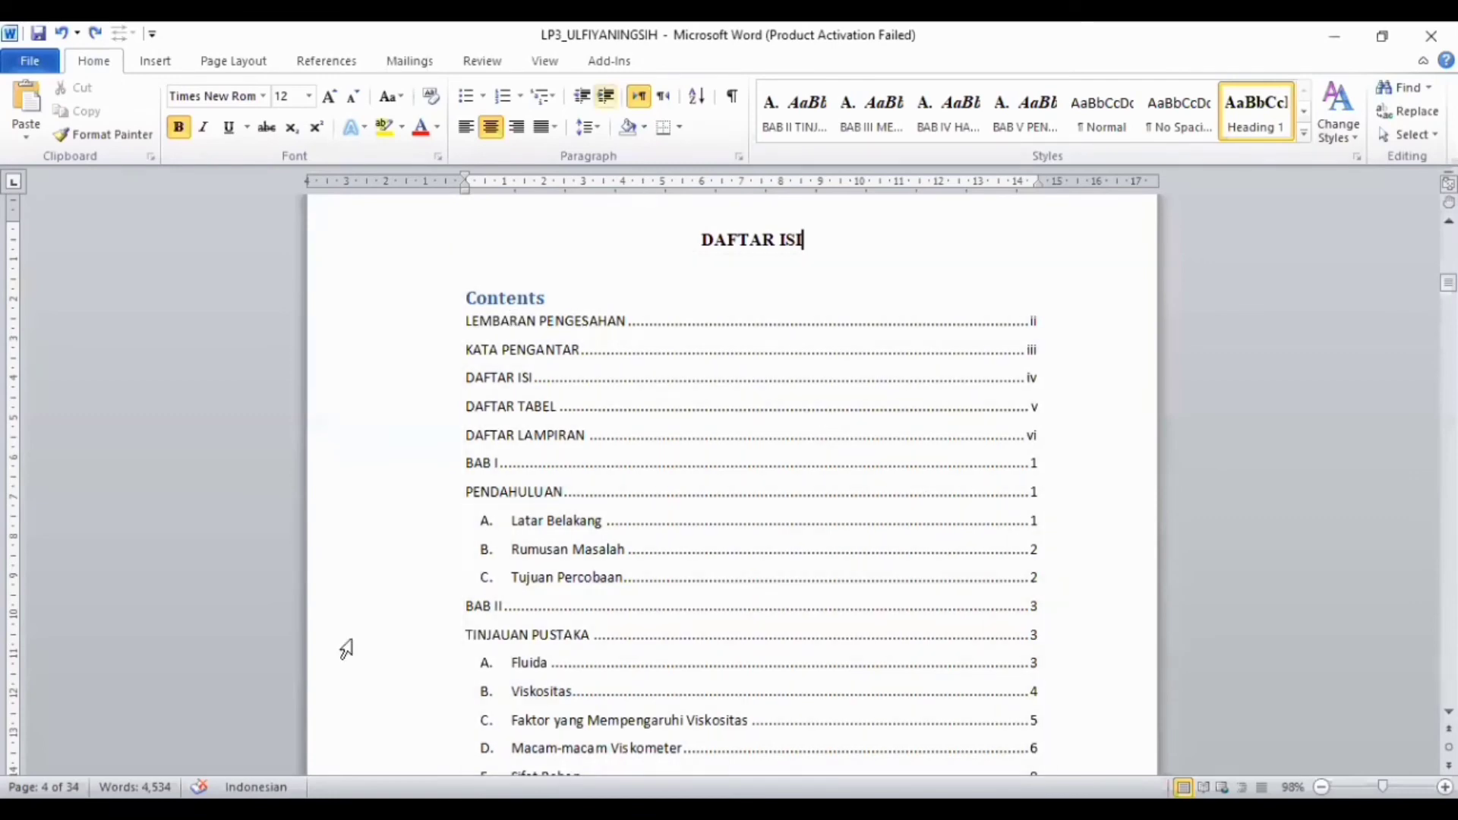
Examine the generated table of contents from its first to its last entry, checking chapters, subheadings and page numbers
{"action": "left_click", "coordinate": [1051, 370]}
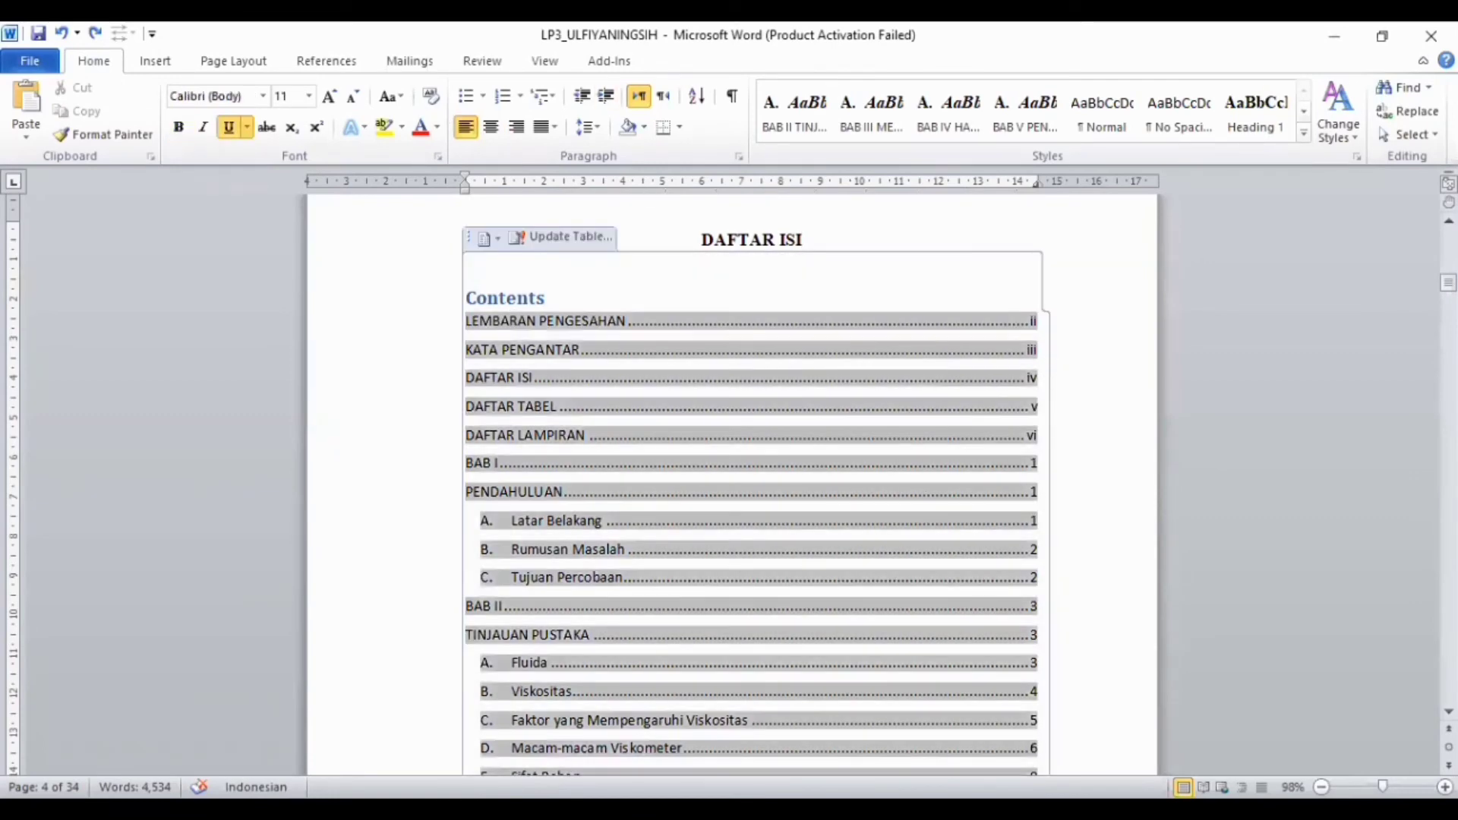
{"action": "scroll", "coordinate": [770, 346], "scroll_direction": "down", "scroll_amount": 3}
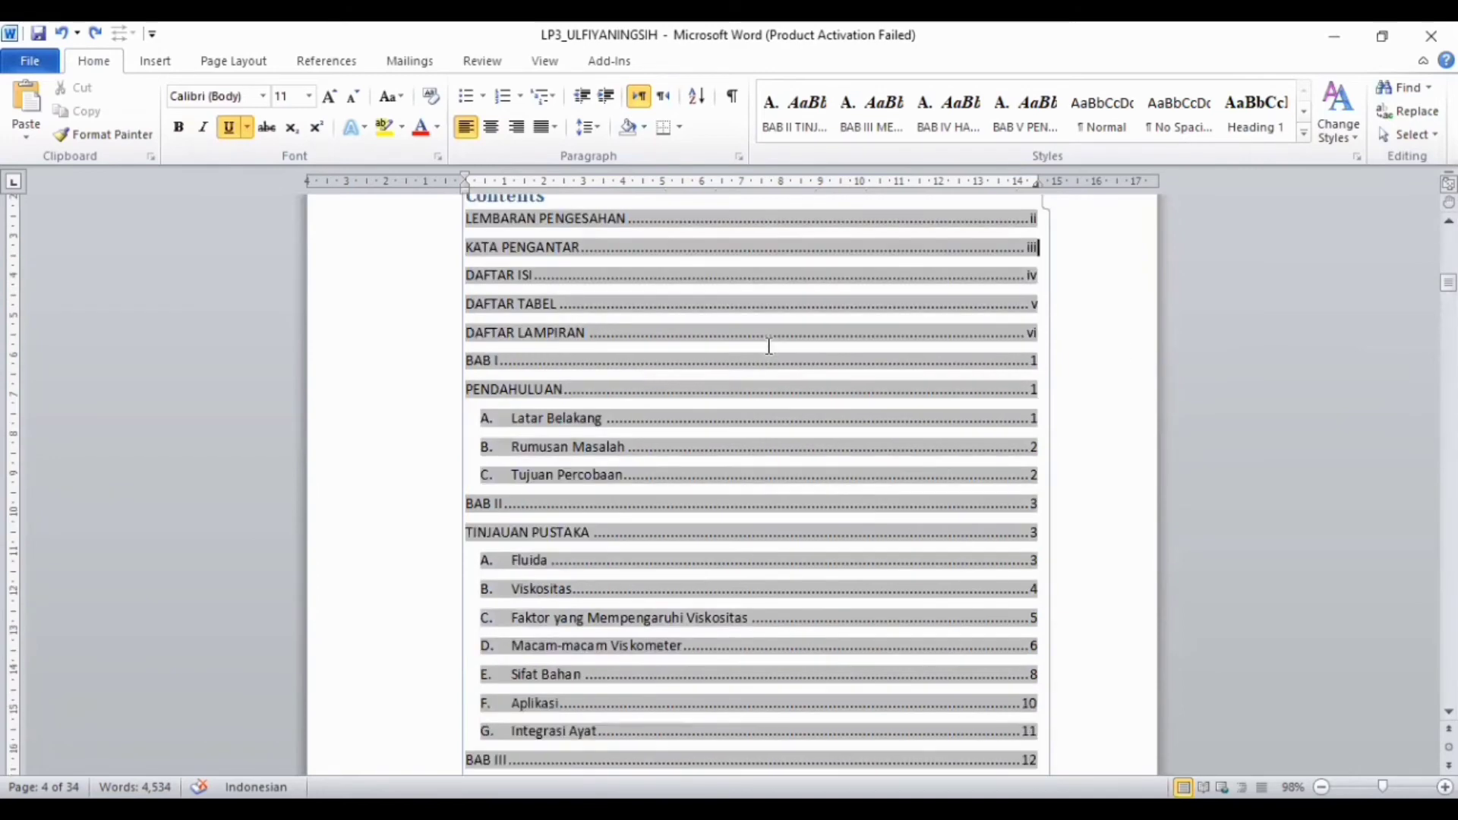
{"action": "scroll", "coordinate": [769, 345], "scroll_direction": "down", "scroll_amount": 4}
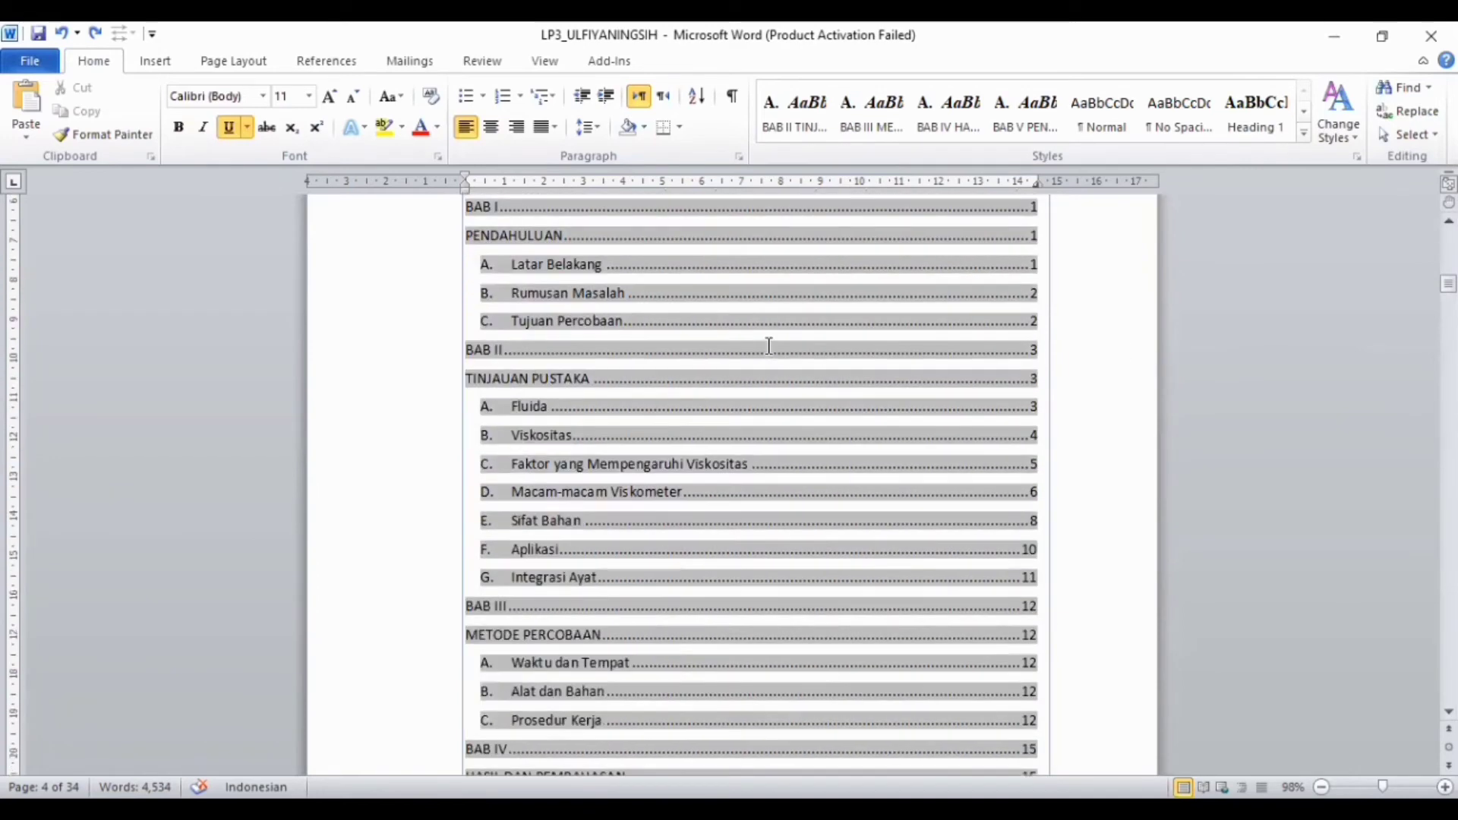
{"action": "left_click", "coordinate": [743, 379]}
{"action": "scroll", "coordinate": [754, 503], "scroll_direction": "down", "scroll_amount": 9}
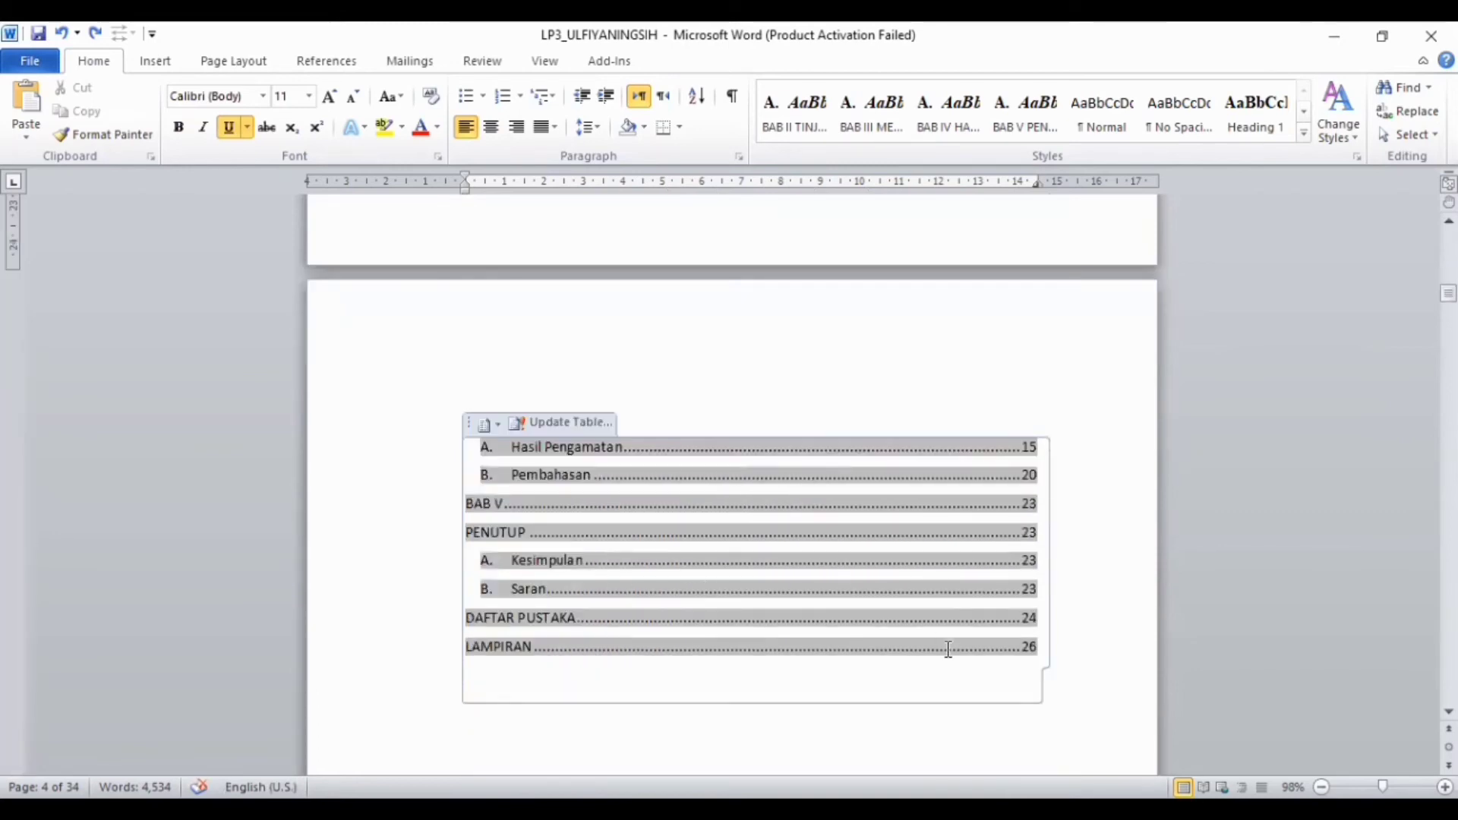
{"action": "scroll", "coordinate": [948, 650], "scroll_direction": "up", "scroll_amount": 17}
{"action": "scroll", "coordinate": [778, 640], "scroll_direction": "up", "scroll_amount": 6}
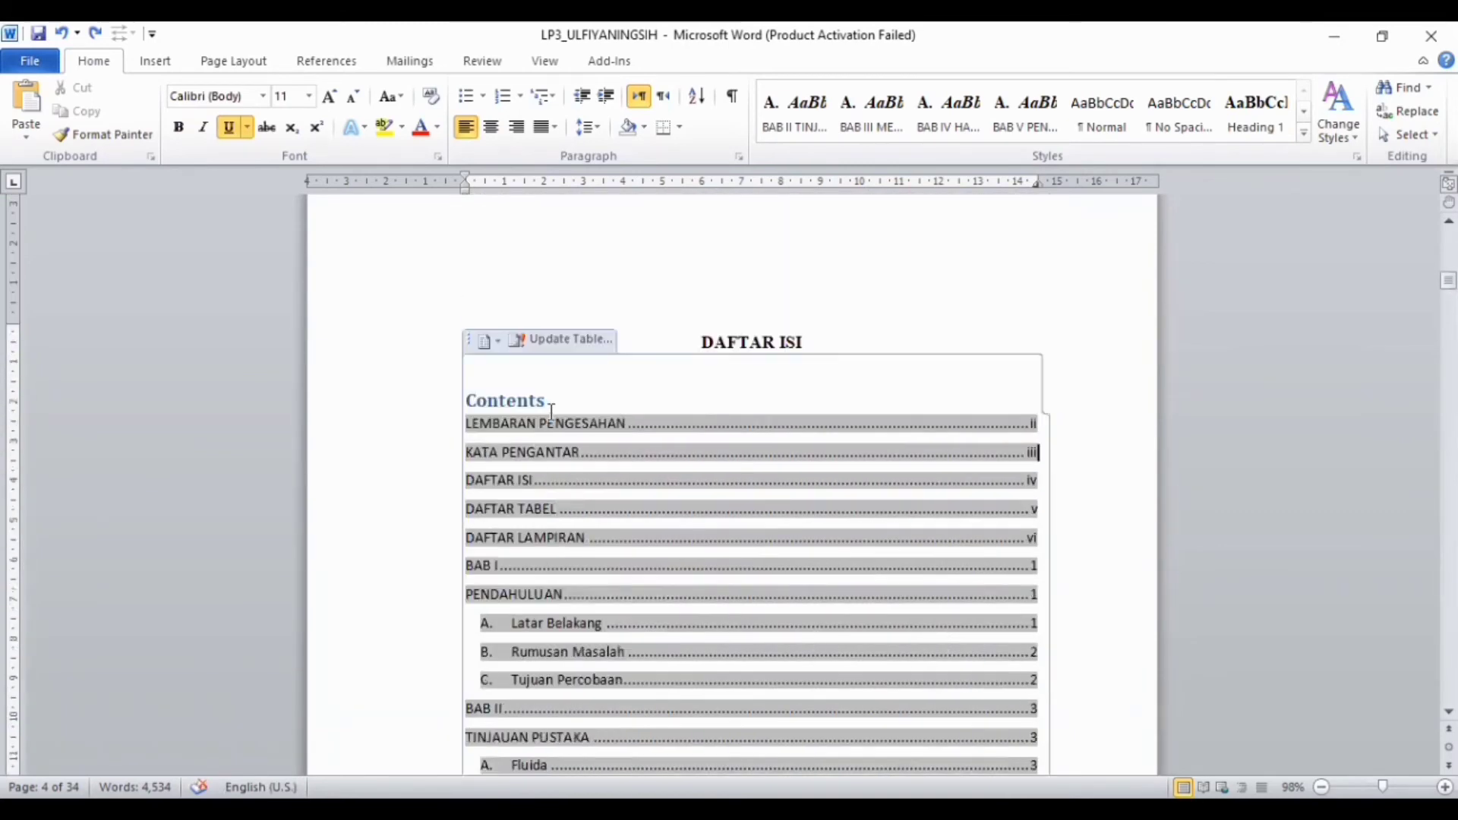
Delete the Contents heading above the entries of the table of contents
{"action": "left_click_drag", "start_coordinate": [561, 406], "coordinate": [466, 405]}
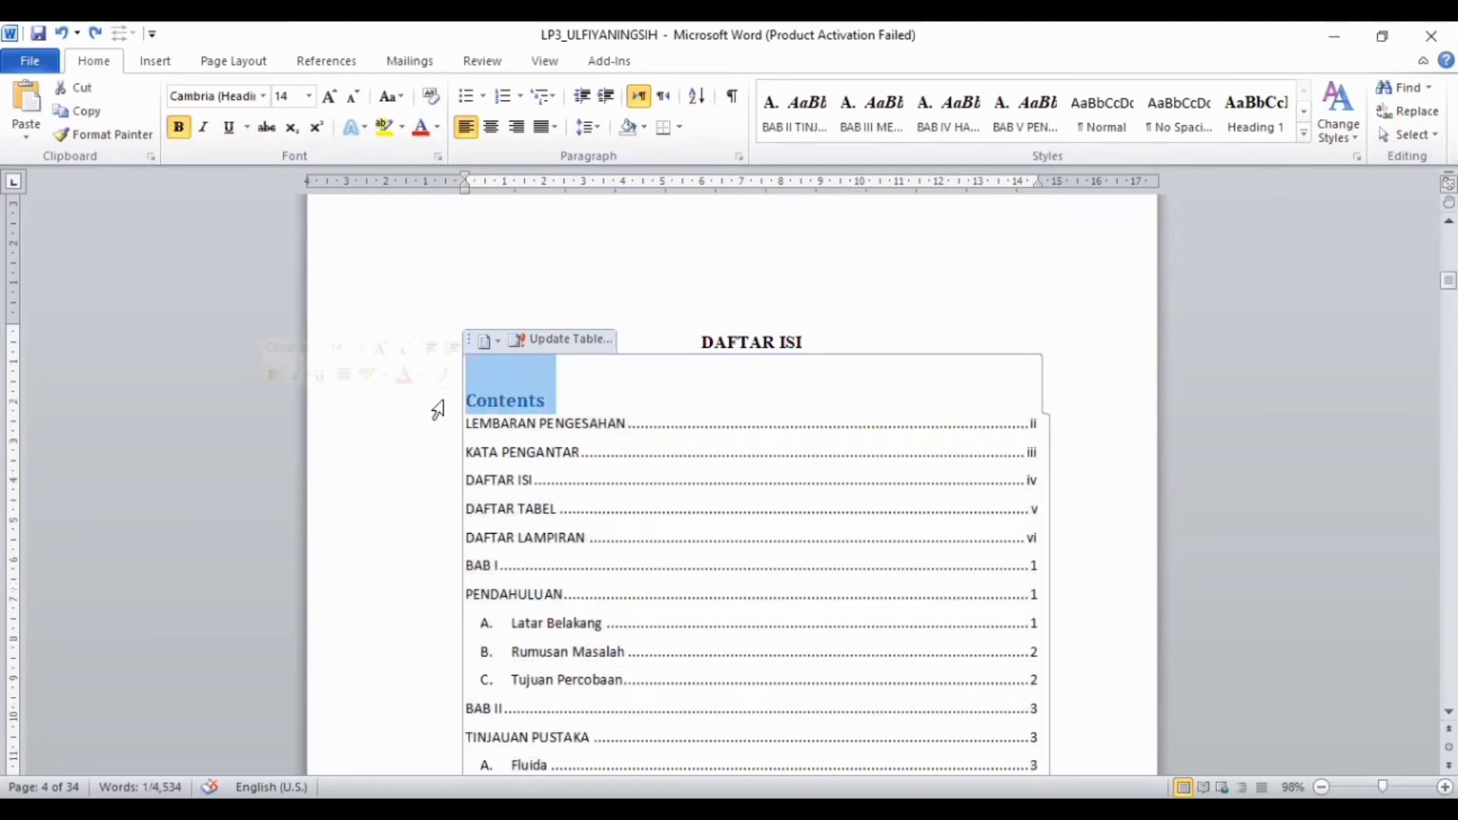
{"action": "key", "text": "Delete"}
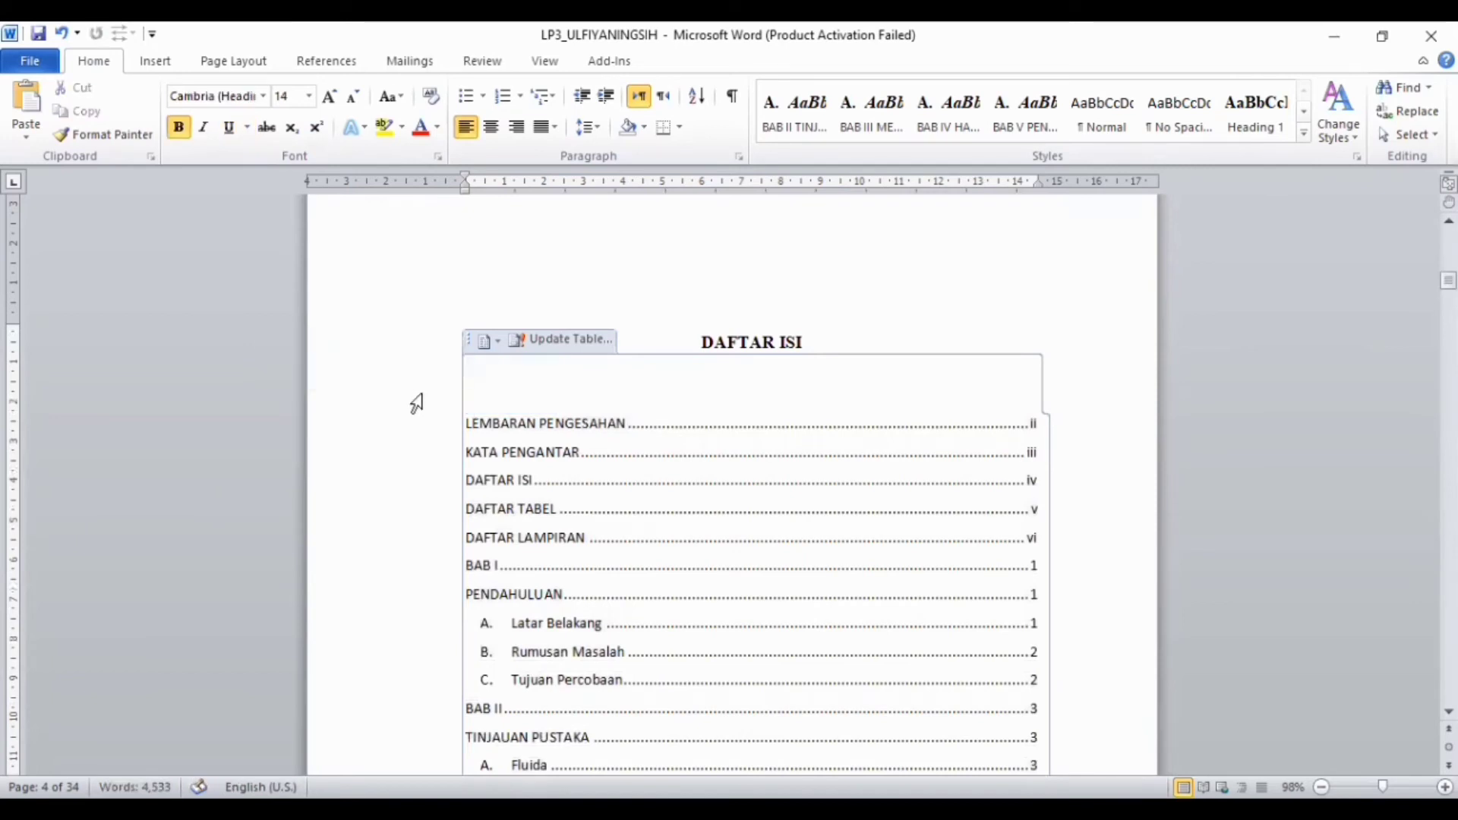
{"action": "left_click", "coordinate": [822, 343]}
{"action": "left_click", "coordinate": [776, 398]}
Set all table of contents entries to Times New Roman at size 12
{"action": "left_click_drag", "start_coordinate": [468, 425], "coordinate": [694, 465]}
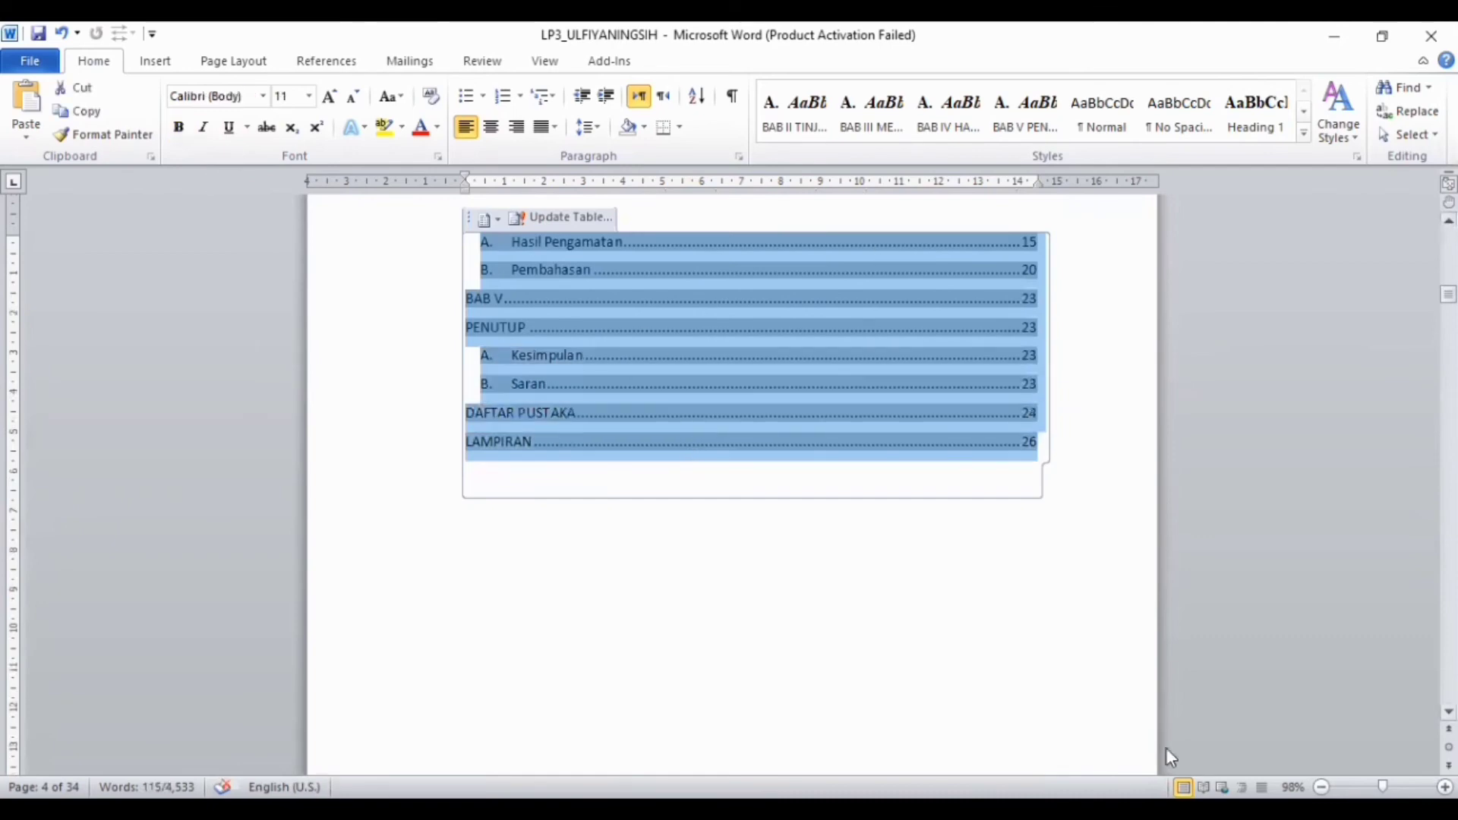
{"action": "left_click", "coordinate": [263, 97]}
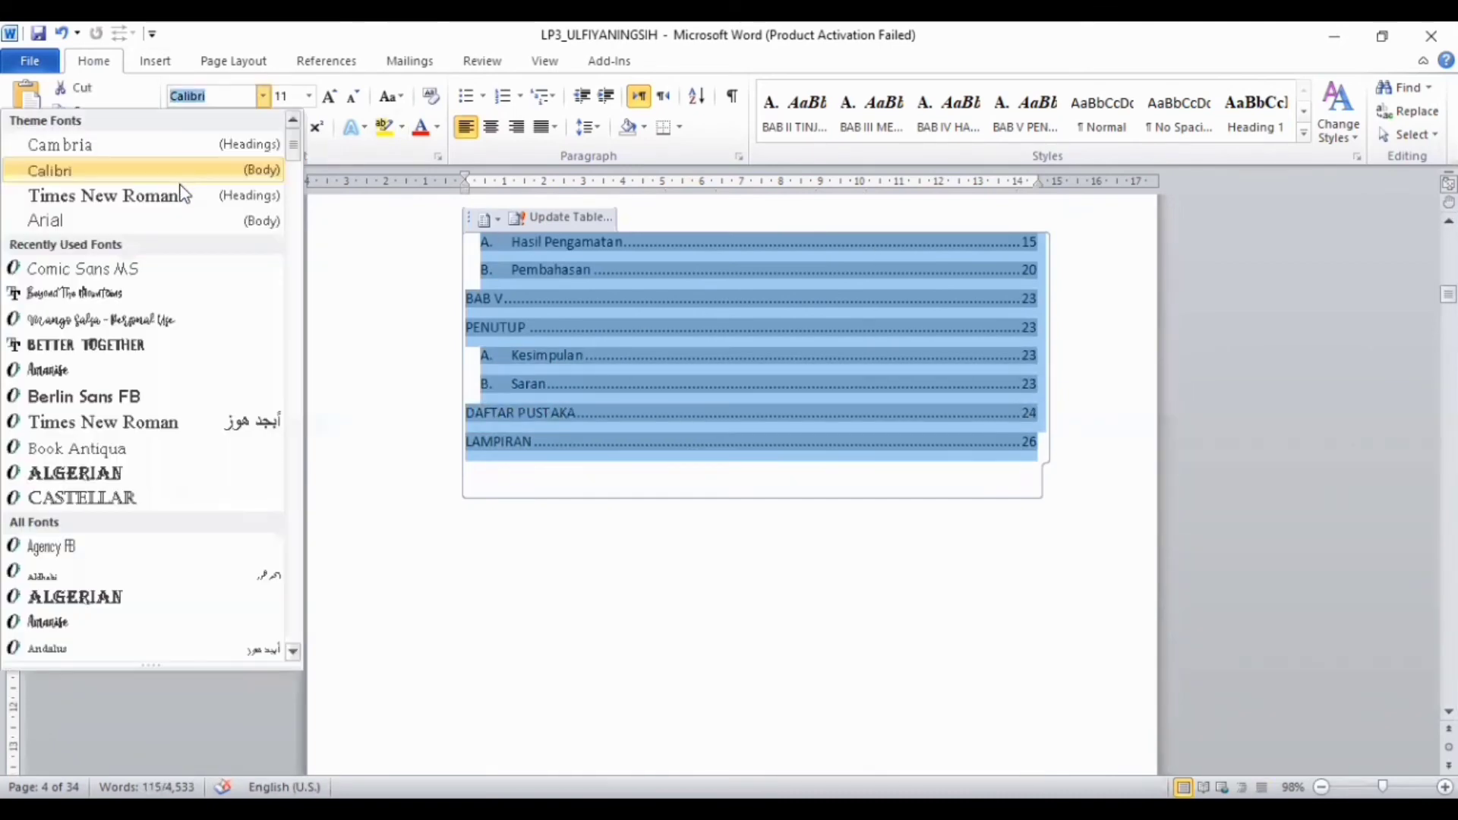
{"action": "left_click", "coordinate": [114, 192]}
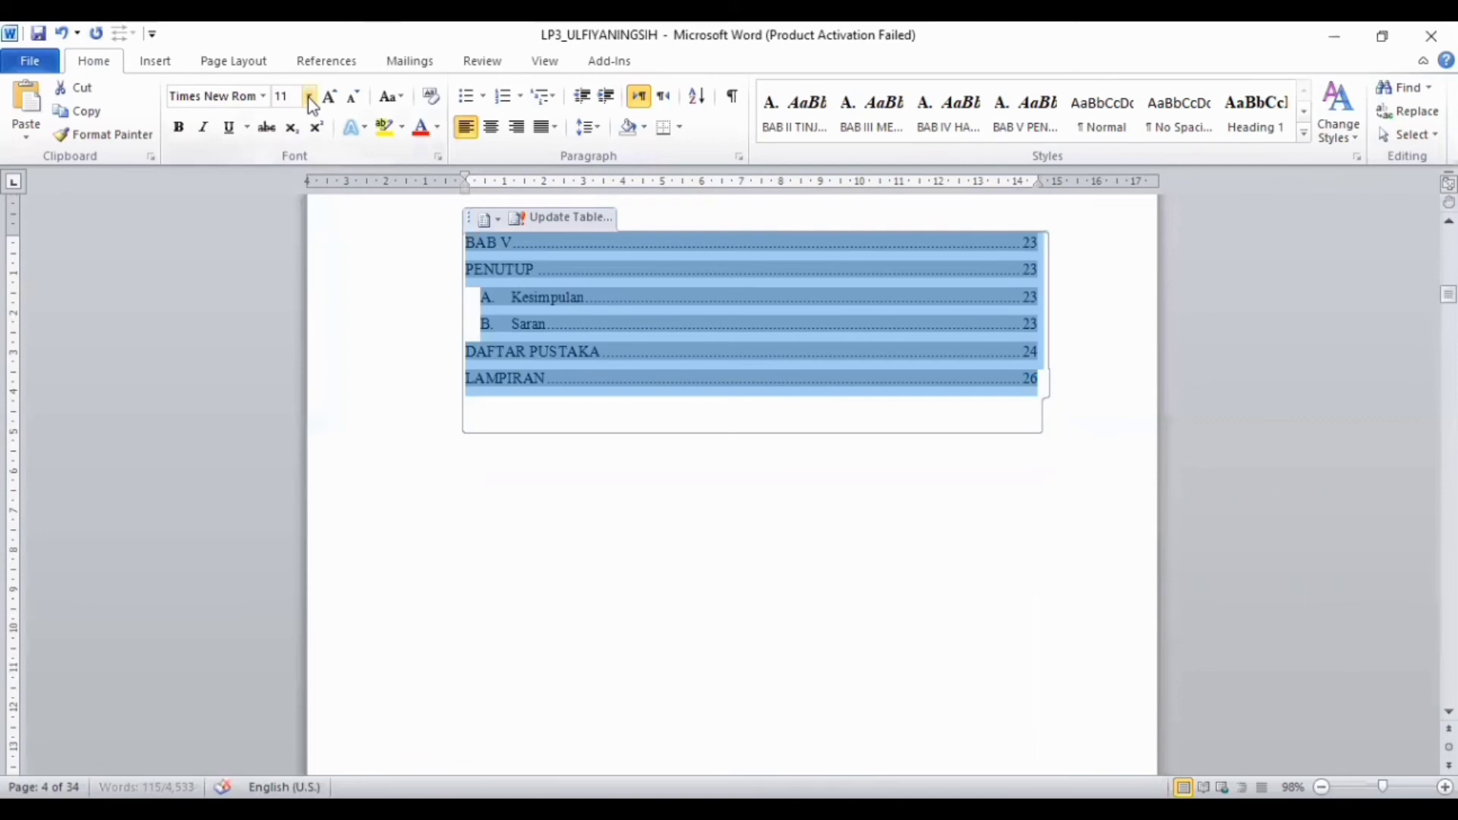
{"action": "left_click", "coordinate": [309, 97]}
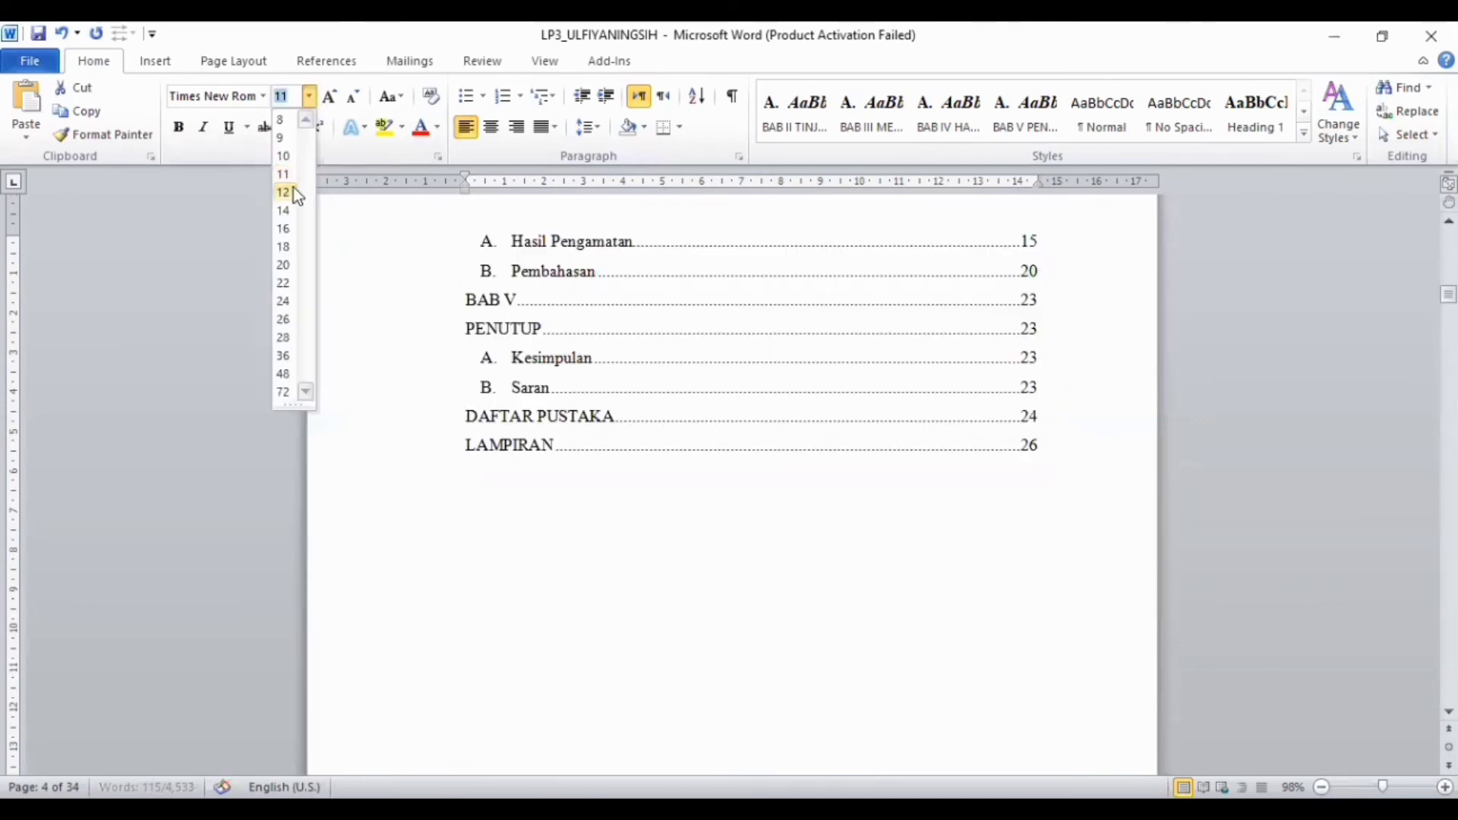
{"action": "left_click", "coordinate": [293, 192]}
{"action": "left_click", "coordinate": [1094, 380]}
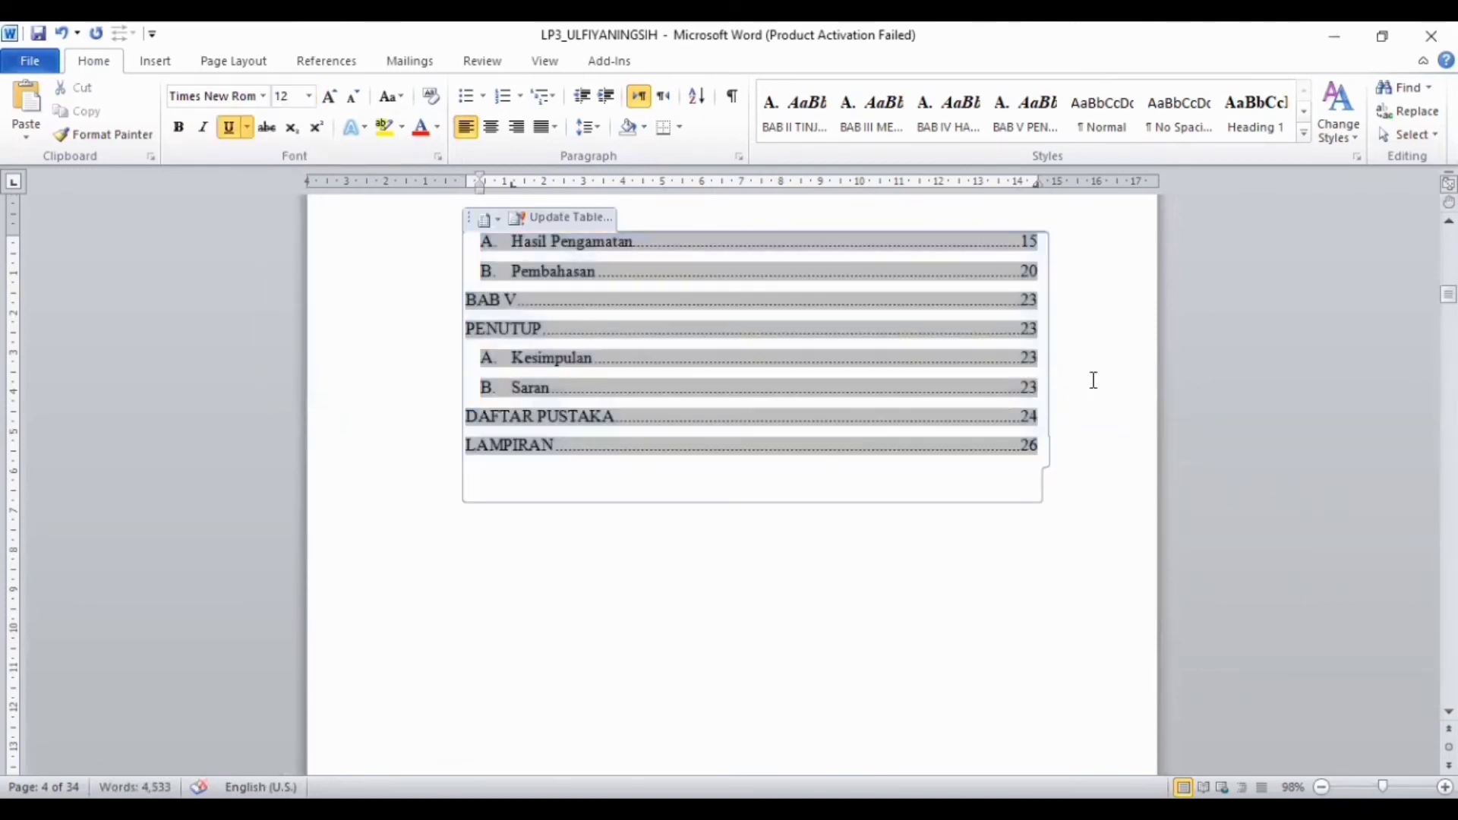
{"action": "scroll", "coordinate": [1092, 376], "scroll_direction": "up", "scroll_amount": 20}
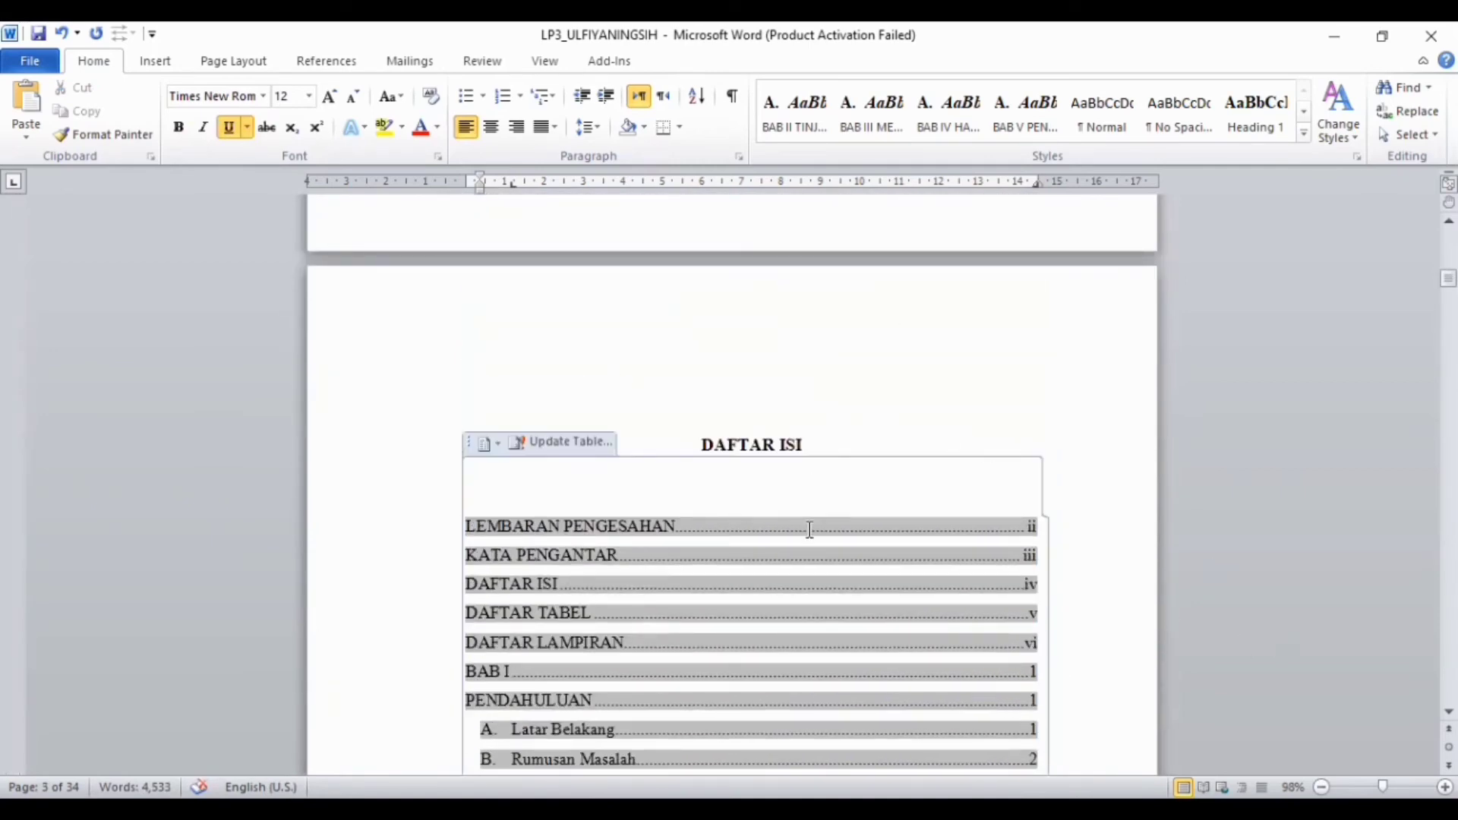
{"action": "scroll", "coordinate": [810, 531], "scroll_direction": "down", "scroll_amount": 4}
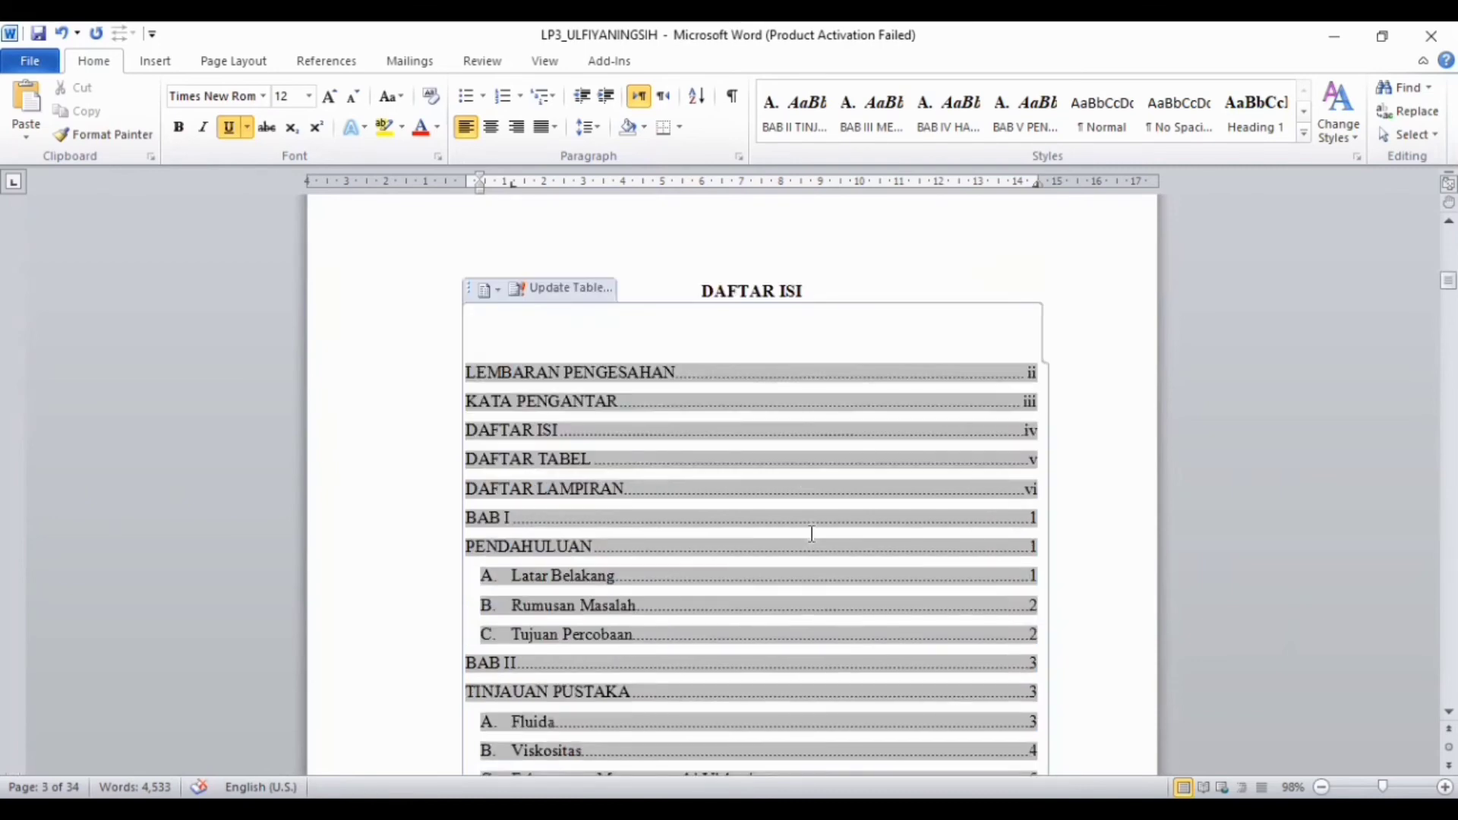
Examine the DAFTAR TABEL page and its two table entries, which lack leaders and page numbers
{"action": "scroll", "coordinate": [812, 534], "scroll_direction": "down", "scroll_amount": 20}
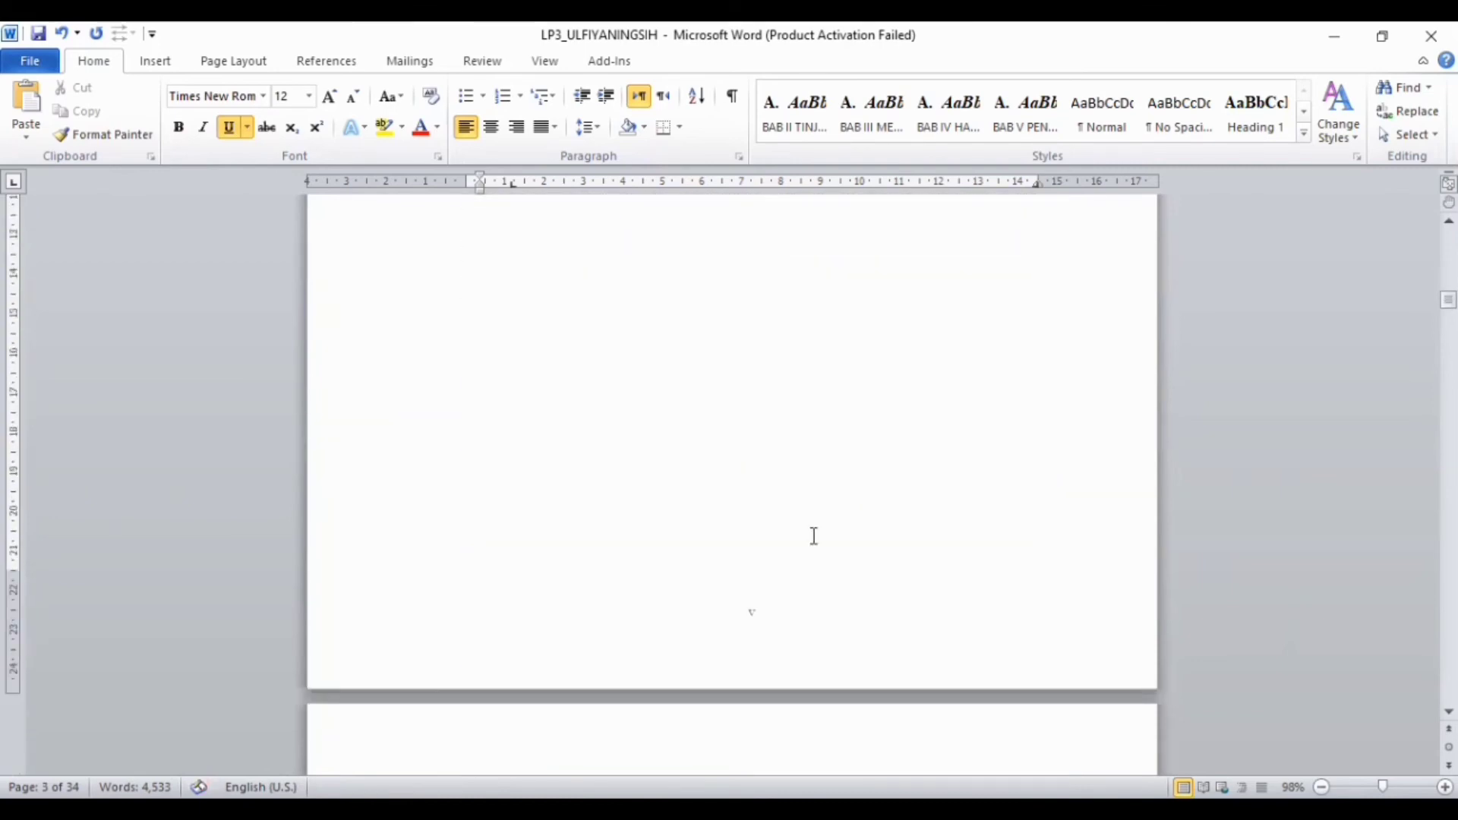
{"action": "scroll", "coordinate": [814, 536], "scroll_direction": "down", "scroll_amount": 12}
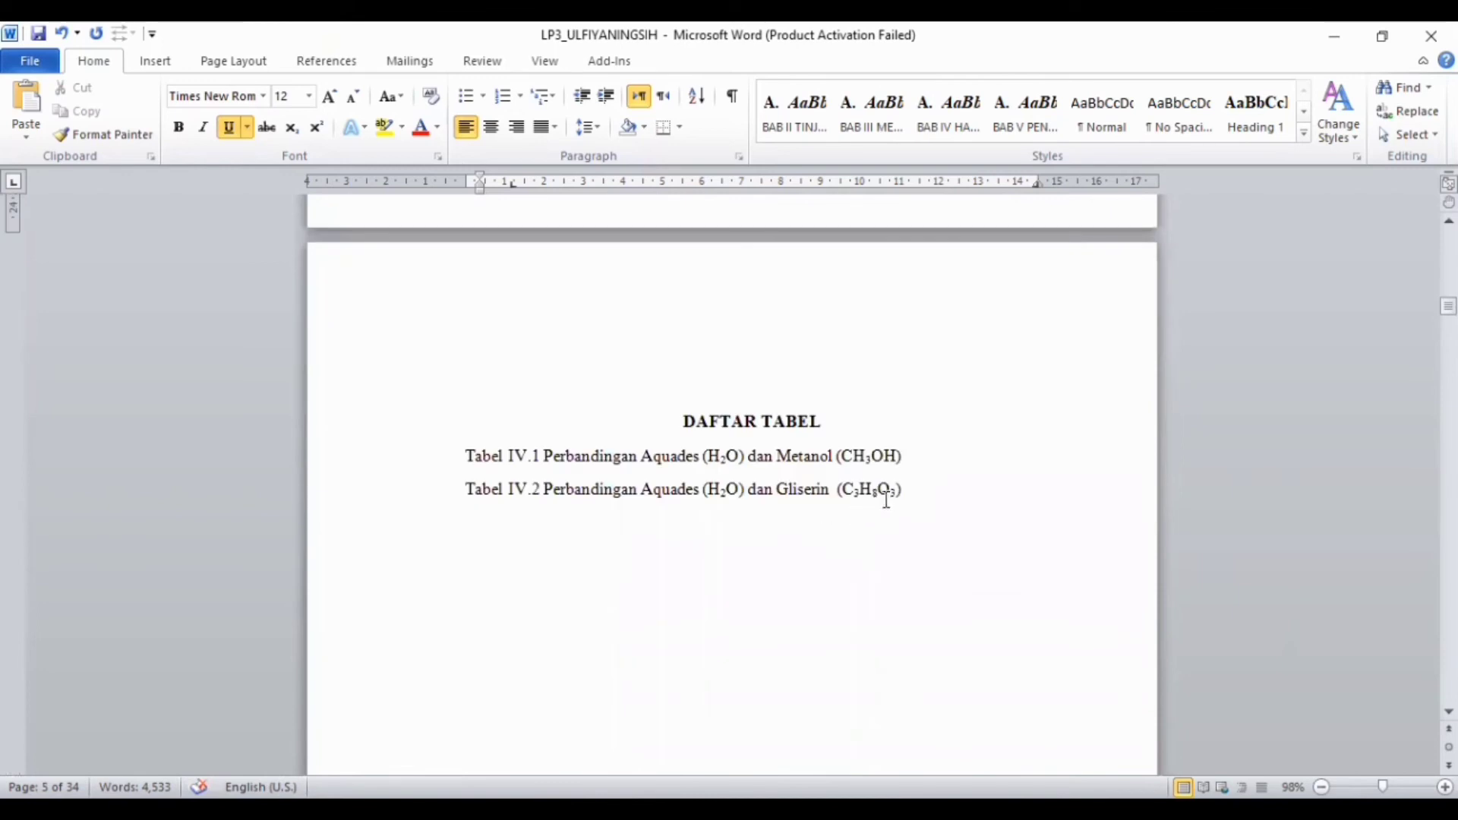
{"action": "left_click", "coordinate": [955, 460]}
{"action": "scroll", "coordinate": [904, 490], "scroll_direction": "down", "scroll_amount": 4}
{"action": "scroll", "coordinate": [922, 492], "scroll_direction": "up", "scroll_amount": 5}
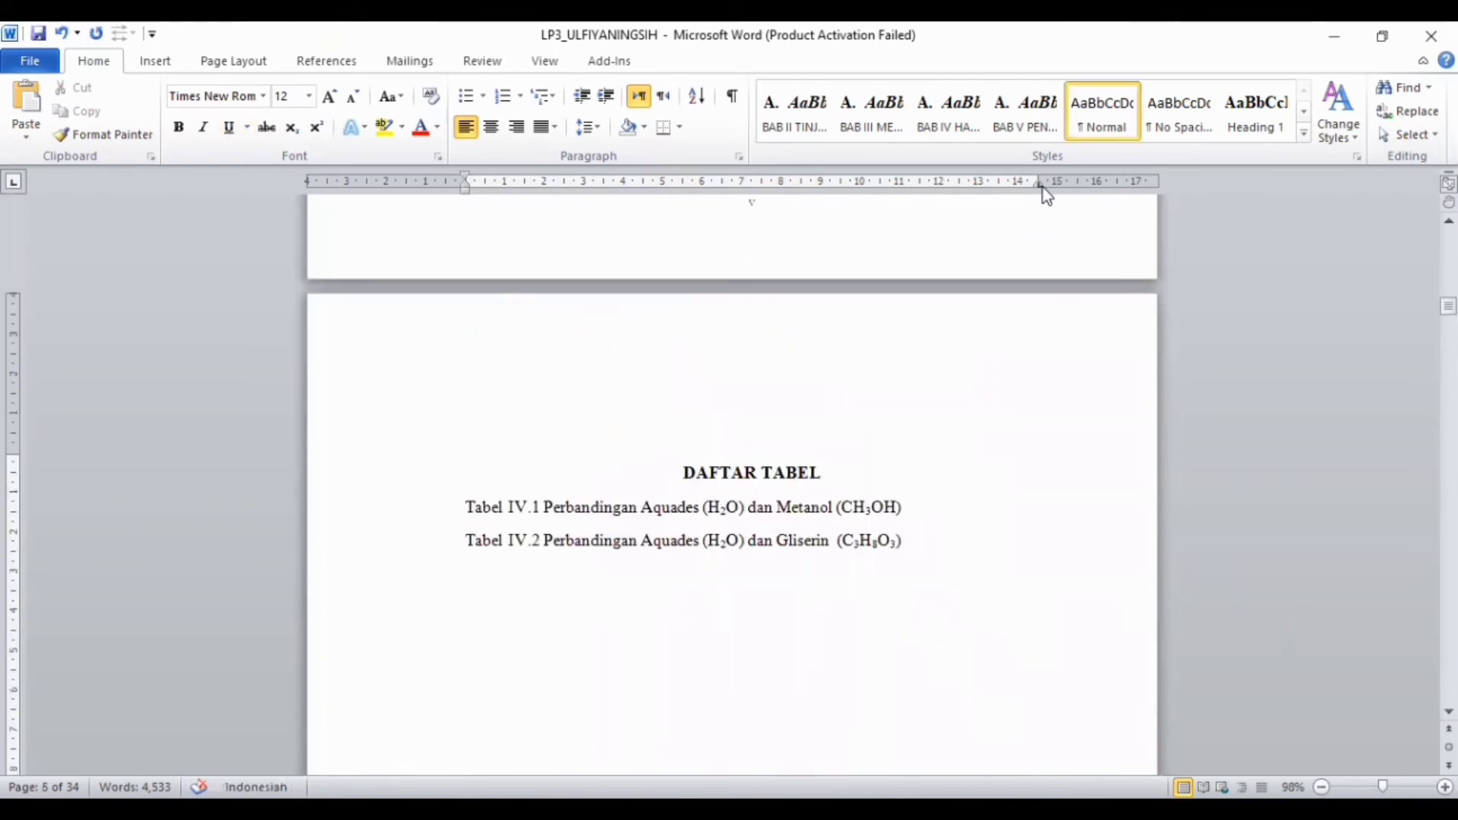
{"action": "left_click", "coordinate": [974, 543]}
{"action": "scroll", "coordinate": [968, 478], "scroll_direction": "down", "scroll_amount": 2}
{"action": "left_click", "coordinate": [942, 408]}
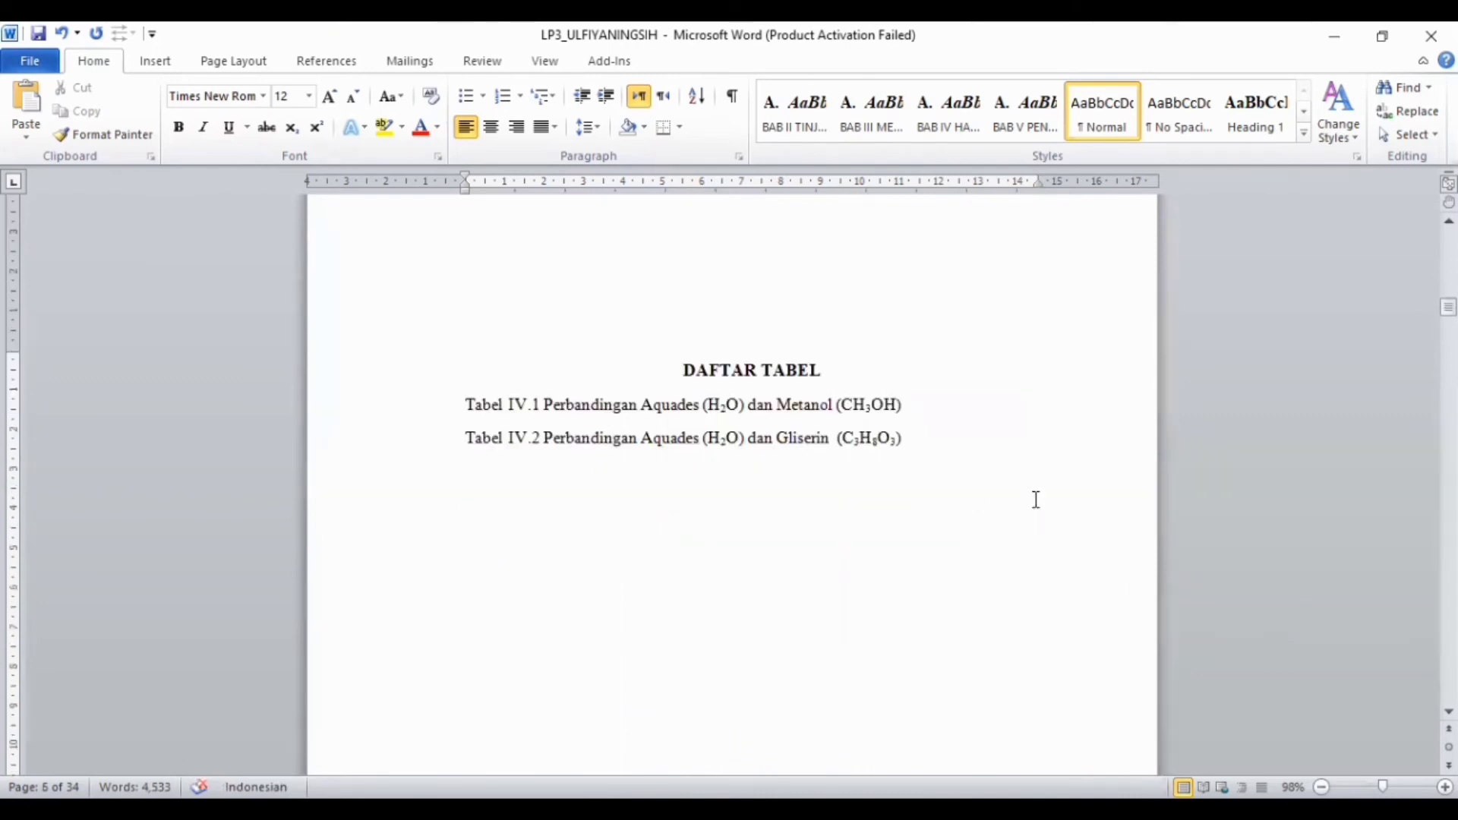
{"action": "scroll", "coordinate": [935, 605], "scroll_direction": "down", "scroll_amount": 8}
{"action": "scroll", "coordinate": [940, 606], "scroll_direction": "up", "scroll_amount": 9}
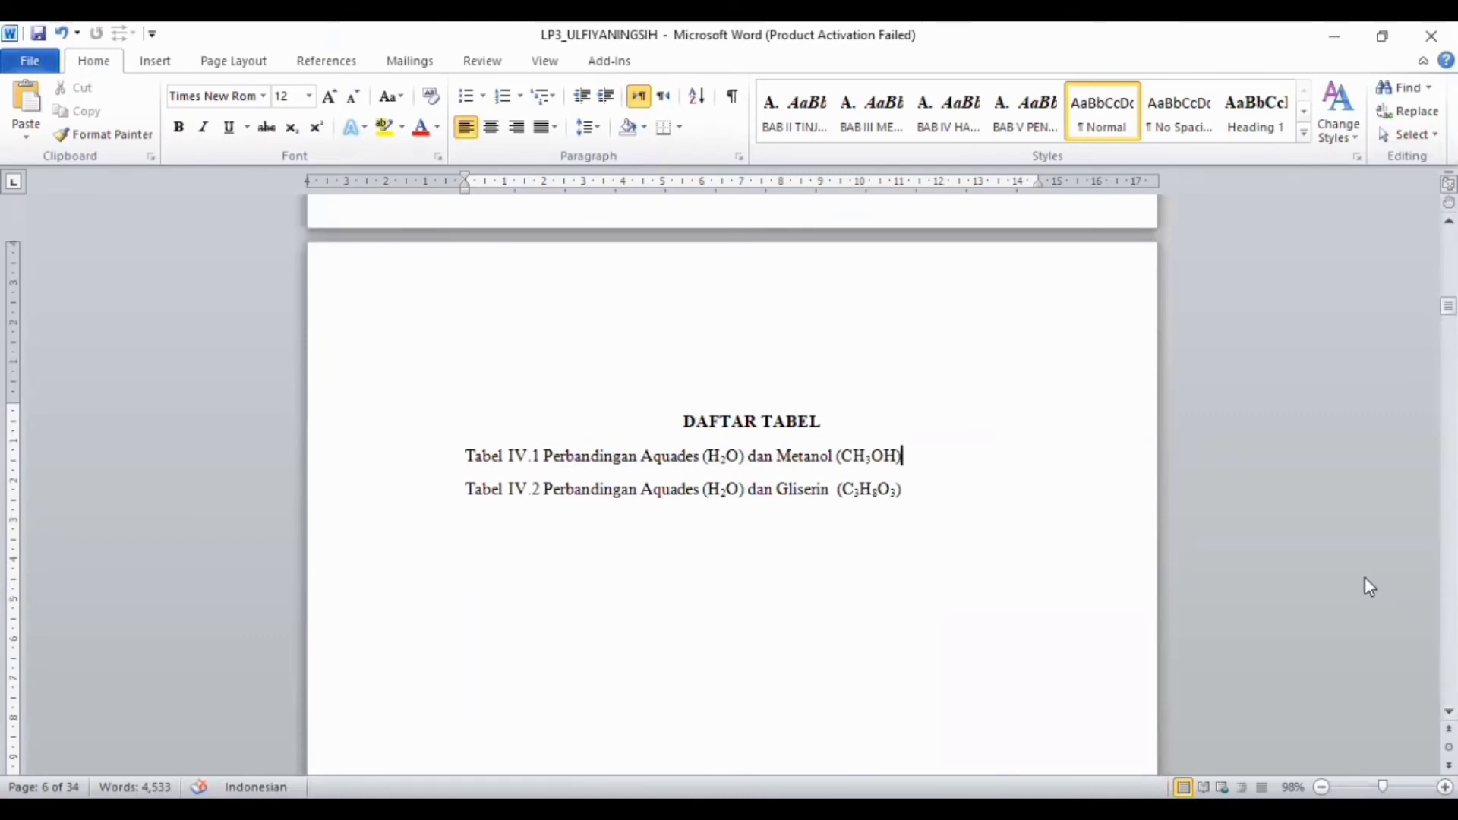
Search the document for the word "Tabel"
{"action": "key", "text": "ctrl+f"}
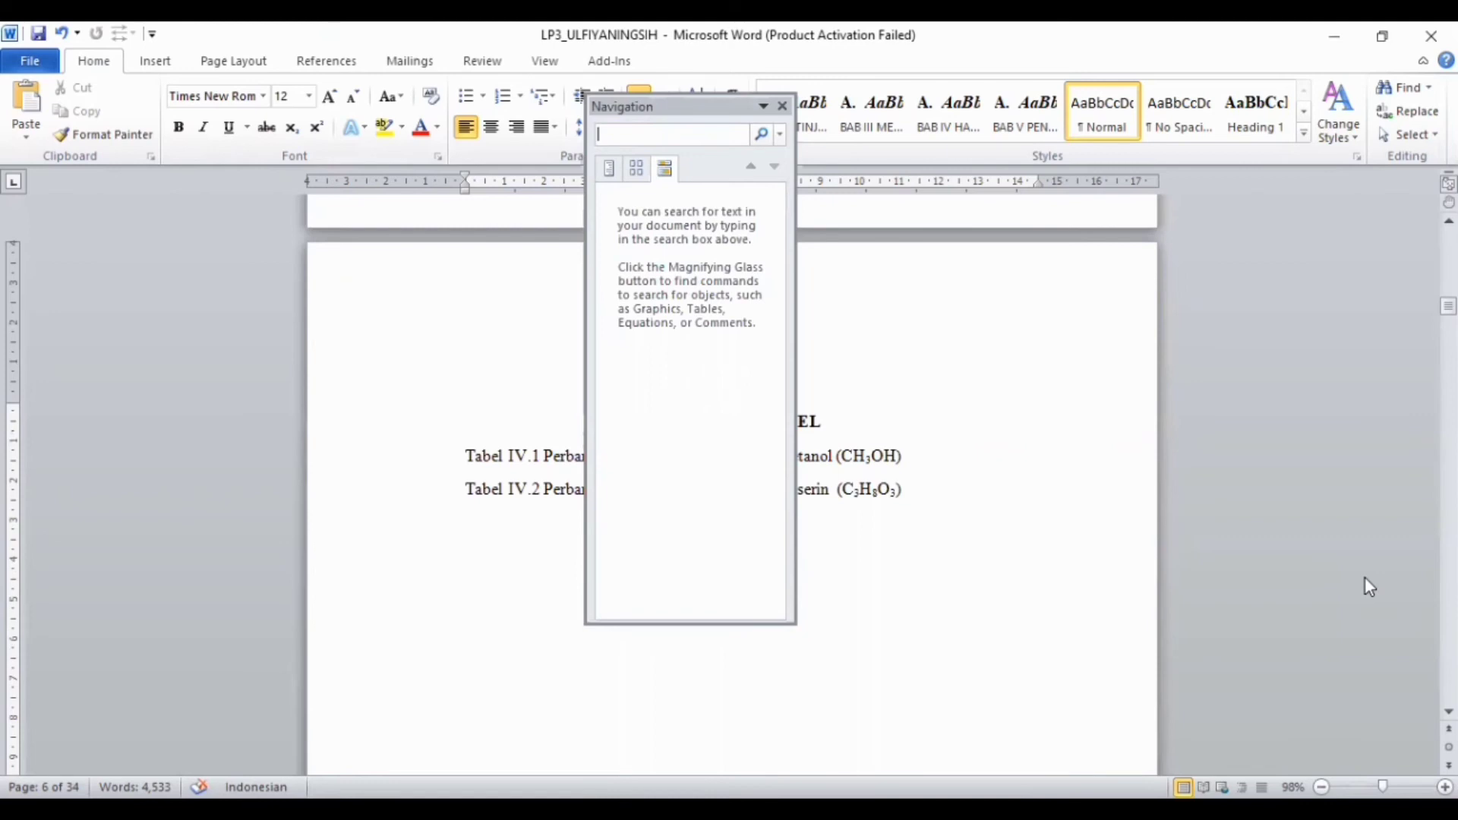
{"action": "type", "text": "T"}
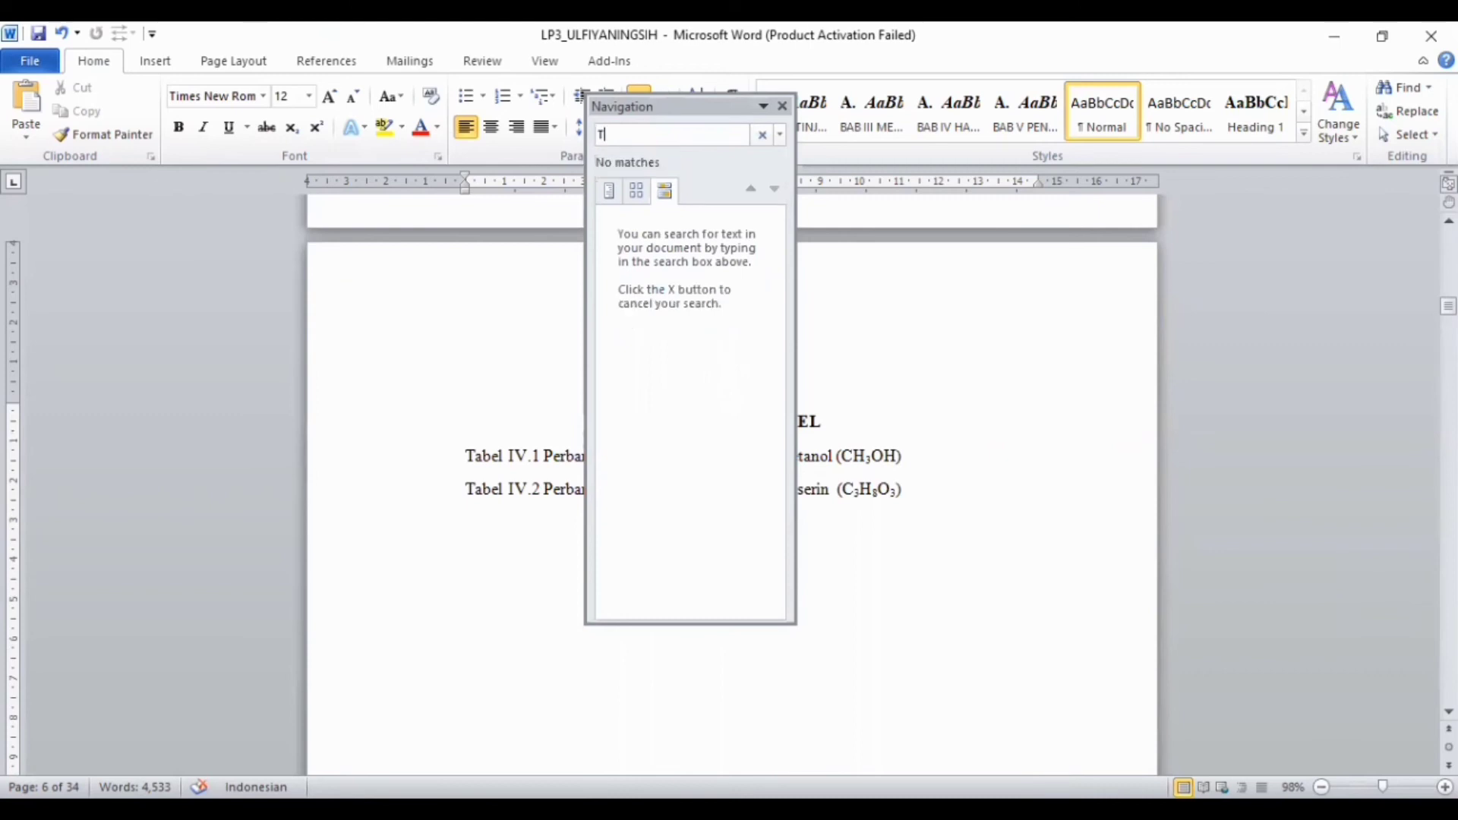
{"action": "key", "text": "BackSpace"}
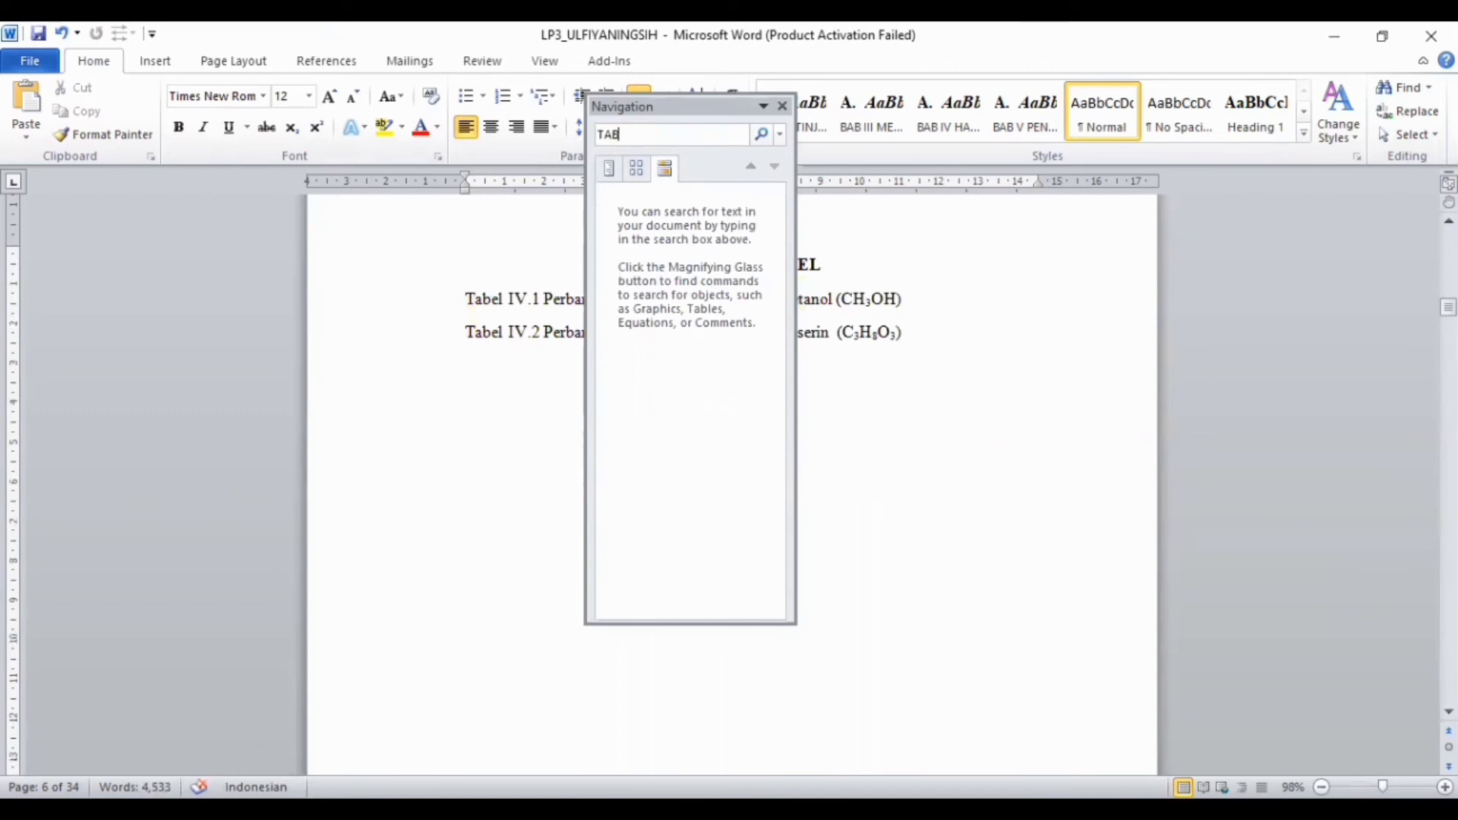
{"action": "type", "text": "T"}
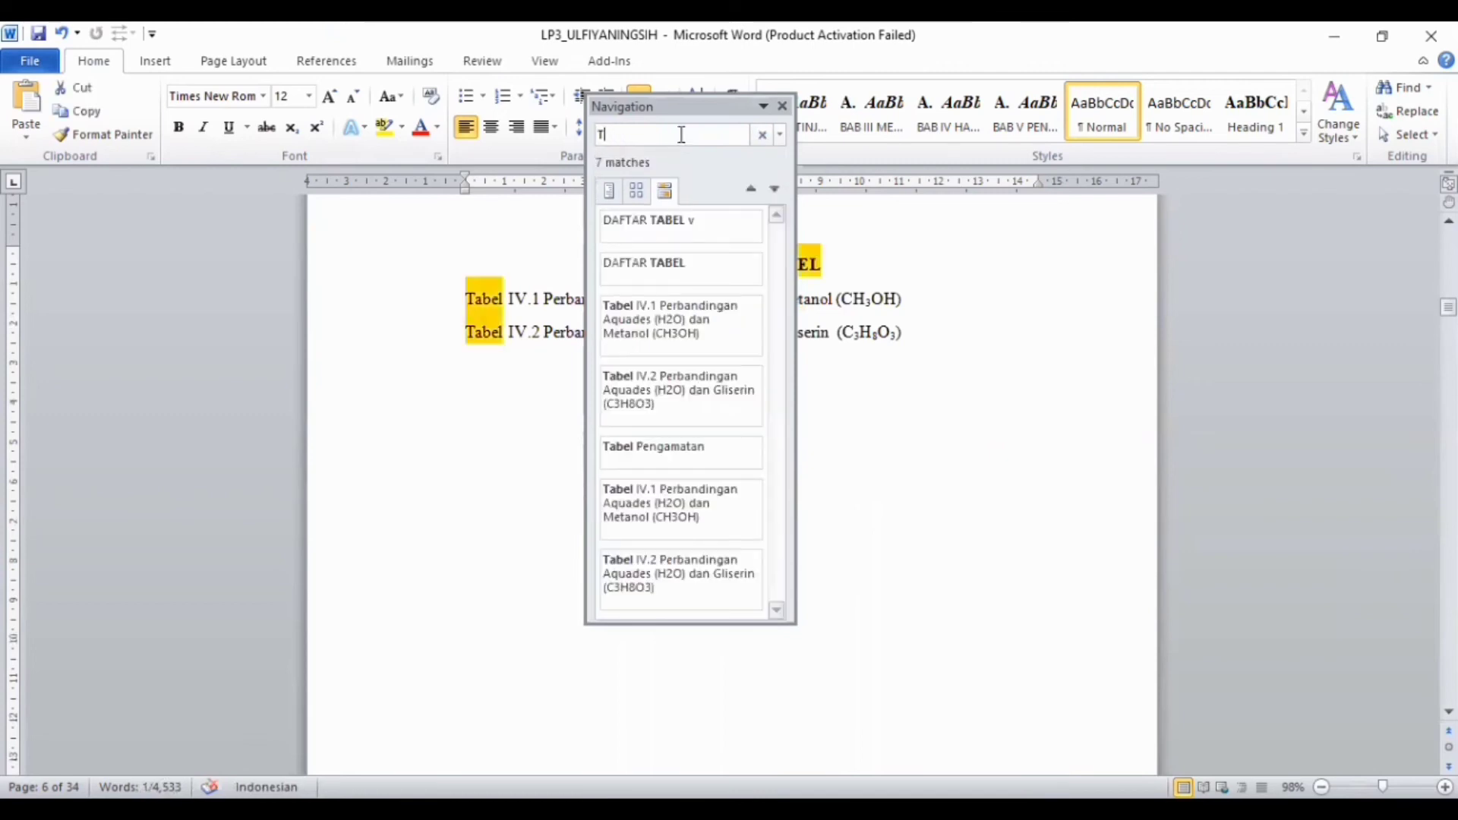
{"action": "type", "text": "abe;"}
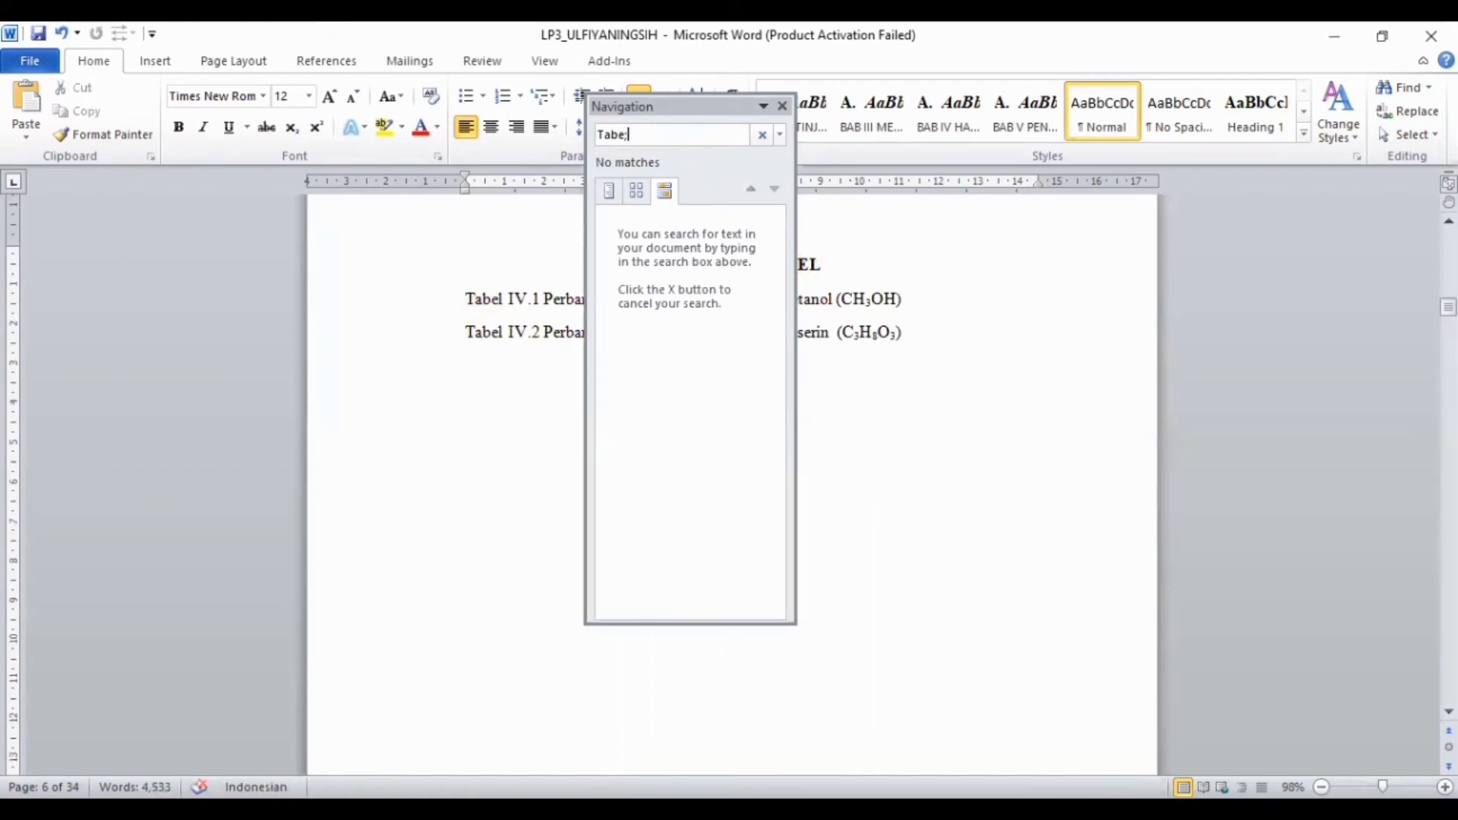
{"action": "key", "text": "BackSpace"}
{"action": "type", "text": "l"}
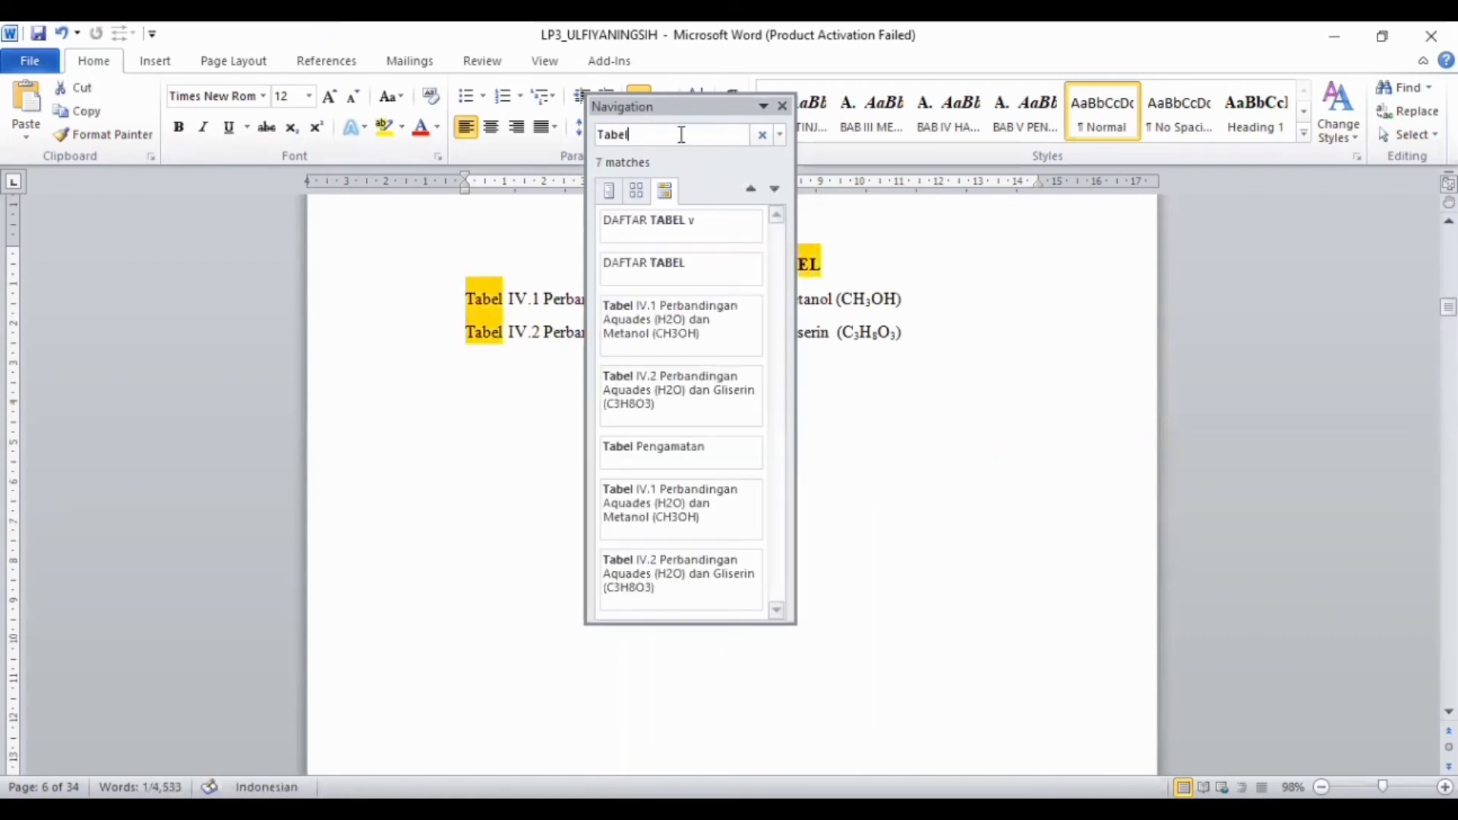
Check the page of the Tabel IV.1 and IV.2 captions in the results chapter, then return to the DAFTAR TABEL heading and close the search
{"action": "left_click", "coordinate": [697, 342]}
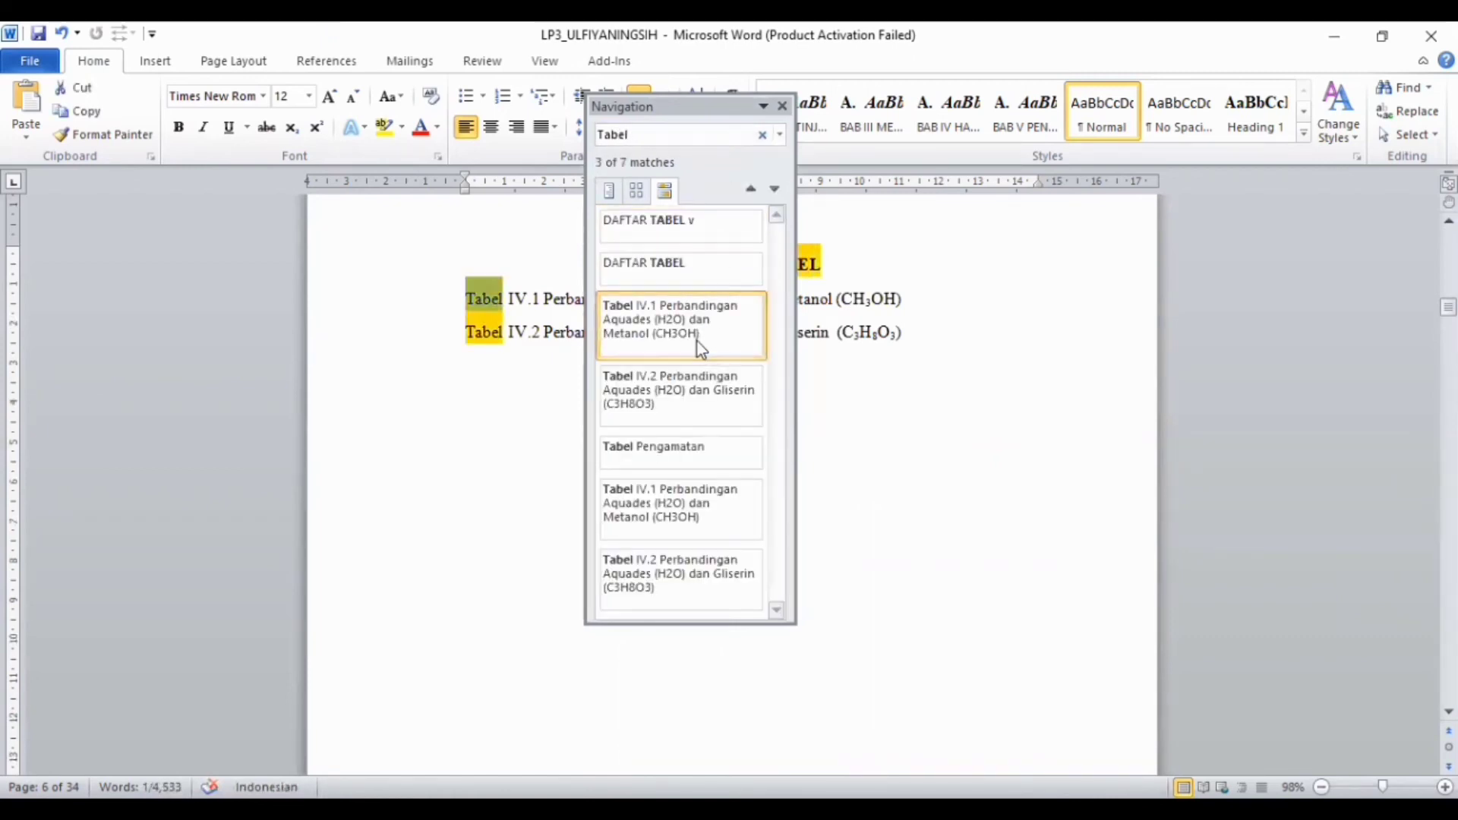
{"action": "left_click", "coordinate": [695, 500]}
{"action": "scroll", "coordinate": [963, 506], "scroll_direction": "down", "scroll_amount": 10}
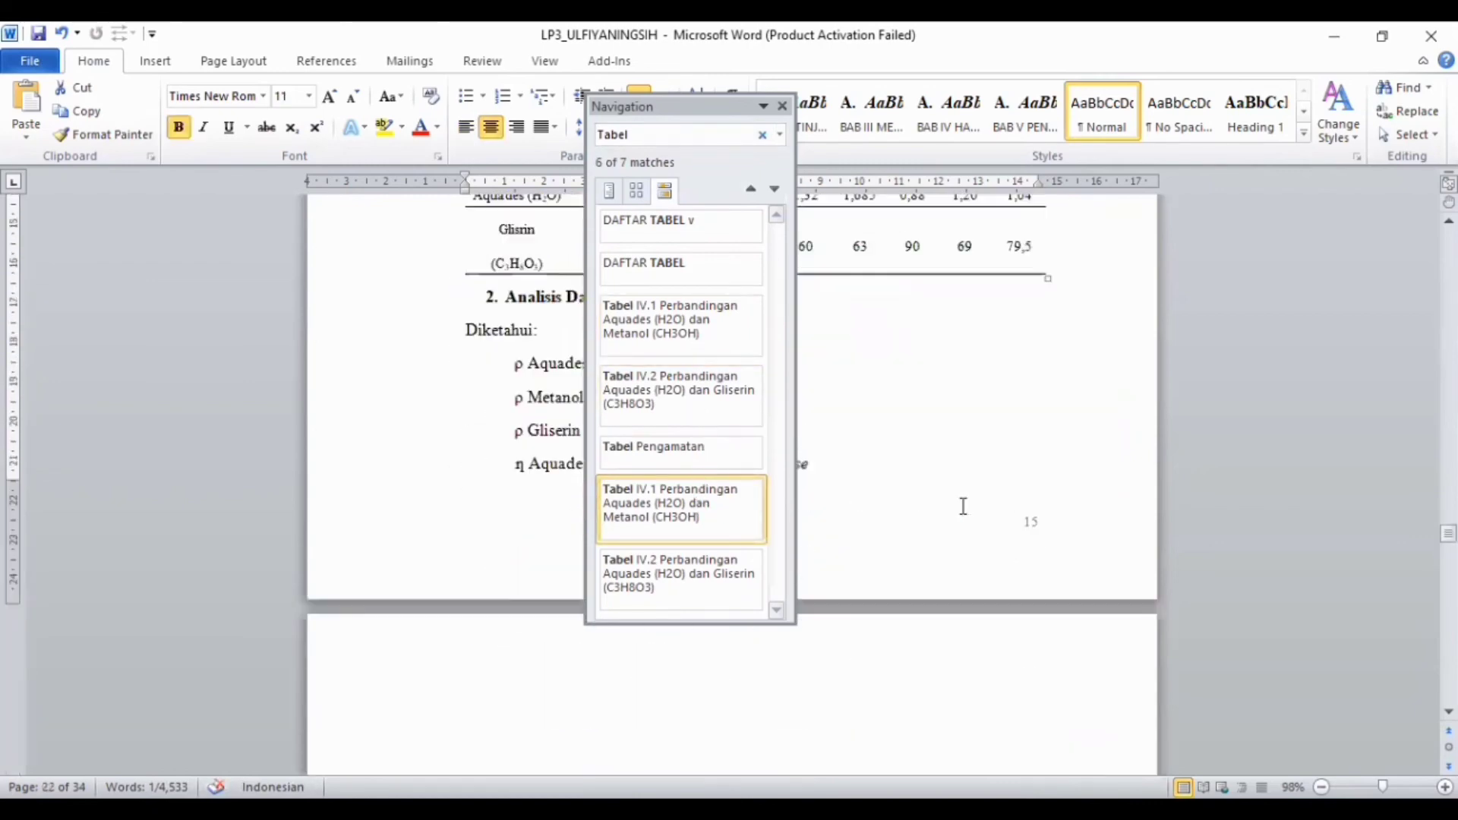
{"action": "scroll", "coordinate": [963, 506], "scroll_direction": "up", "scroll_amount": 10}
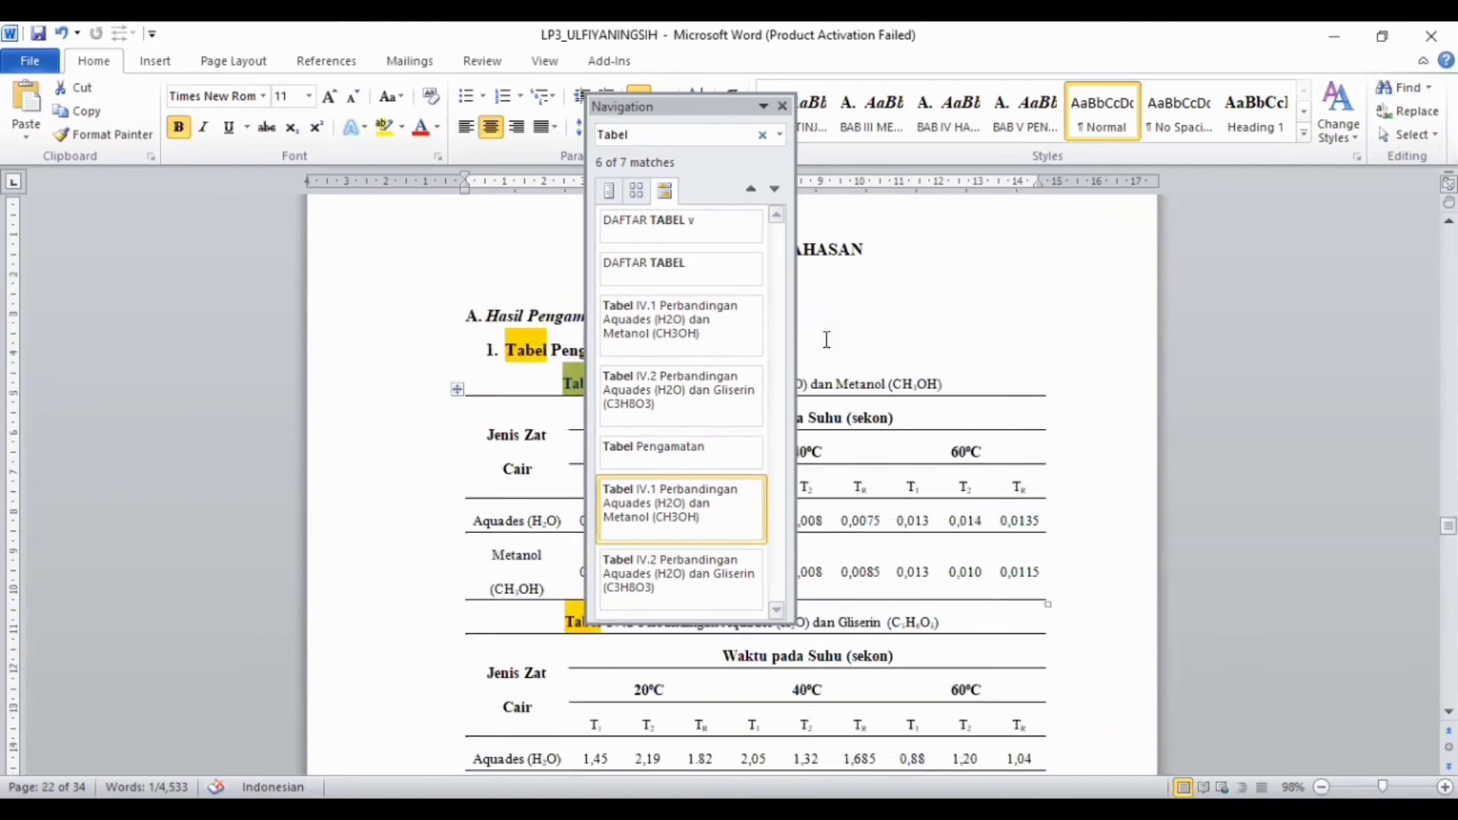
{"action": "left_click", "coordinate": [727, 235]}
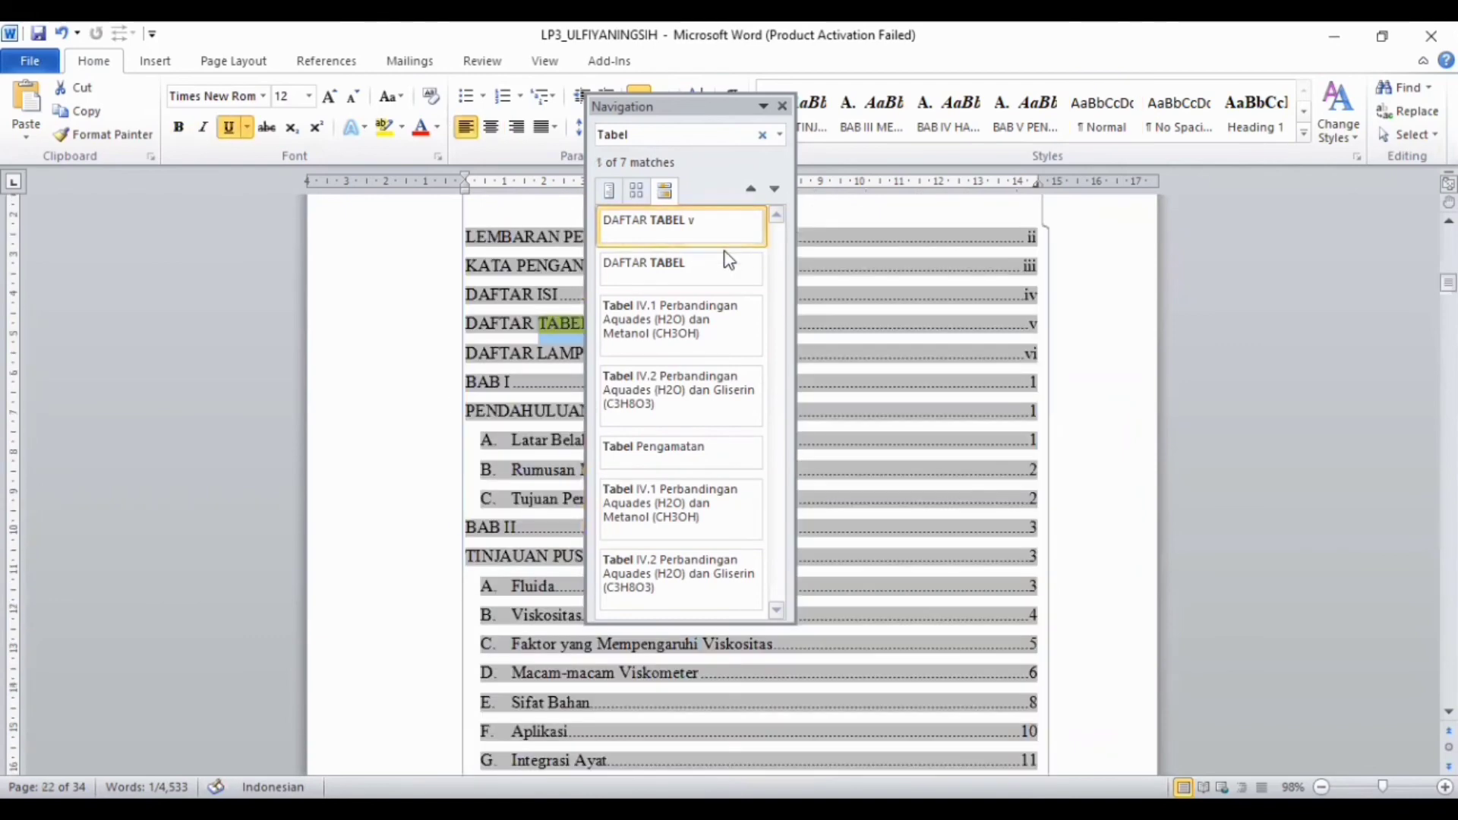
{"action": "left_click", "coordinate": [729, 266]}
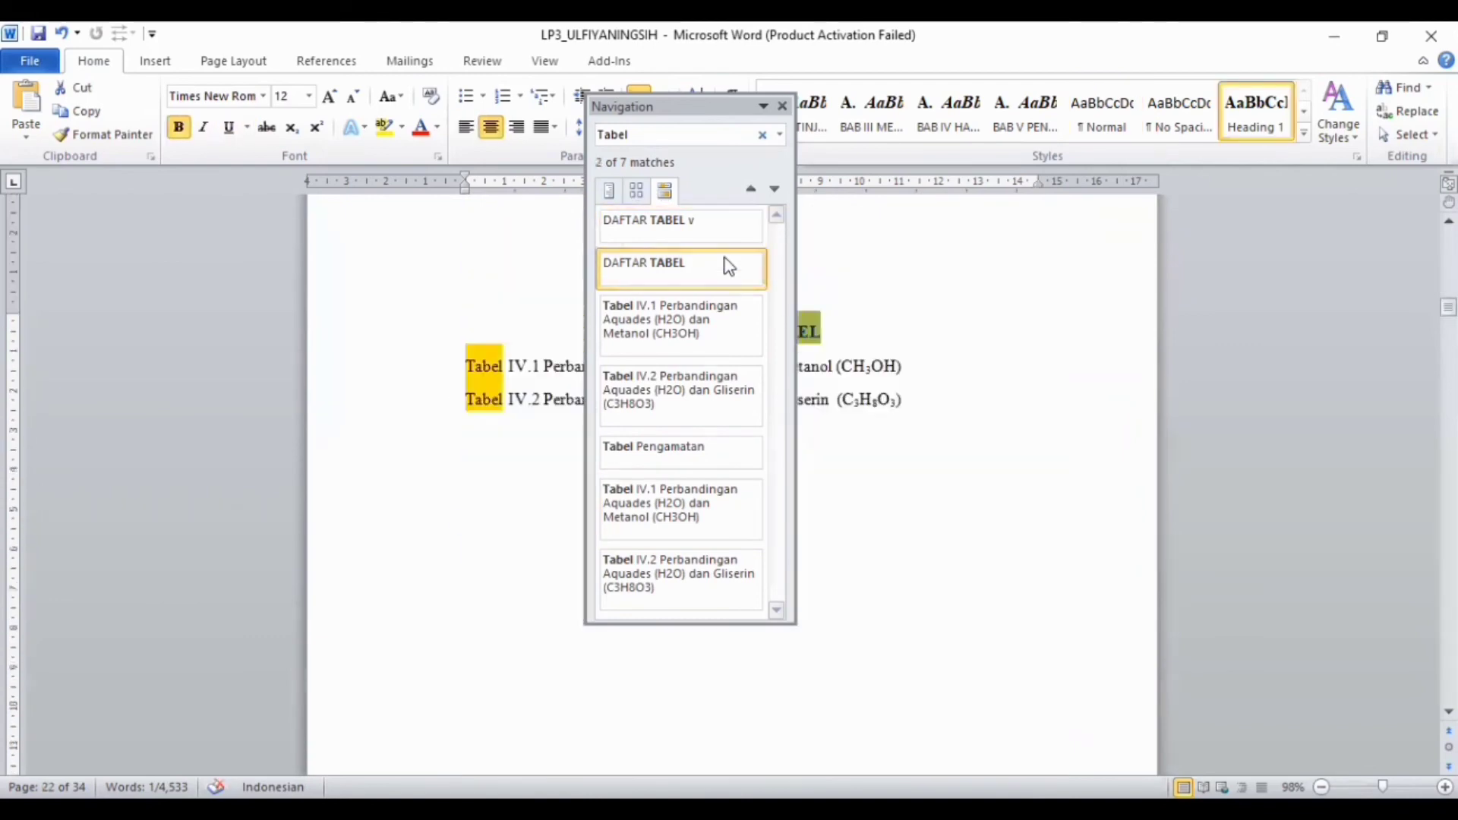
{"action": "left_click", "coordinate": [783, 106]}
Try filling the Tabel IV.1 entry with manually entered dots and page number 15, and delete them again
{"action": "left_click", "coordinate": [941, 368]}
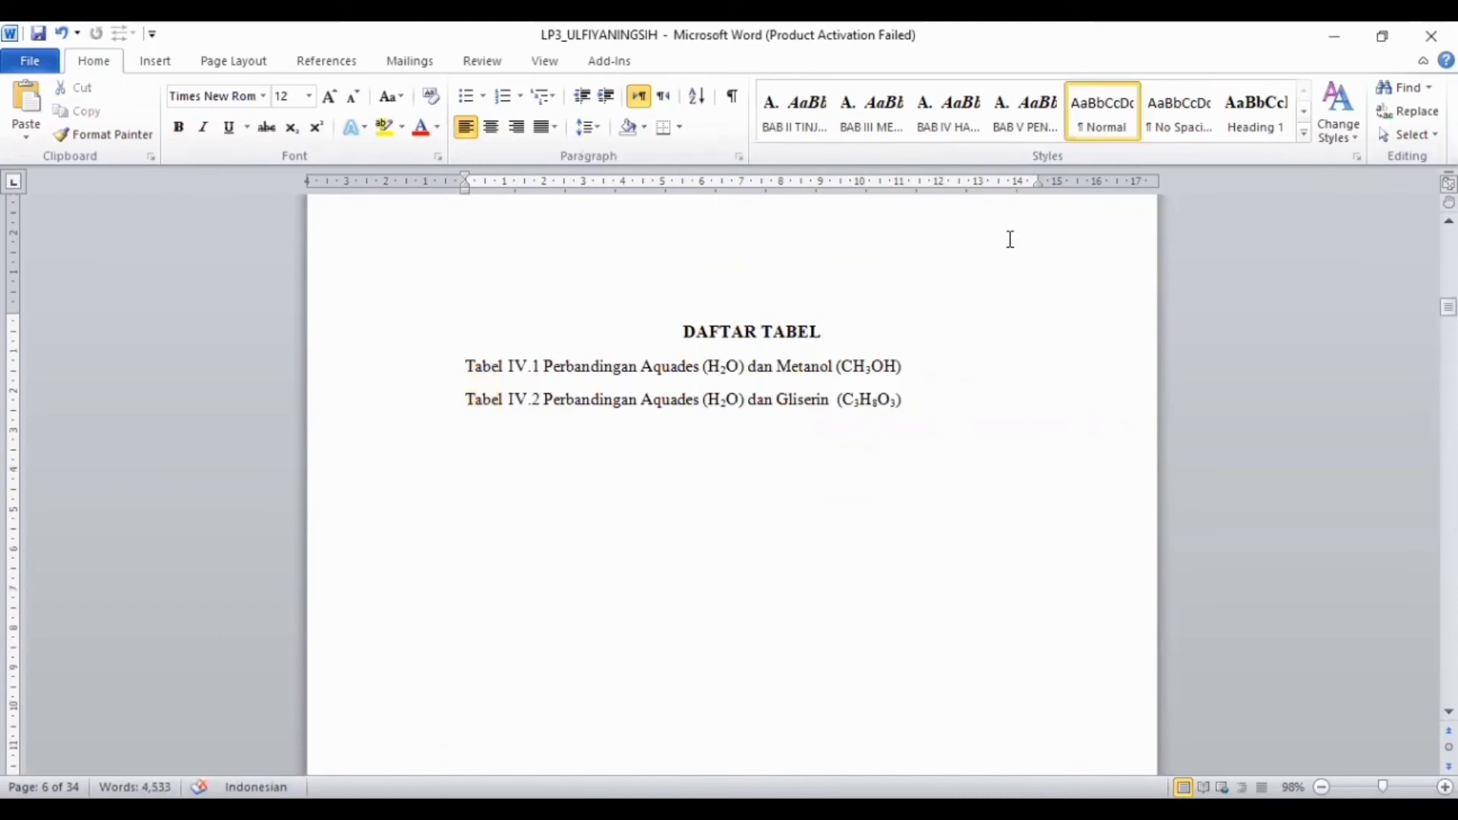
{"action": "type", "text": "............................................................"}
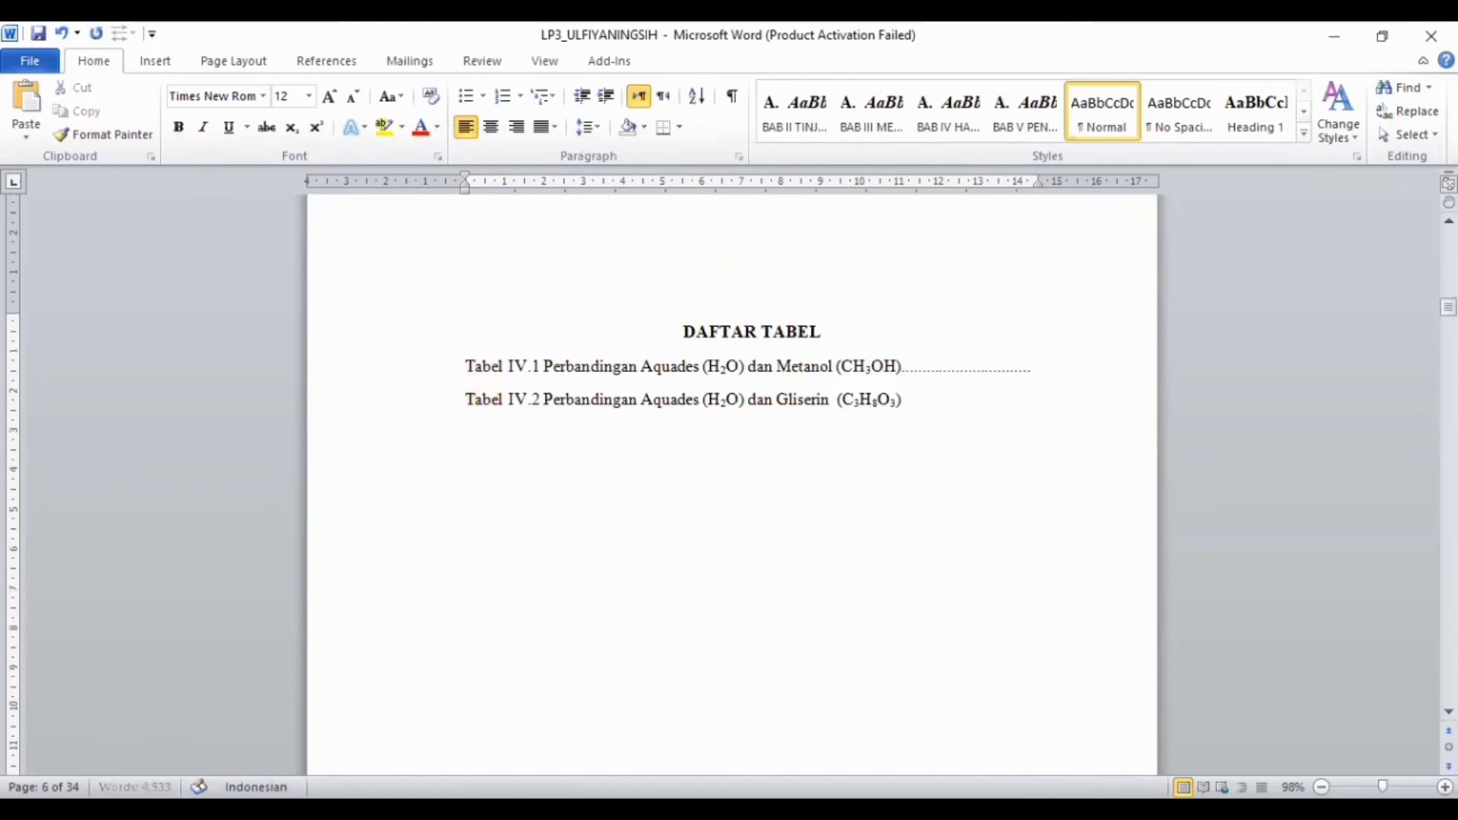
{"action": "type", "text": "......................................."}
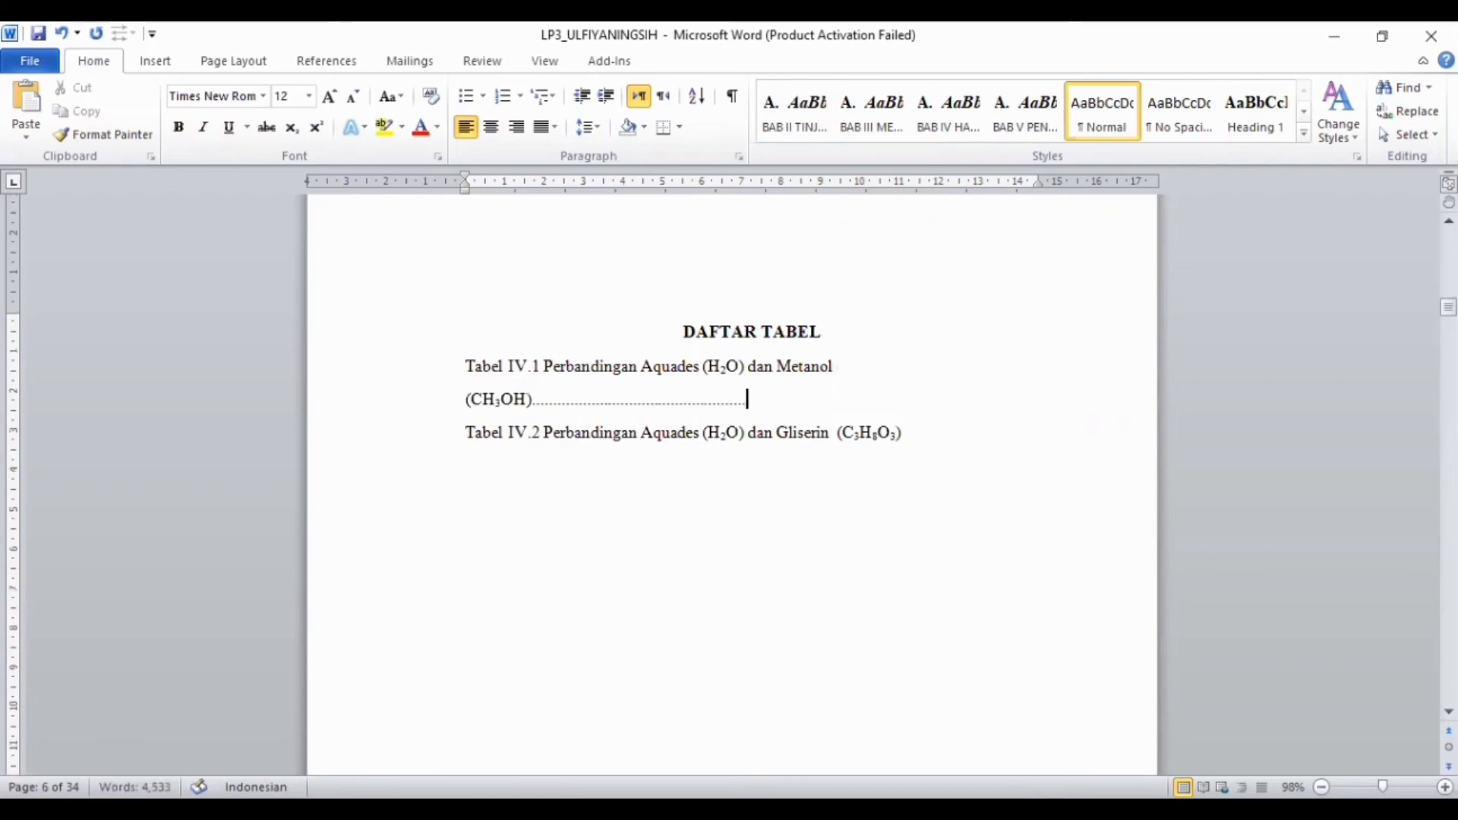
{"action": "type", "text": "."}
{"action": "key", "text": "BackSpace"}
{"action": "key", "text": "BackSpace"}
{"action": "key", "text": "BackSpace"}
{"action": "key", "text": "BackSpace"}
{"action": "key", "text": "BackSpace"}
{"action": "key", "text": "BackSpace"}
{"action": "key", "text": "BackSpace"}
{"action": "key", "text": "BackSpace"}
{"action": "key", "text": "BackSpace"}
{"action": "key", "text": "BackSpace"}
{"action": "key", "text": "BackSpace"}
{"action": "key", "text": "BackSpace"}
{"action": "key", "text": "BackSpace"}
{"action": "key", "text": "BackSpace"}
{"action": "key", "text": "BackSpace"}
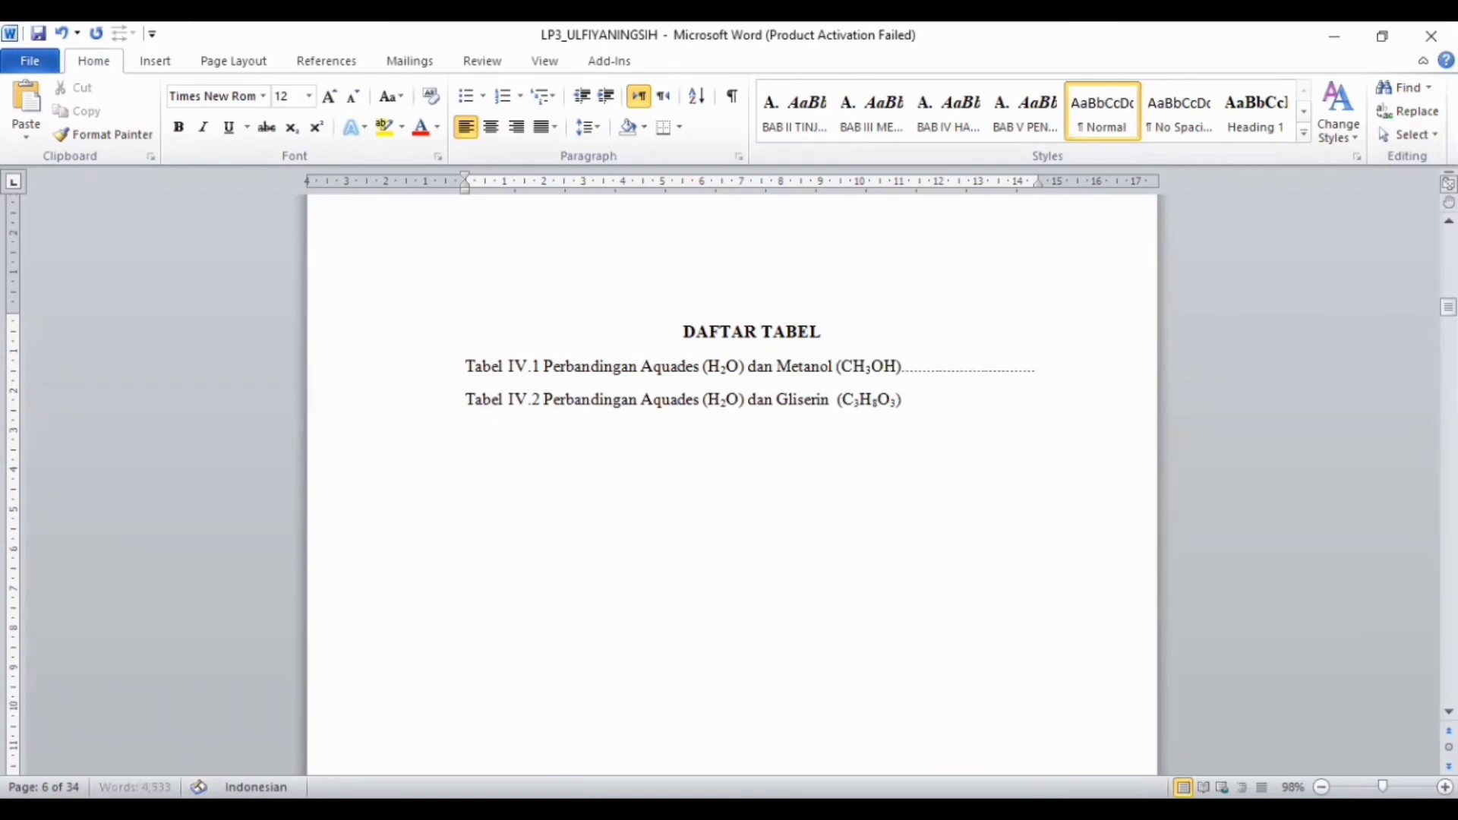
{"action": "type", "text": "15"}
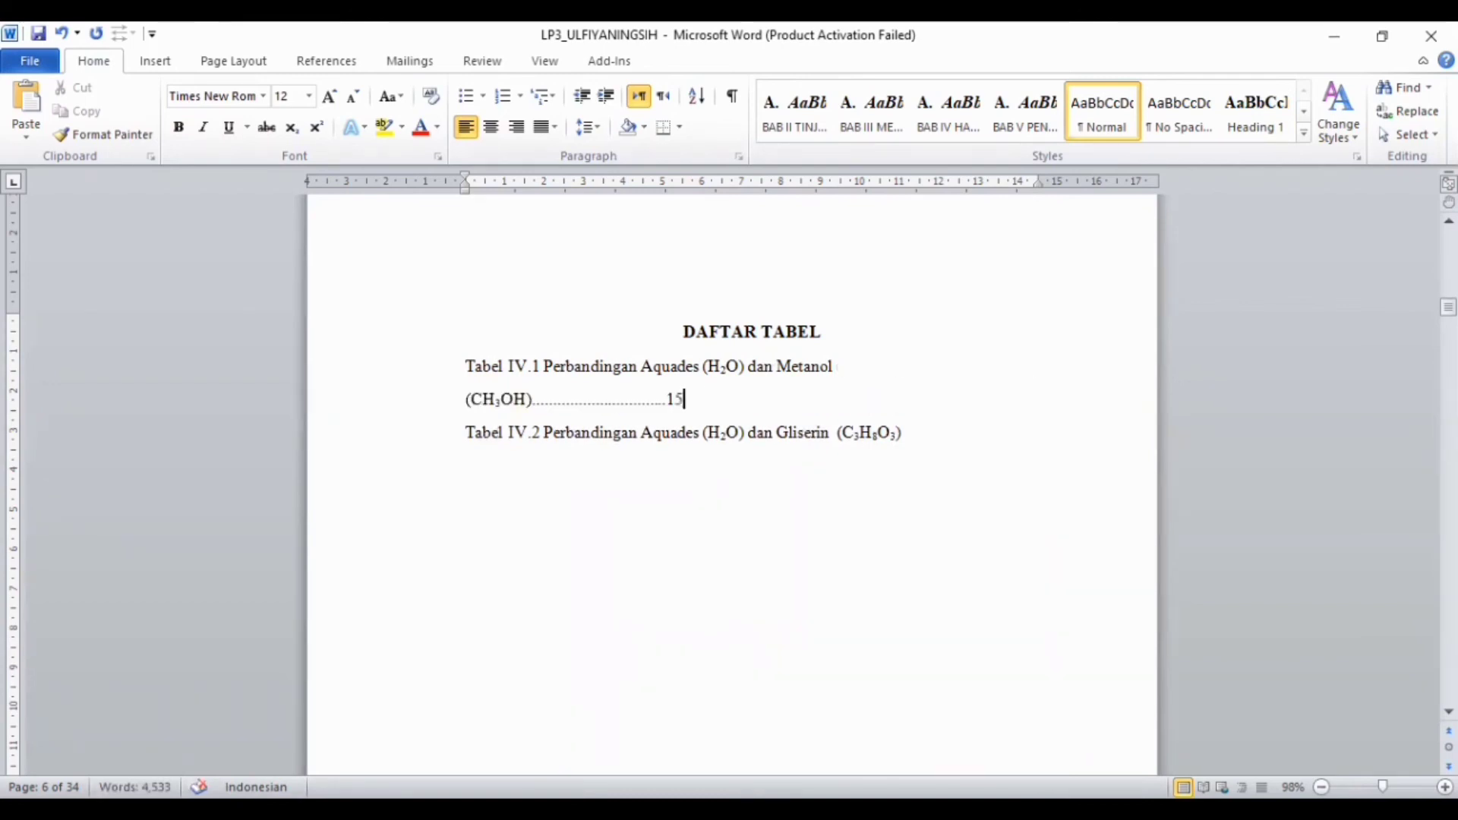
{"action": "key", "text": "Left"}
{"action": "key", "text": "BackSpace"}
{"action": "key", "text": "BackSpace"}
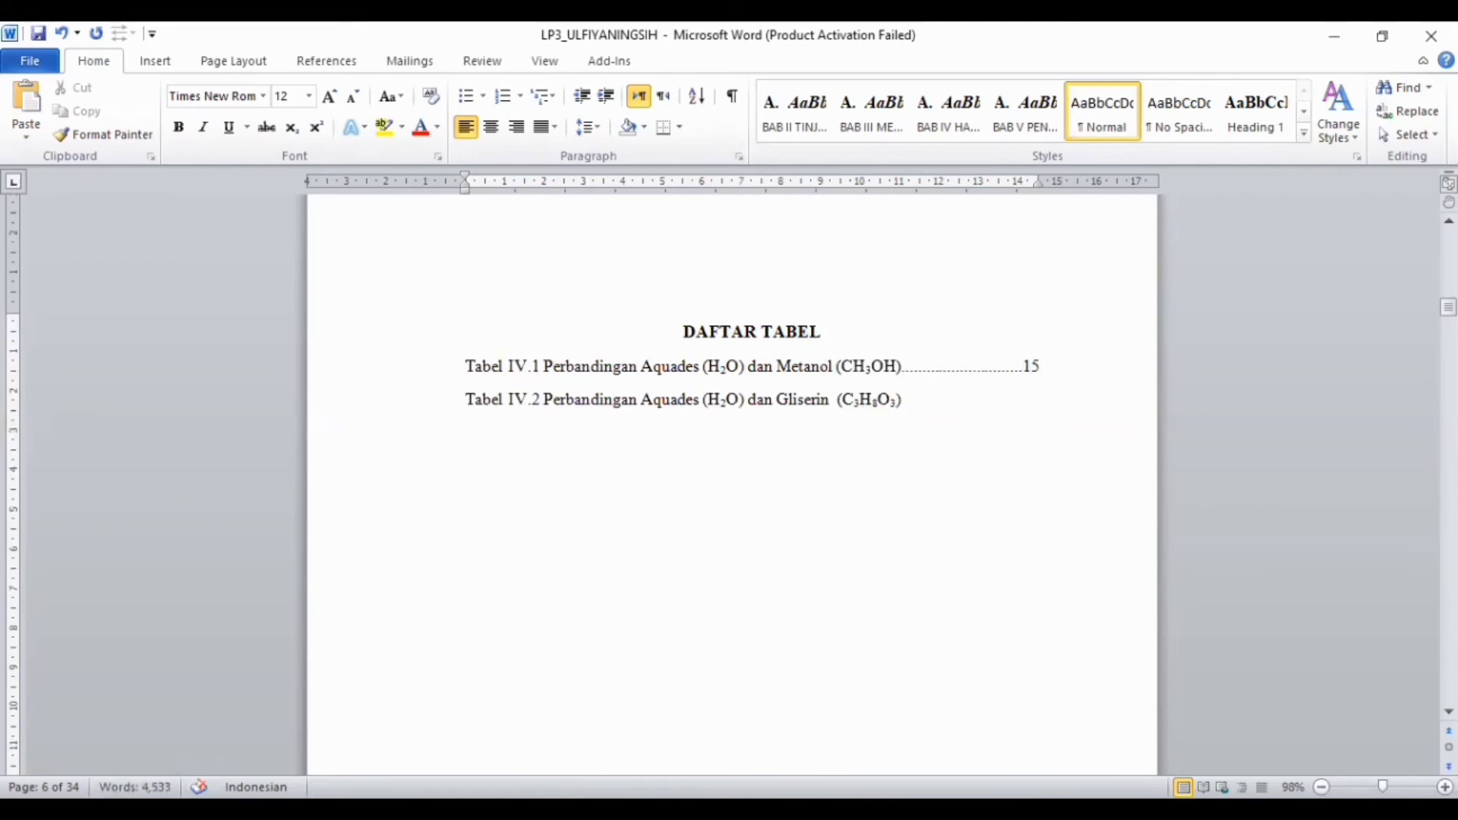
{"action": "left_click_drag", "start_coordinate": [1037, 366], "coordinate": [904, 369]}
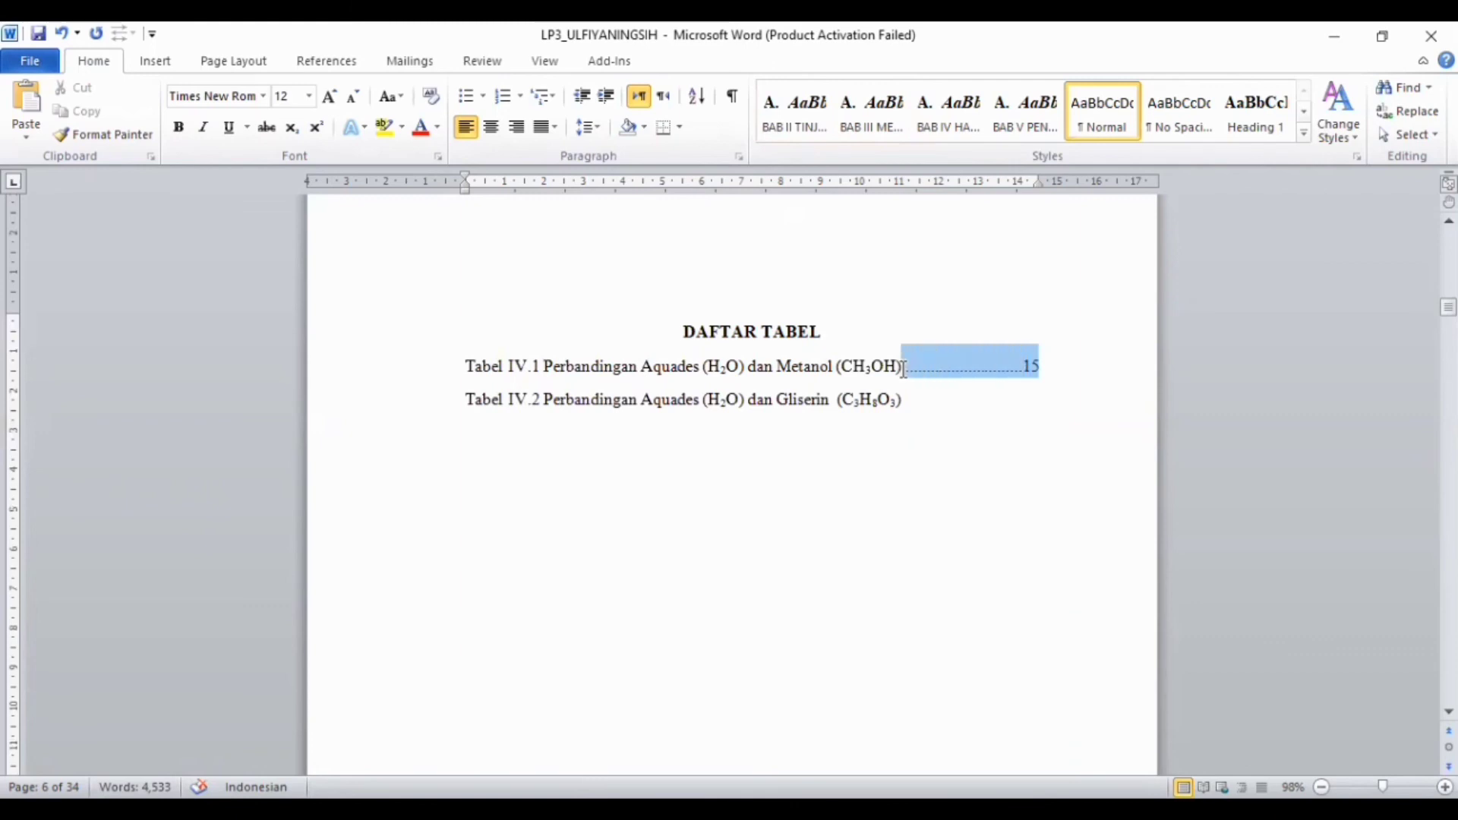
{"action": "key", "text": "BackSpace"}
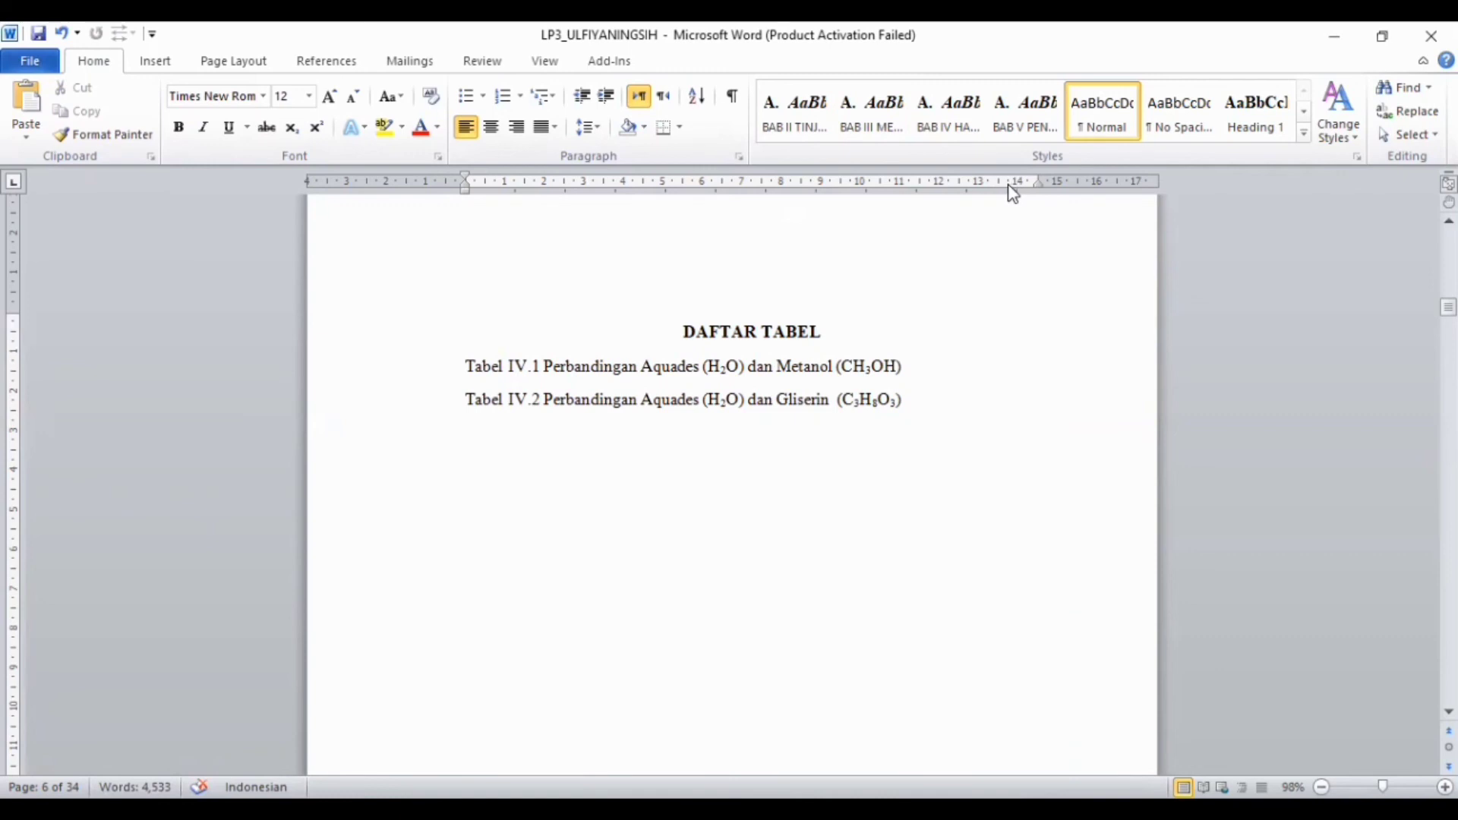
Give the Tabel IV.1 entry a 14.5 cm left tab stop with dotted leader 2 and add page number 15 at it
{"action": "left_click_drag", "start_coordinate": [1009, 185], "coordinate": [1008, 186]}
{"action": "left_click_drag", "start_coordinate": [1011, 185], "coordinate": [1039, 184]}
{"action": "double_click", "coordinate": [1039, 185]}
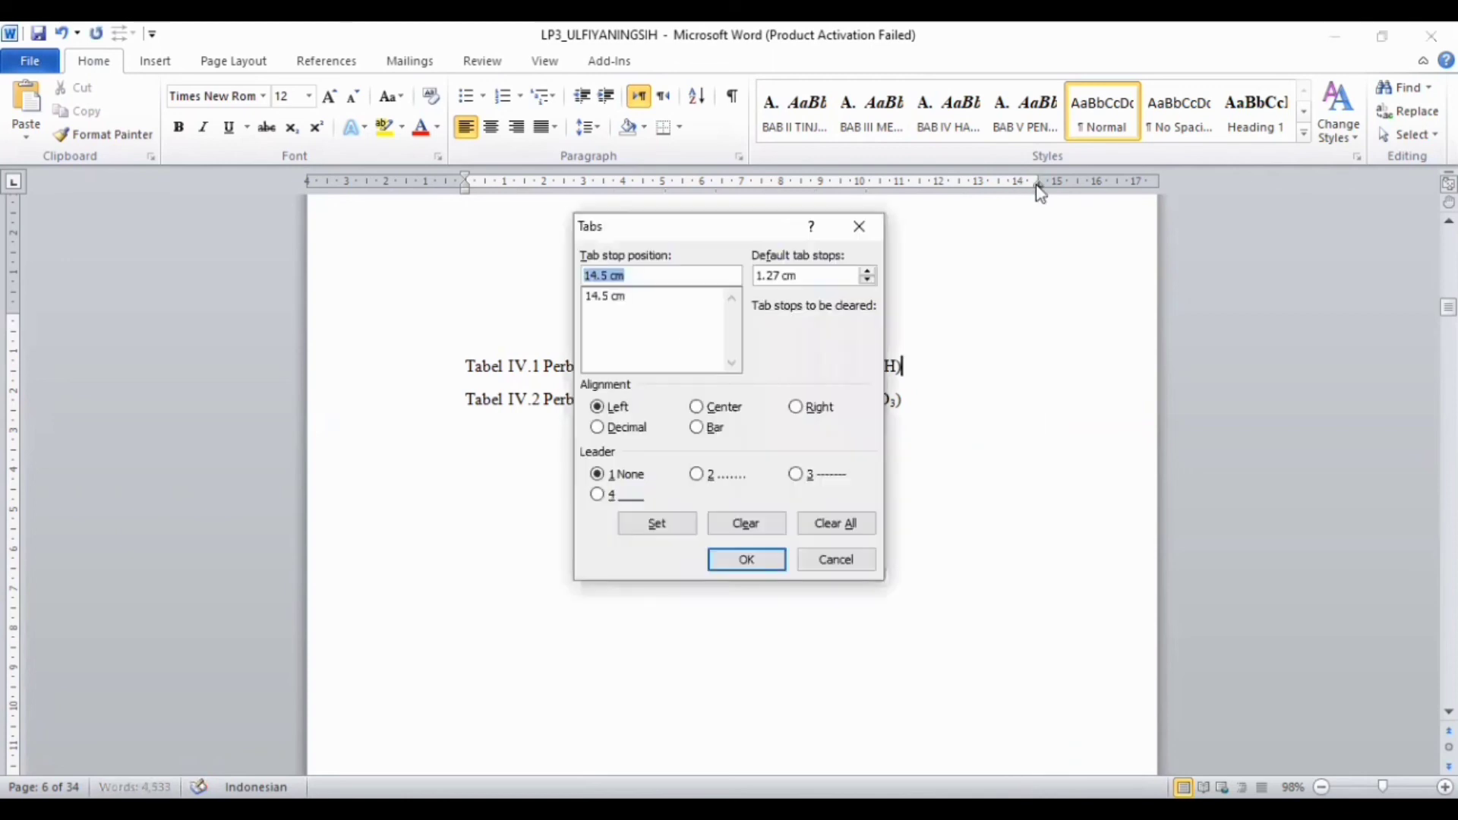
{"action": "left_click", "coordinate": [707, 477]}
{"action": "left_click", "coordinate": [658, 524]}
{"action": "left_click", "coordinate": [742, 562]}
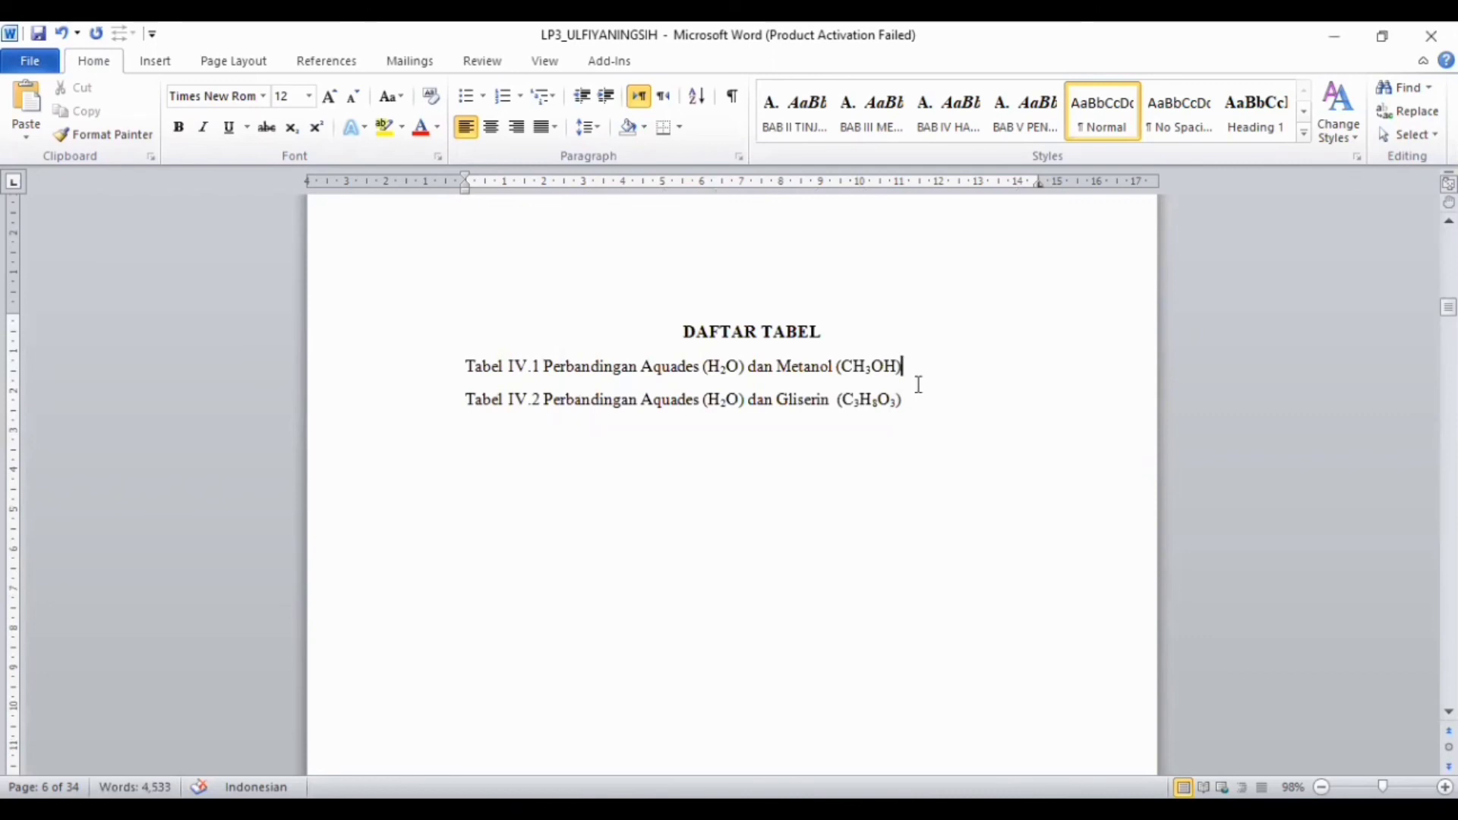
{"action": "key", "text": "Tab"}
{"action": "type", "text": "15"}
Give the Tabel IV.2 entry a 14.5 cm left tab stop with dotted leader 2 and add page number 15 at it
{"action": "left_click_drag", "start_coordinate": [1012, 187], "coordinate": [1038, 189]}
{"action": "double_click", "coordinate": [1038, 188]}
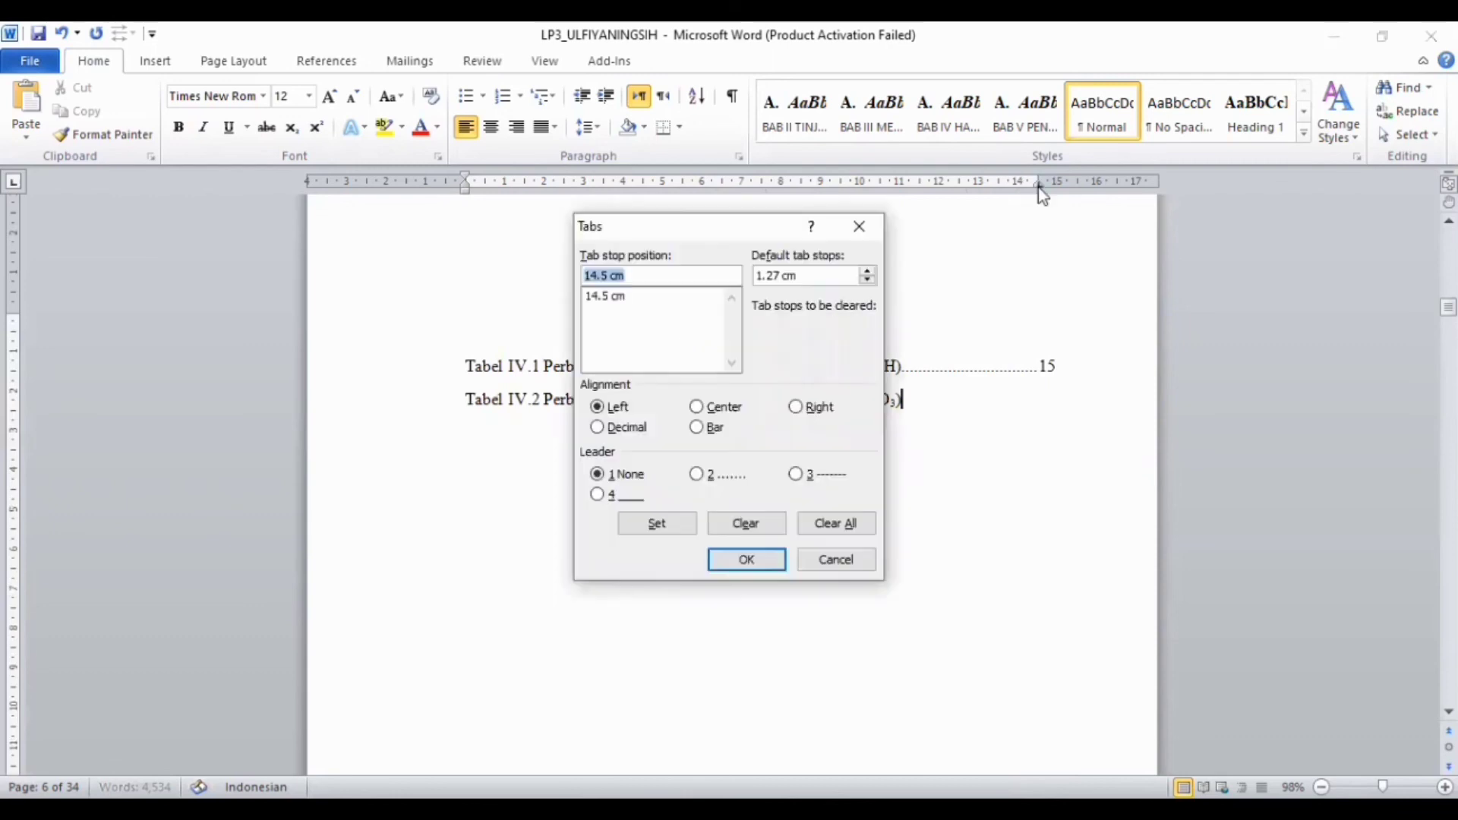
{"action": "left_click", "coordinate": [706, 476]}
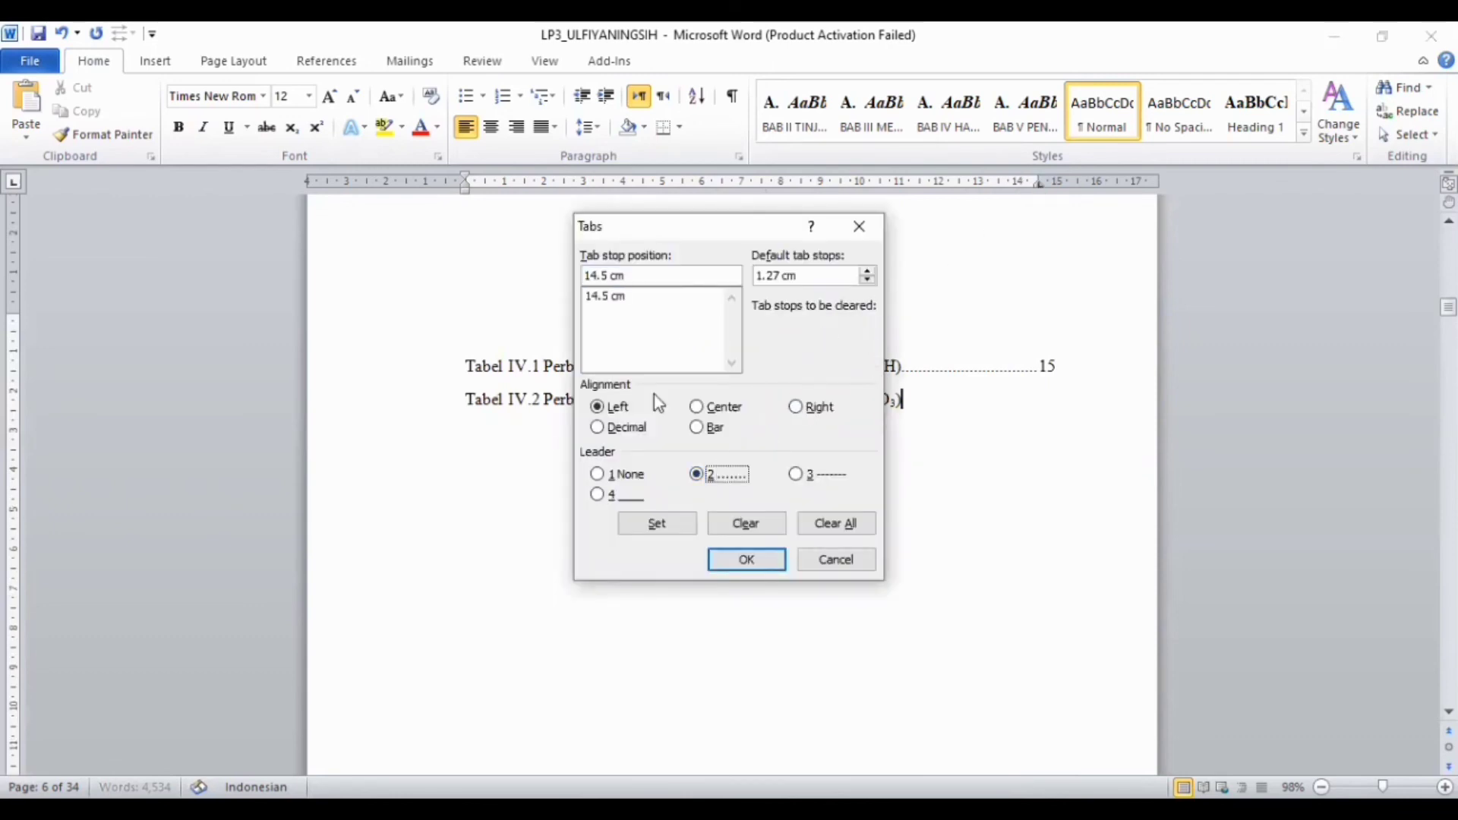
{"action": "left_click", "coordinate": [767, 561]}
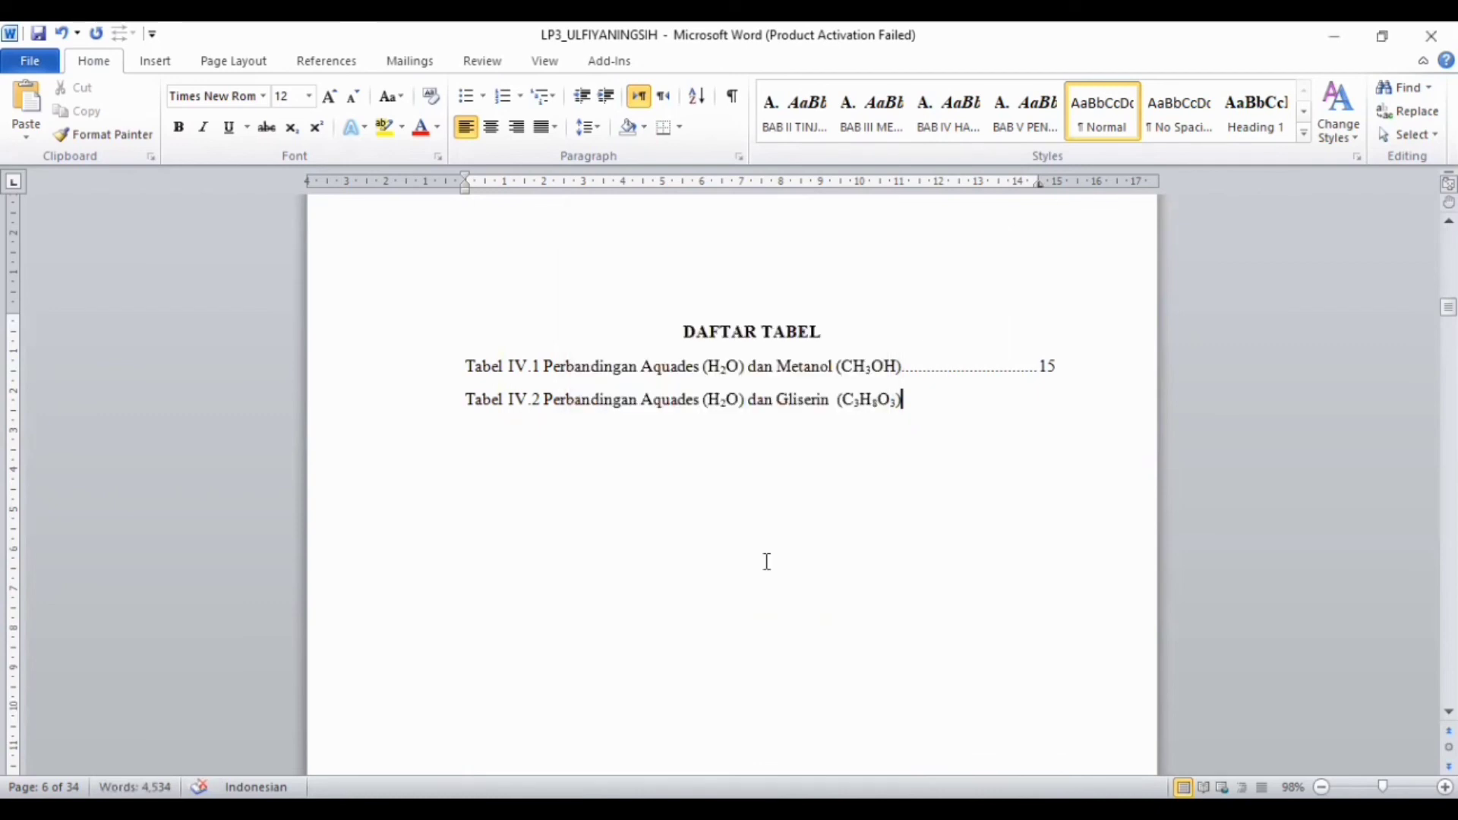
{"action": "key", "text": "Tab"}
{"action": "type", "text": "15"}
{"action": "left_click", "coordinate": [953, 517]}
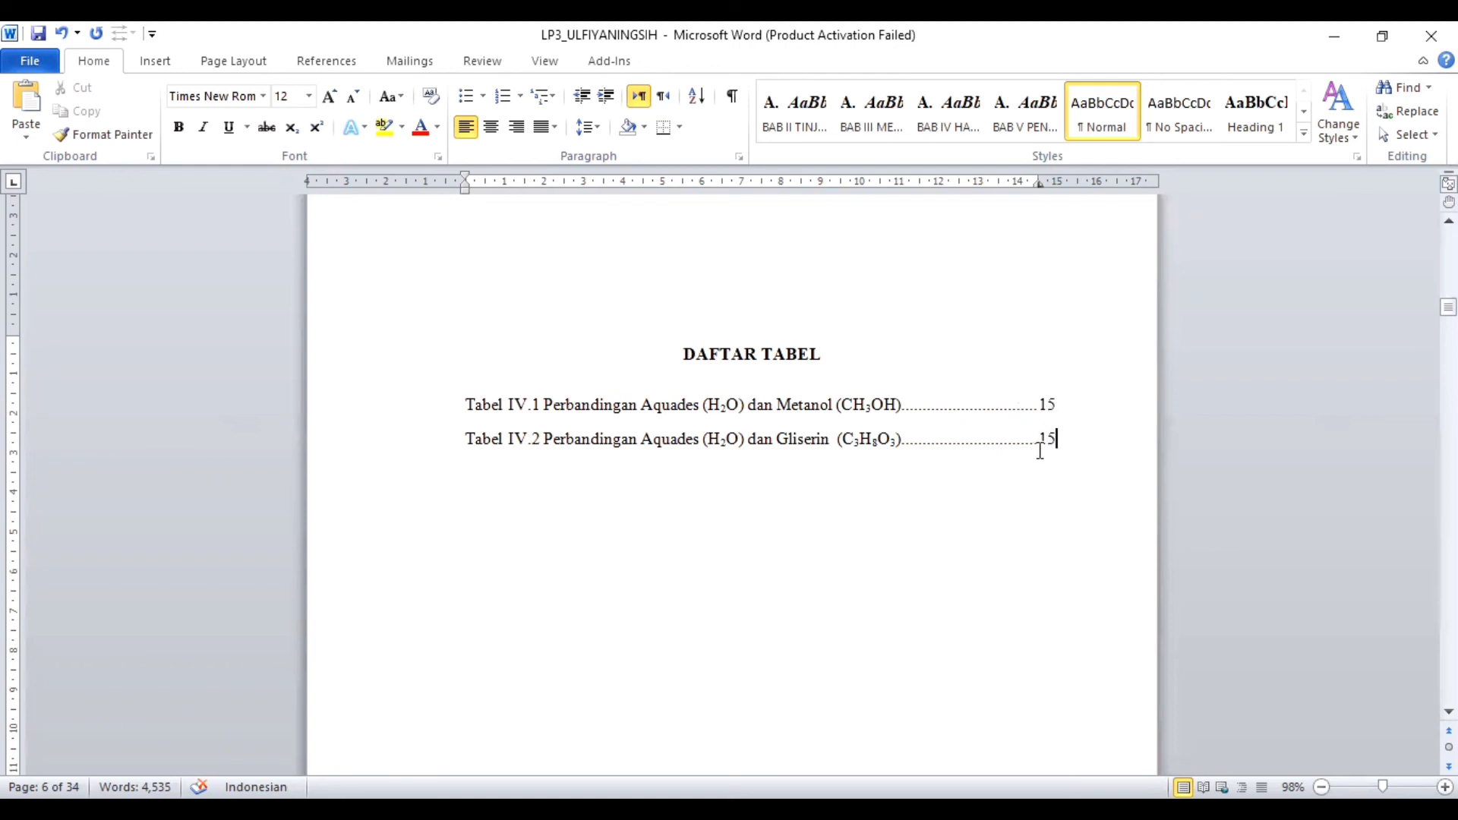
Review the DAFTAR ISI table of contents and its page numbers across both of its pages
{"action": "scroll", "coordinate": [923, 465], "scroll_direction": "up", "scroll_amount": 5}
{"action": "scroll", "coordinate": [904, 475], "scroll_direction": "up", "scroll_amount": 3}
{"action": "scroll", "coordinate": [807, 714], "scroll_direction": "down", "scroll_amount": 1}
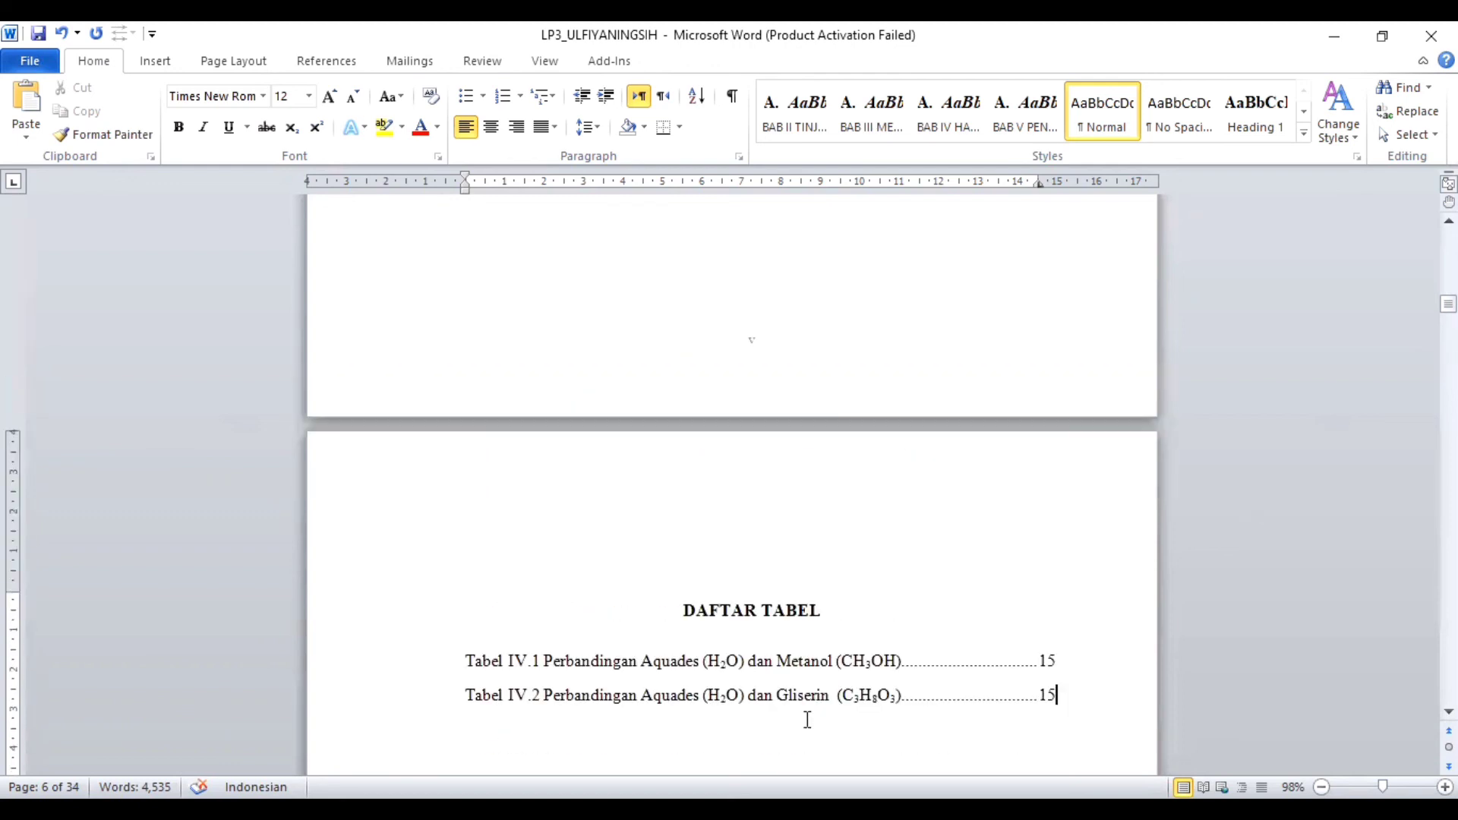
{"action": "scroll", "coordinate": [793, 461], "scroll_direction": "up", "scroll_amount": 6}
{"action": "scroll", "coordinate": [794, 461], "scroll_direction": "up", "scroll_amount": 20}
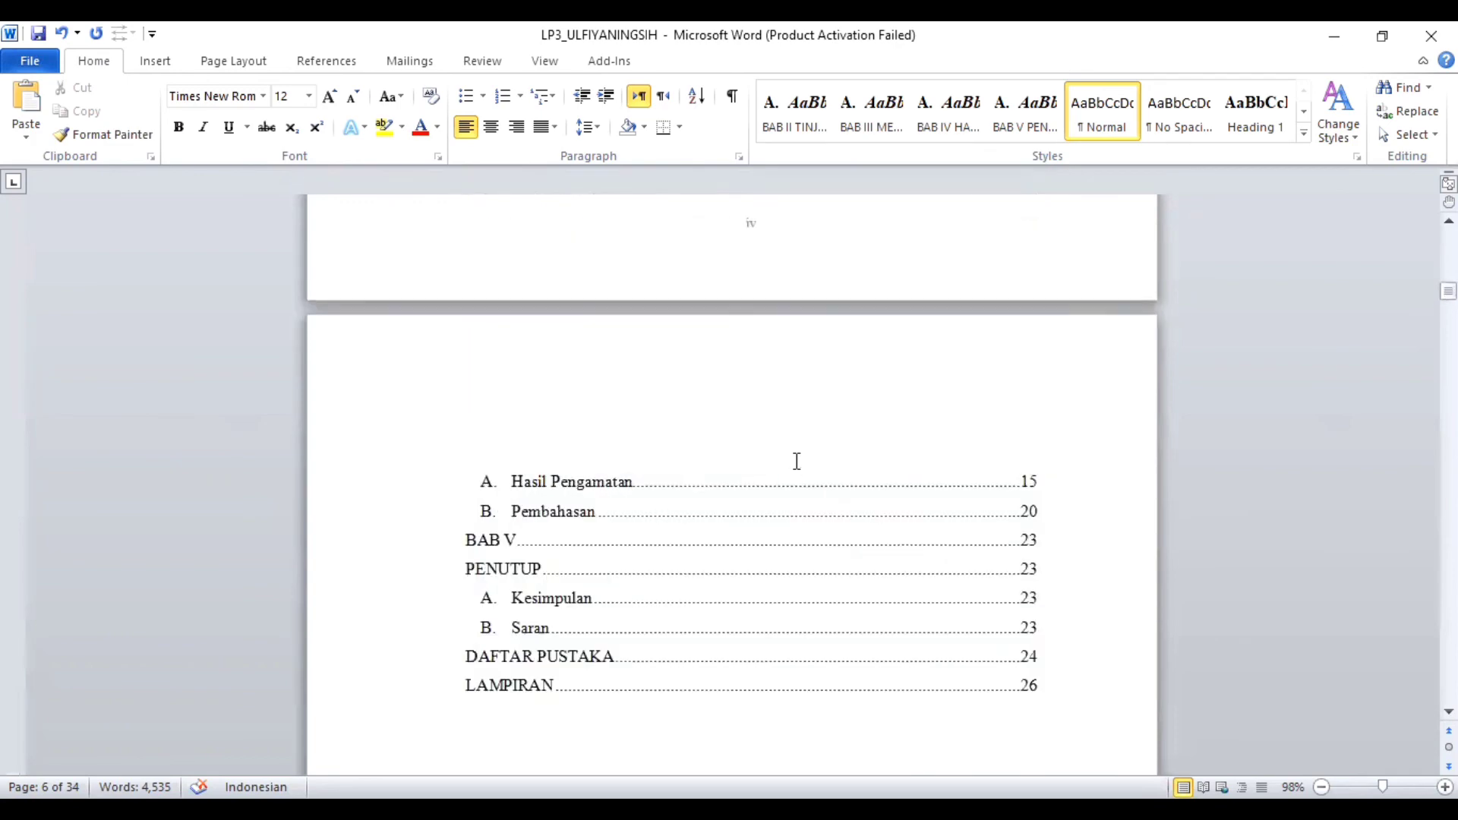
{"action": "scroll", "coordinate": [840, 454], "scroll_direction": "up", "scroll_amount": 14}
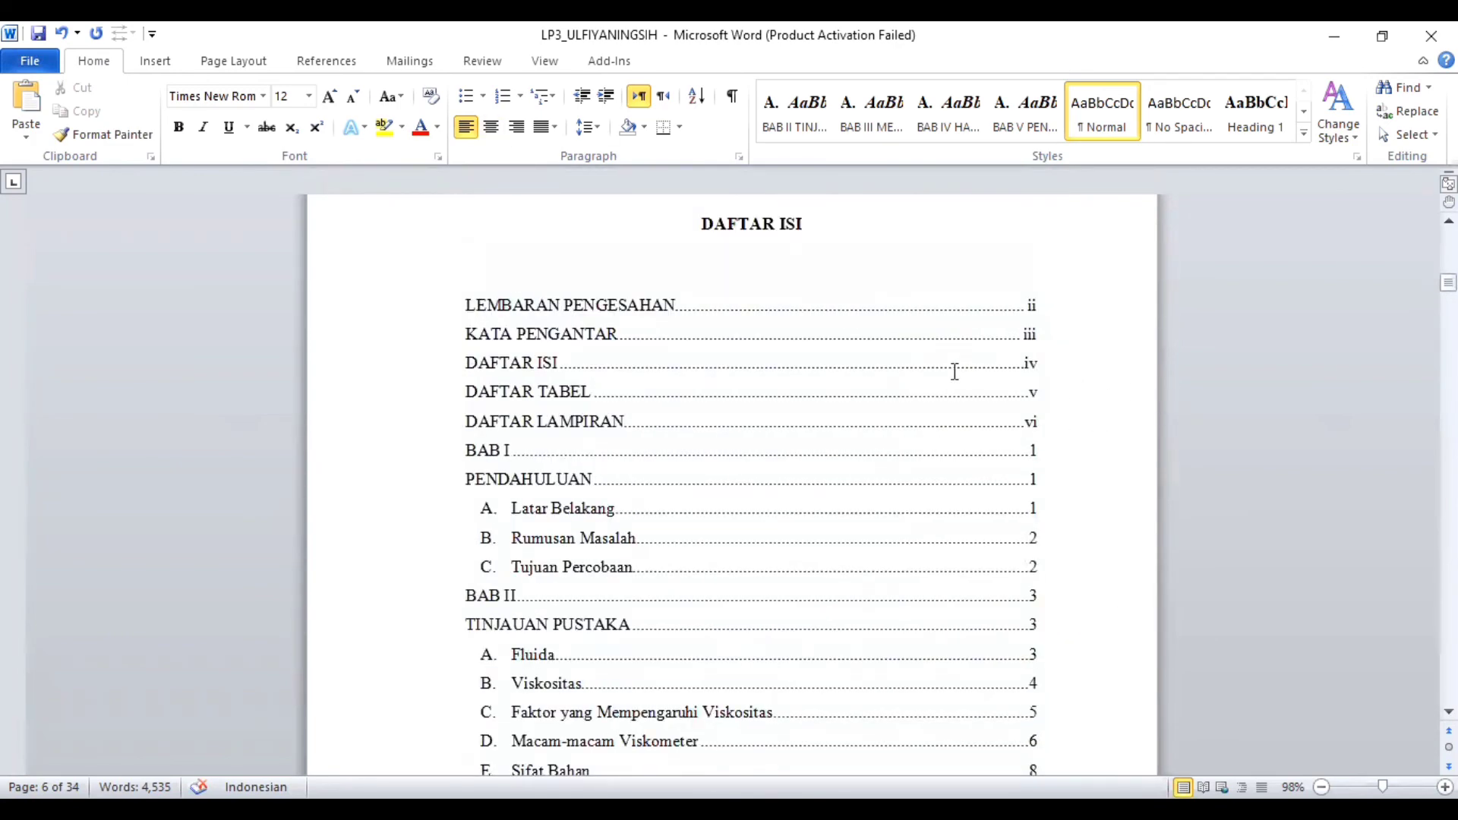
{"action": "scroll", "coordinate": [1092, 540], "scroll_direction": "down", "scroll_amount": 20}
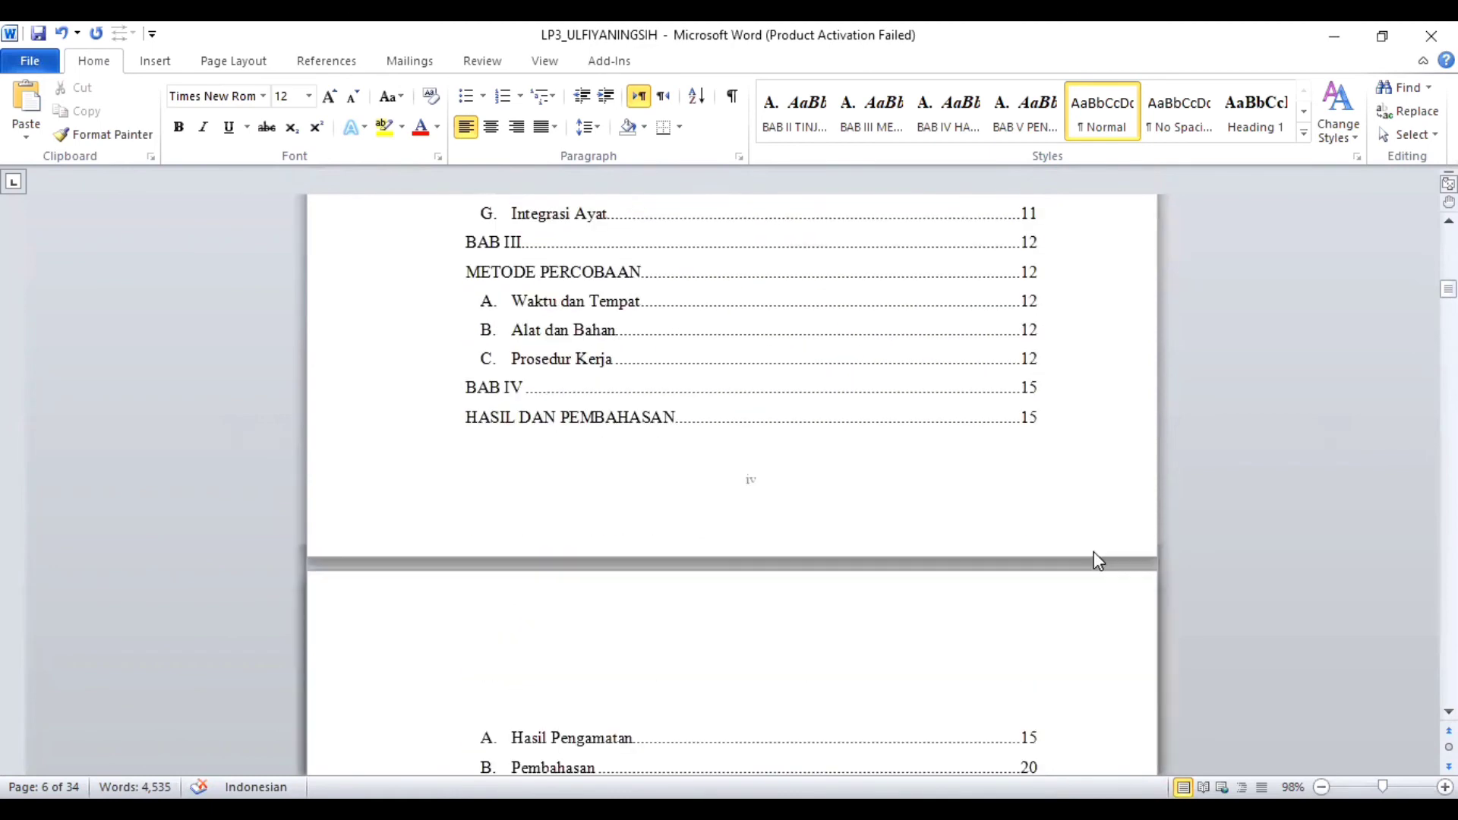
{"action": "scroll", "coordinate": [732, 486], "scroll_direction": "up", "scroll_amount": 20}
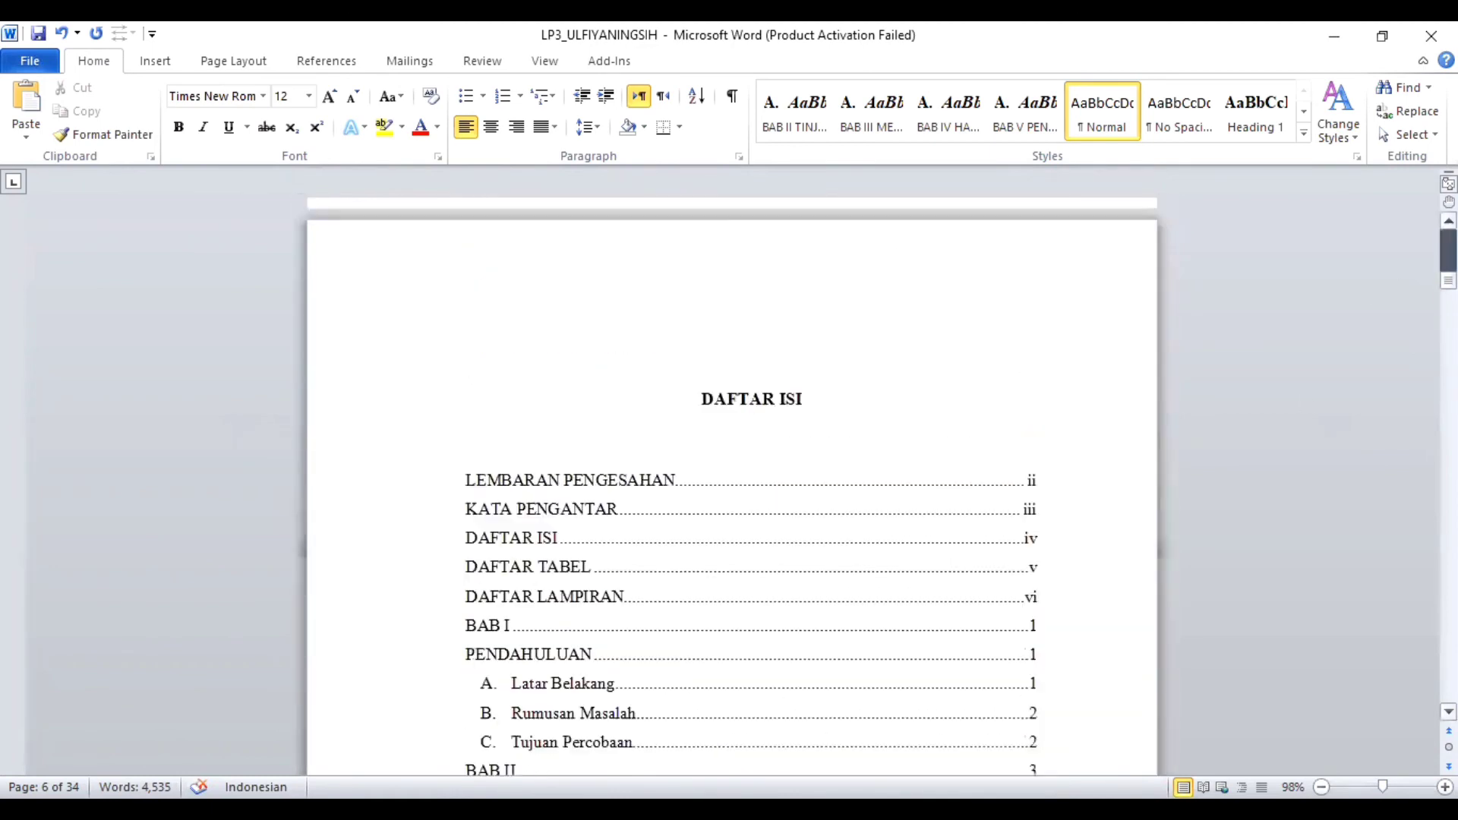
Review the finished report's layout and page numbering from the cover page through the front matter and opening chapters, and return to the cover
{"action": "scroll", "coordinate": [980, 567], "scroll_direction": "up", "scroll_amount": 20}
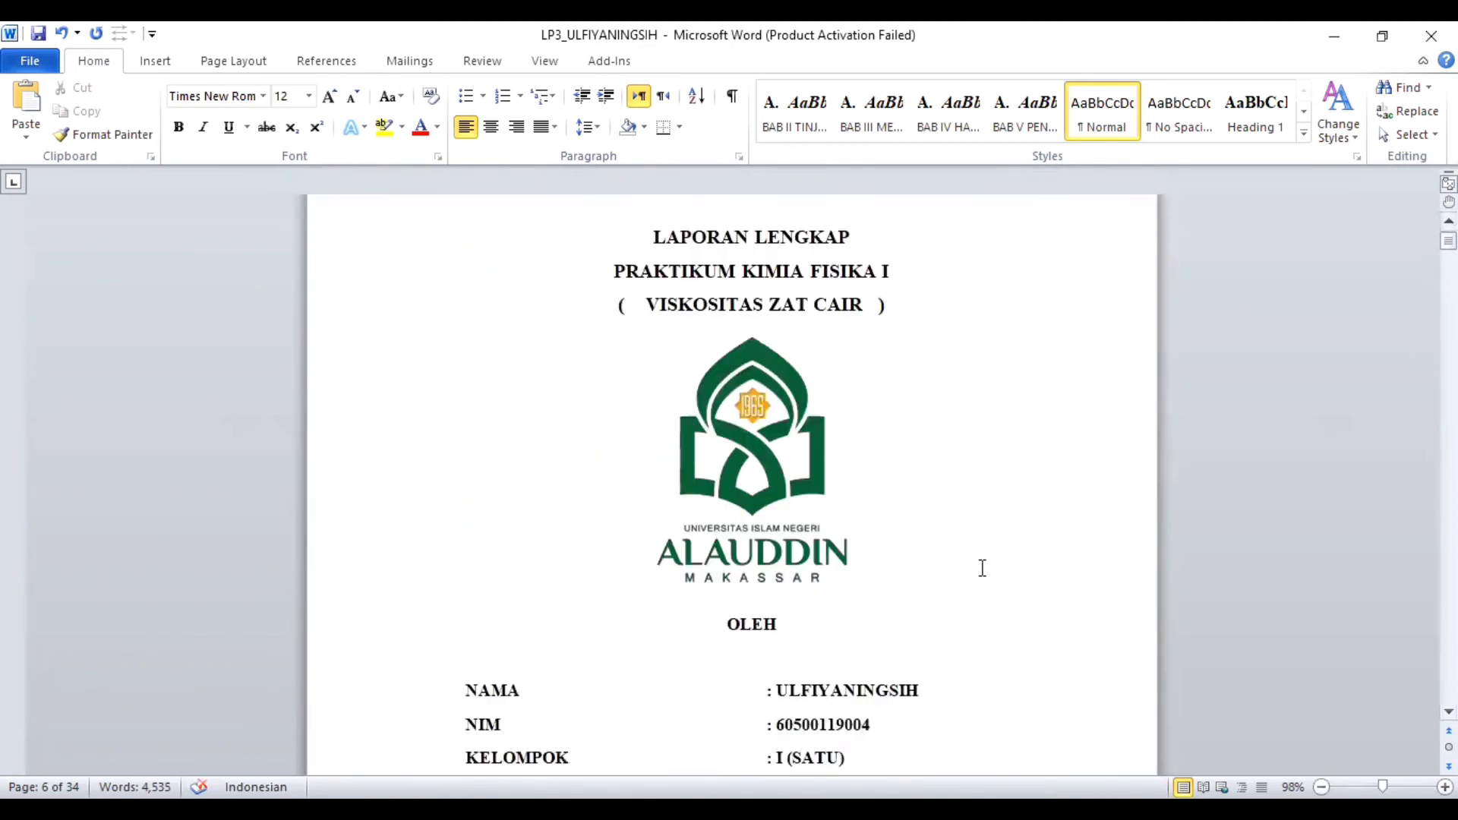
{"action": "scroll", "coordinate": [980, 567], "scroll_direction": "down", "scroll_amount": 20}
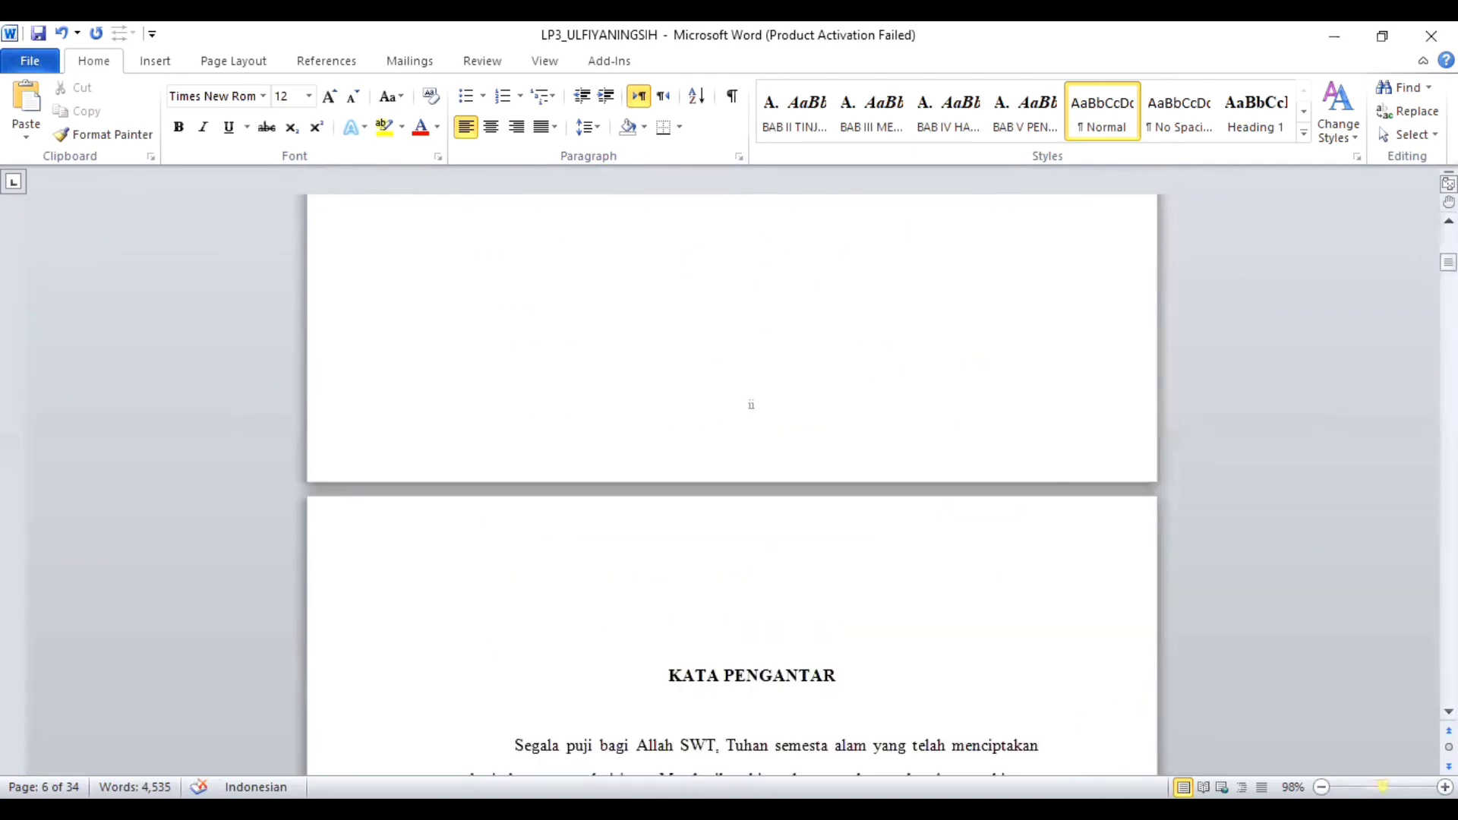
{"action": "left_click_drag", "start_coordinate": [1382, 787], "coordinate": [1363, 787]}
{"action": "scroll", "coordinate": [1043, 649], "scroll_direction": "down", "scroll_amount": 6}
{"action": "scroll", "coordinate": [1043, 649], "scroll_direction": "down", "scroll_amount": 20}
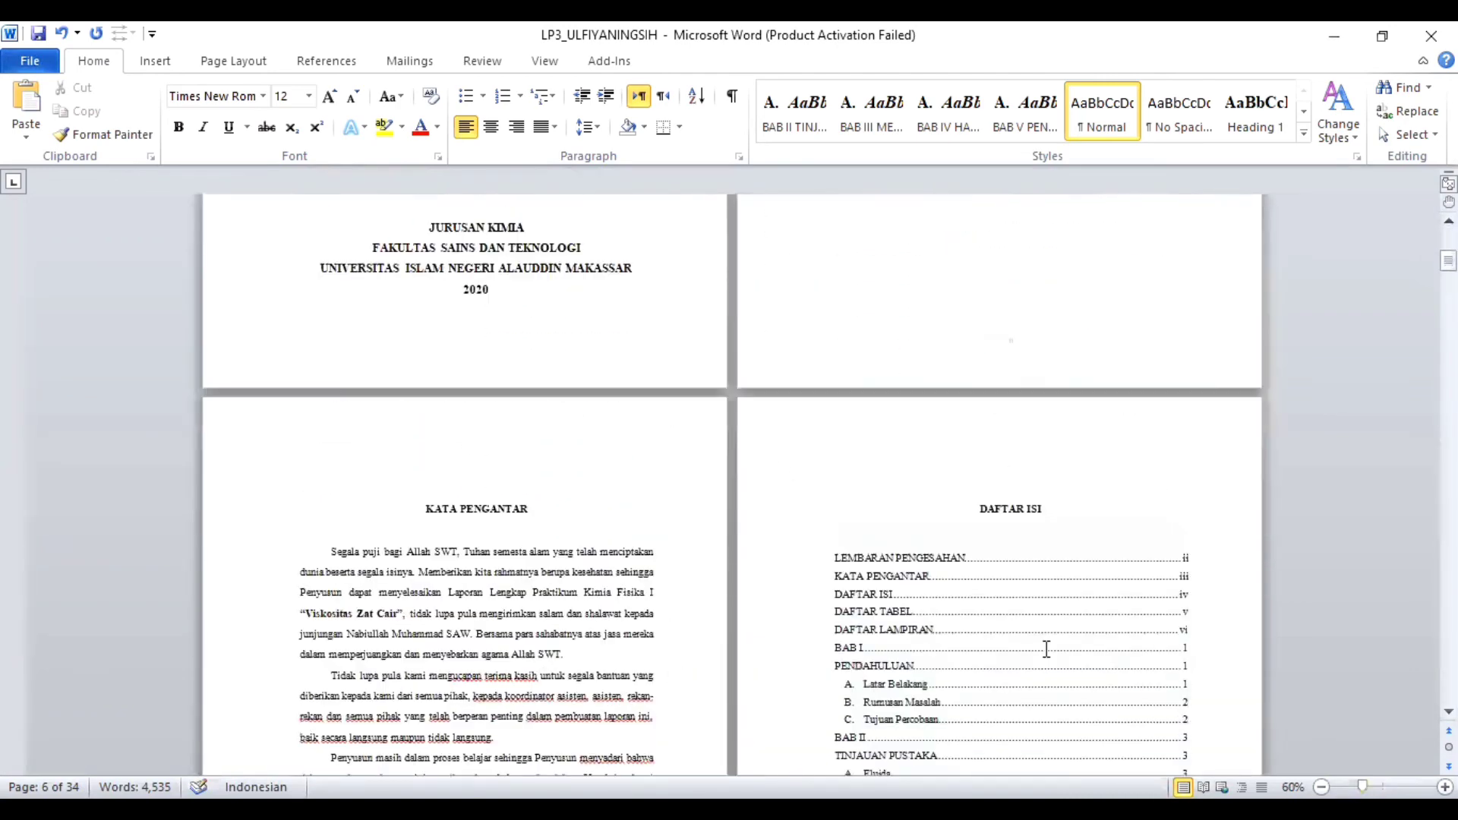
{"action": "scroll", "coordinate": [1047, 660], "scroll_direction": "down", "scroll_amount": 20}
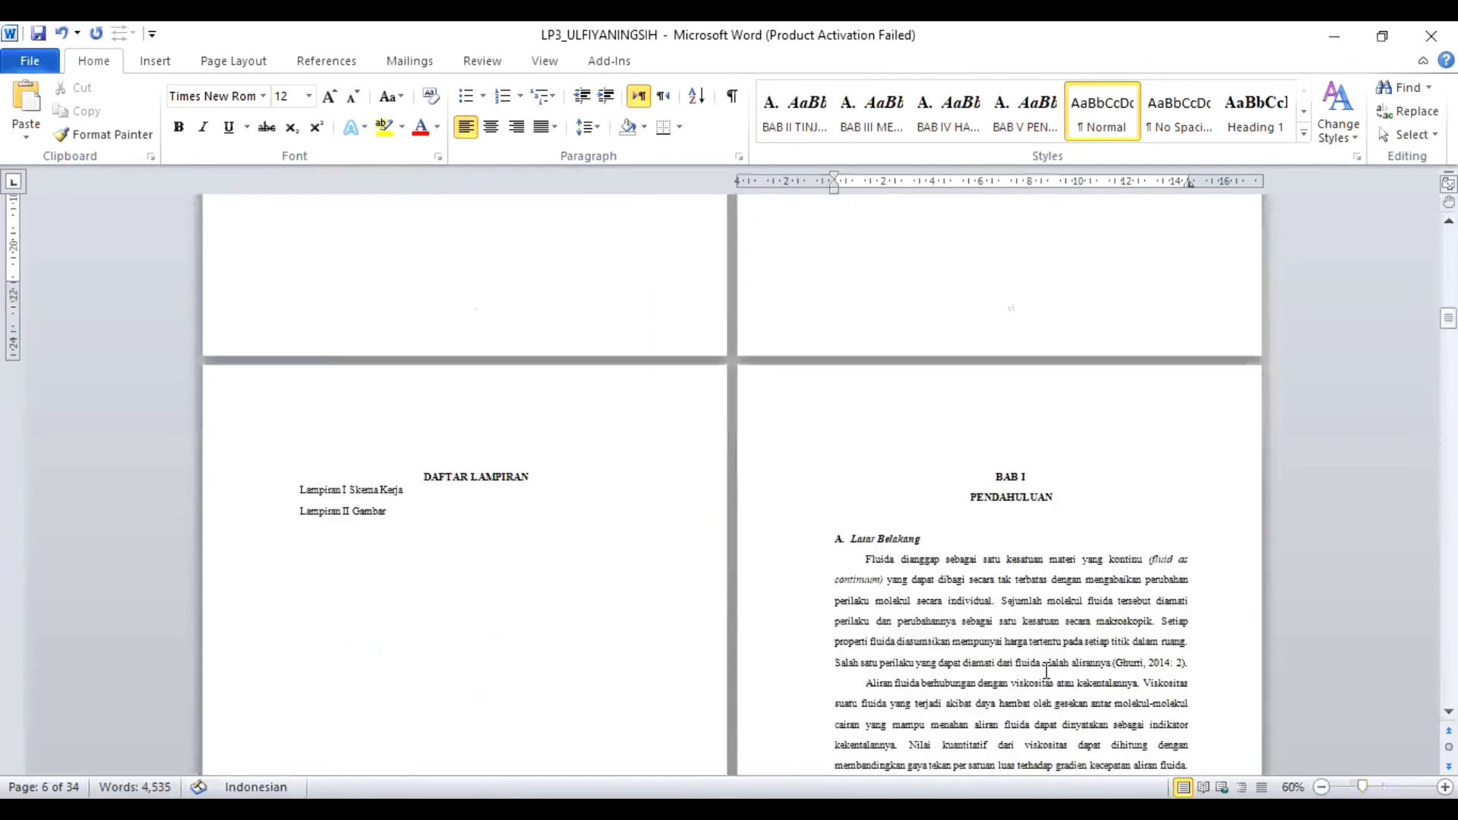
{"action": "scroll", "coordinate": [1052, 681], "scroll_direction": "down", "scroll_amount": 8}
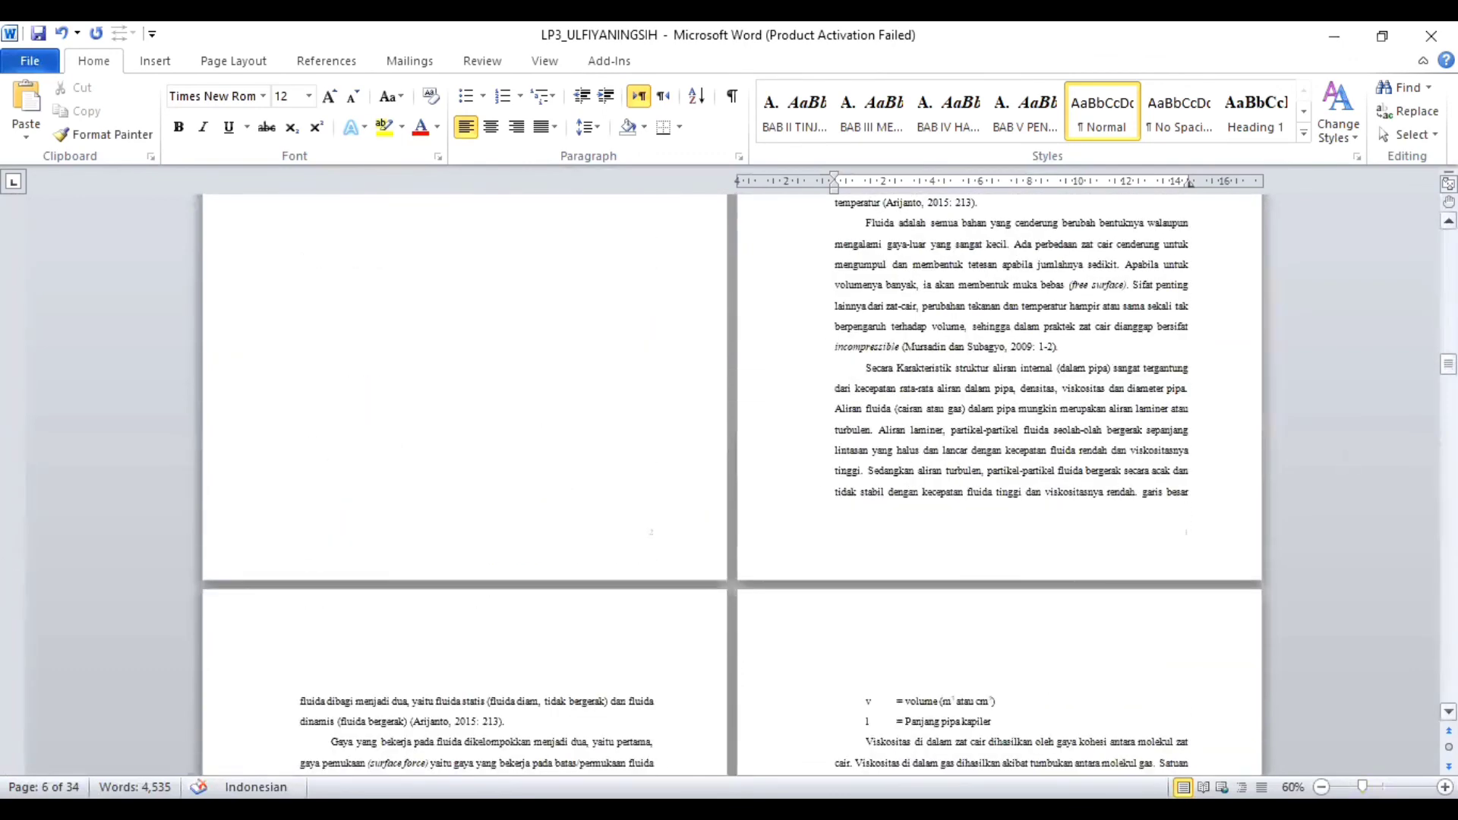
{"action": "left_click_drag", "start_coordinate": [1449, 363], "coordinate": [1448, 240]}
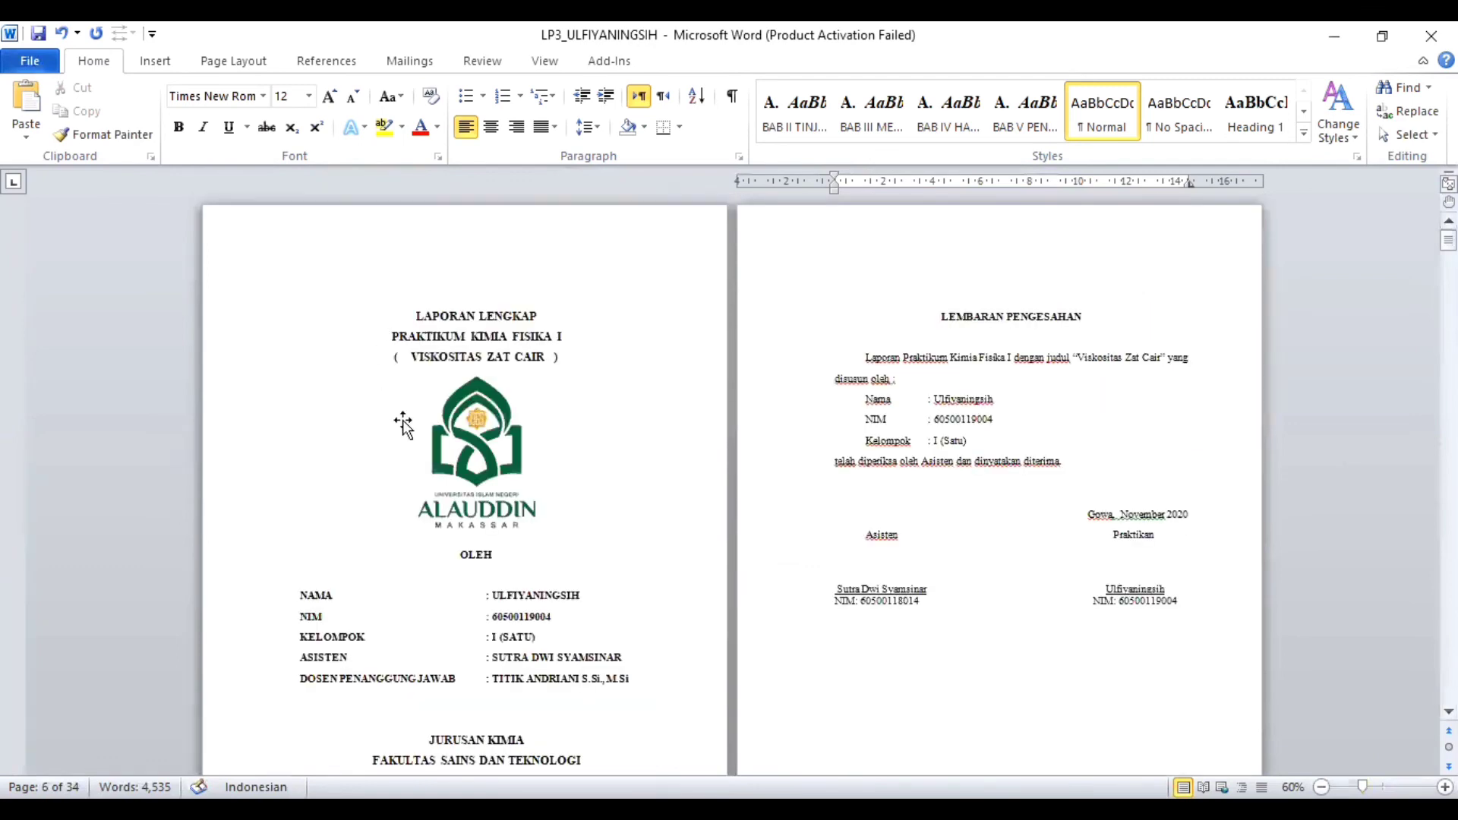
{"action": "left_click", "coordinate": [686, 468]}
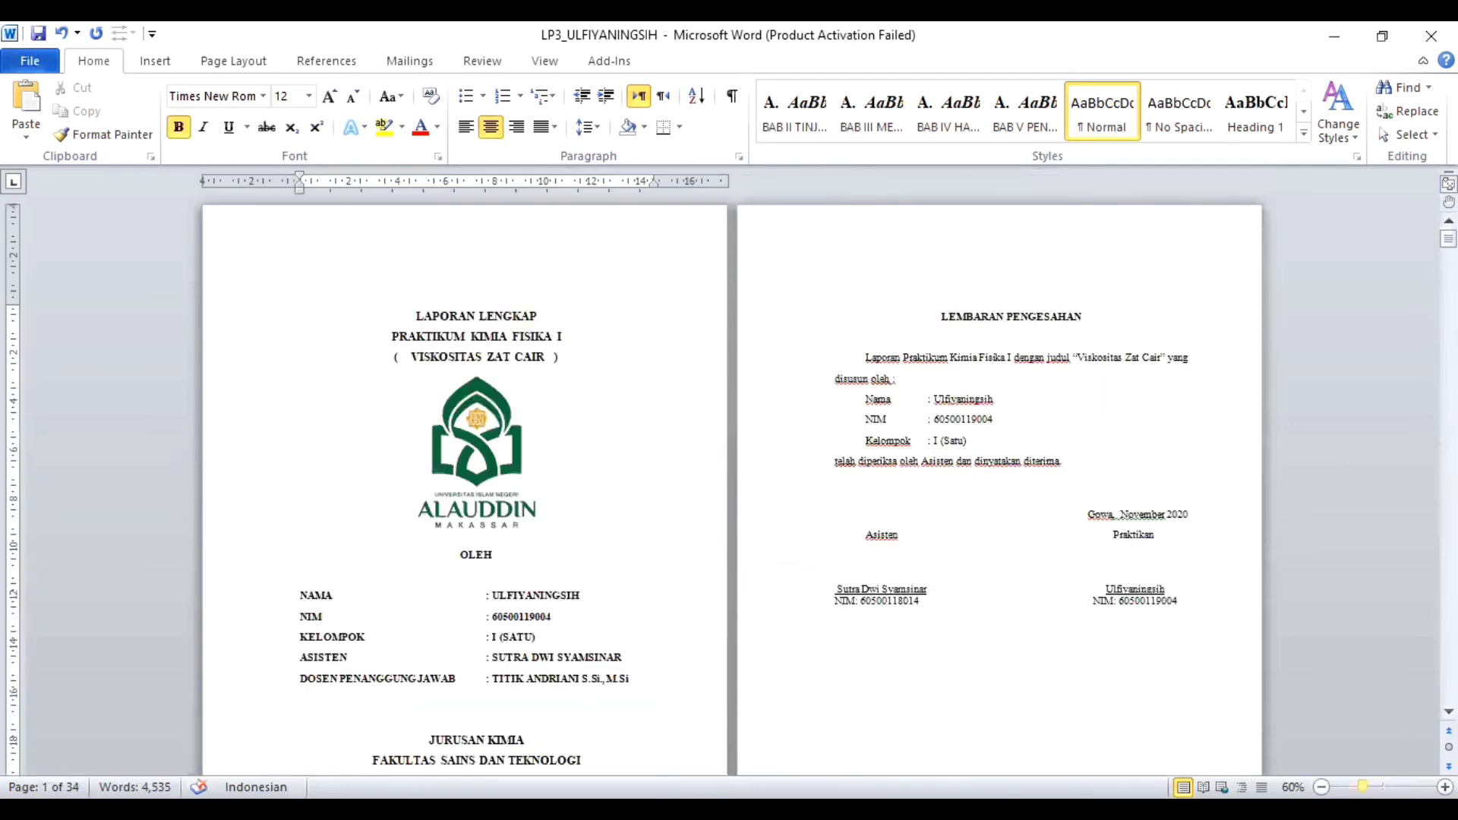
{"action": "scroll", "coordinate": [752, 630], "scroll_direction": "up", "scroll_amount": 5}
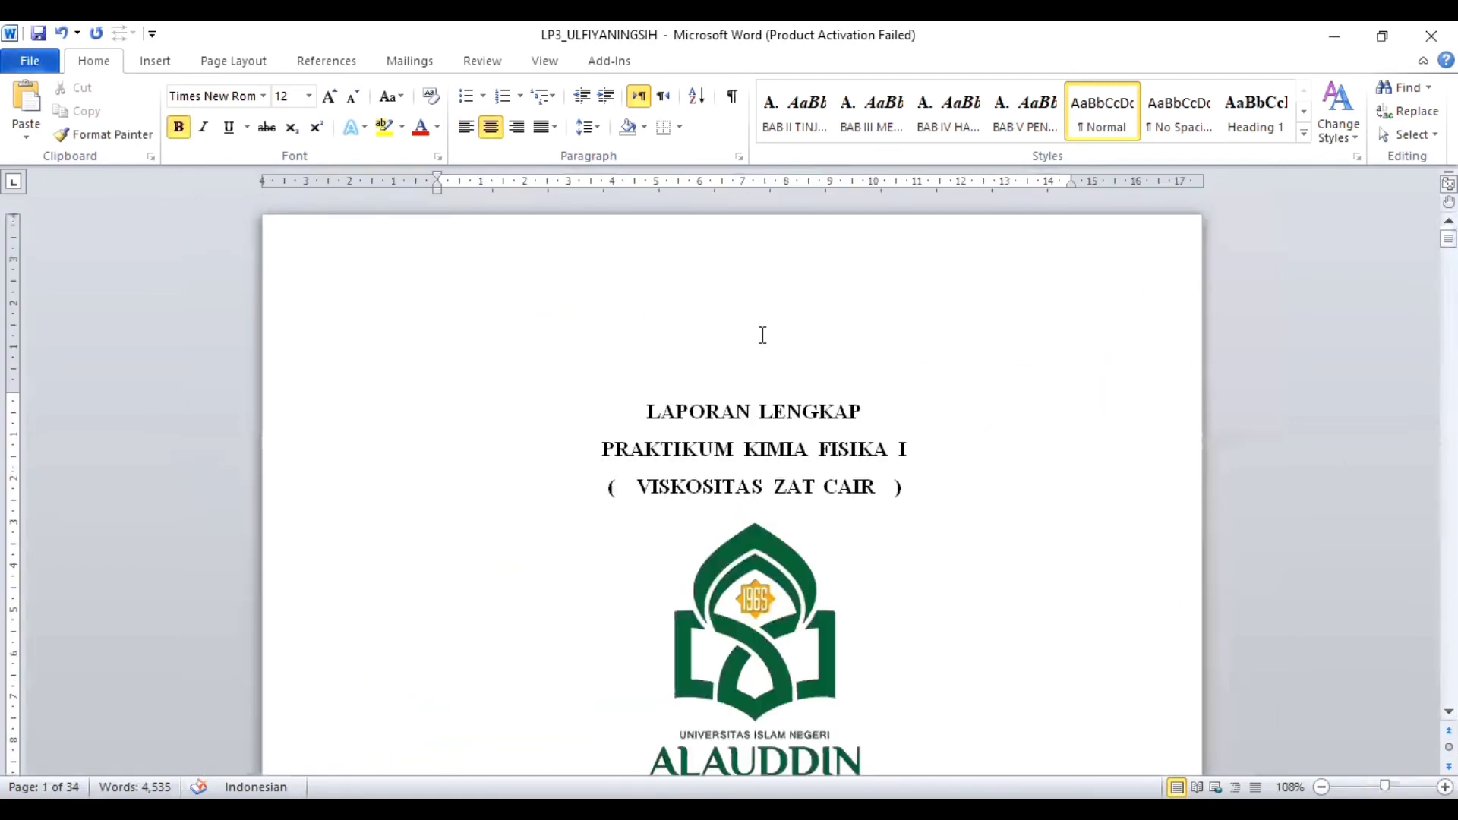